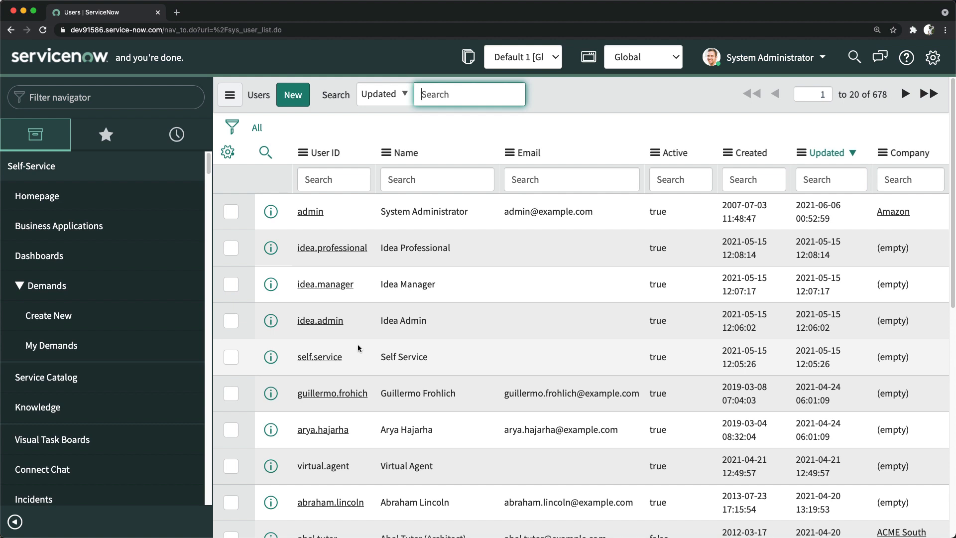
# Create and save a new user record with User ID demand.approver, first name Demand and last name Appover.
pyautogui.click(295, 99)
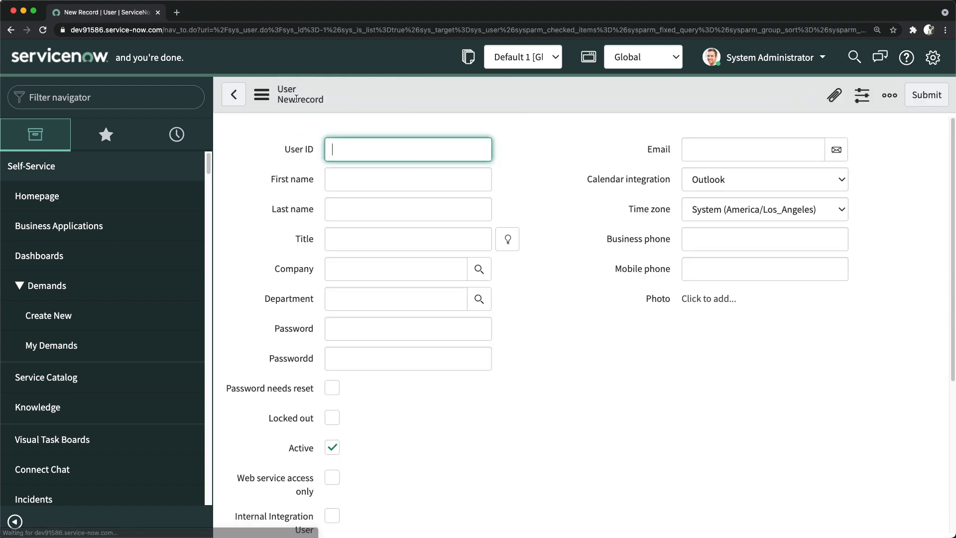
pyautogui.write('Demand')
pyautogui.press('Tab')
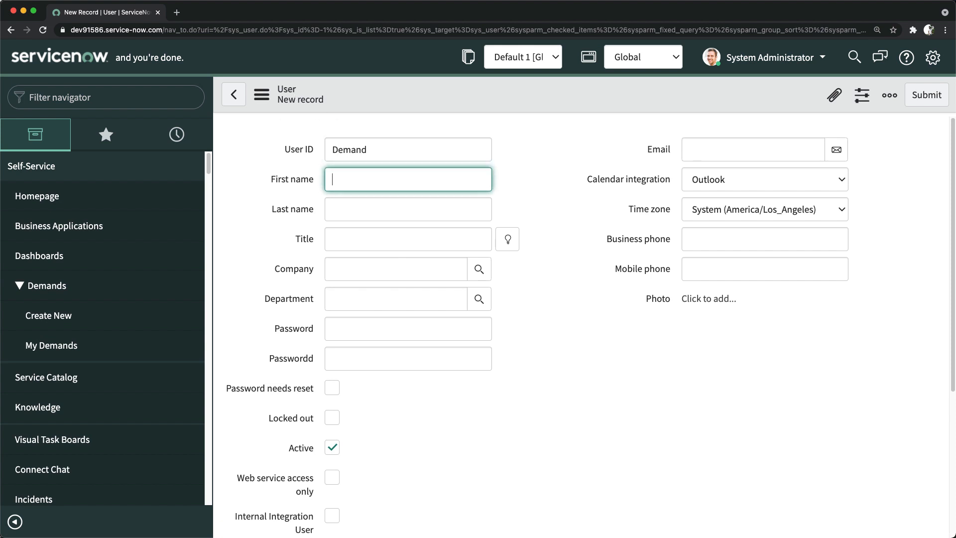
pyautogui.hotkey('shift', 'Tab')
pyautogui.write('demand')
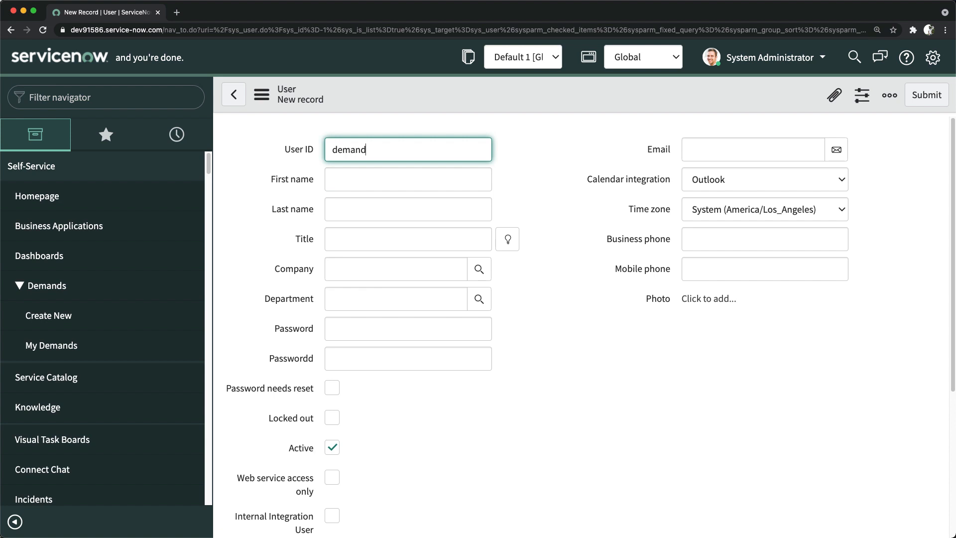
pyautogui.write('.approver')
pyautogui.press('Tab')
pyautogui.write('Demand')
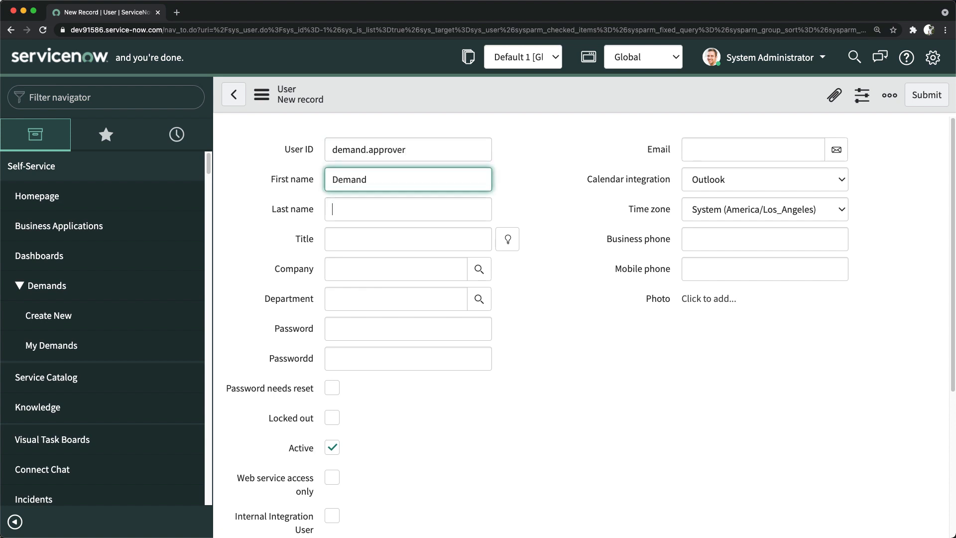
pyautogui.press('Tab')
pyautogui.write('Appove')
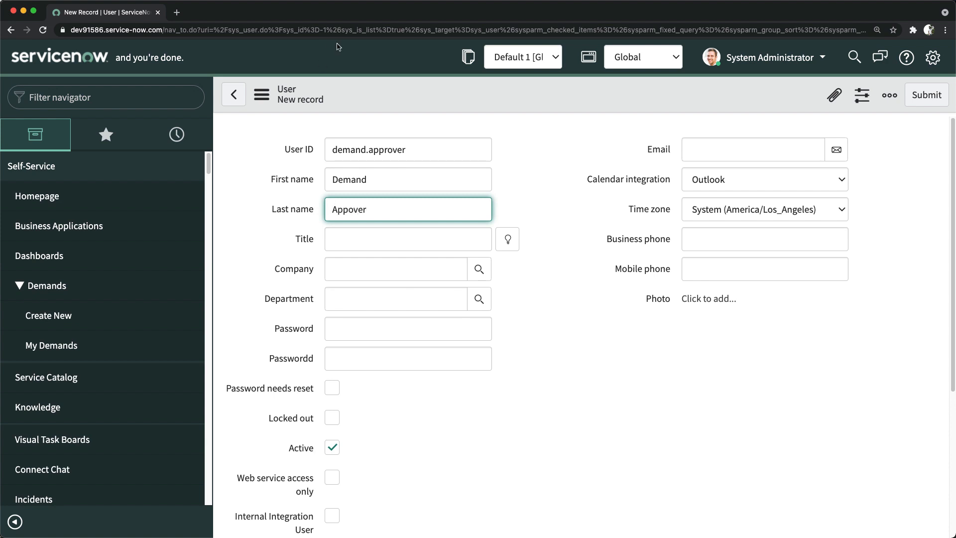
pyautogui.rightClick(537, 98)
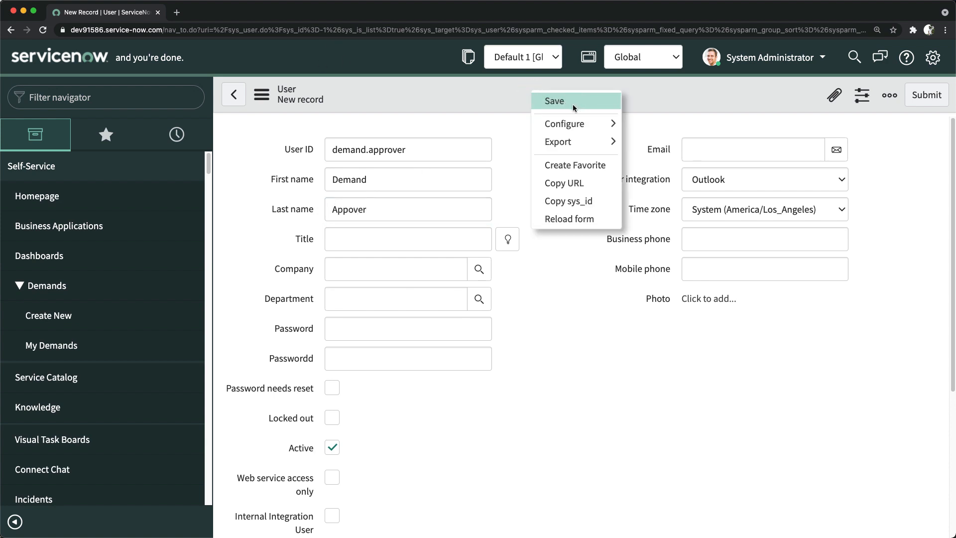
pyautogui.click(572, 103)
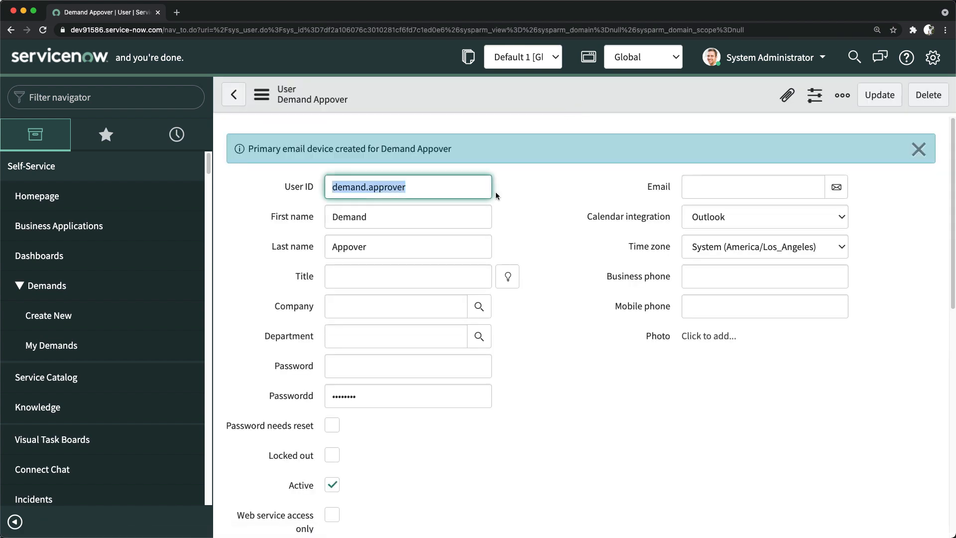
# Open the role assignment editor for the new demand.approver user and filter the available roles by *demand.
pyautogui.scroll(-10, 471, 291)
pyautogui.click(319, 356)
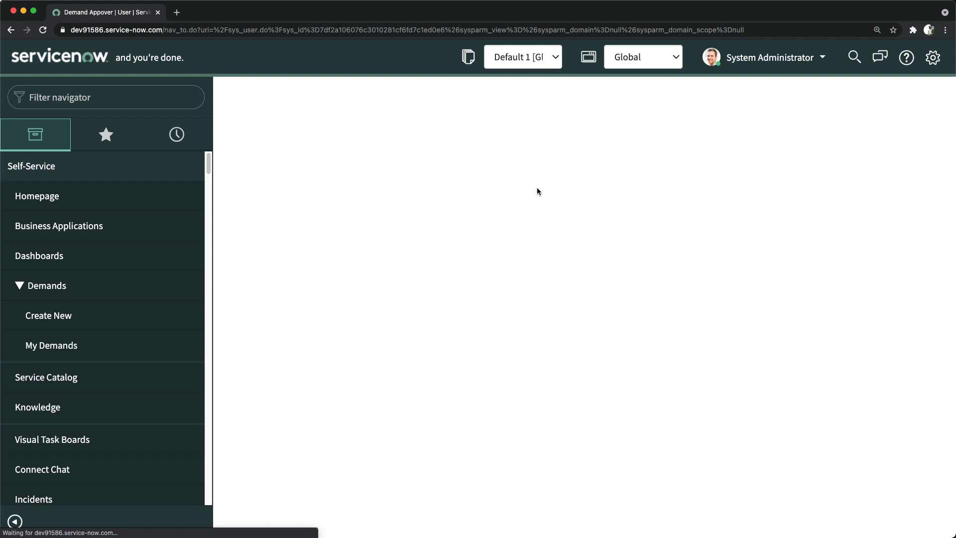
pyautogui.click(414, 272)
pyautogui.write('*demand')
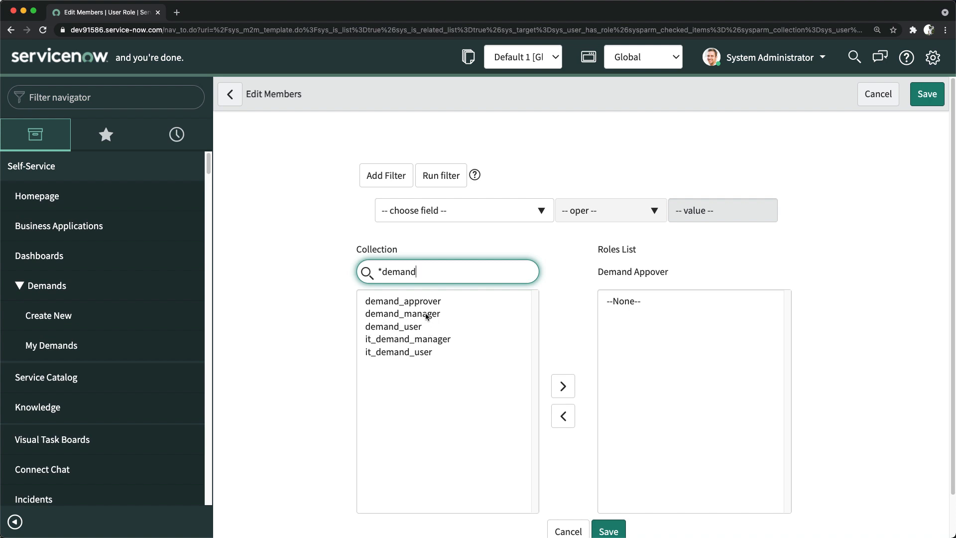
# Open the User Administration roles list in a separate browser tab and filter role names by *demand to read their descriptions.
pyautogui.click(117, 91)
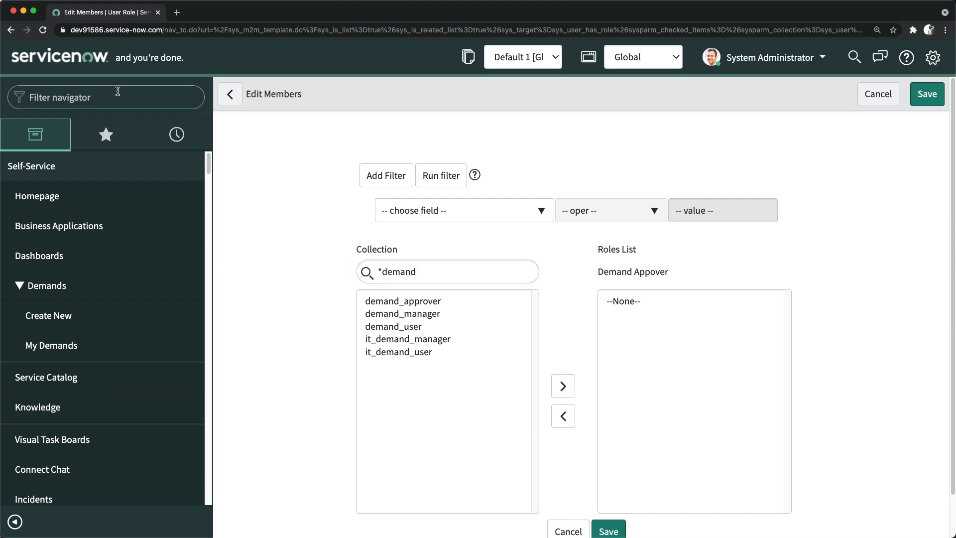
pyautogui.write('roles')
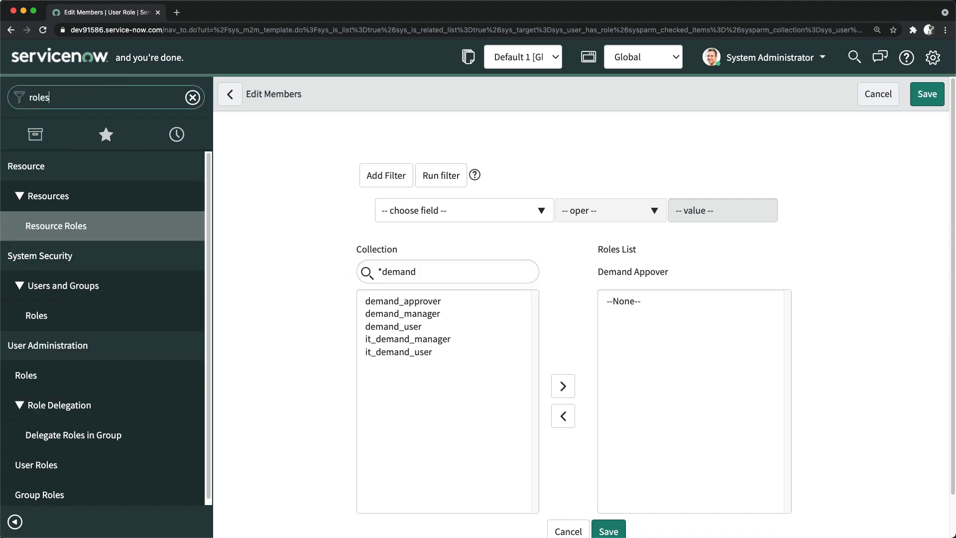
pyautogui.keyDown('super'); pyautogui.click(66, 361); pyautogui.keyUp('super')
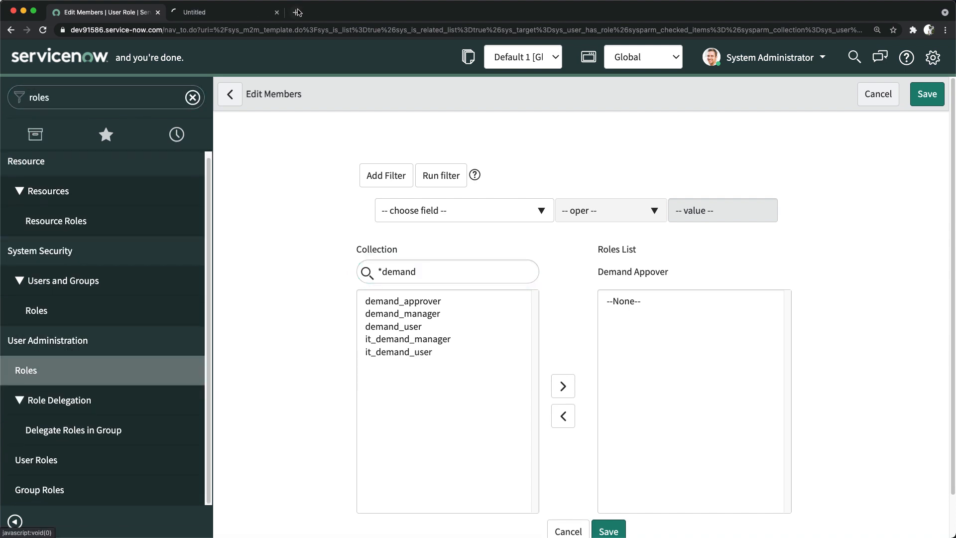
pyautogui.click(219, 13)
pyautogui.click(163, 138)
pyautogui.write('*demand')
pyautogui.press('Return')
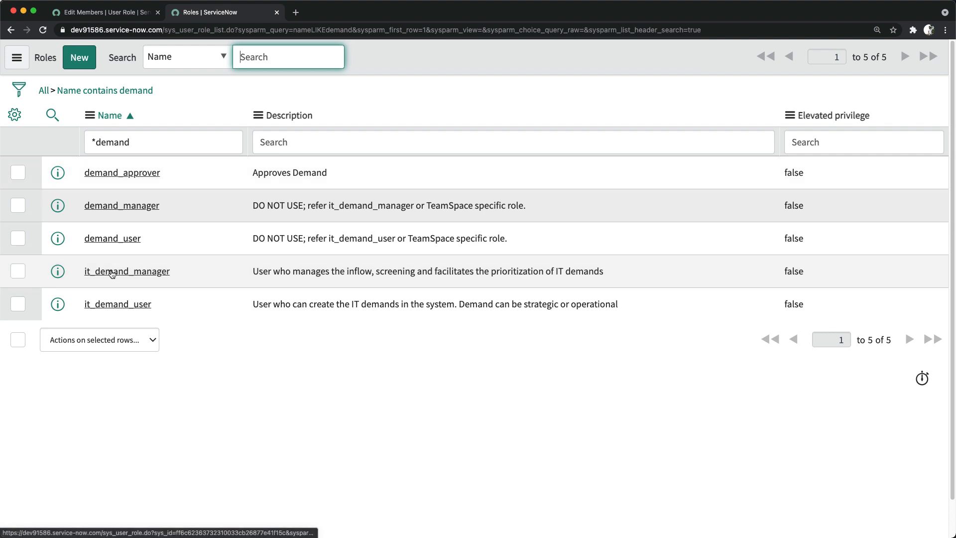
# Back in the role assignment editor, add the demand_approver role to the user and save the assignment.
pyautogui.click(105, 12)
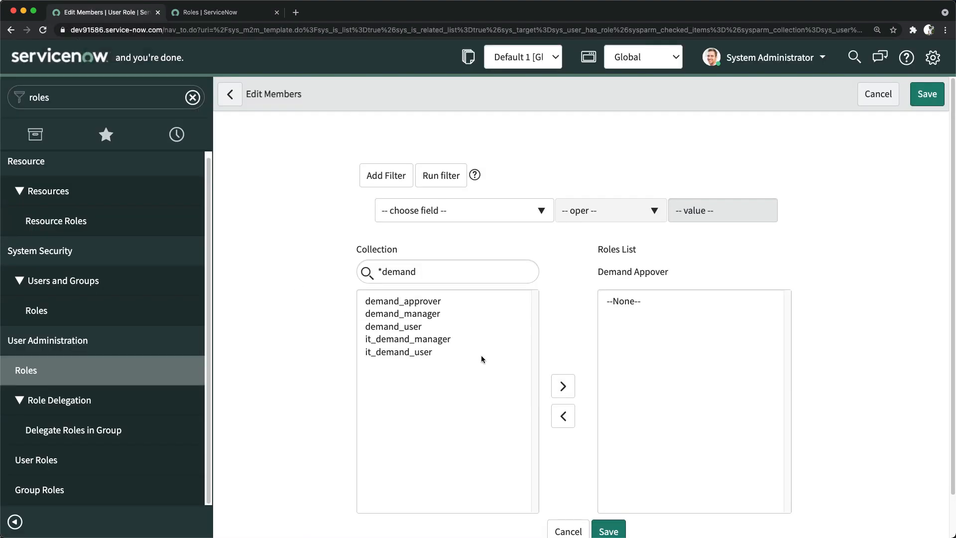
pyautogui.doubleClick(429, 302)
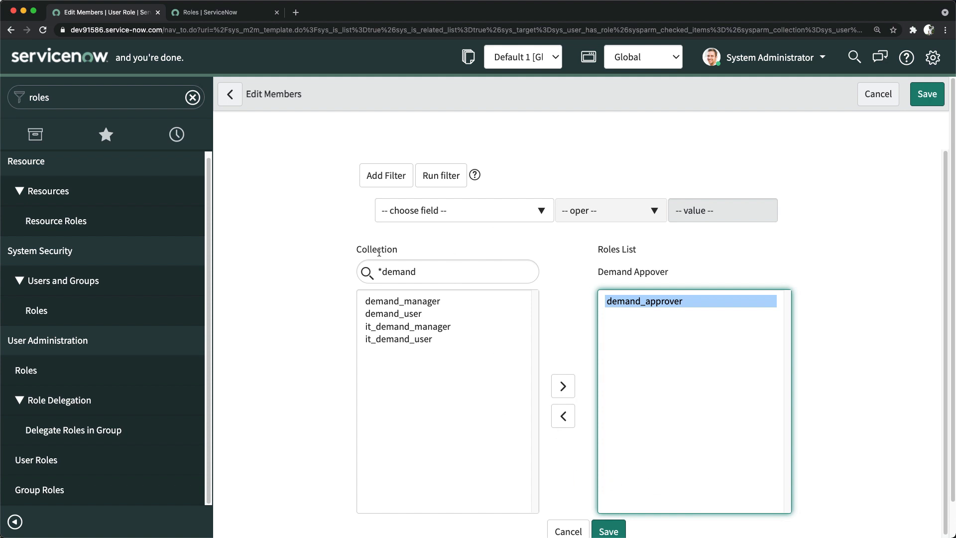
pyautogui.click(608, 524)
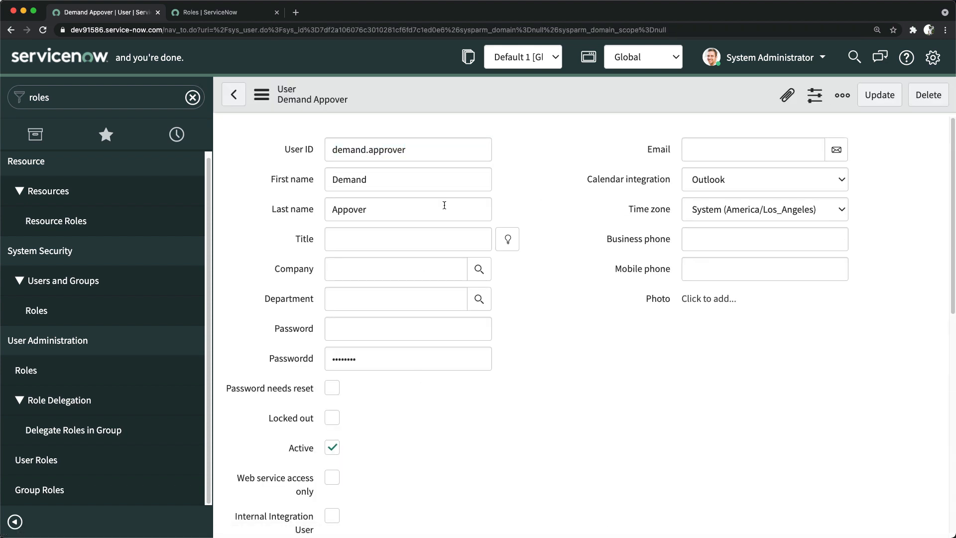
# Change the User ID to demand.user and the last name to User, and insert it as a new record while staying on the form.
pyautogui.click(426, 150)
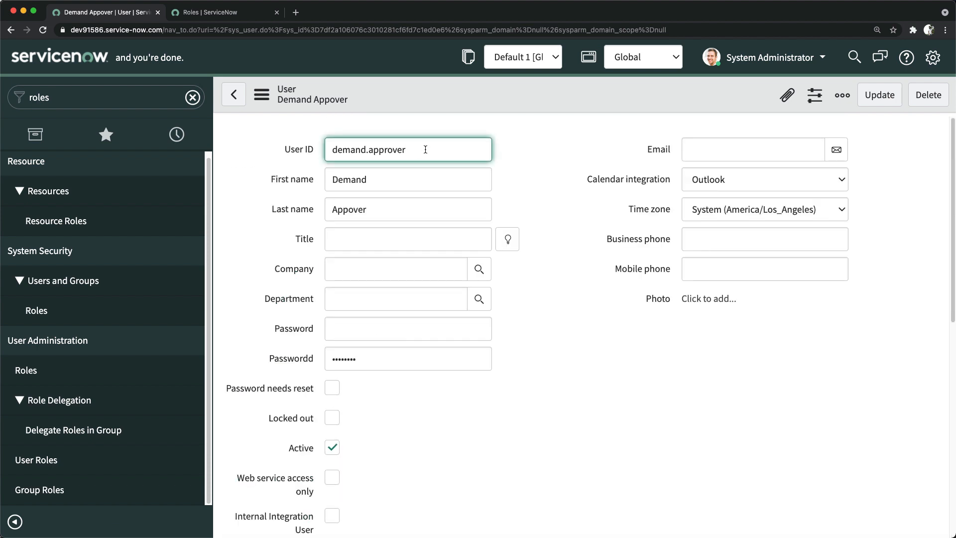
pyautogui.press('BackSpace')
pyautogui.press('BackSpace')
pyautogui.press('BackSpace')
pyautogui.press('BackSpace')
pyautogui.write('user')
pyautogui.press('Tab')
pyautogui.press('Tab')
pyautogui.write('Use')
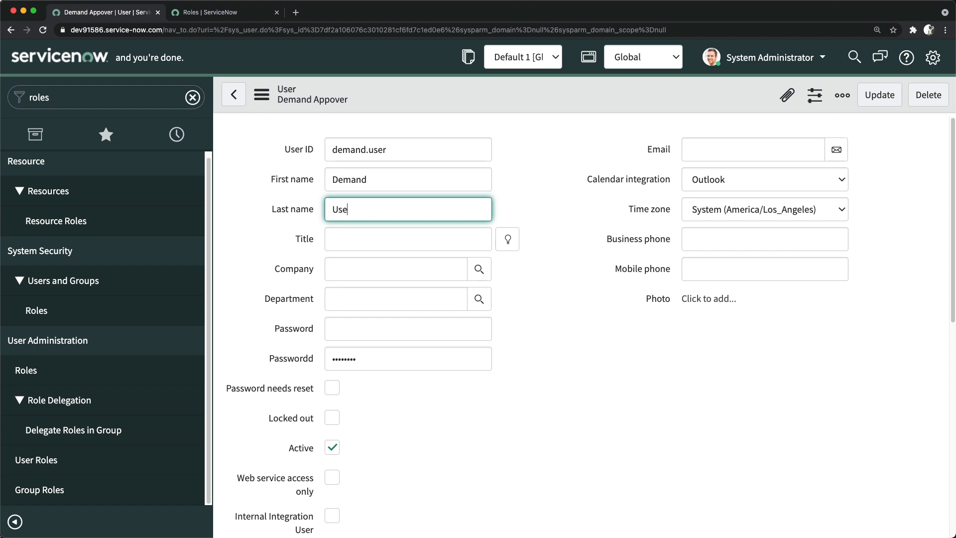
pyautogui.write('r')
pyautogui.rightClick(536, 95)
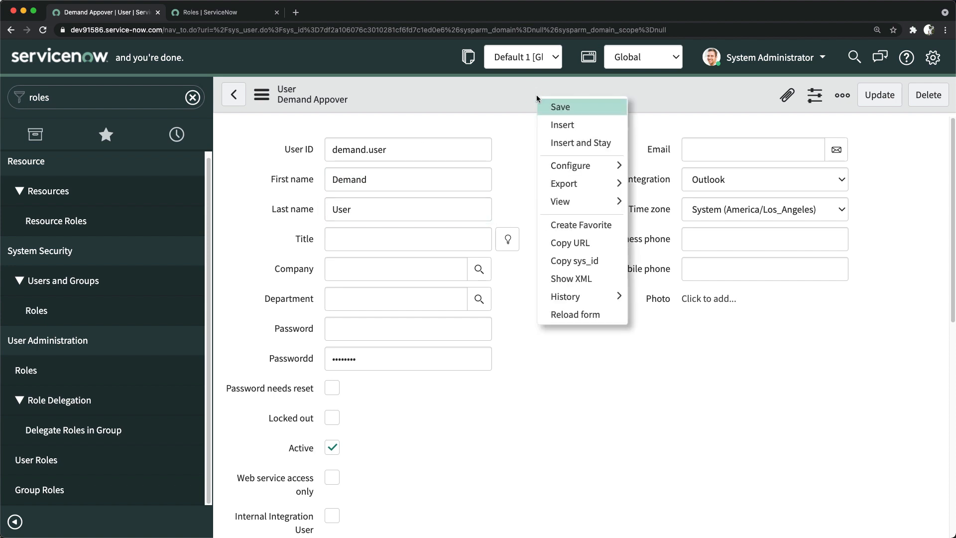
pyautogui.click(564, 142)
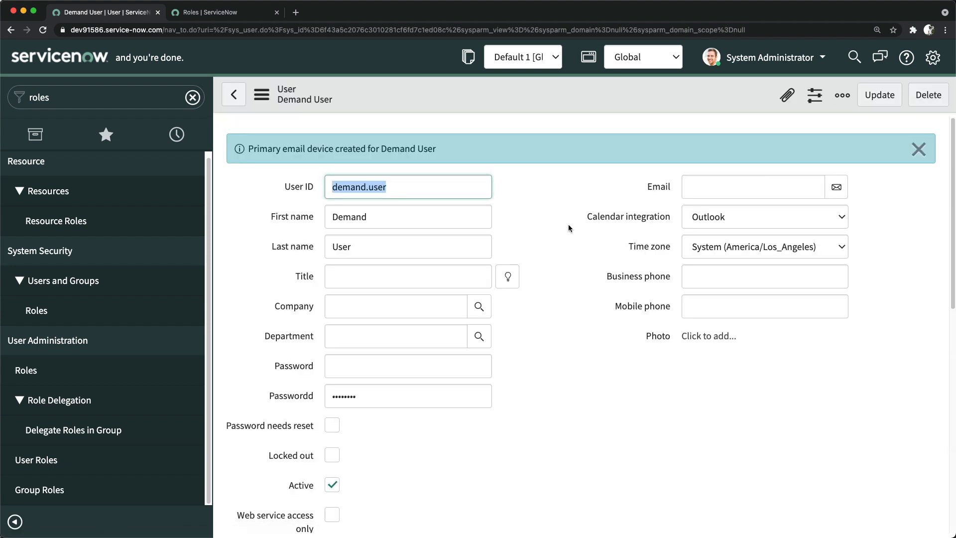
# Open the role assignment editor for the new demand.user record.
pyautogui.scroll(-10, 531, 325)
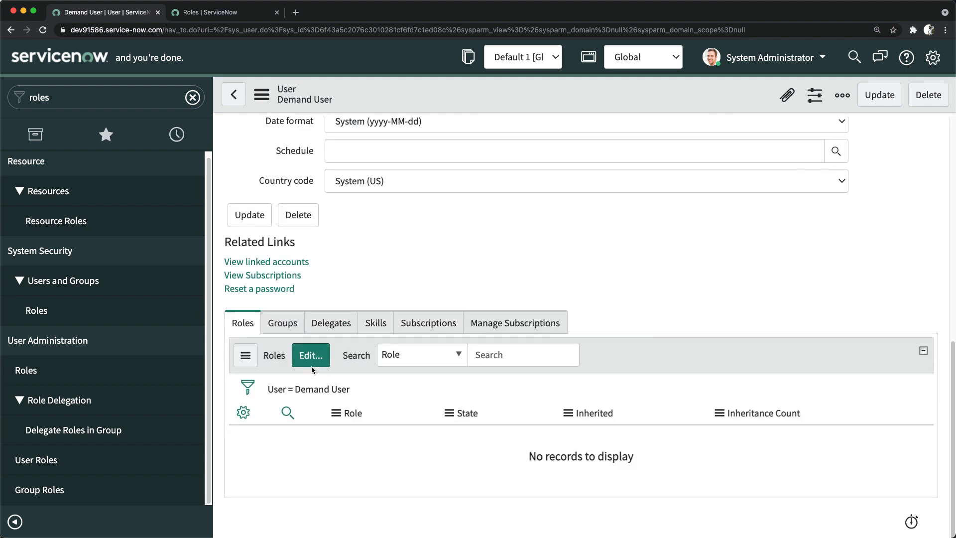
pyautogui.click(311, 356)
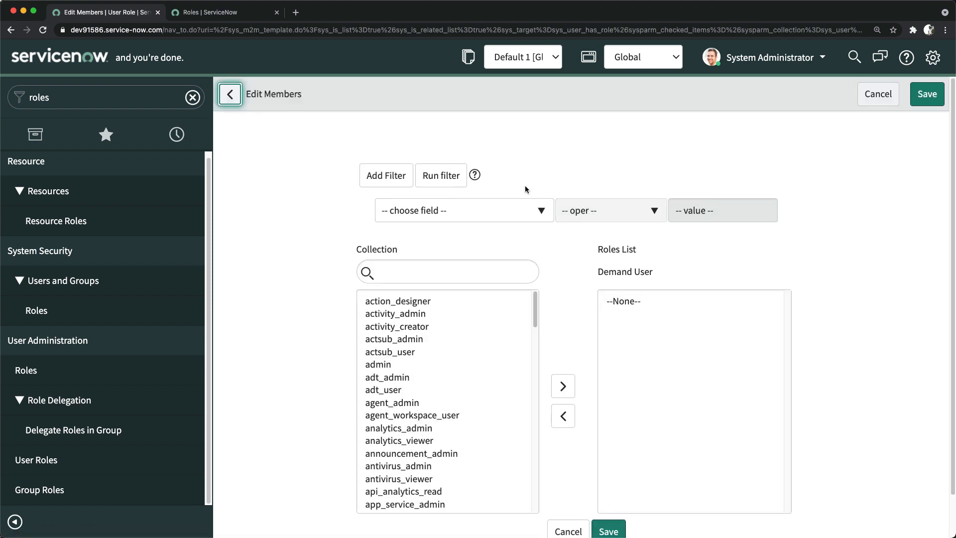
pyautogui.click(438, 277)
pyautogui.write('iti')
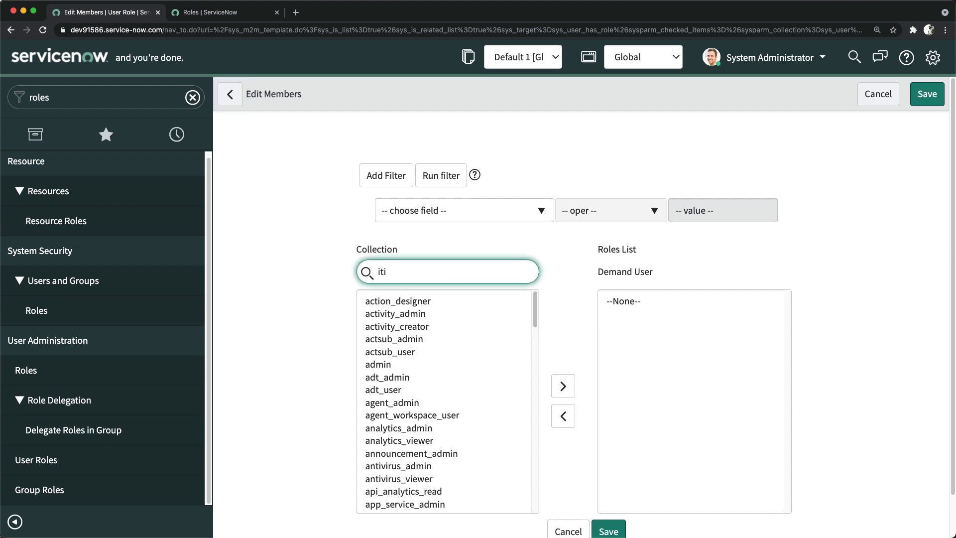
pyautogui.doubleClick(391, 302)
pyautogui.moveTo(393, 273); pyautogui.dragTo(330, 267)
pyautogui.write('demand')
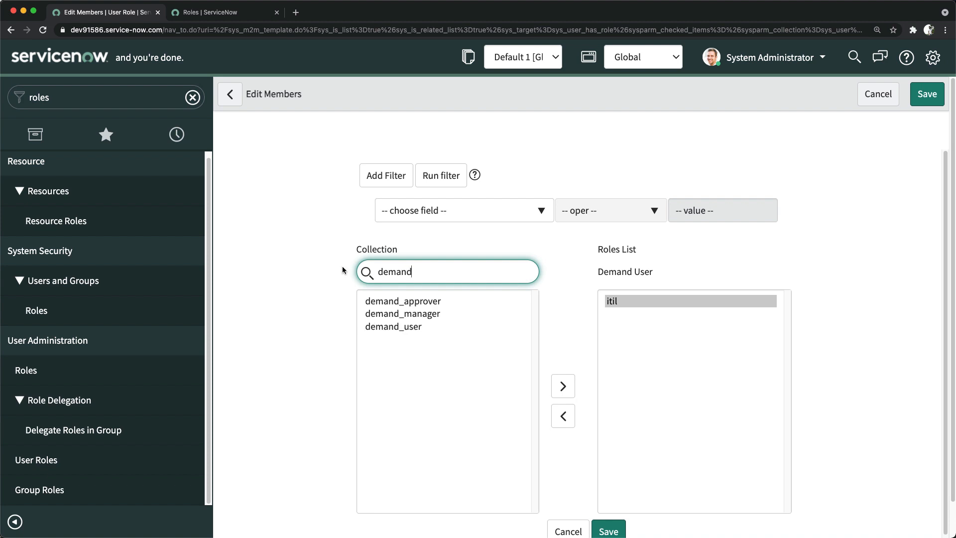
pyautogui.doubleClick(640, 302)
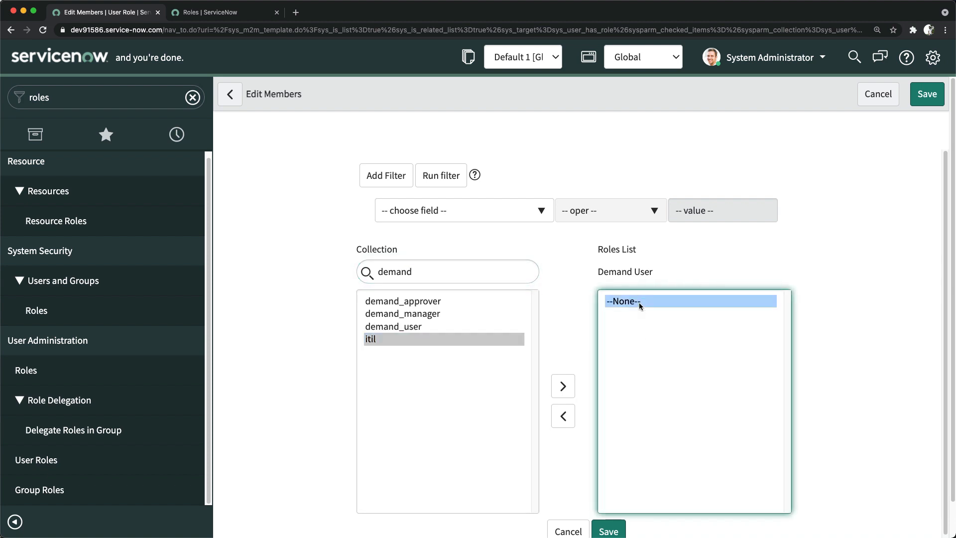
# Filter the available roles by *demand, add it_demand_user to the demand.user record and save the assignment.
pyautogui.doubleClick(431, 279)
pyautogui.write('de')
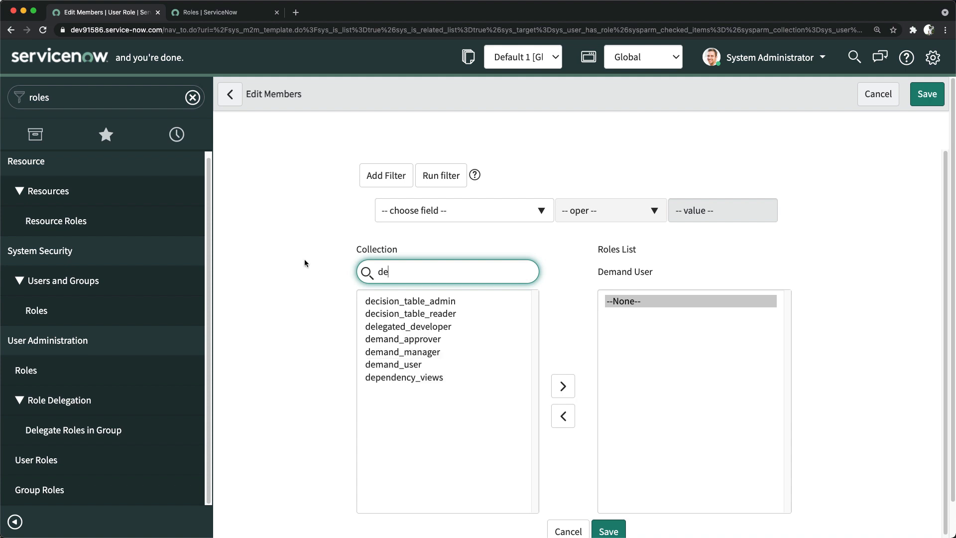
pyautogui.write('*')
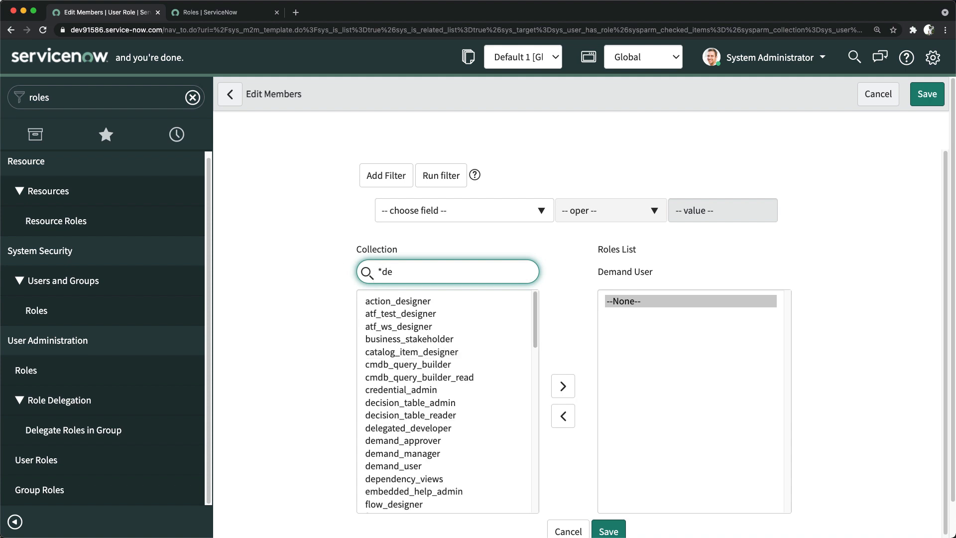
pyautogui.write('mnand')
pyautogui.press('BackSpace')
pyautogui.press('BackSpace')
pyautogui.write('nd')
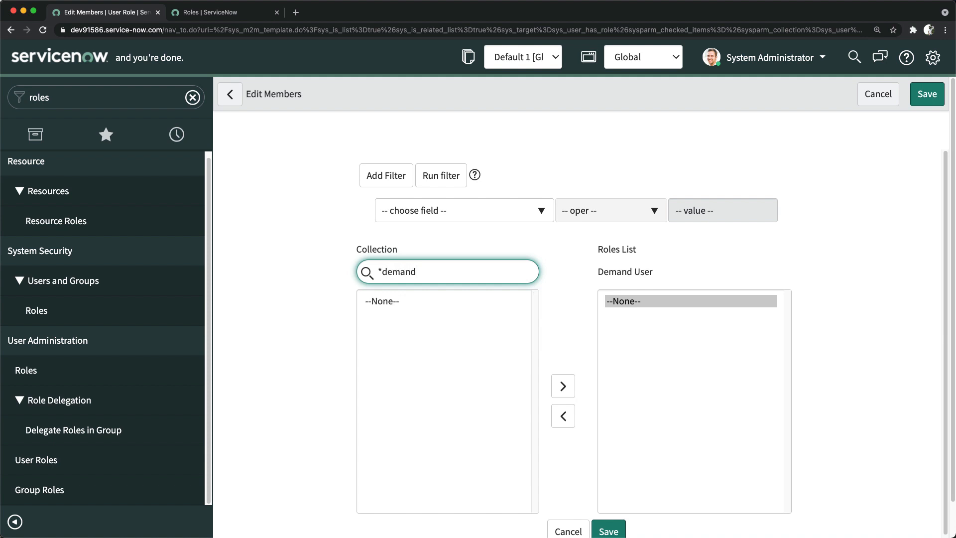
pyautogui.doubleClick(411, 352)
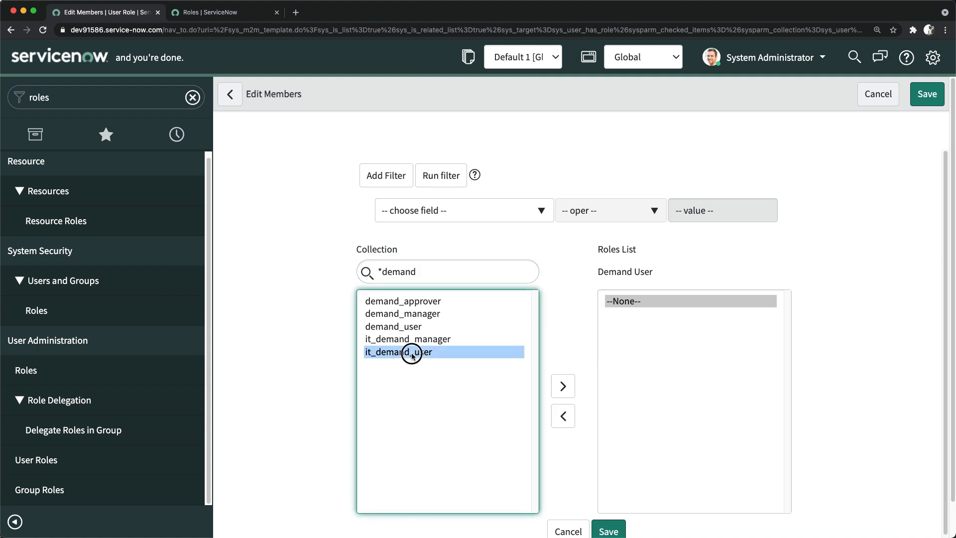
pyautogui.scroll(-1, 646, 416)
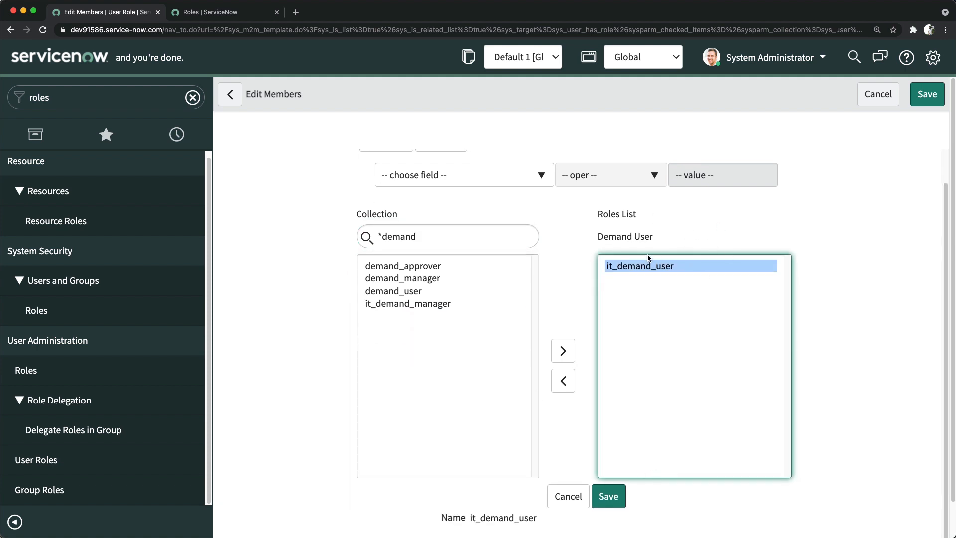
pyautogui.click(607, 495)
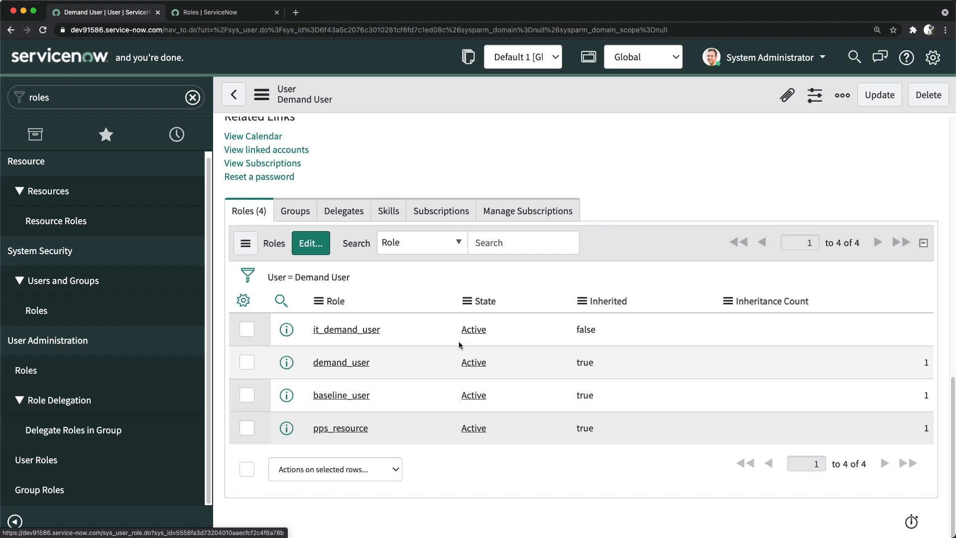
# Change the User ID to demand.manager and the last name to Manager, and insert it as a new record while staying on the form.
pyautogui.scroll(13, 586, 309)
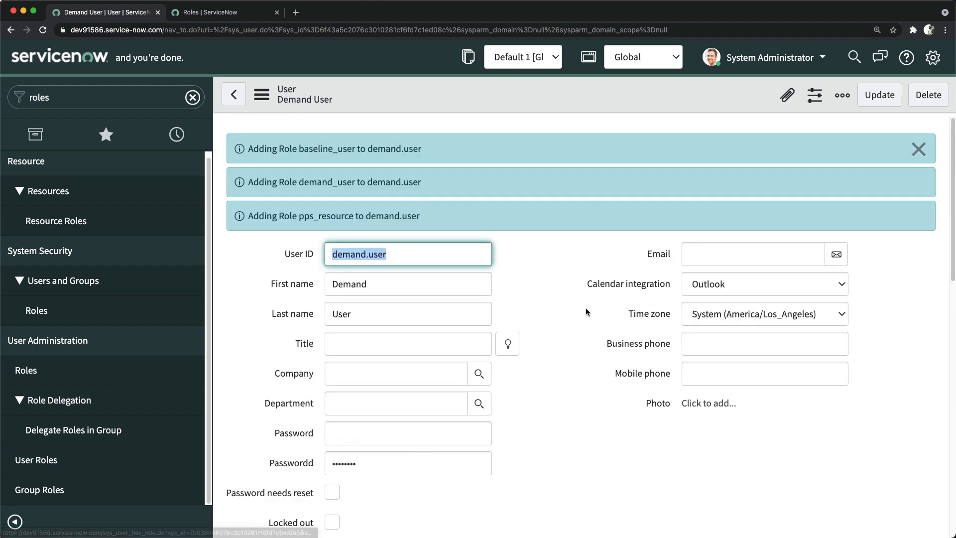
pyautogui.click(416, 252)
pyautogui.press('BackSpace')
pyautogui.press('BackSpace')
pyautogui.press('BackSpace')
pyautogui.press('BackSpace')
pyautogui.write('manage')
pyautogui.press('Tab')
pyautogui.press('Tab')
pyautogui.write('AManager')
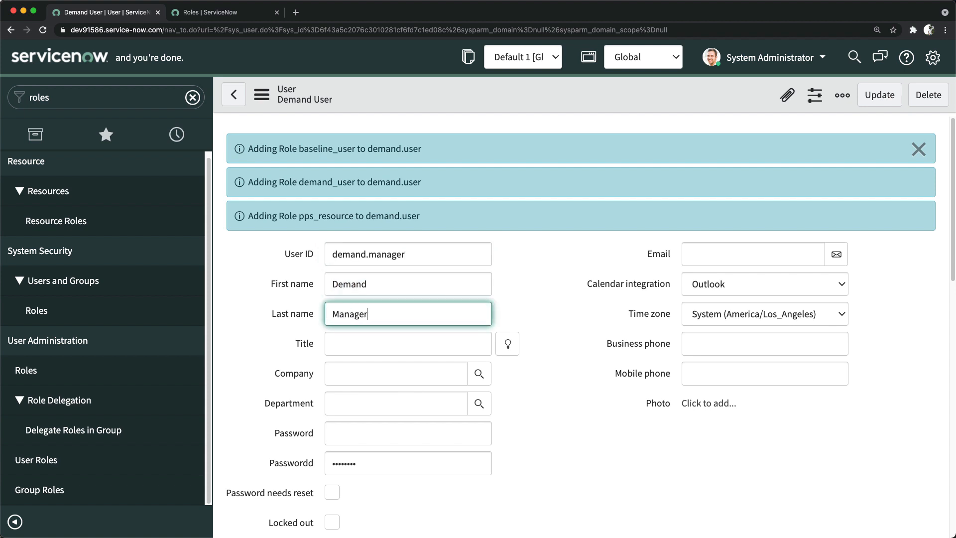
pyautogui.rightClick(550, 112)
pyautogui.click(550, 143)
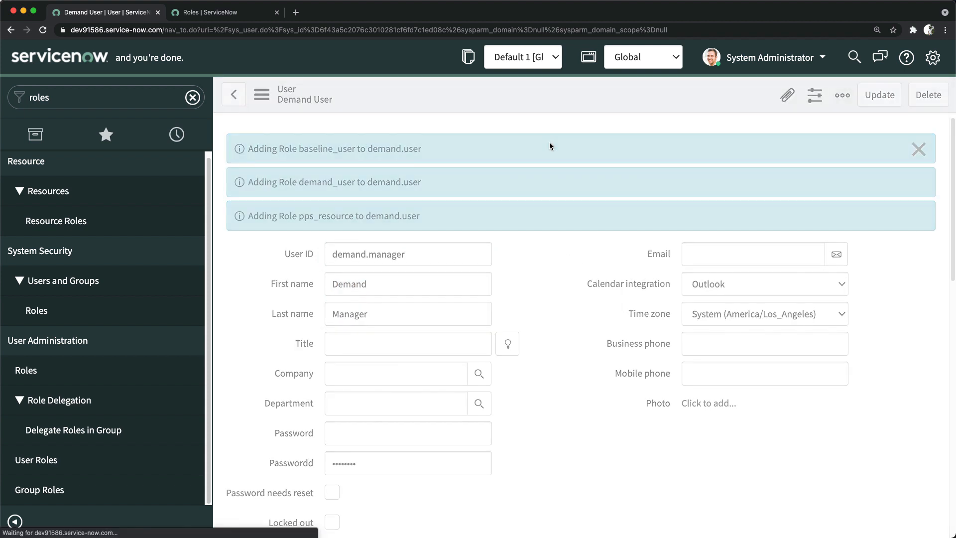
# Open the role assignment editor for demand.manager, filter the available roles for demand, add the demand manager role and save.
pyautogui.scroll(-10, 459, 376)
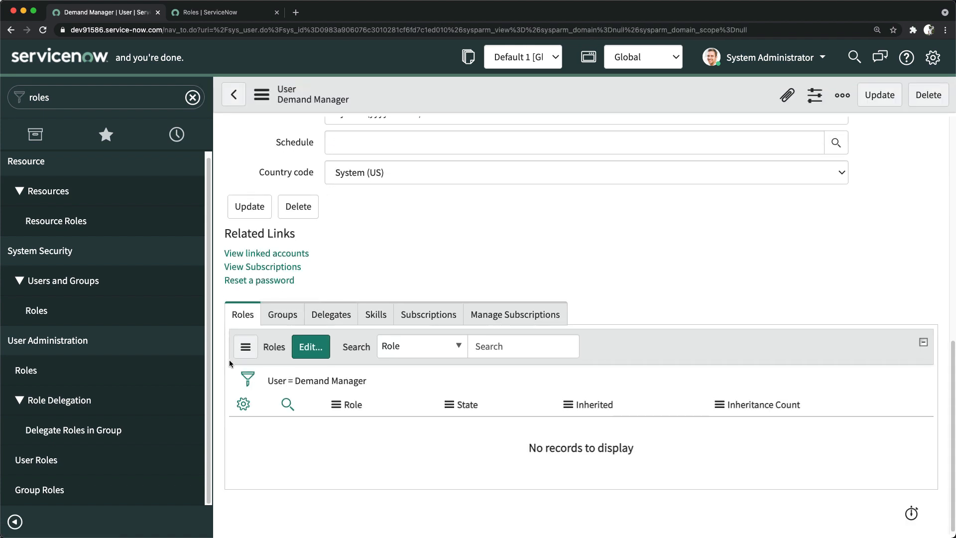
pyautogui.click(309, 356)
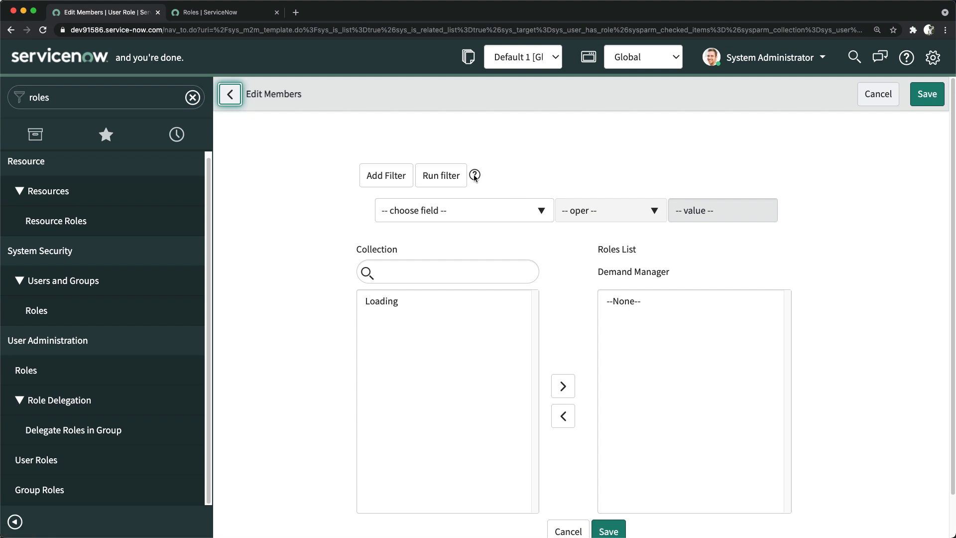
pyautogui.click(427, 281)
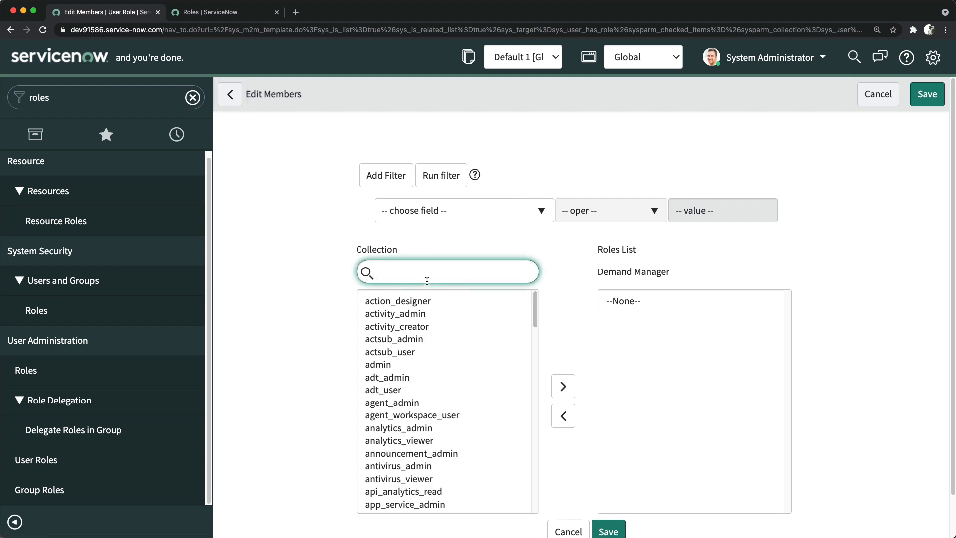
pyautogui.write('*mea')
pyautogui.press('BackSpace')
pyautogui.press('BackSpace')
pyautogui.press('BackSpace')
pyautogui.write('dena')
pyautogui.press('BackSpace')
pyautogui.write('ma')
pyautogui.doubleClick(426, 340)
pyautogui.scroll(-1, 679, 407)
pyautogui.click(603, 495)
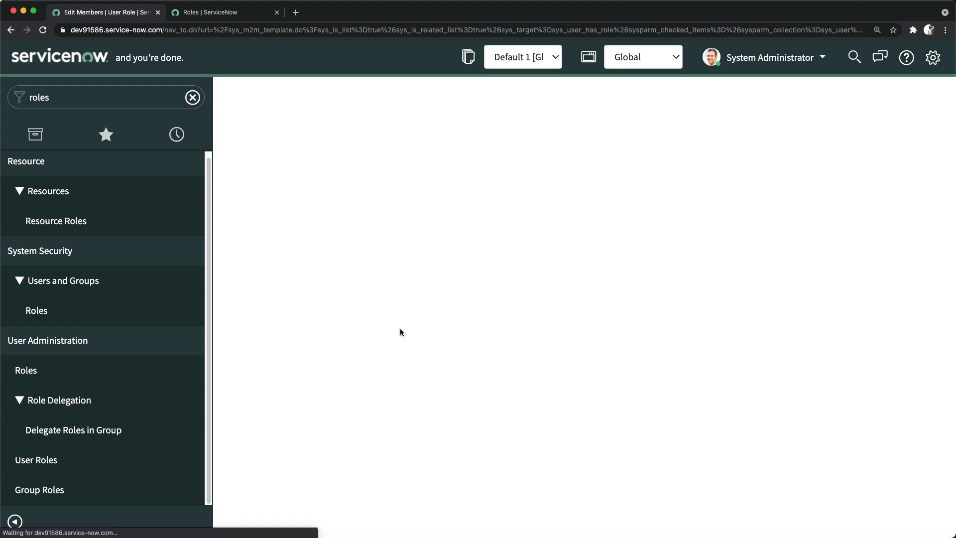
# Review the roles assigned to demand.manager in the Roles related list and the role addition messages on the record.
pyautogui.scroll(-8, 511, 308)
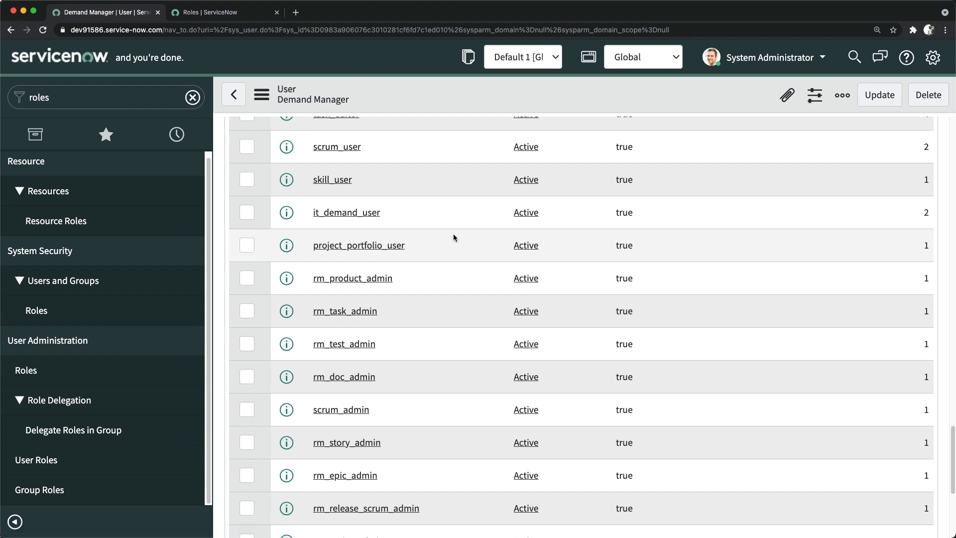
pyautogui.scroll(-4, 455, 237)
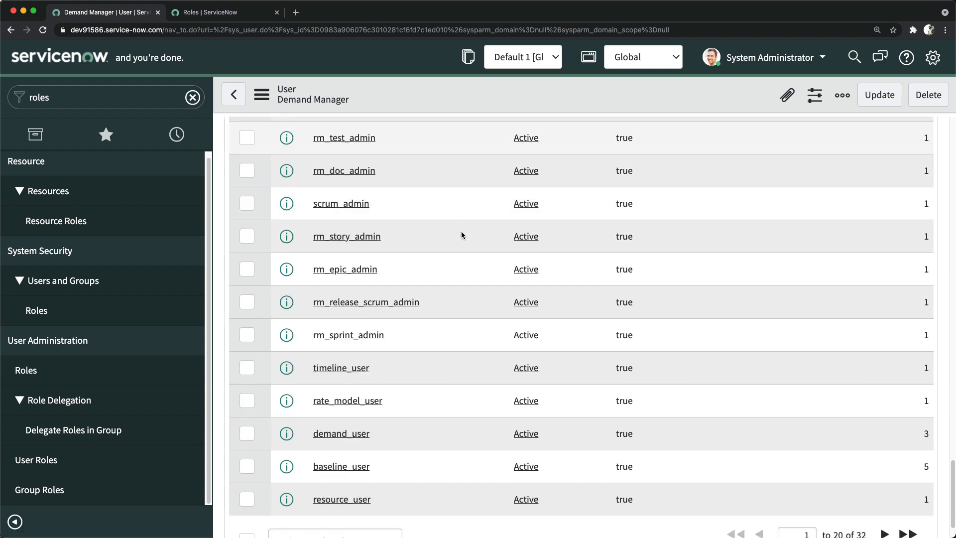
pyautogui.scroll(5, 462, 236)
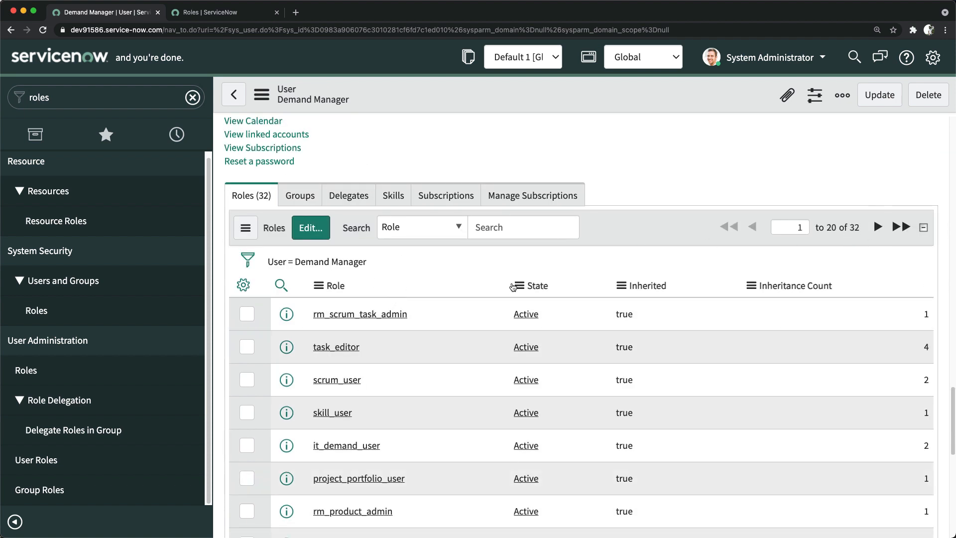
pyautogui.scroll(-5, 492, 257)
pyautogui.scroll(7, 478, 224)
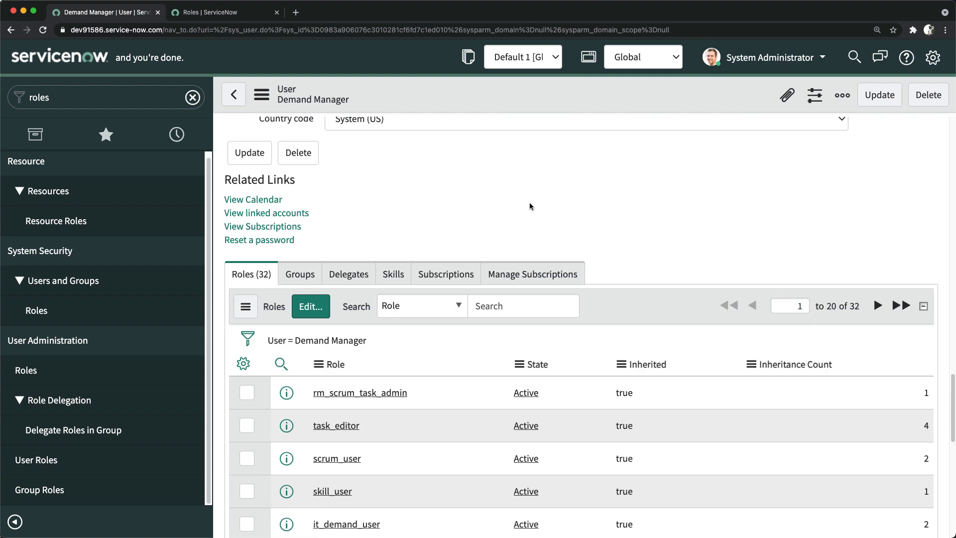
pyautogui.scroll(-9, 560, 265)
pyautogui.scroll(20, 561, 263)
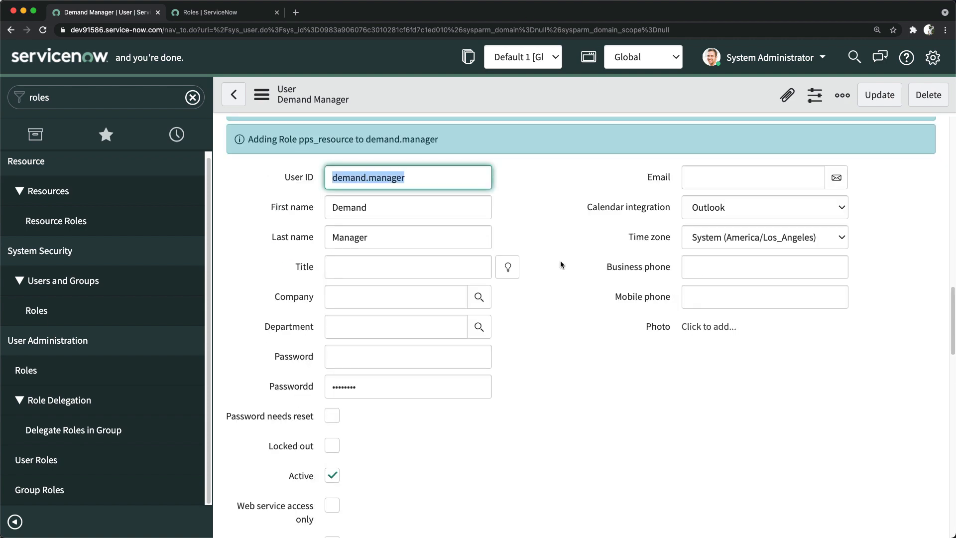
pyautogui.scroll(-15, 553, 300)
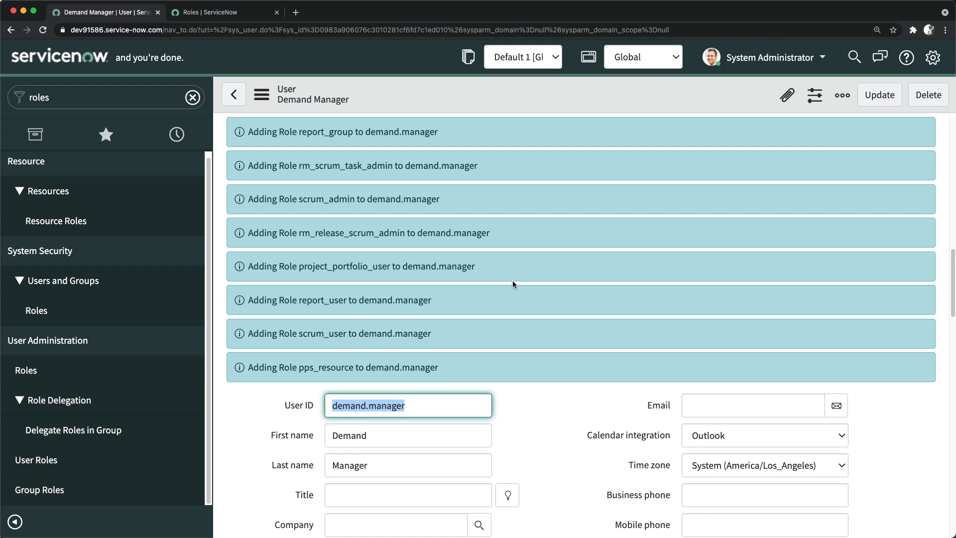
pyautogui.click(599, 147)
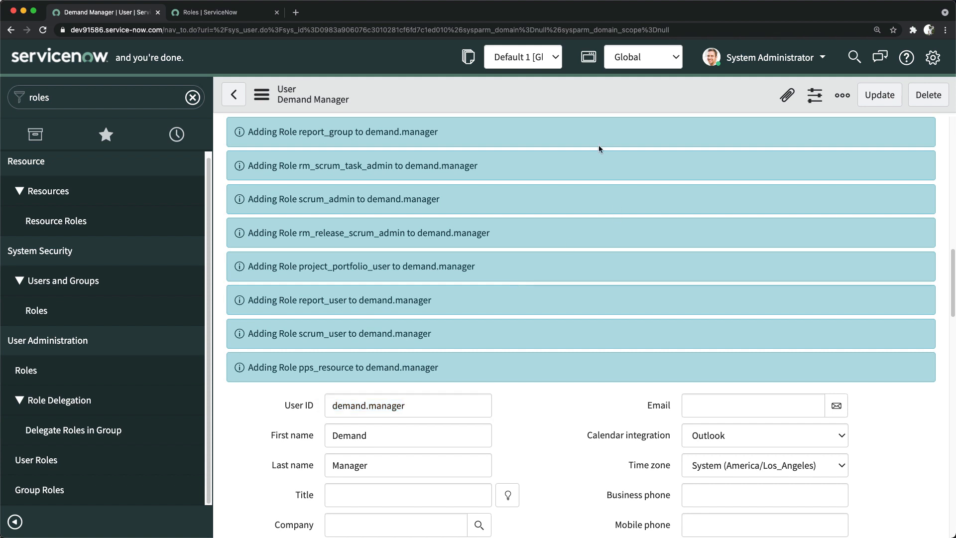
# Impersonate the Demand Appover account, searching the users for demand.
pyautogui.click(771, 63)
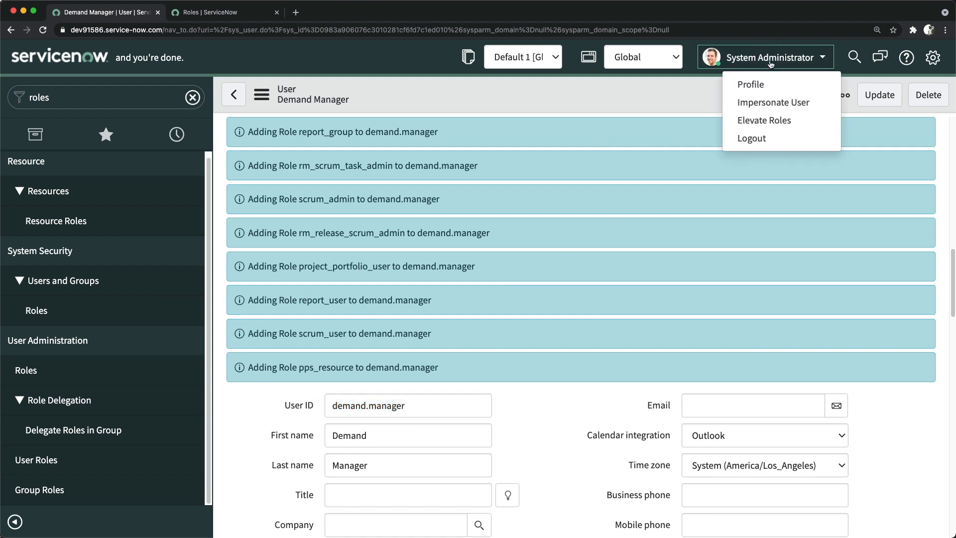
pyautogui.click(763, 105)
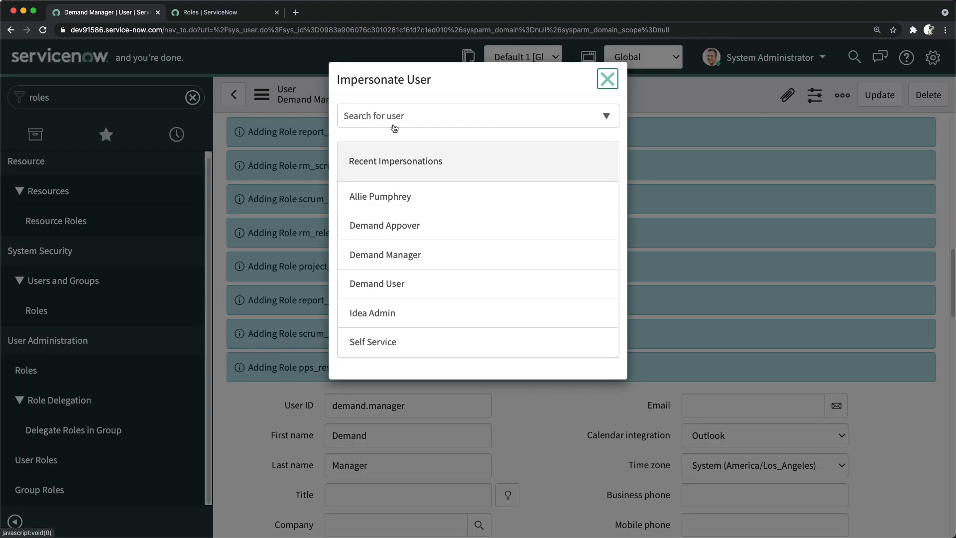
pyautogui.click(395, 127)
pyautogui.write('demand')
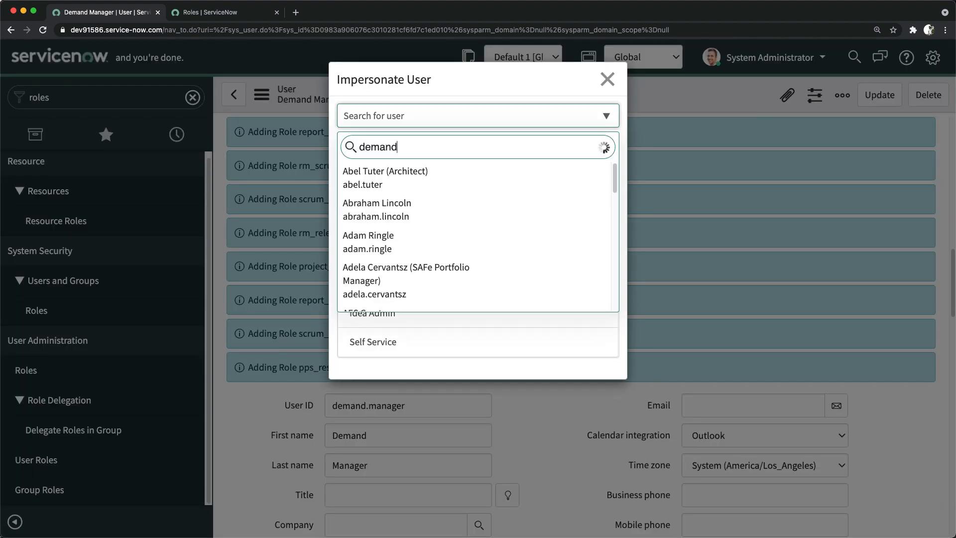
pyautogui.press('Return')
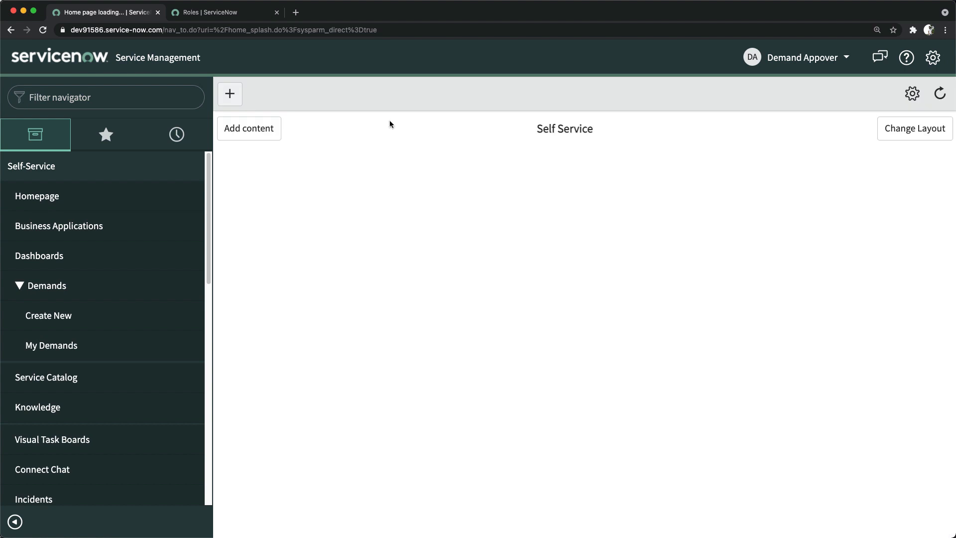
# Filter the navigator by demand and by self to check which modules the demand approver can access.
pyautogui.click(107, 99)
pyautogui.write('demand')
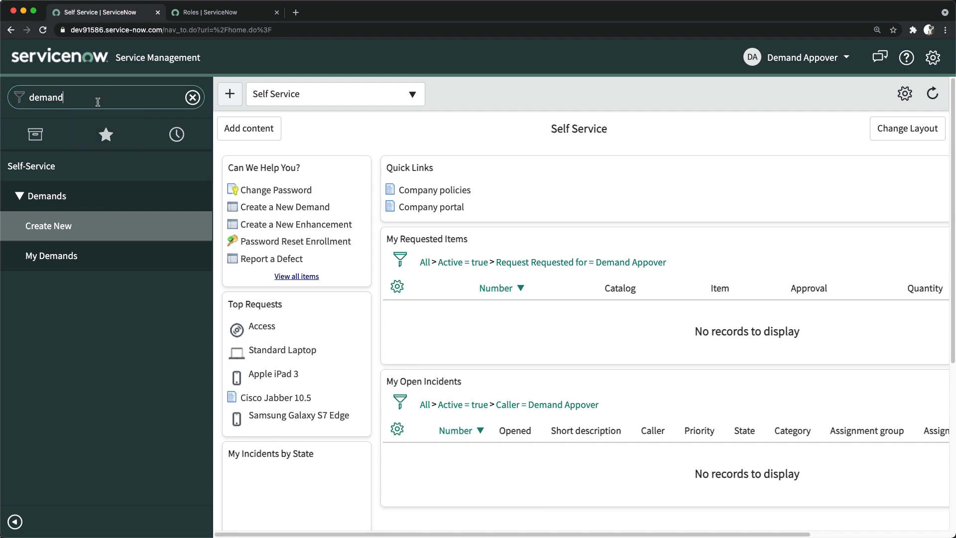
pyautogui.press('BackSpace')
pyautogui.press('BackSpace')
pyautogui.press('BackSpace')
pyautogui.press('BackSpace')
pyautogui.press('BackSpace')
pyautogui.write('self')
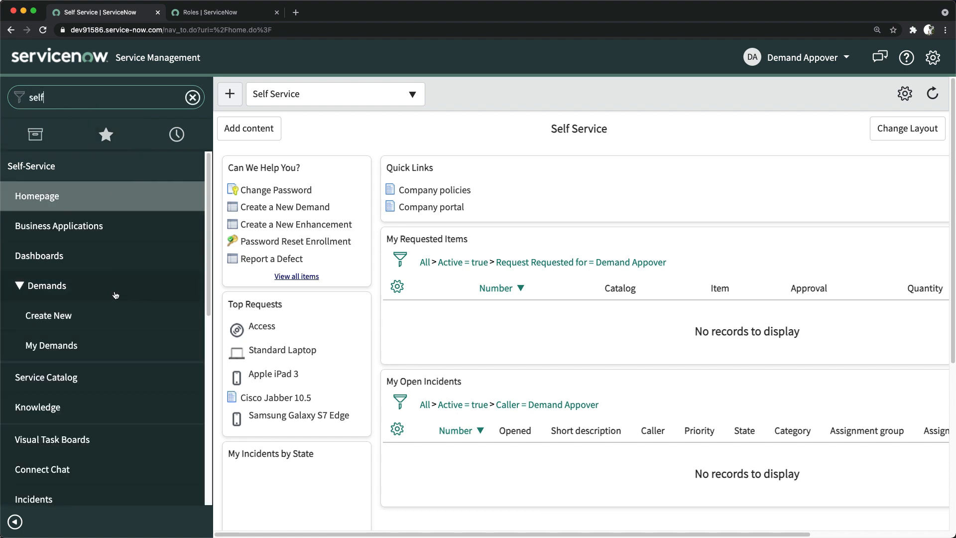
pyautogui.scroll(-7, 116, 296)
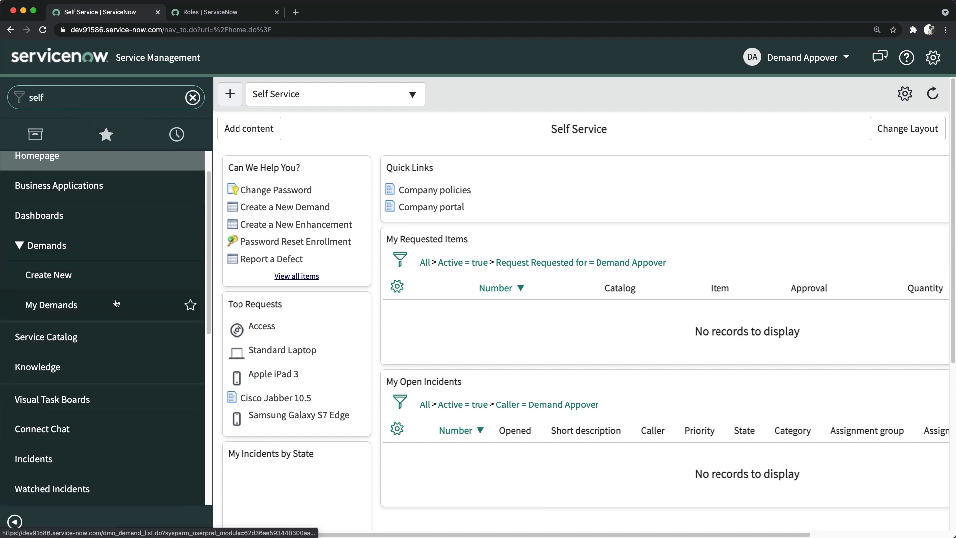
pyautogui.scroll(-2, 104, 325)
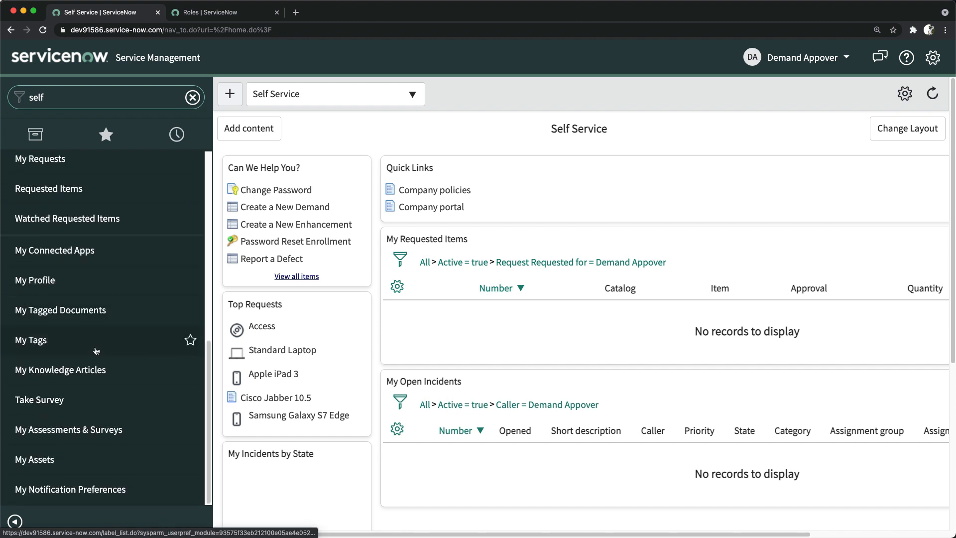
# Search the navigator for appro, clear the filter and look through the complete module list for approval modules.
pyautogui.doubleClick(70, 100)
pyautogui.write('app')
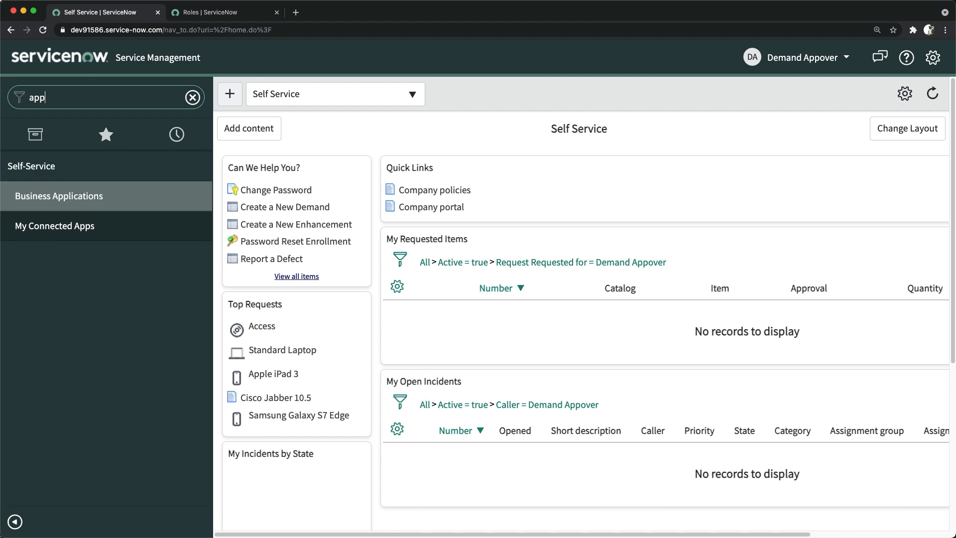
pyautogui.write('ro')
pyautogui.press('BackSpace')
pyautogui.press('BackSpace')
pyautogui.press('BackSpace')
pyautogui.press('BackSpace')
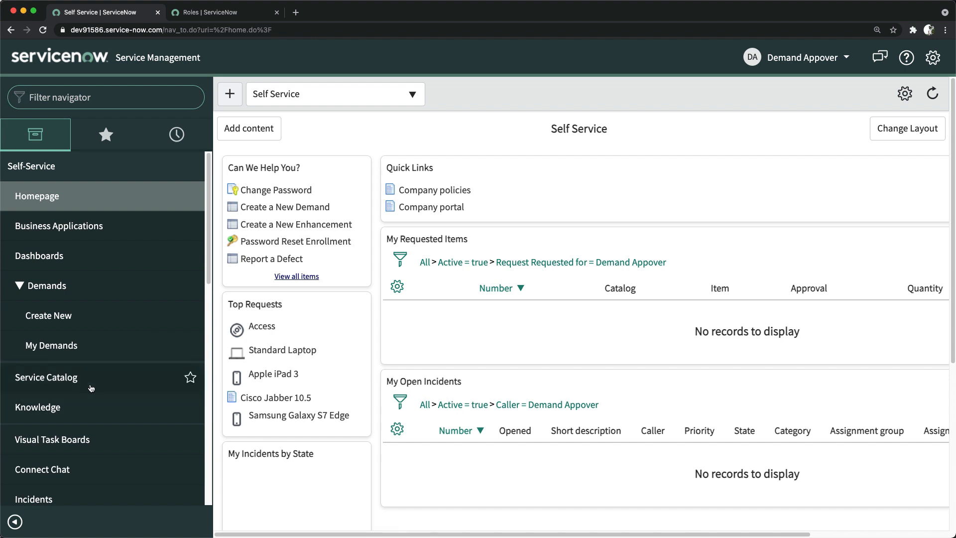
pyautogui.scroll(-3, 78, 363)
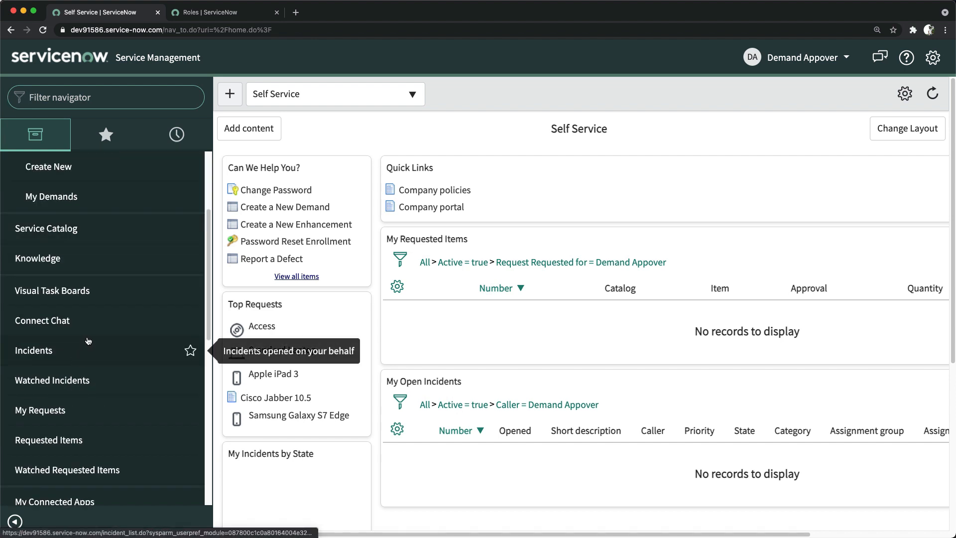
pyautogui.scroll(-3, 88, 341)
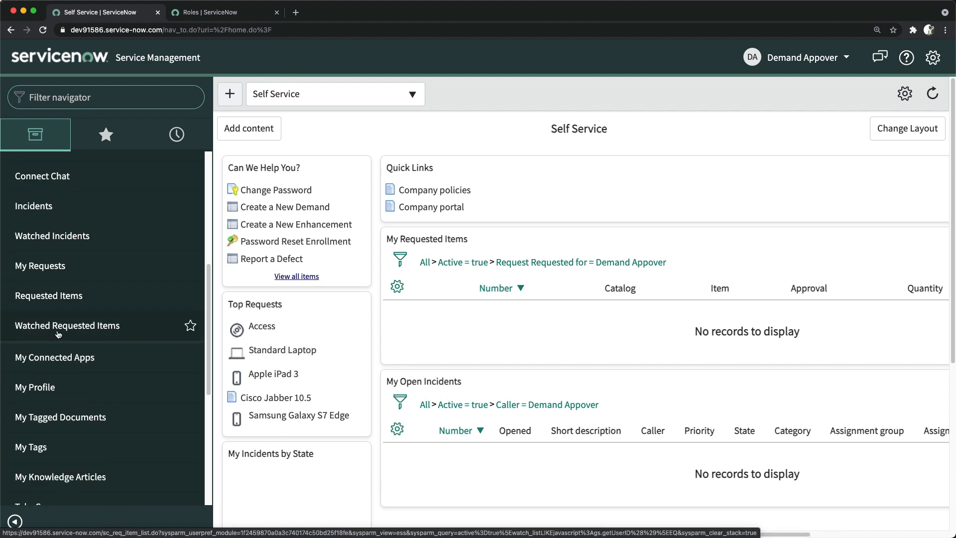
pyautogui.scroll(-2, 69, 364)
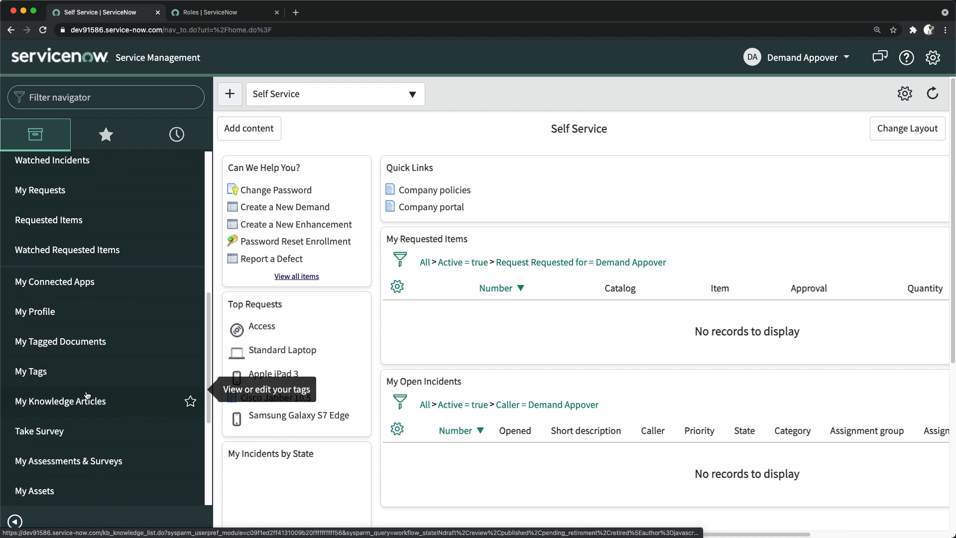
pyautogui.scroll(-2, 83, 397)
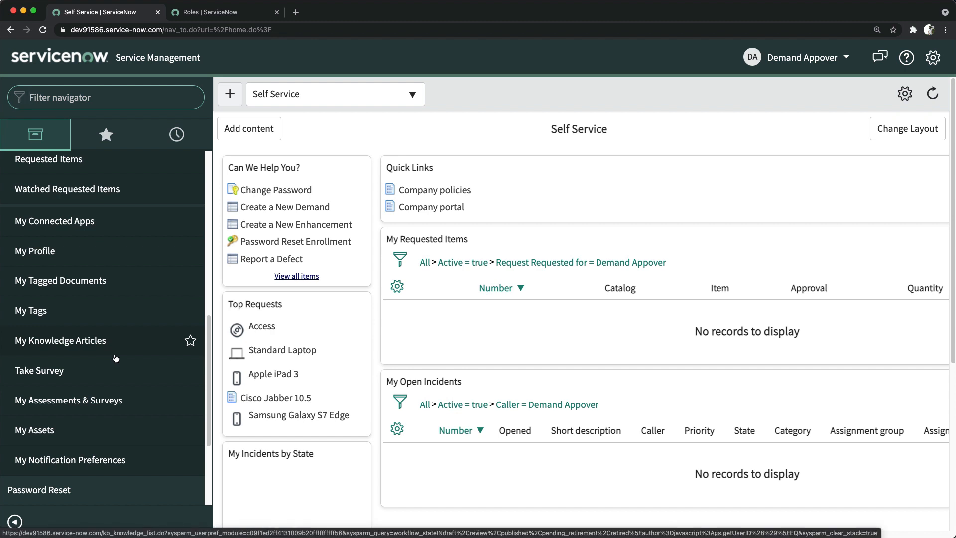
# Switch the impersonation to the Demand User account, searching the users for demand.
pyautogui.click(801, 58)
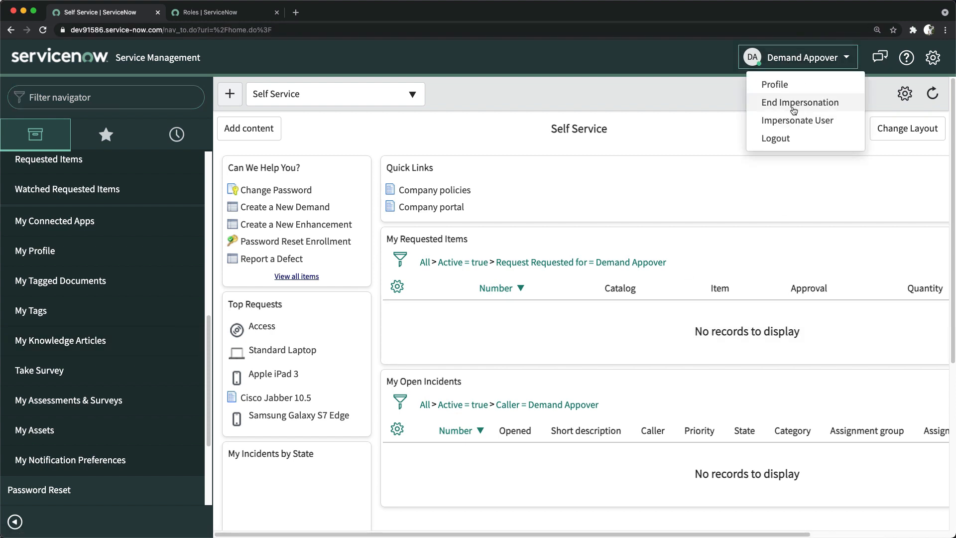
pyautogui.click(797, 118)
pyautogui.click(412, 124)
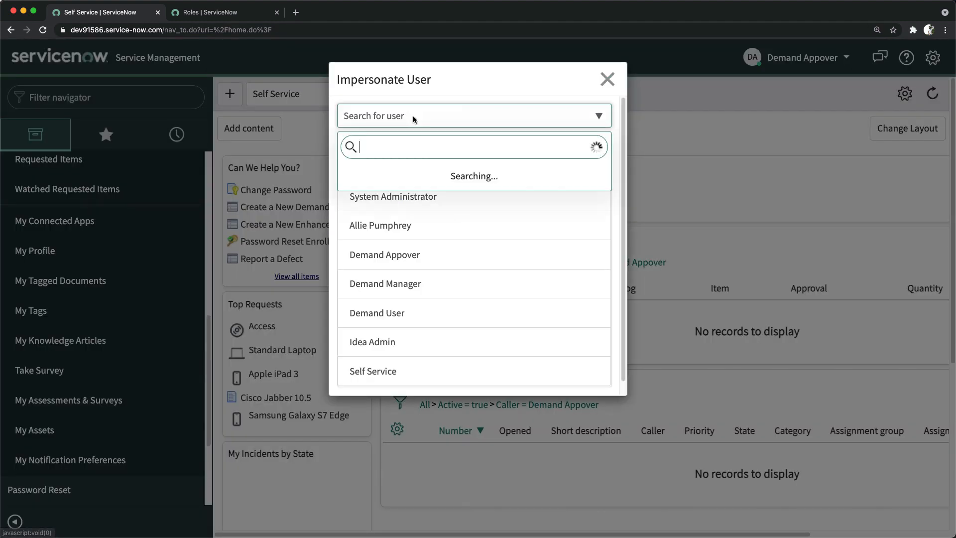
pyautogui.write('a')
pyautogui.press('BackSpace')
pyautogui.write('demand')
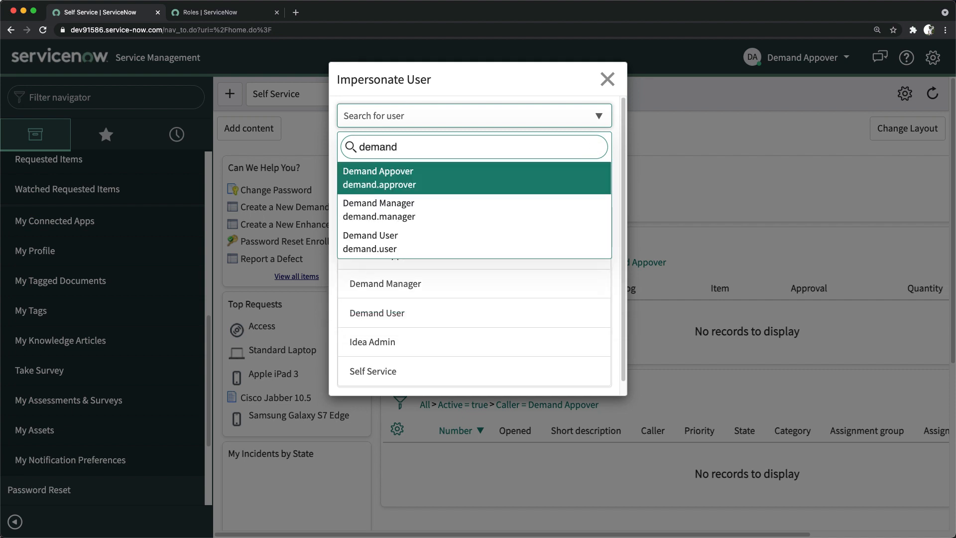
pyautogui.click(381, 240)
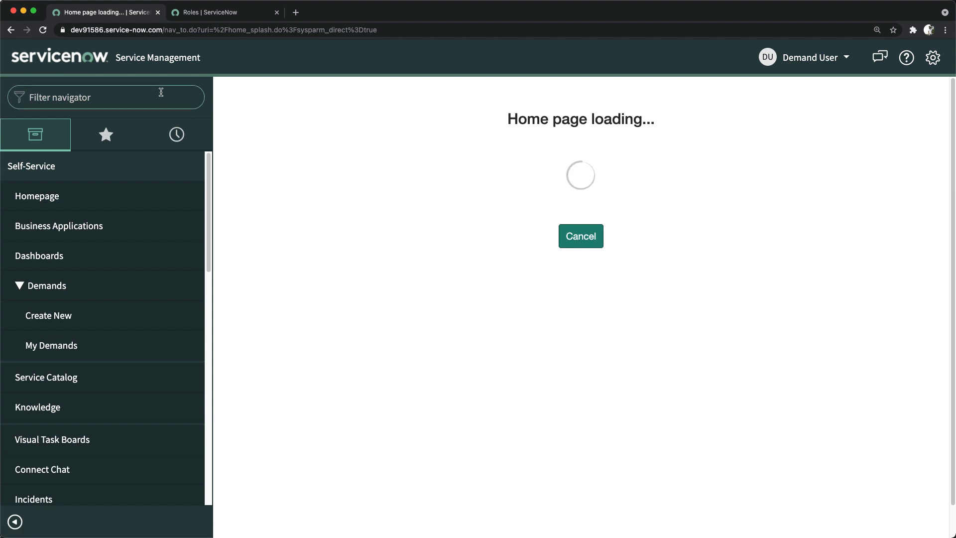
# Filter the navigator by demand, browse the list of all demands and open the Implement Sales Quoting system demand.
pyautogui.write('demand')
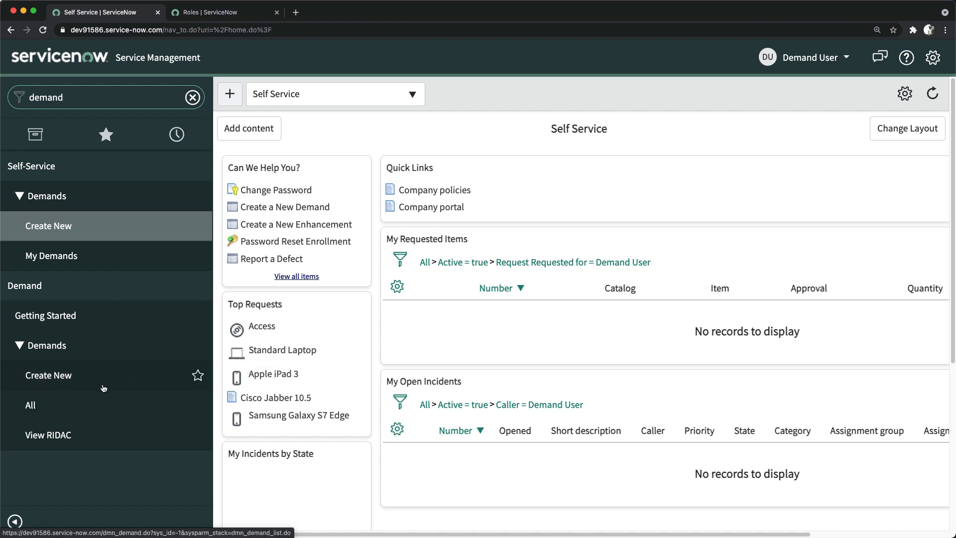
pyautogui.click(31, 405)
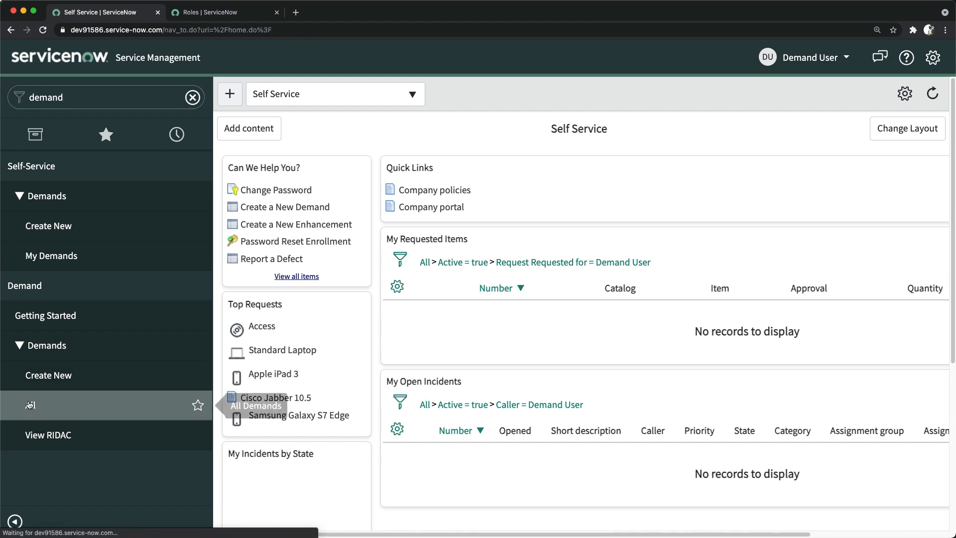
pyautogui.scroll(-8, 566, 337)
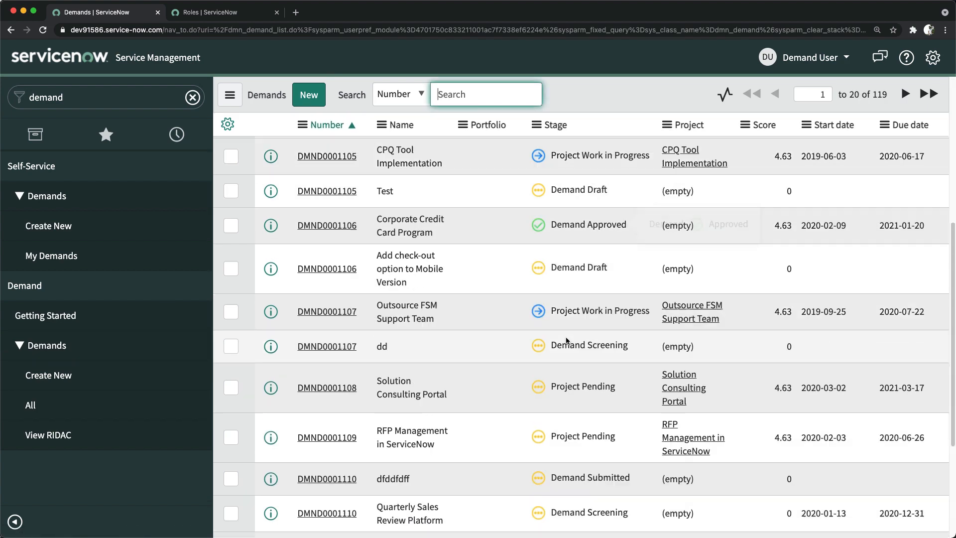
pyautogui.scroll(8, 580, 332)
pyautogui.moveTo(318, 186); pyautogui.dragTo(315, 189)
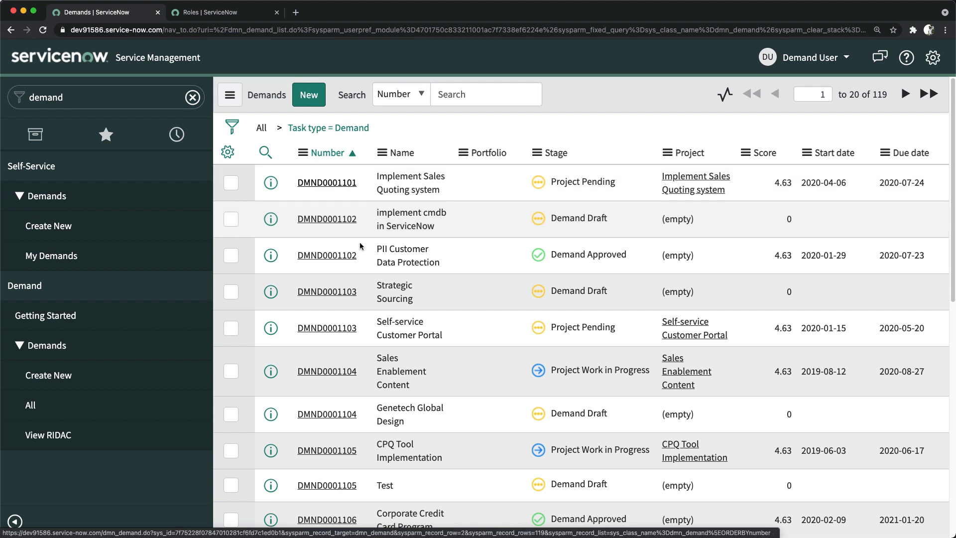
pyautogui.click(327, 188)
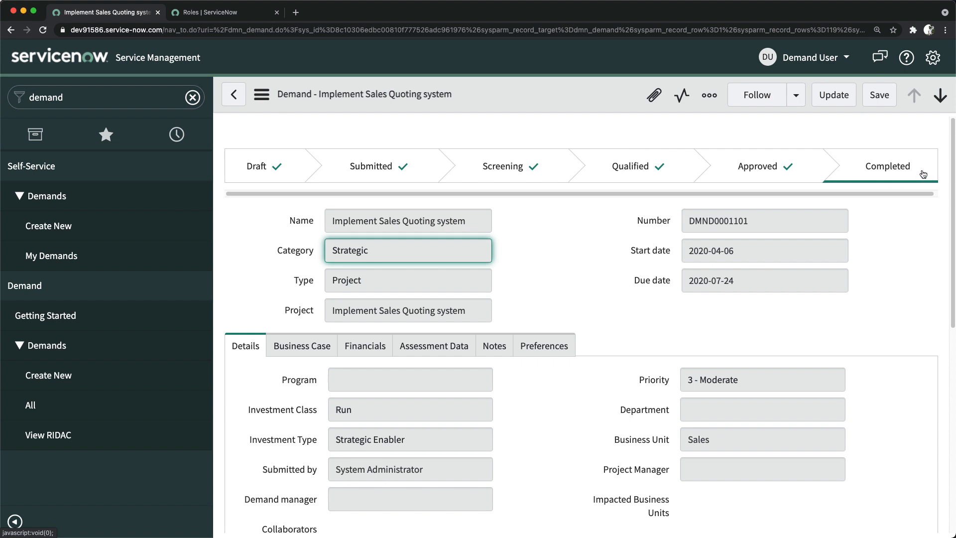
# Switch the impersonation to the Demand Manager account, searching the users for demand.
pyautogui.click(814, 59)
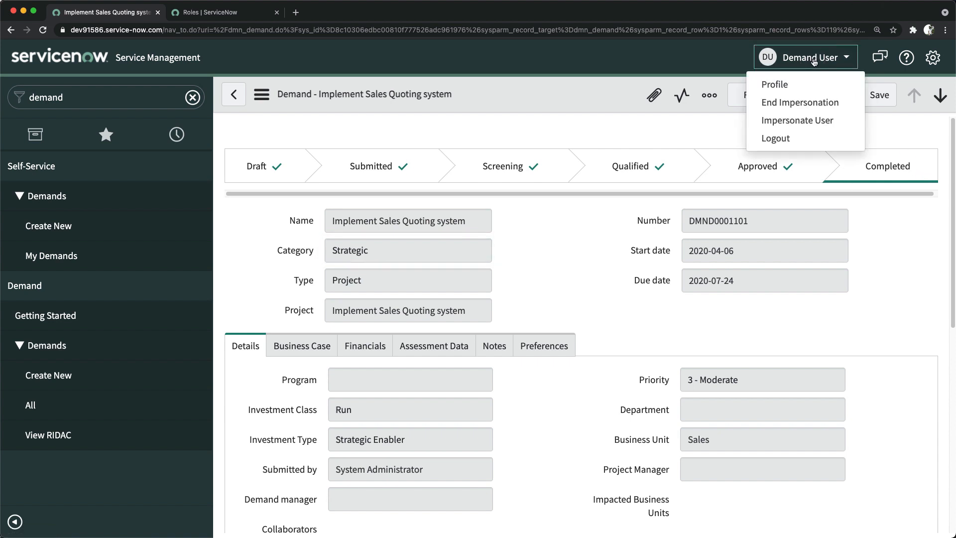
pyautogui.click(796, 120)
pyautogui.click(416, 120)
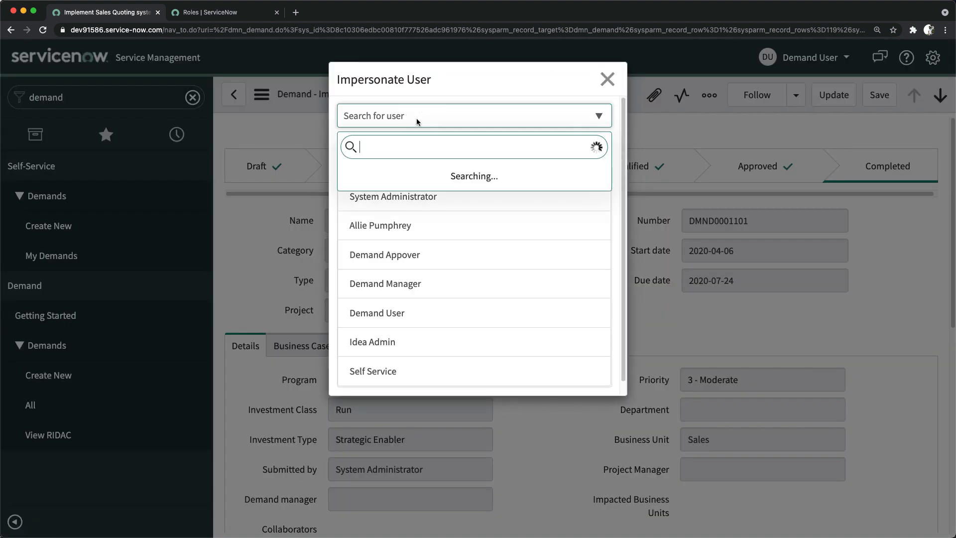
pyautogui.write('demand')
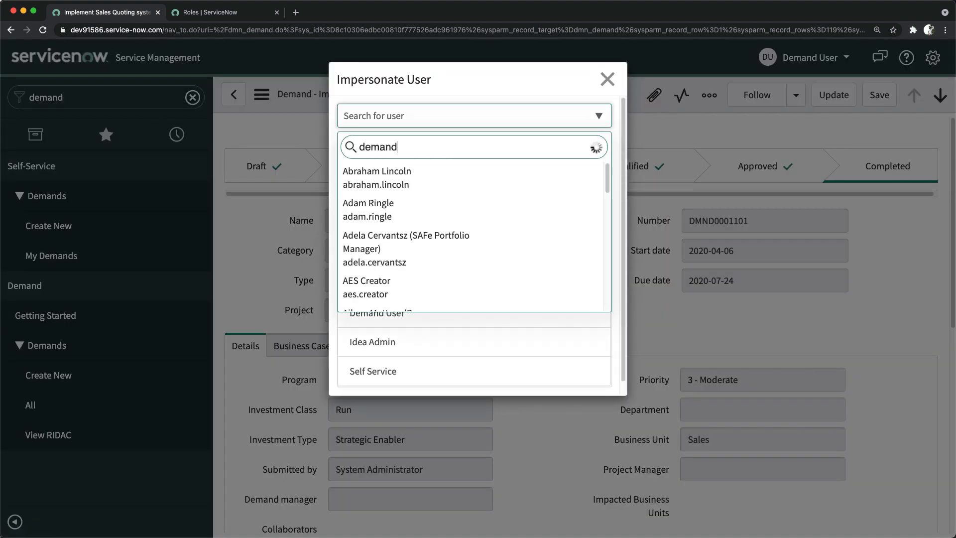
pyautogui.click(421, 213)
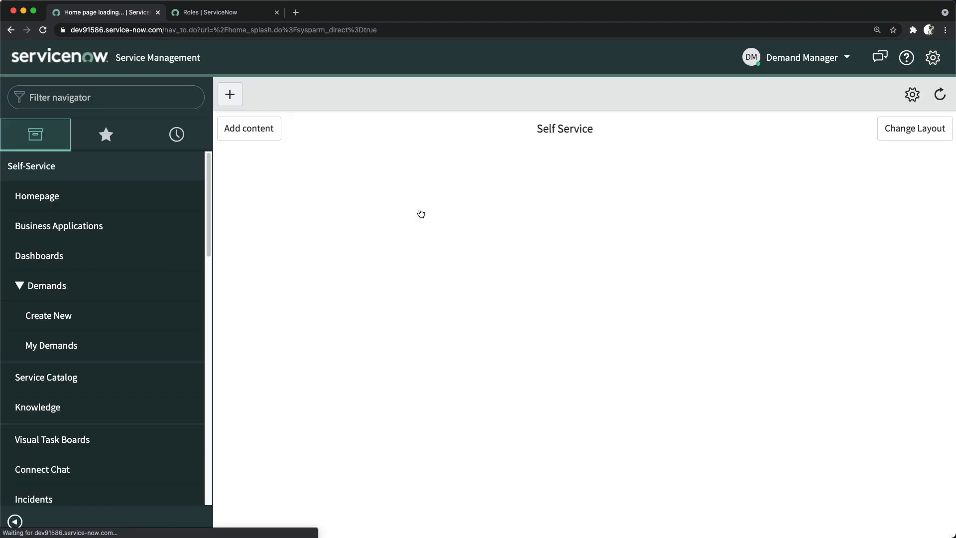
# Filter the navigator by demand, browse the list of all demands and open the Strategic Sourcing demand.
pyautogui.click(106, 92)
pyautogui.write('demand')
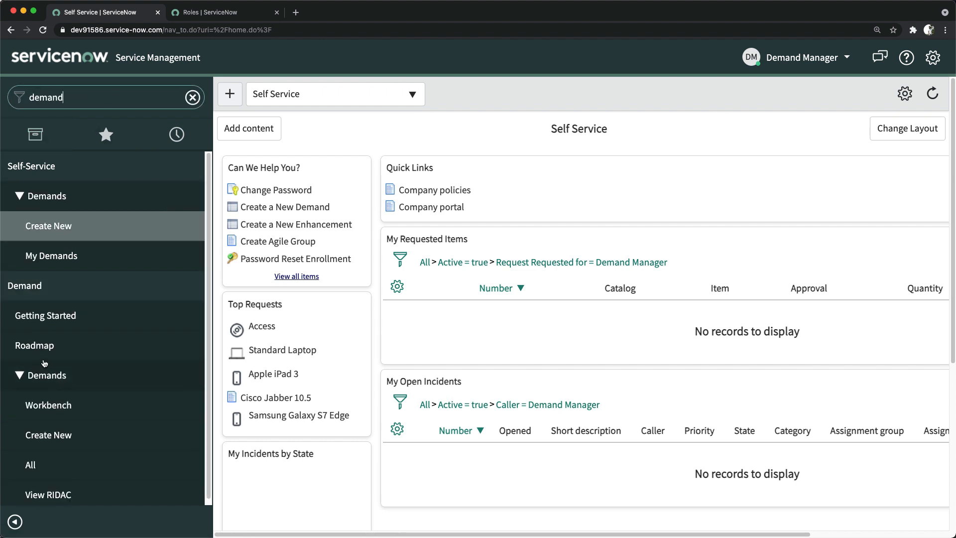
pyautogui.scroll(-1, 43, 364)
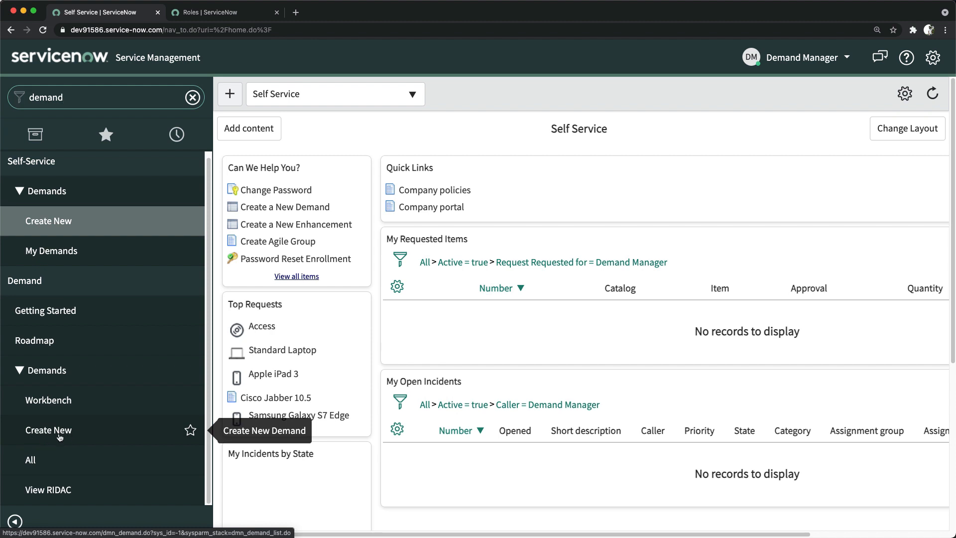
pyautogui.click(31, 460)
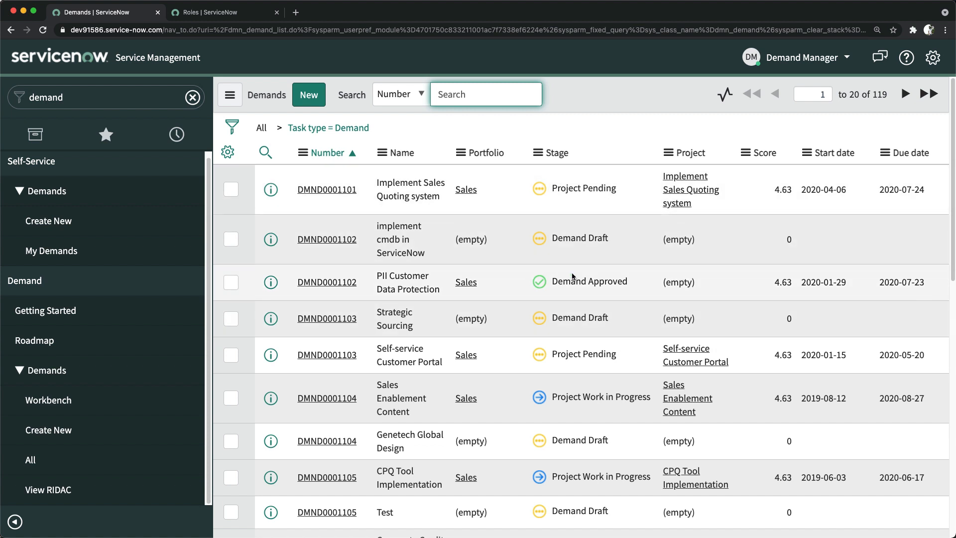
pyautogui.scroll(-2, 572, 276)
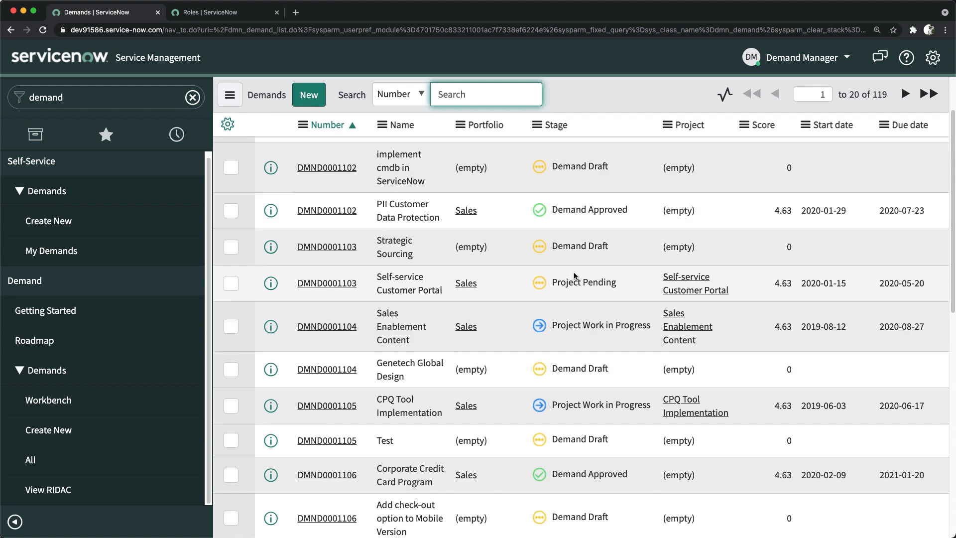
pyautogui.click(327, 250)
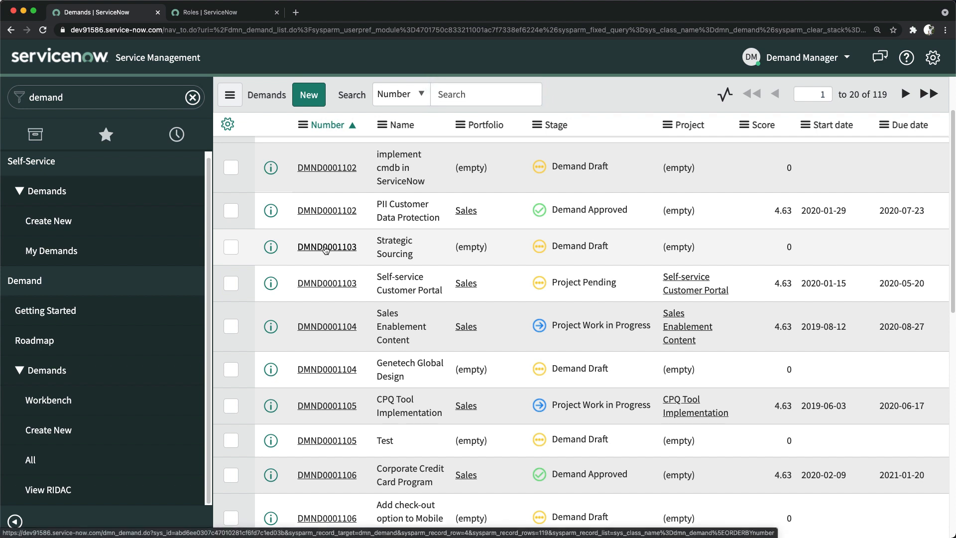
pyautogui.click(326, 248)
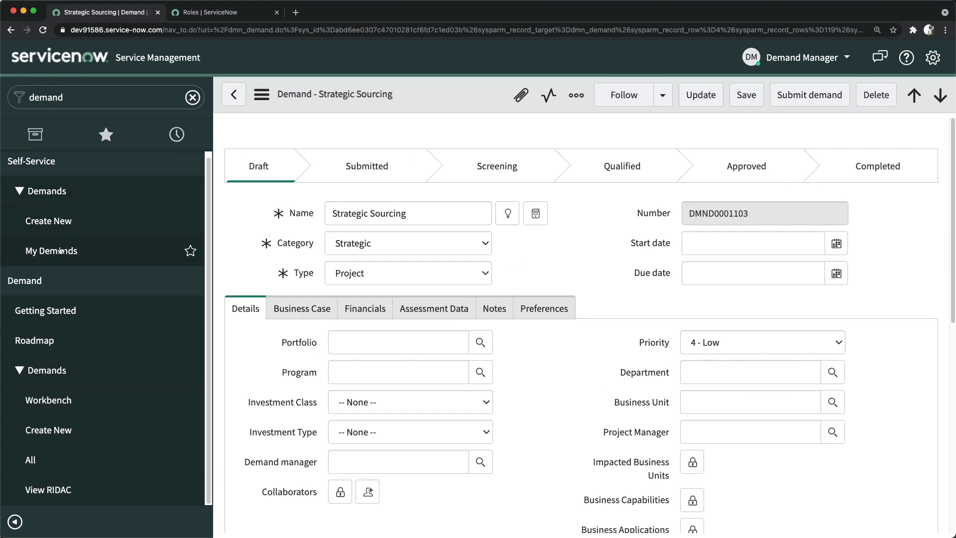
# Switch the impersonation to the Self Service account from the recent impersonations.
pyautogui.click(810, 64)
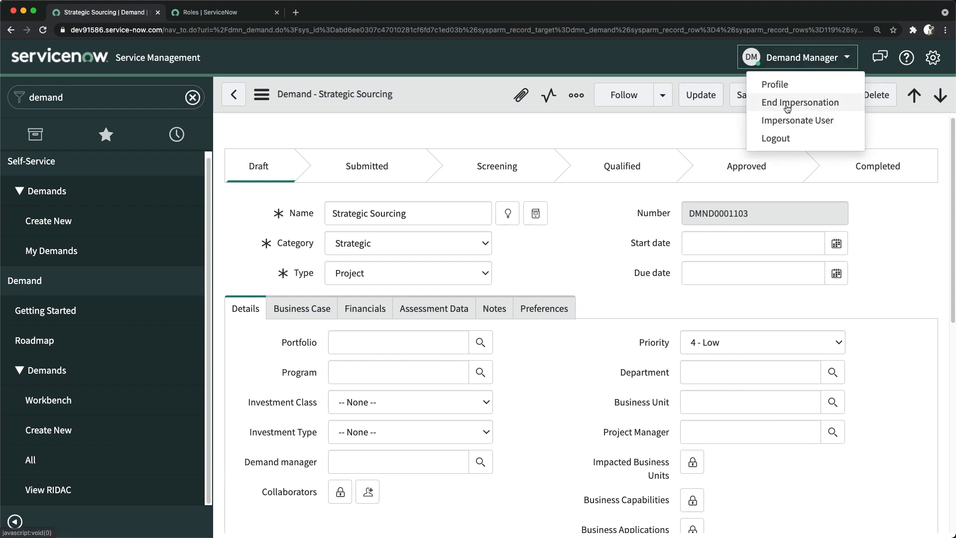
pyautogui.click(789, 120)
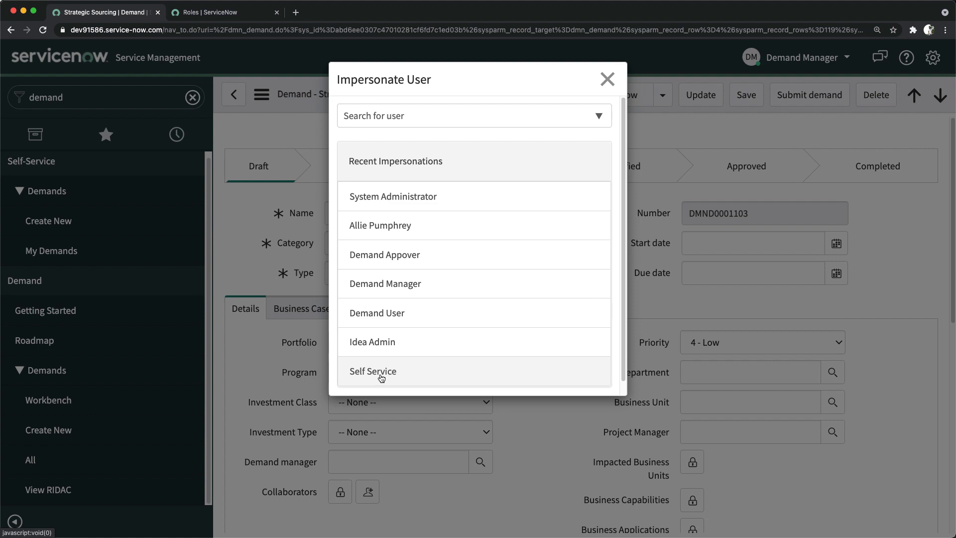
pyautogui.click(381, 372)
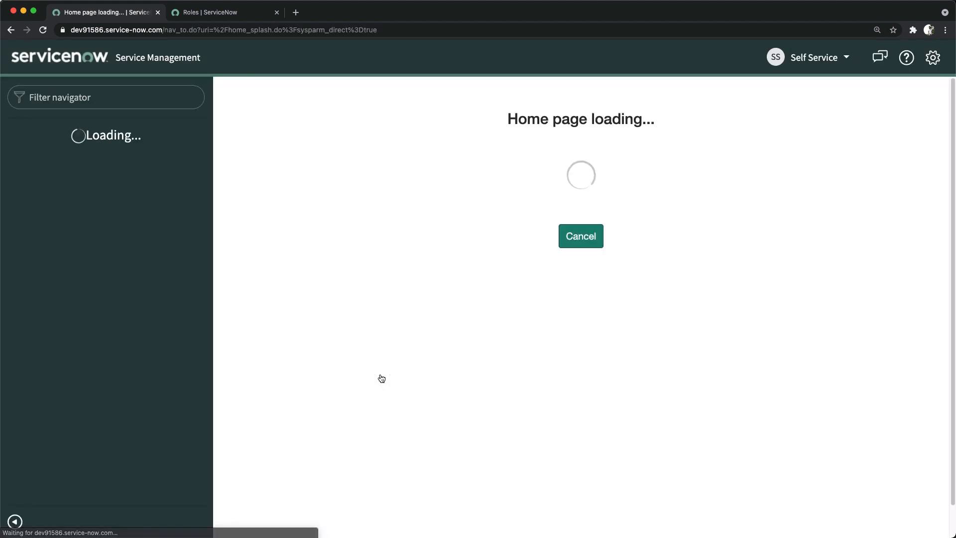
# Filter the navigator by demand and start a new Self-Service demand named "using ServiceNow in Mobile".
pyautogui.click(119, 95)
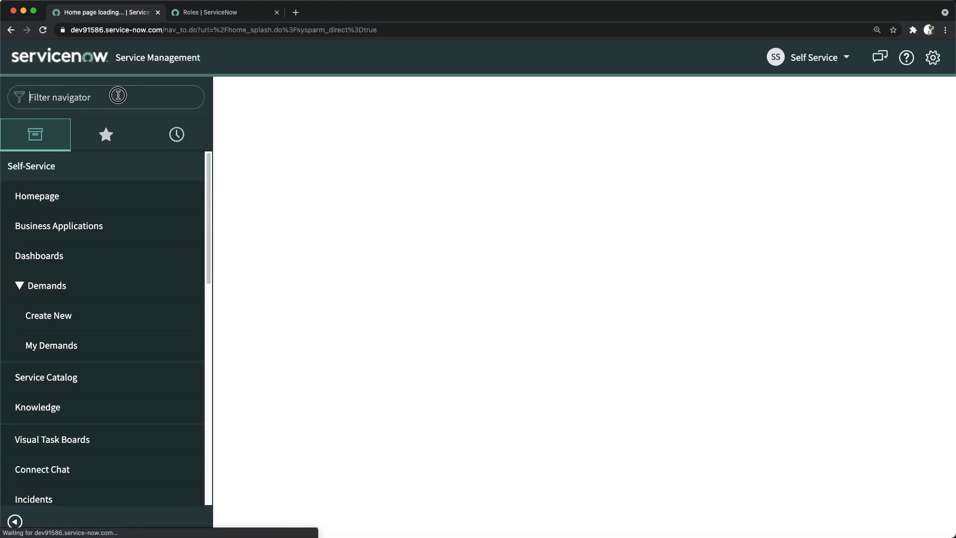
pyautogui.write('demand')
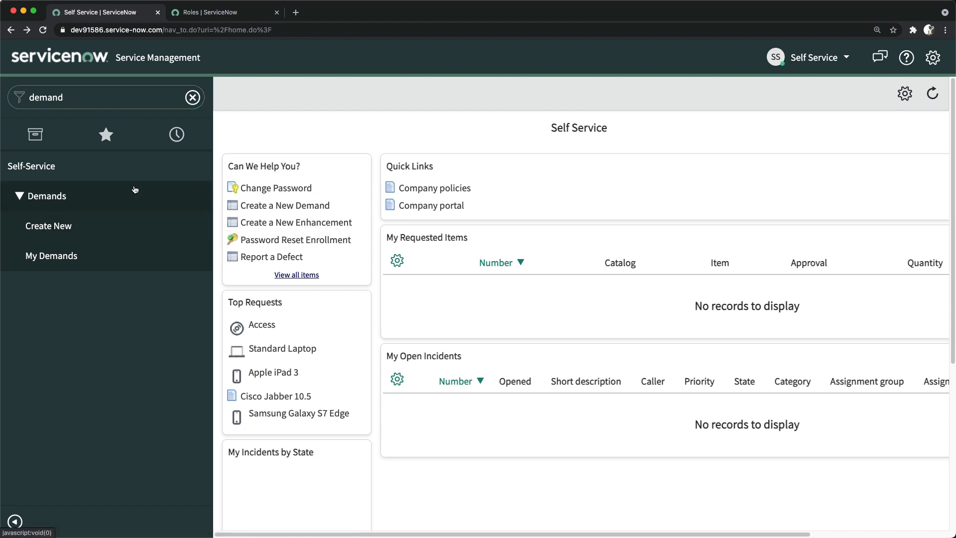
pyautogui.click(44, 228)
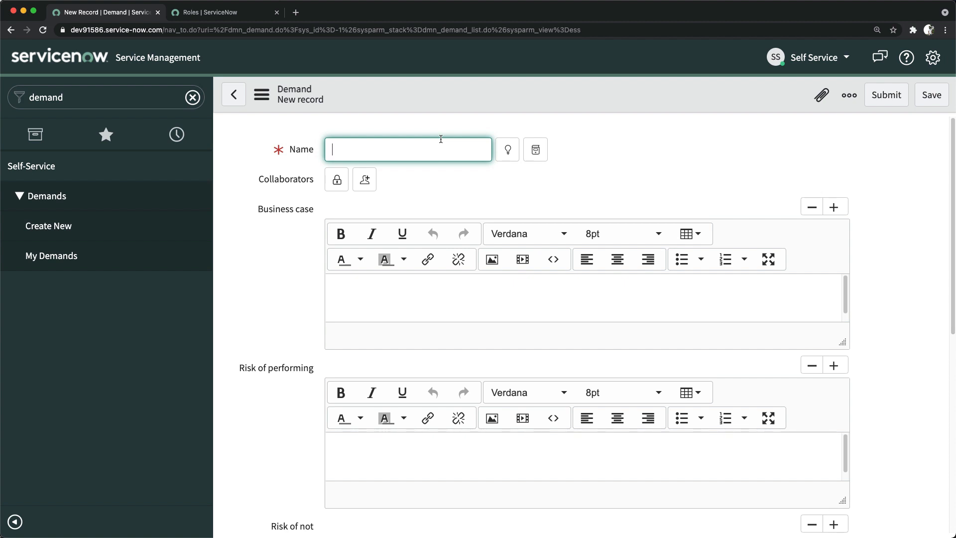
pyautogui.write('using ServiceNow in Mobile')
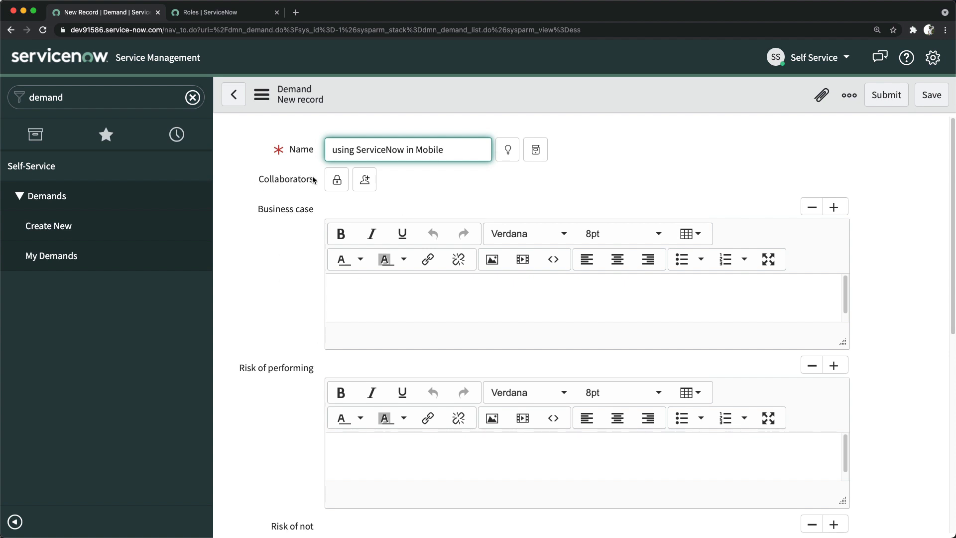
# Add the first two users of the user lookup list as collaborators and lock the Collaborators field again.
pyautogui.click(338, 184)
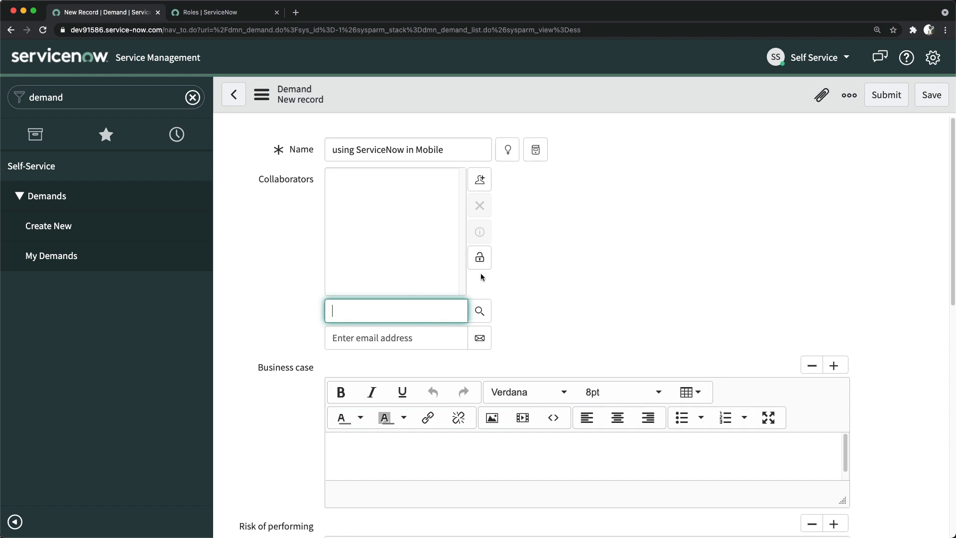
pyautogui.click(481, 322)
pyautogui.scroll(-3, 92, 197)
pyautogui.scroll(3, 93, 197)
pyautogui.click(82, 160)
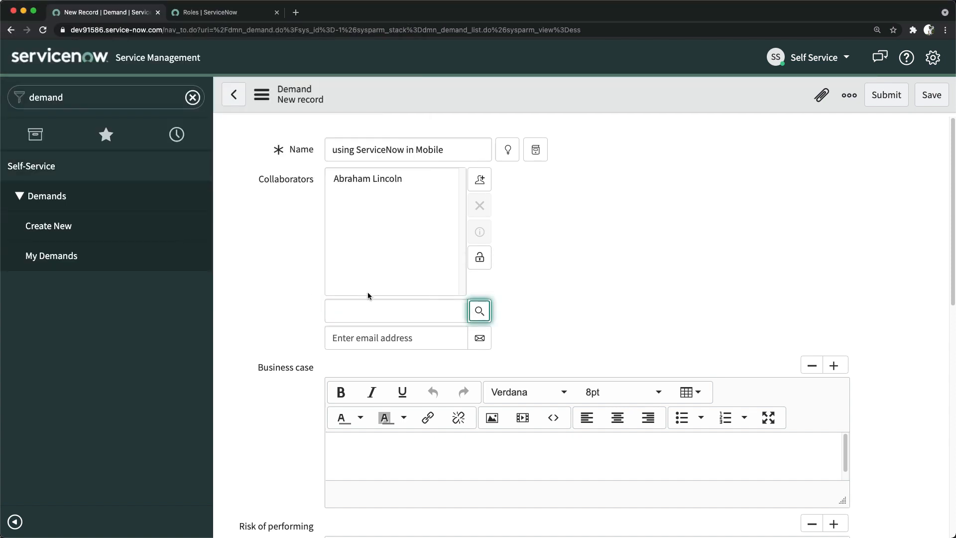
pyautogui.click(472, 315)
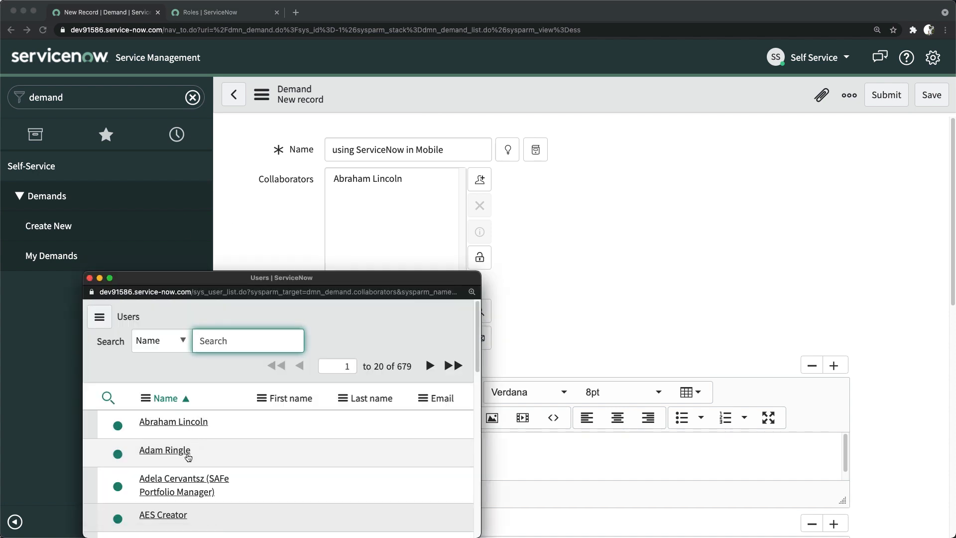
pyautogui.click(166, 450)
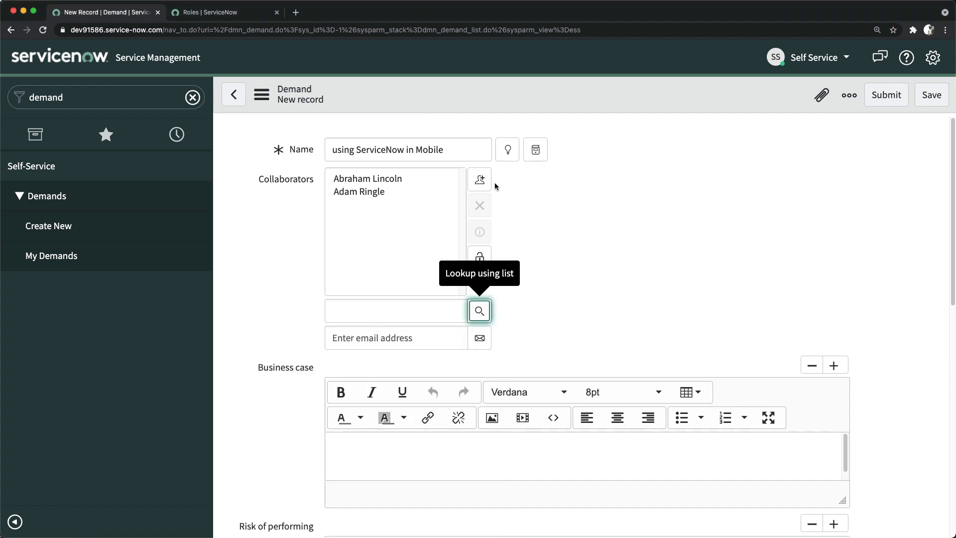
pyautogui.click(474, 251)
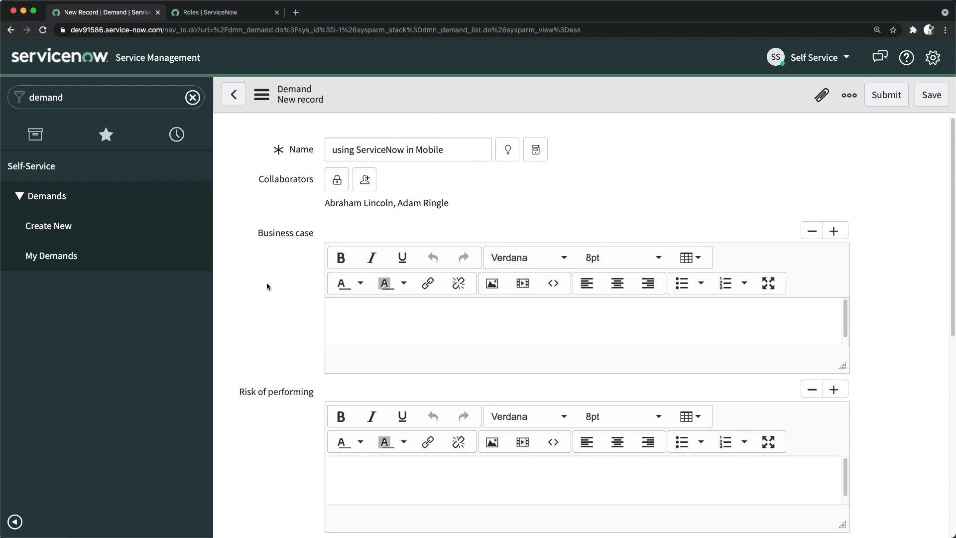
# Enter "I want to use ServiceNow in Mobile" as the demand's business case.
pyautogui.scroll(-1, 295, 220)
pyautogui.click(448, 317)
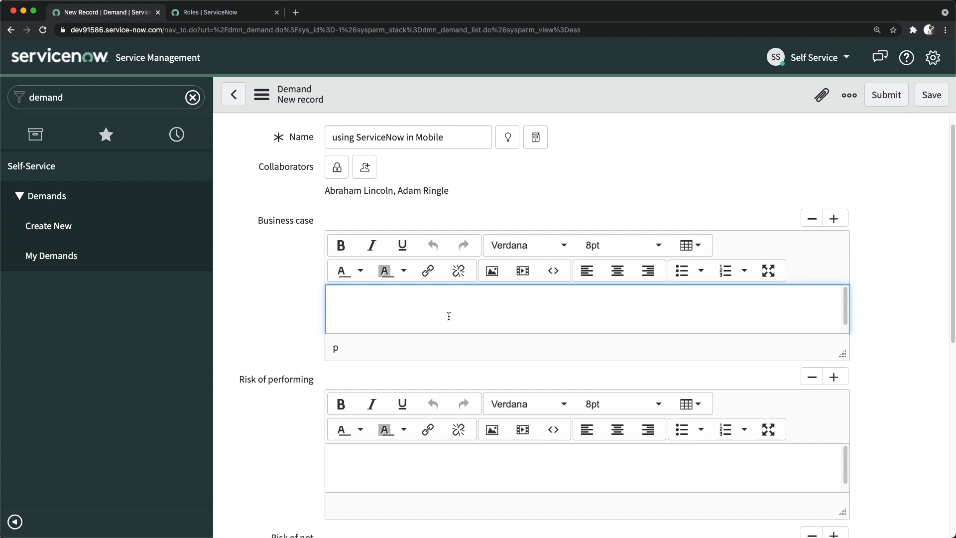
pyautogui.write('I want to use ServiceNow in Mobi')
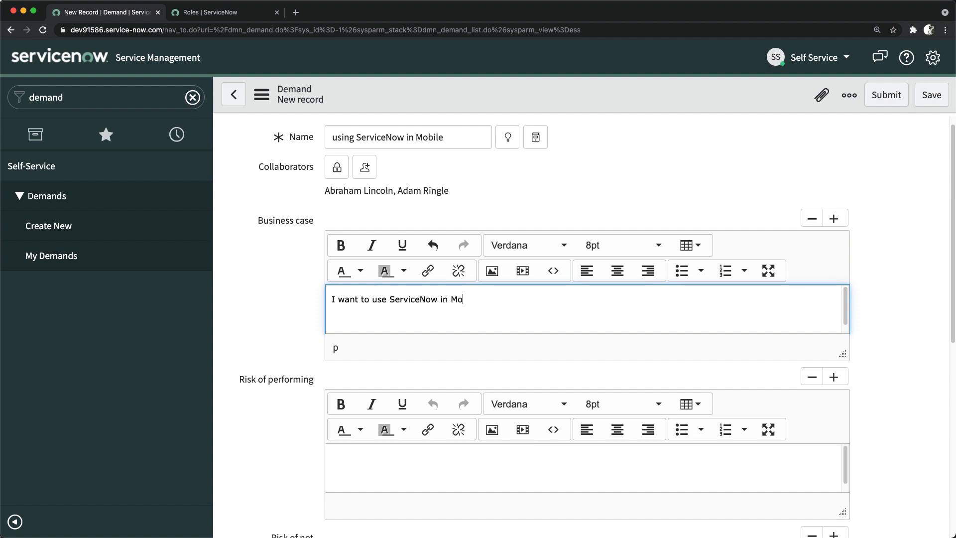
pyautogui.press('BackSpace')
pyautogui.press('BackSpace')
pyautogui.write('n Mobil')
pyautogui.press('BackSpace')
pyautogui.press('BackSpace')
pyautogui.press('BackSpace')
pyautogui.write('bile')
# Enter "No" for both the risk of performing and the risk of not performing.
pyautogui.scroll(-4, 296, 261)
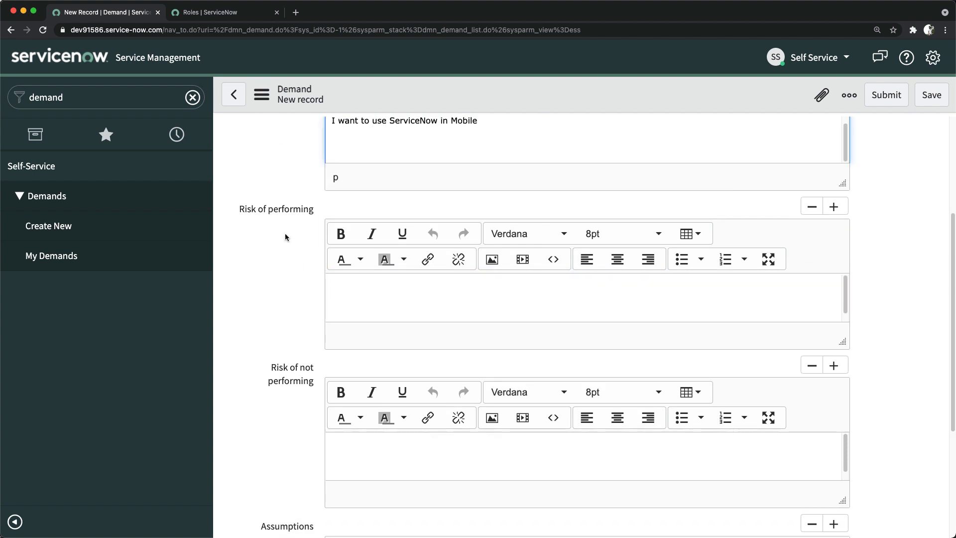
pyautogui.scroll(2, 379, 298)
pyautogui.click(395, 379)
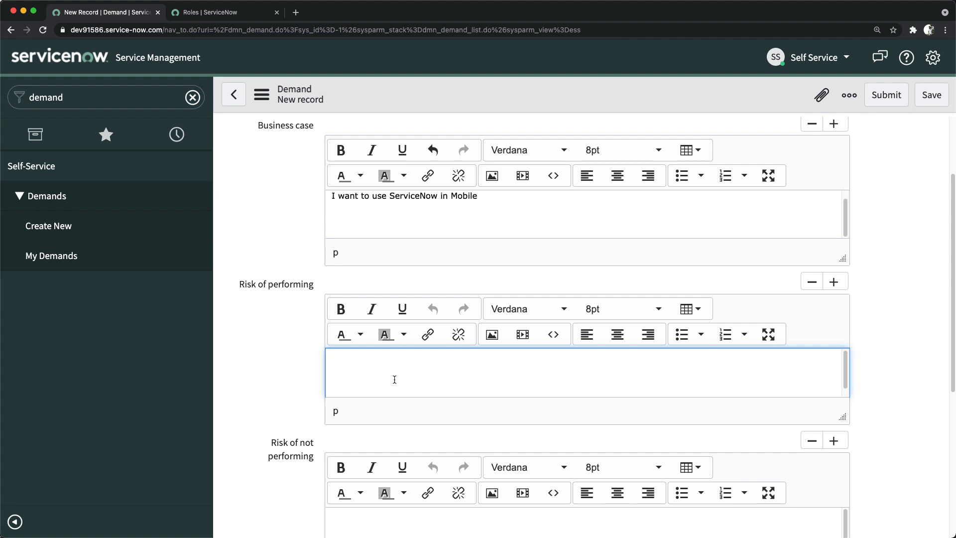
pyautogui.write('No')
pyautogui.scroll(-4, 264, 384)
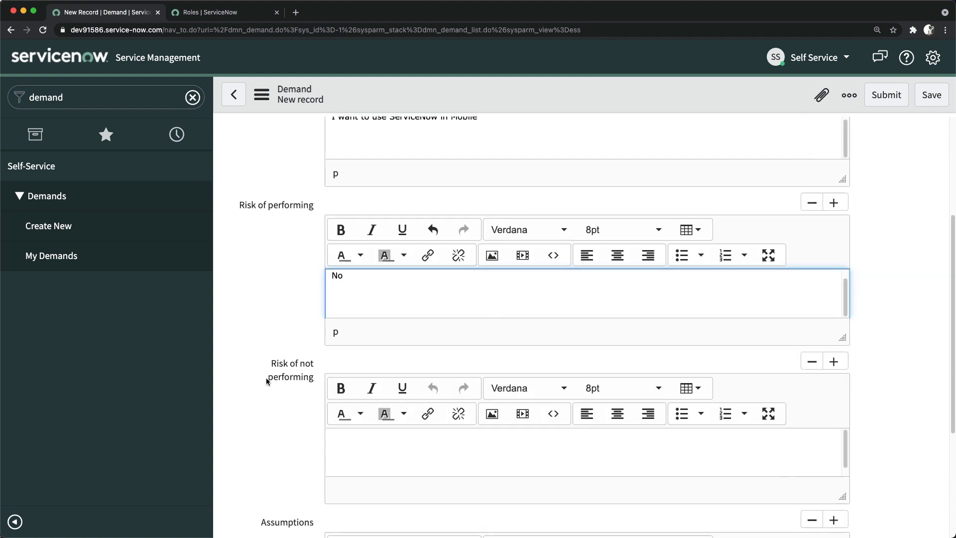
pyautogui.click(379, 366)
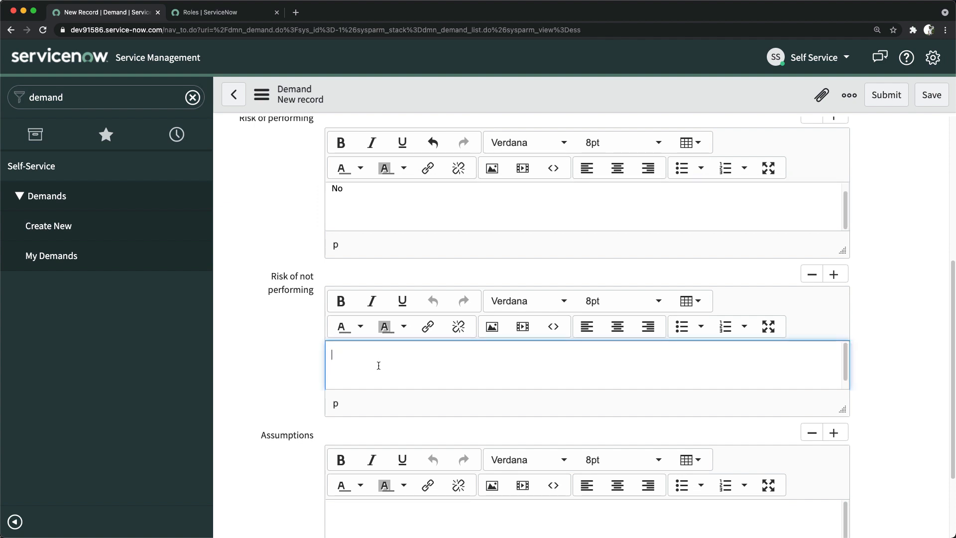
pyautogui.write('No')
# Enter "No" as the demand's assumptions.
pyautogui.scroll(-3, 382, 341)
pyautogui.click(401, 400)
pyautogui.write('NO')
pyautogui.press('BackSpace')
pyautogui.write('o')
# Review the completed demand form and save the new record, keeping it open.
pyautogui.scroll(10, 522, 308)
pyautogui.scroll(-10, 522, 308)
pyautogui.scroll(10, 527, 296)
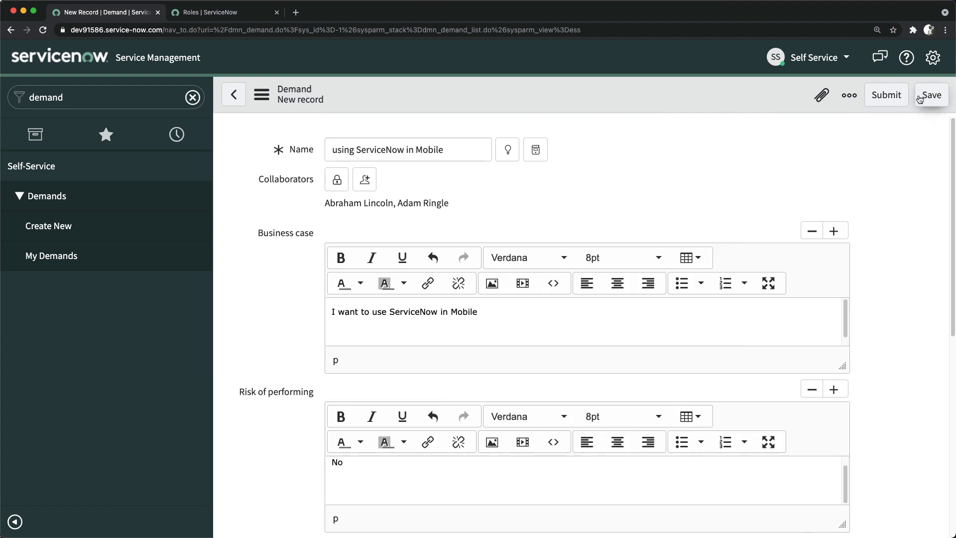
pyautogui.rightClick(515, 94)
pyautogui.click(539, 102)
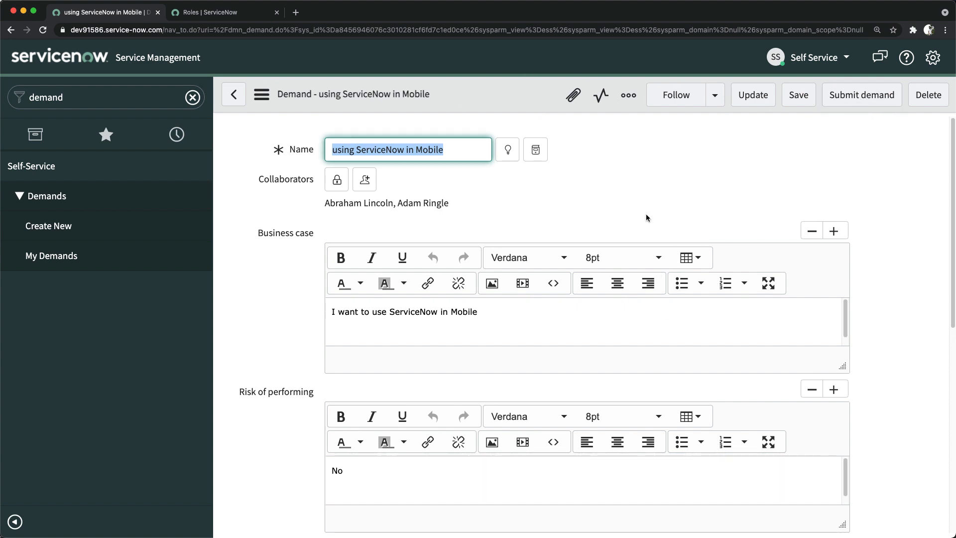
# Check the saved demand's fields and submit the demand.
pyautogui.scroll(-1, 544, 313)
pyautogui.scroll(-8, 433, 275)
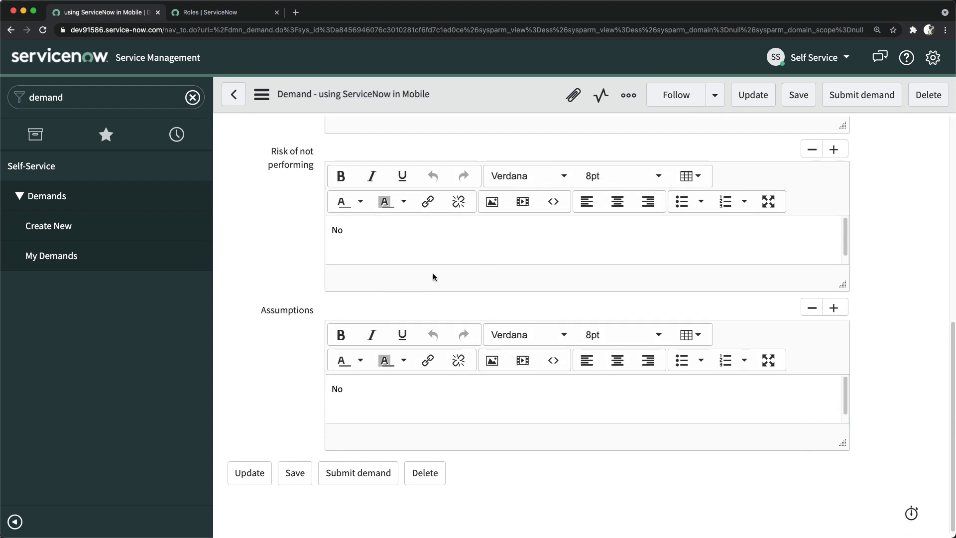
pyautogui.scroll(8, 432, 275)
pyautogui.scroll(-6, 426, 280)
pyautogui.scroll(6, 431, 272)
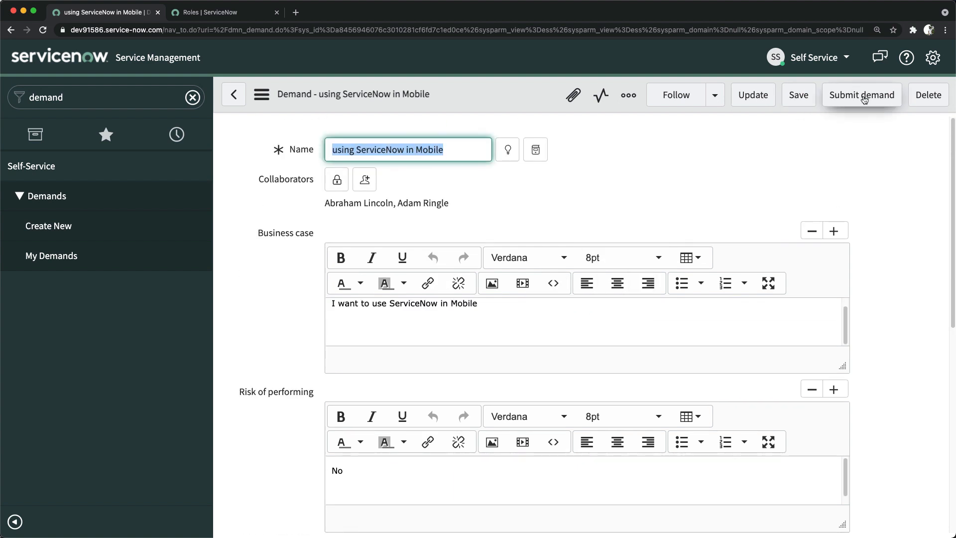
pyautogui.click(859, 102)
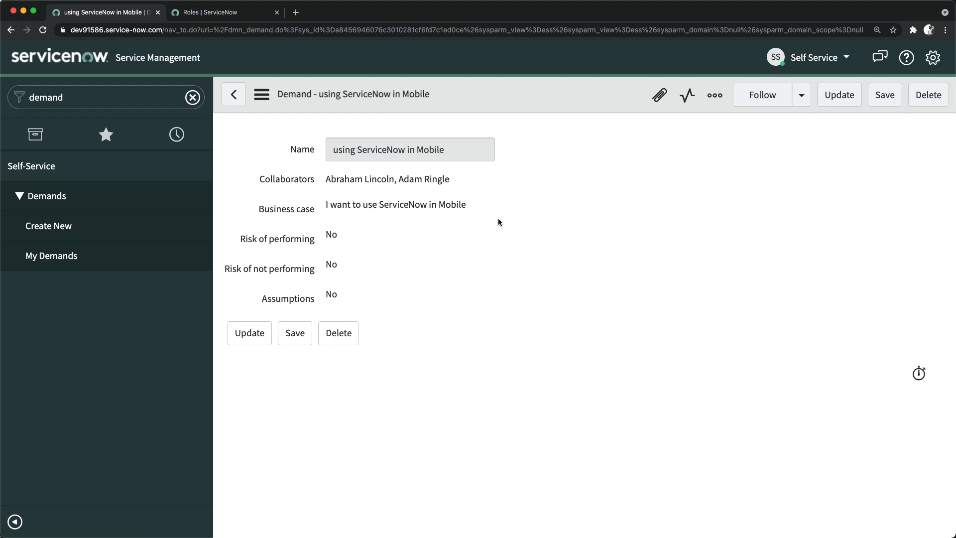
# Open the self-service user's own demands list and sort it by number in descending order.
pyautogui.click(50, 260)
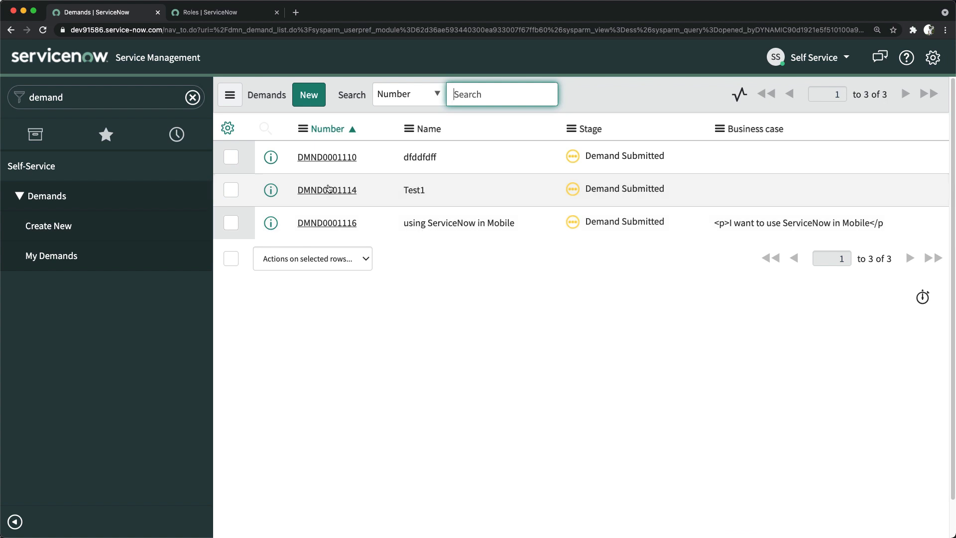
pyautogui.click(333, 129)
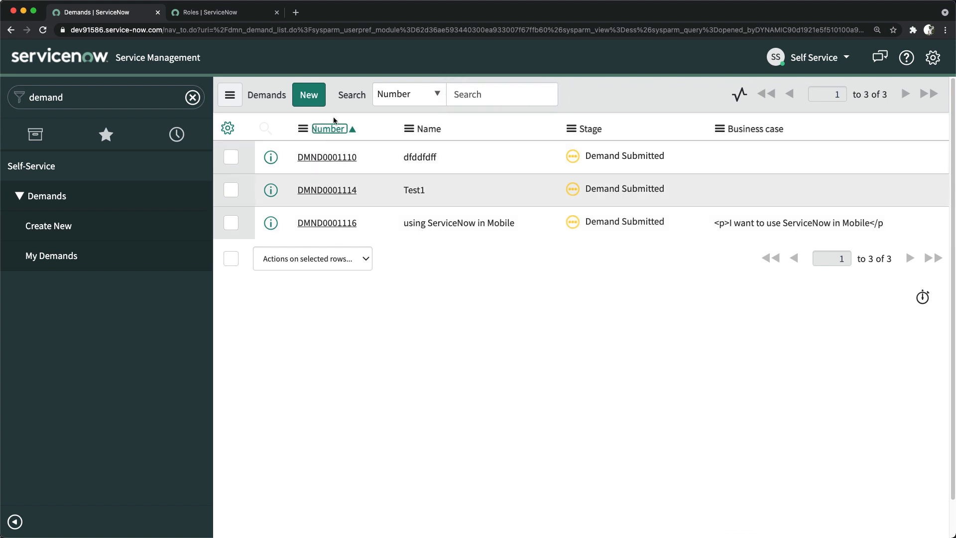
pyautogui.click(334, 128)
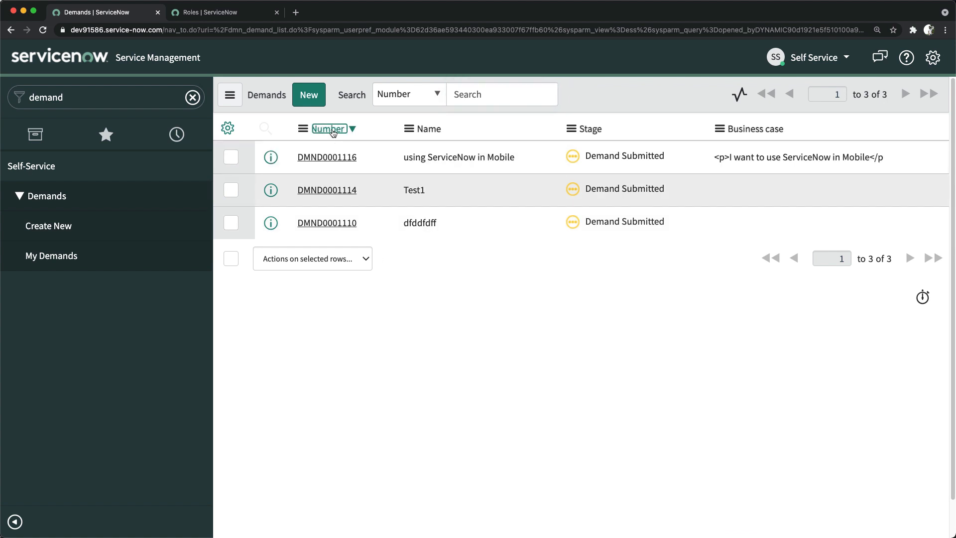
pyautogui.click(334, 129)
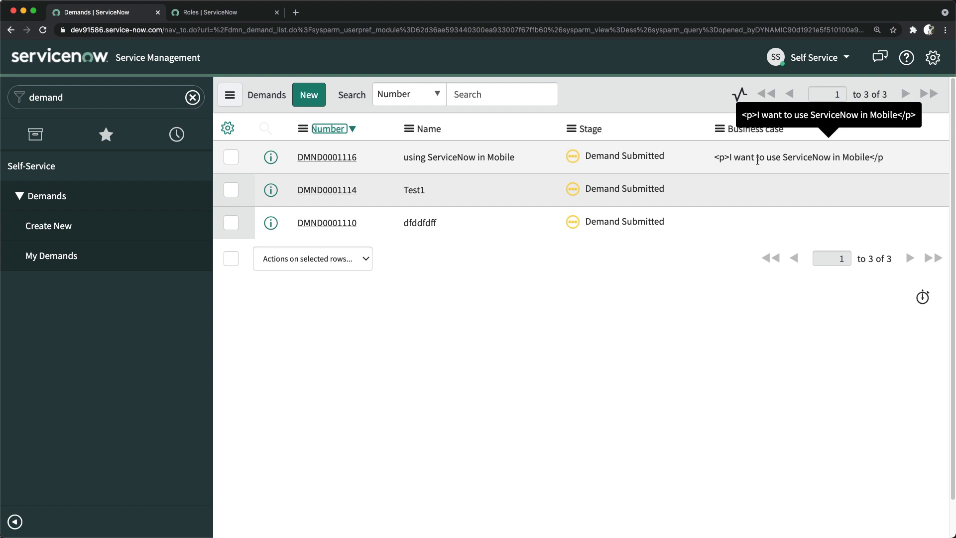
# Switch the impersonation from the self-service user to the Demand Manager account.
pyautogui.click(832, 58)
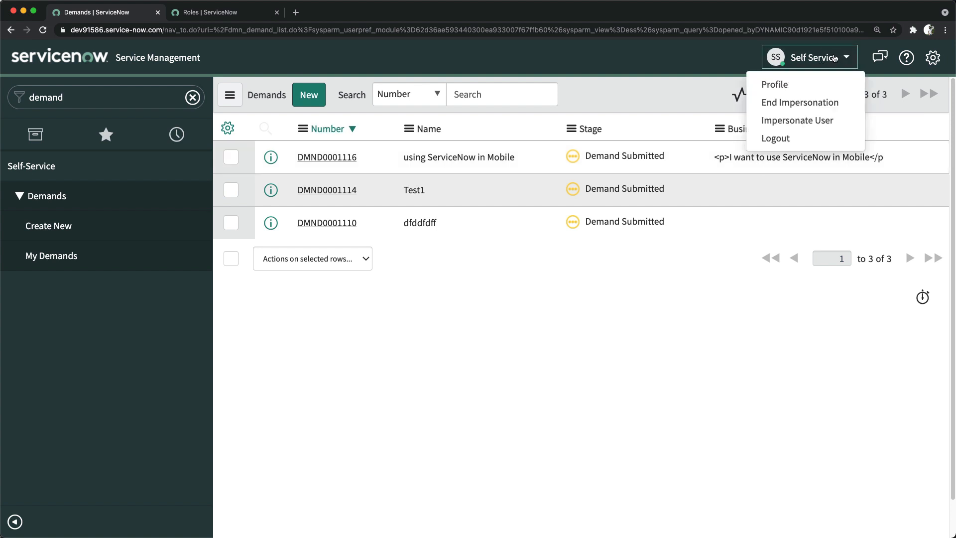
pyautogui.click(797, 118)
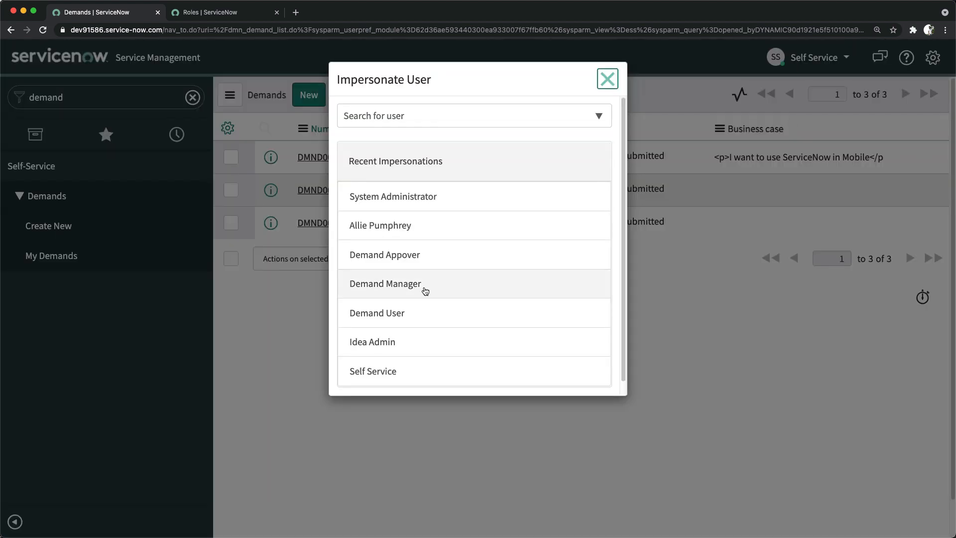
pyautogui.click(390, 288)
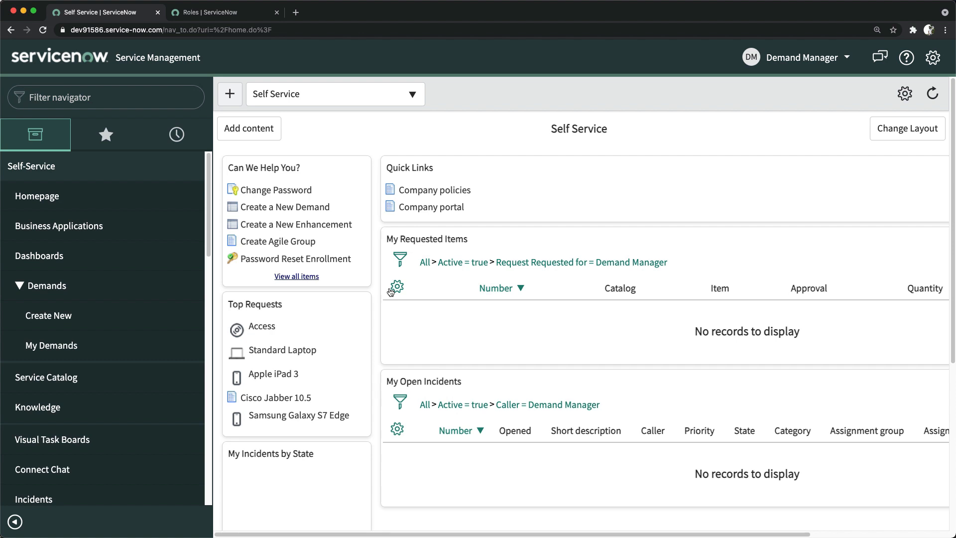
# Filter the navigator for "demand" and start a new record from the Demand application as Demand Manager.
pyautogui.click(131, 102)
pyautogui.write('demand')
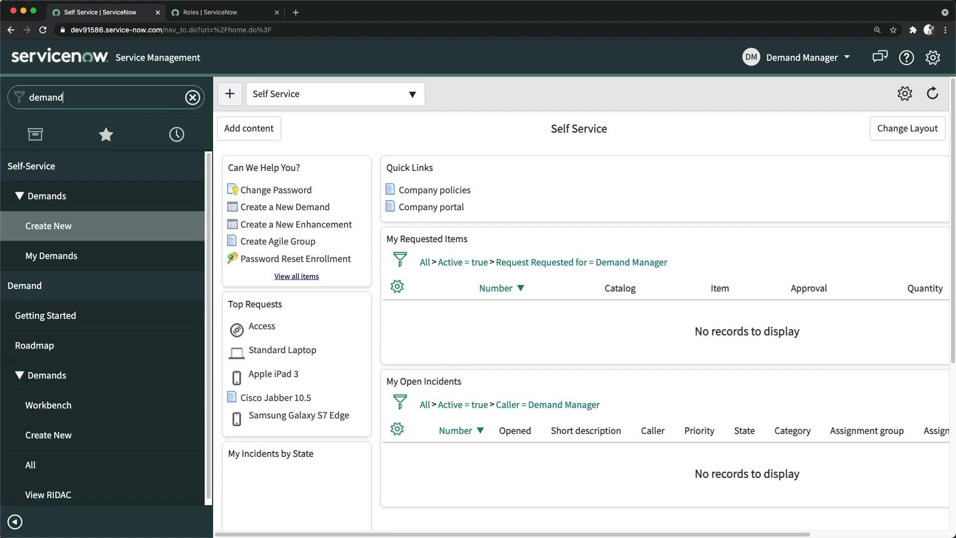
pyautogui.click(60, 432)
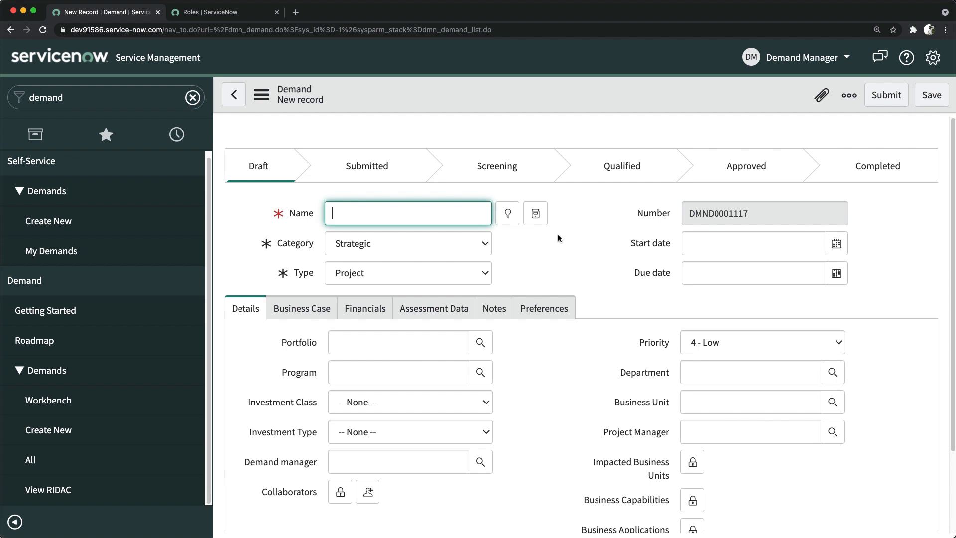
# Name the new demand "Implementation of Mobile App".
pyautogui.scroll(-2, 667, 299)
pyautogui.scroll(2, 634, 279)
pyautogui.write('Implementation of Mo')
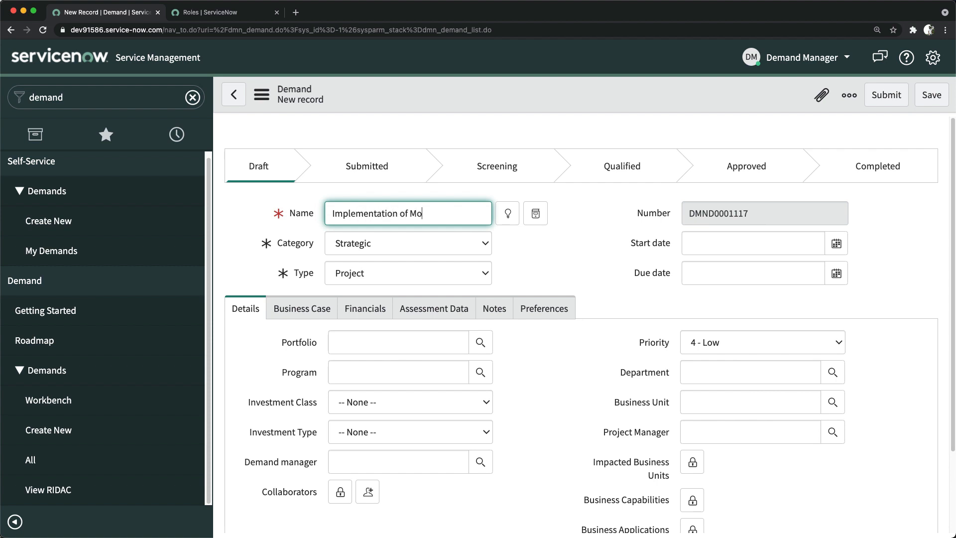
pyautogui.write('bile App')
# Review the category and type options, keeping the category Strategic and the type Project.
pyautogui.click(375, 246)
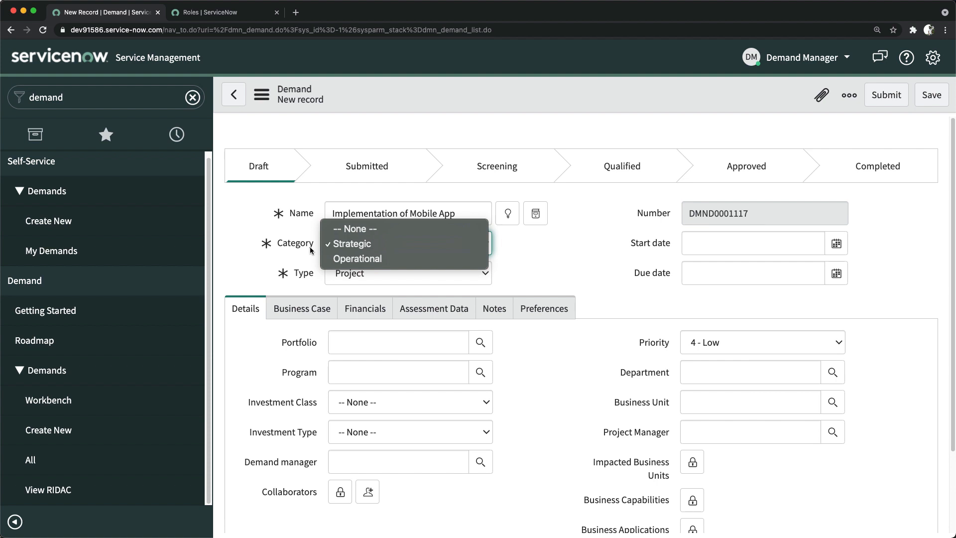
pyautogui.click(374, 244)
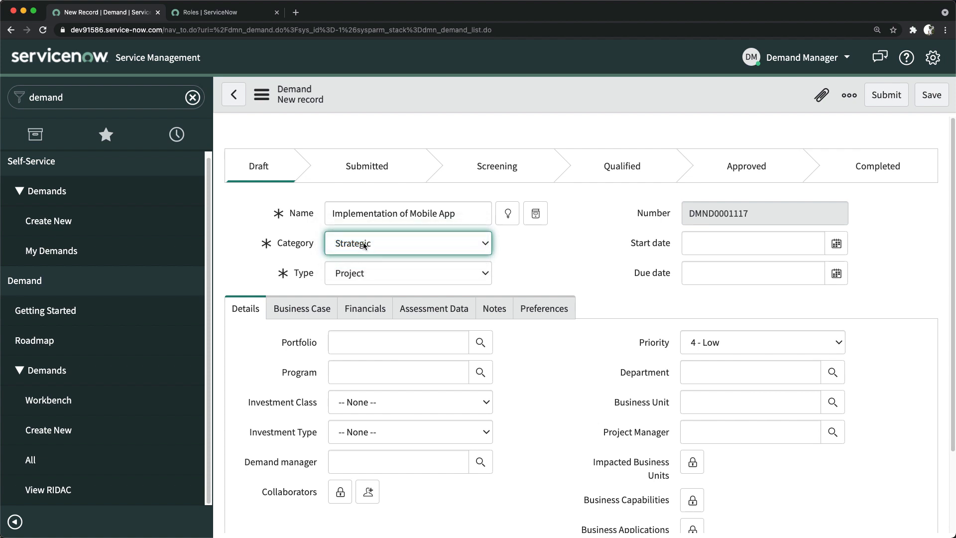
pyautogui.click(362, 273)
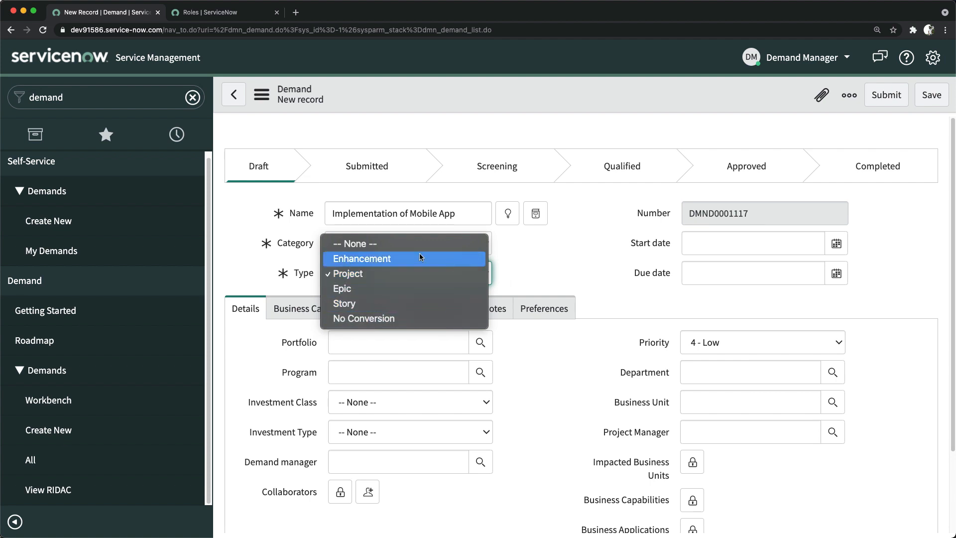
pyautogui.click(291, 261)
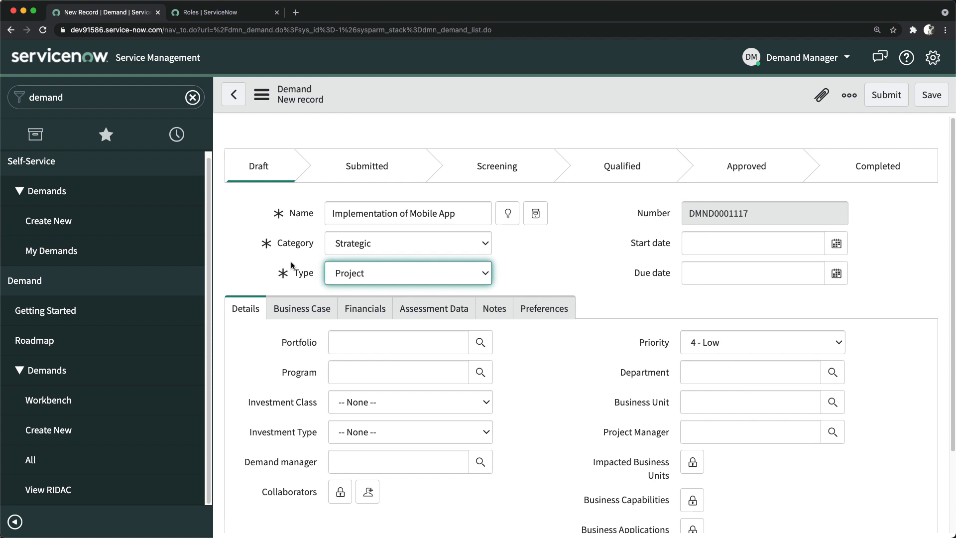
# Set the demand's start date to 2021-07-01.
pyautogui.click(730, 254)
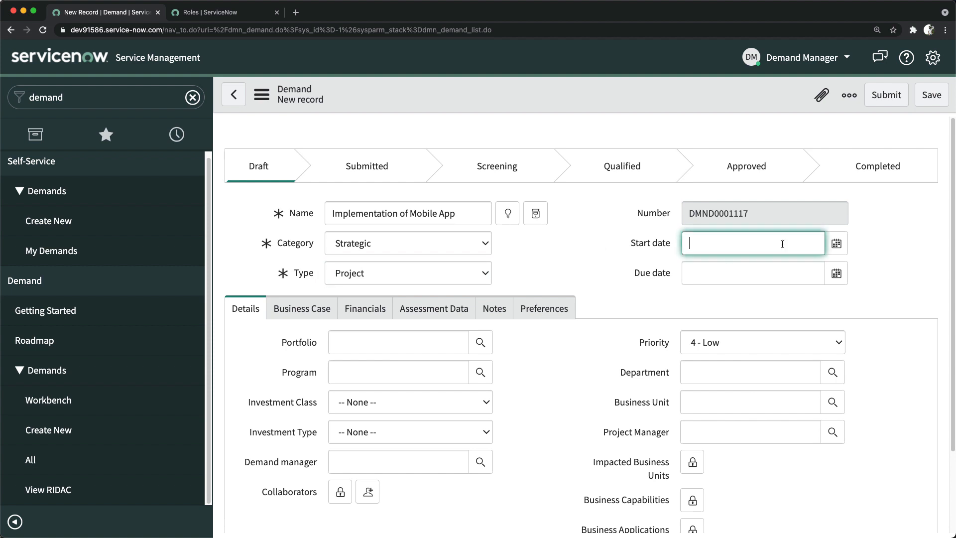
pyautogui.click(840, 244)
pyautogui.click(840, 245)
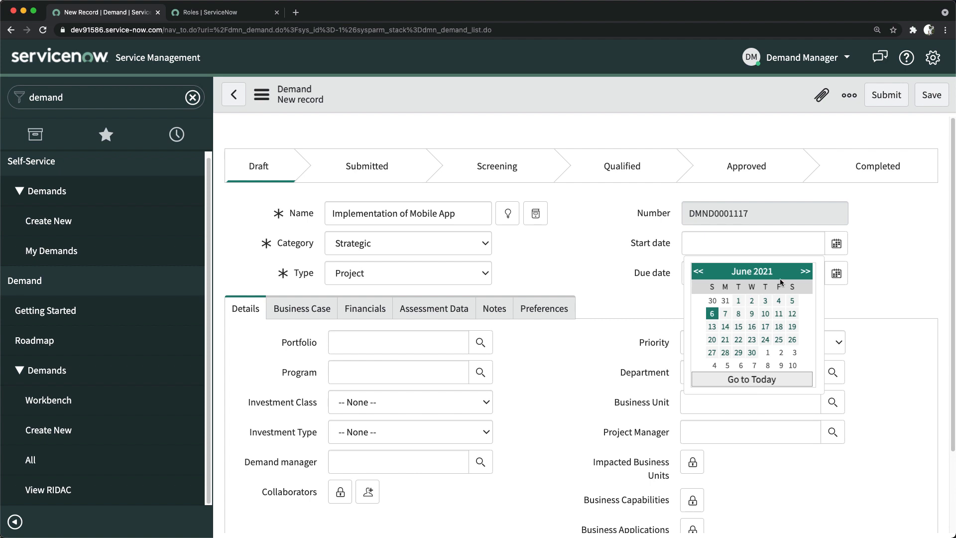
pyautogui.click(805, 271)
pyautogui.click(766, 302)
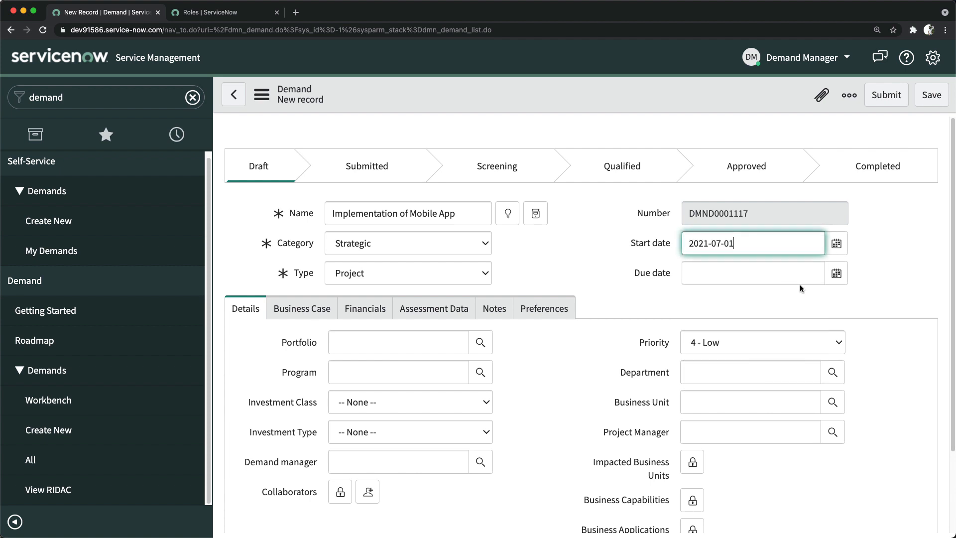
# Set the demand's due date to 2021-12-31.
pyautogui.click(837, 274)
pyautogui.click(806, 302)
pyautogui.click(806, 302)
pyautogui.click(806, 302)
pyautogui.click(807, 302)
pyautogui.click(807, 302)
pyautogui.click(806, 301)
pyautogui.click(807, 301)
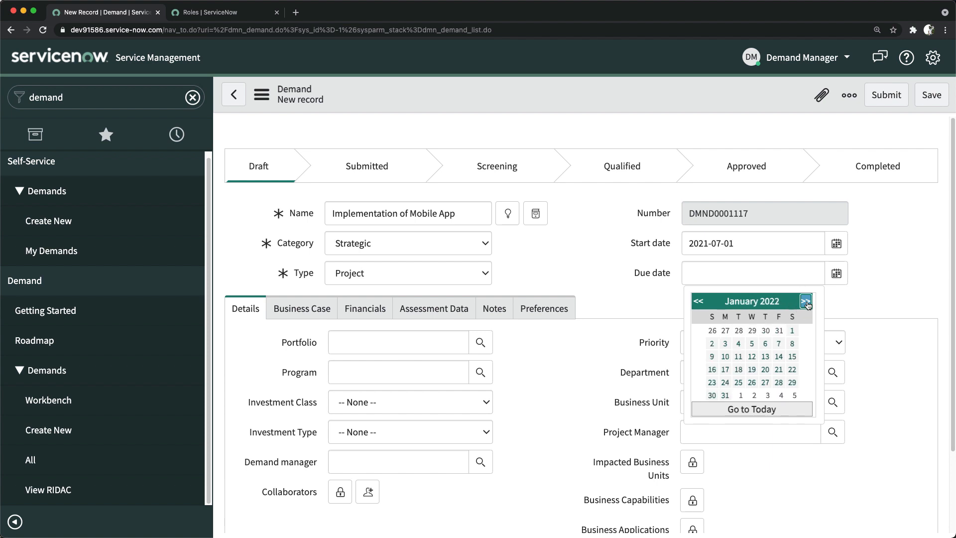
pyautogui.click(698, 303)
pyautogui.click(779, 382)
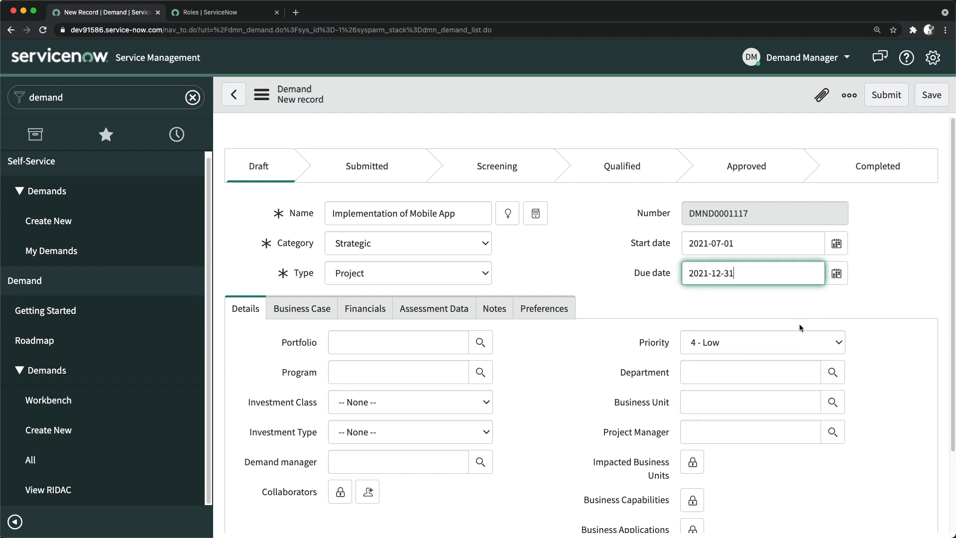
pyautogui.click(544, 254)
# Look up the available portfolios and assign the demand to Product Development.
pyautogui.scroll(-3, 348, 354)
pyautogui.scroll(3, 429, 352)
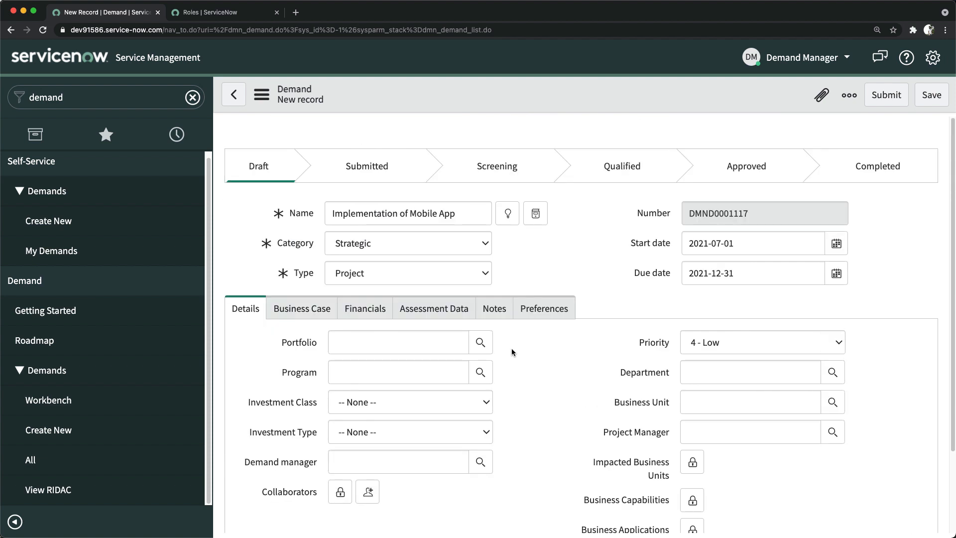
pyautogui.scroll(-1, 512, 353)
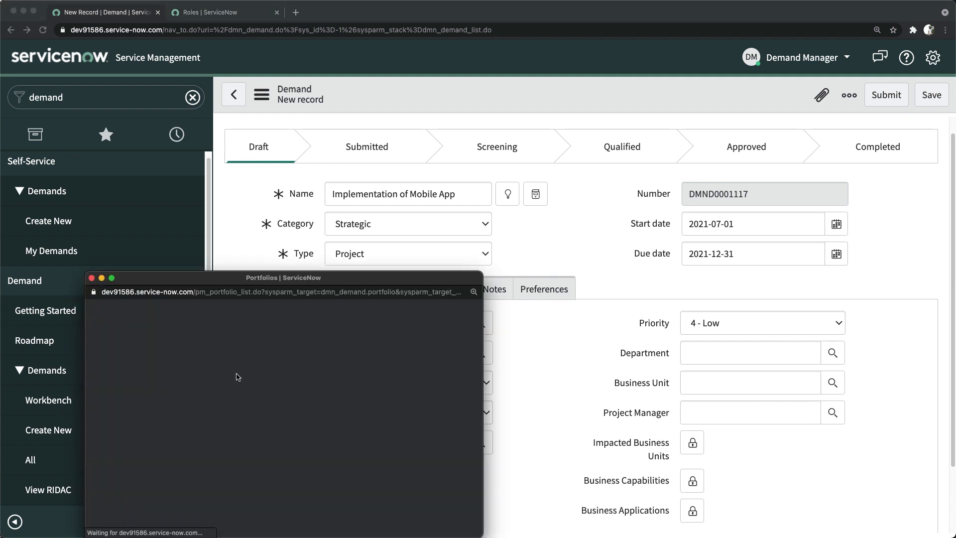
pyautogui.scroll(-3, 236, 373)
pyautogui.moveTo(332, 279); pyautogui.dragTo(504, 176)
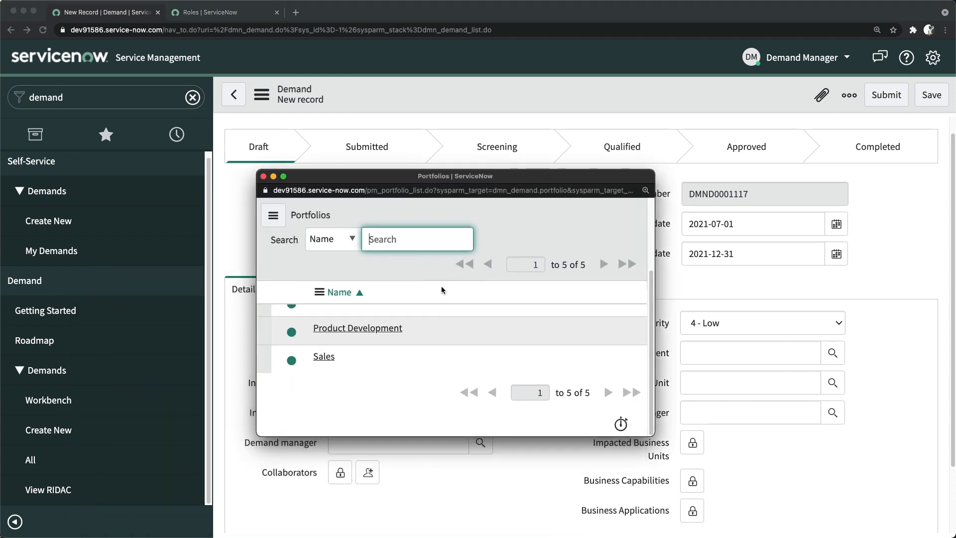
pyautogui.scroll(3, 387, 313)
pyautogui.scroll(-3, 378, 391)
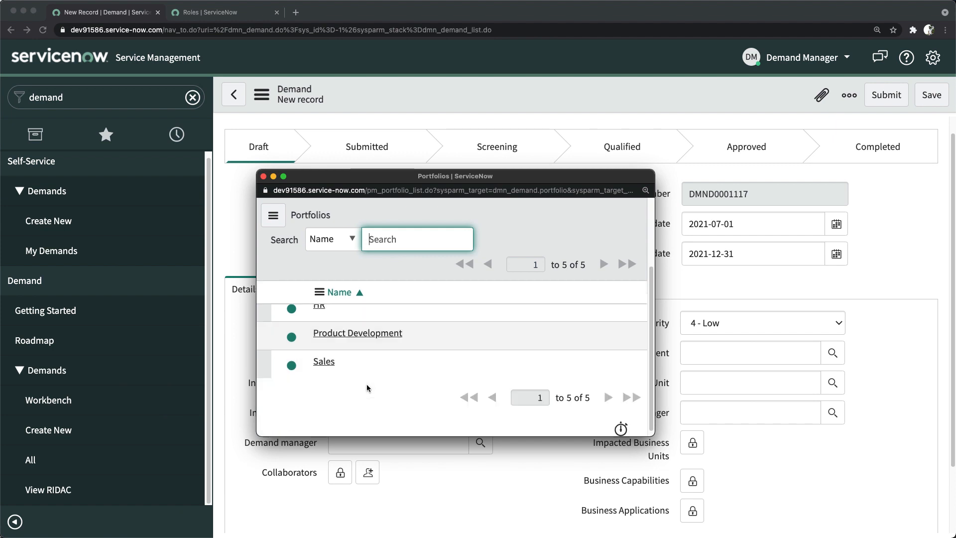
pyautogui.scroll(1, 369, 380)
pyautogui.click(354, 348)
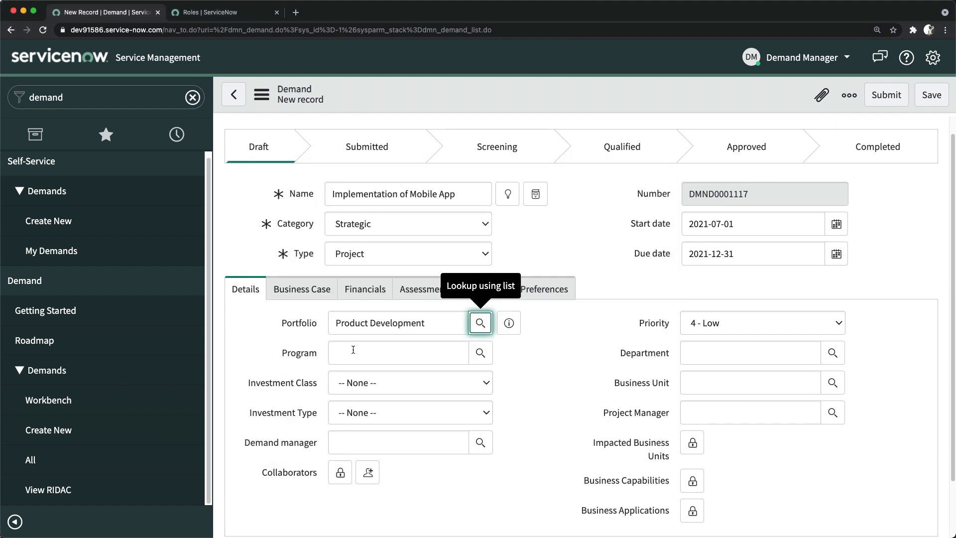
# Check the program lookup without selecting a program, and save the new demand while keeping its form open.
pyautogui.click(480, 353)
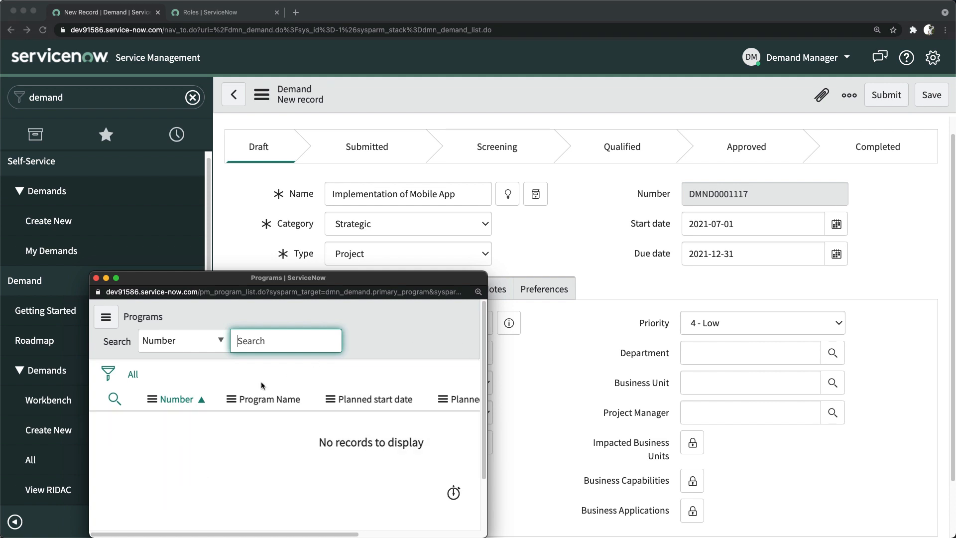
pyautogui.click(96, 278)
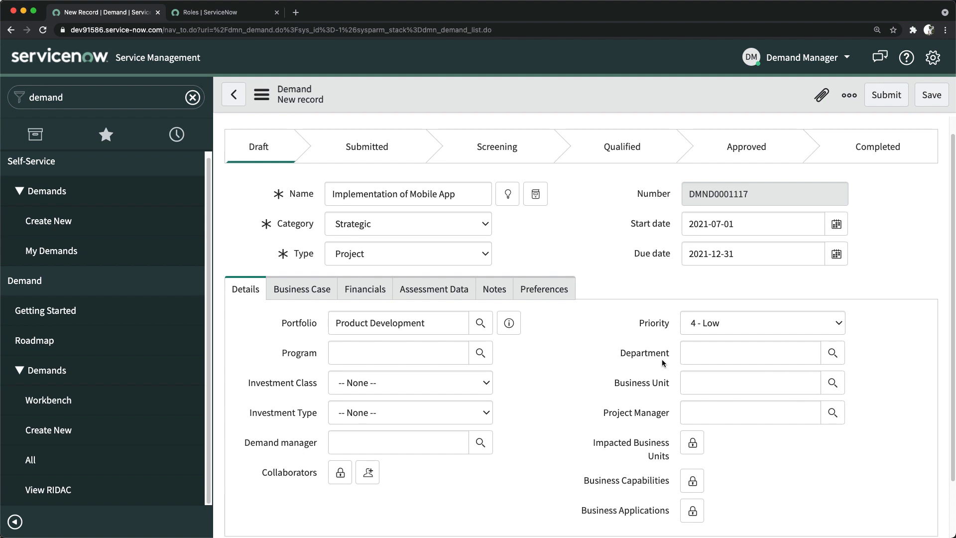
pyautogui.scroll(-3, 659, 362)
pyautogui.scroll(4, 659, 363)
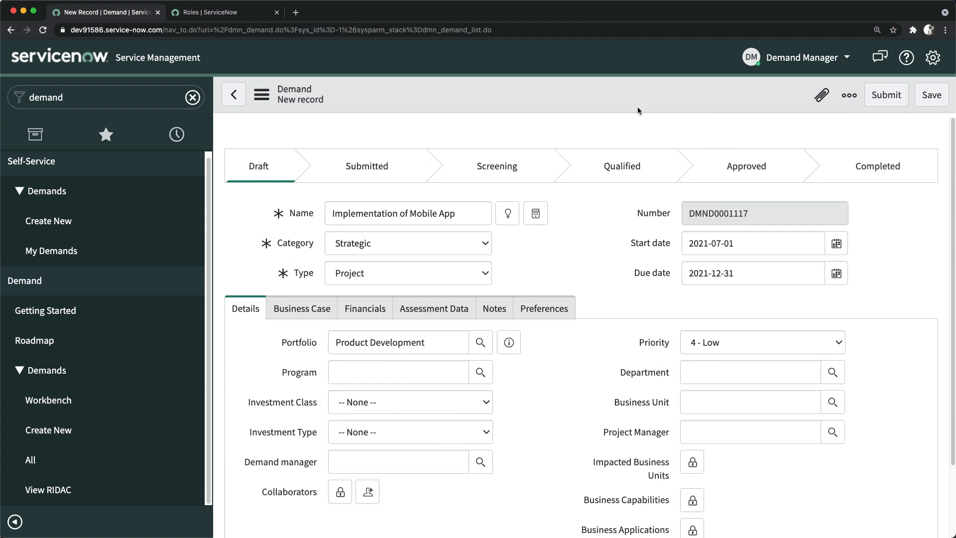
pyautogui.rightClick(552, 91)
pyautogui.click(570, 100)
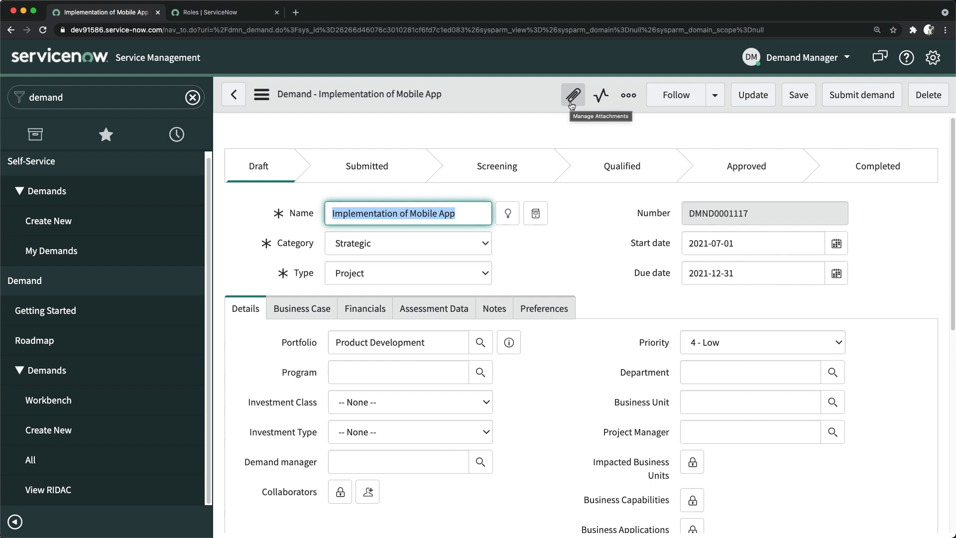
pyautogui.click(617, 233)
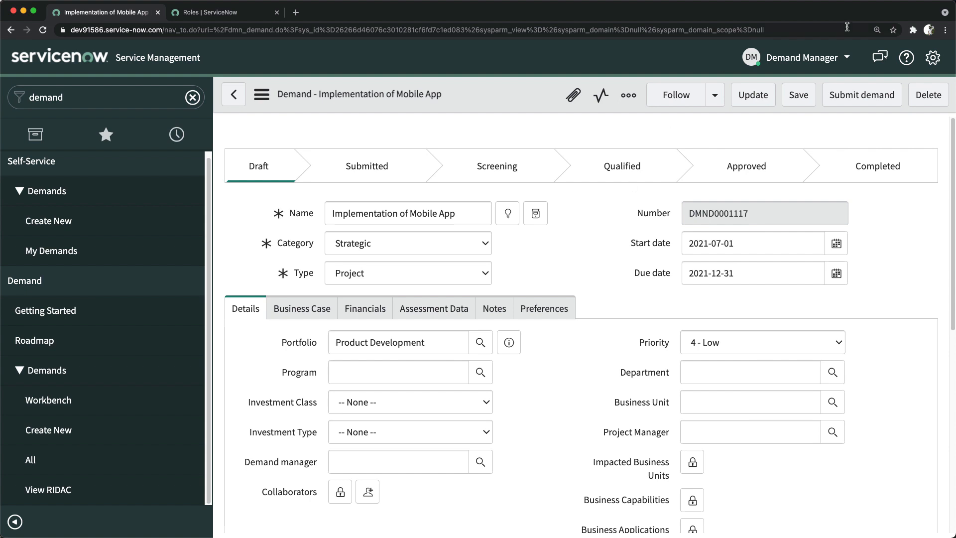
# Switch the impersonation from the Demand Manager to the Demand User account.
pyautogui.click(802, 58)
pyautogui.click(787, 119)
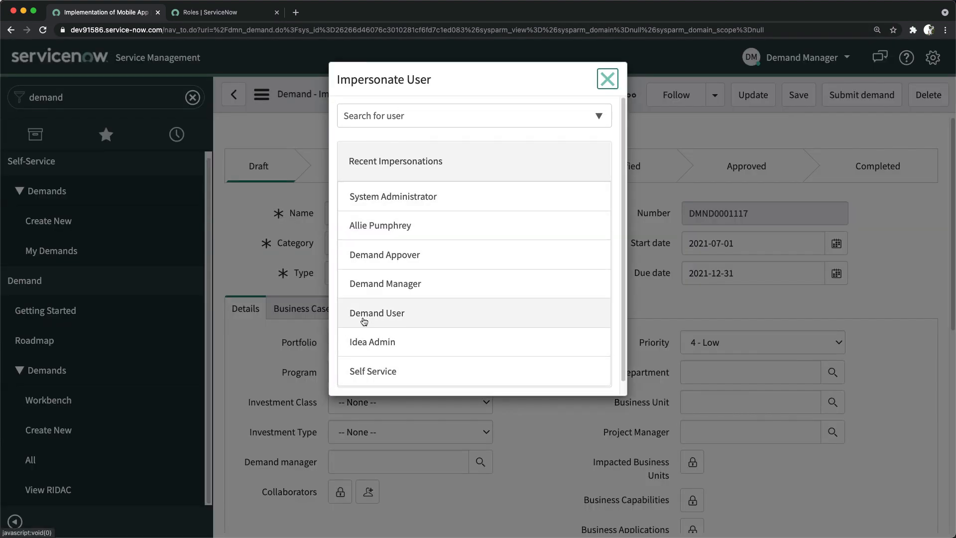
pyautogui.click(372, 318)
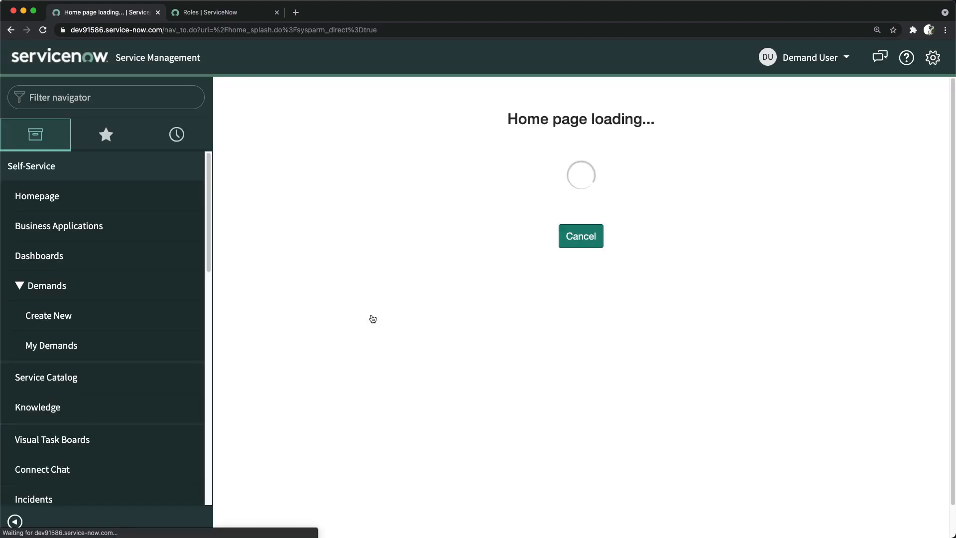
# Filter the navigator for "demand" and open a new Demand application record as Demand User, ready at its Name field.
pyautogui.click(104, 103)
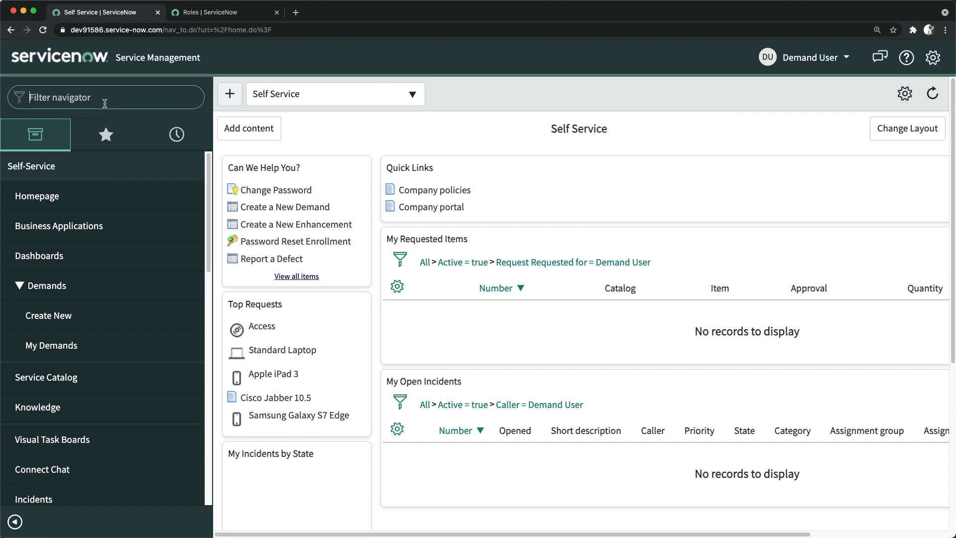
pyautogui.write('demand')
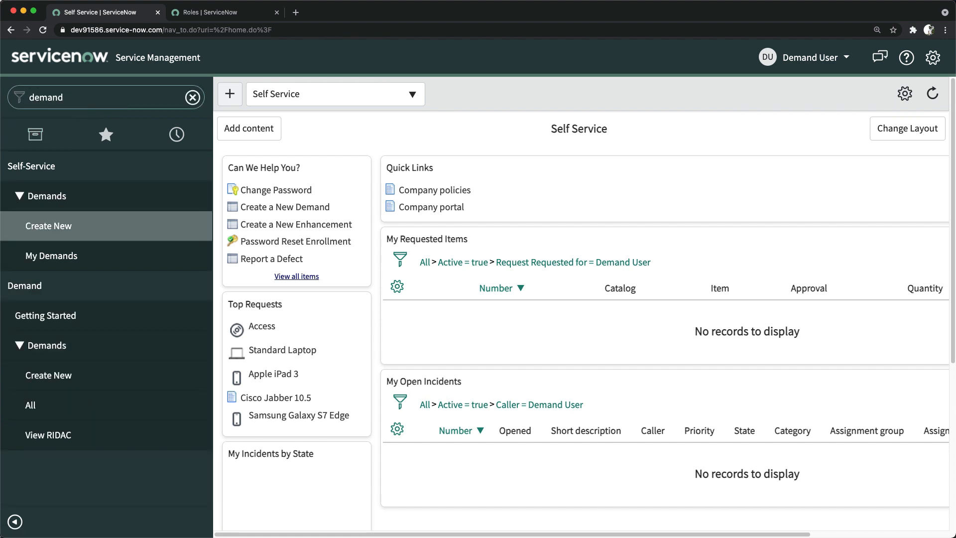
pyautogui.click(50, 377)
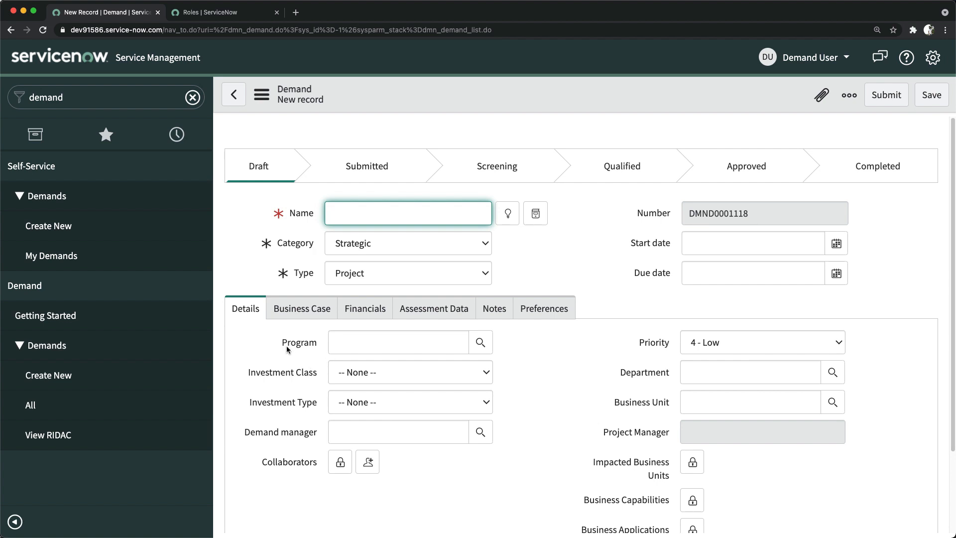
pyautogui.click(422, 213)
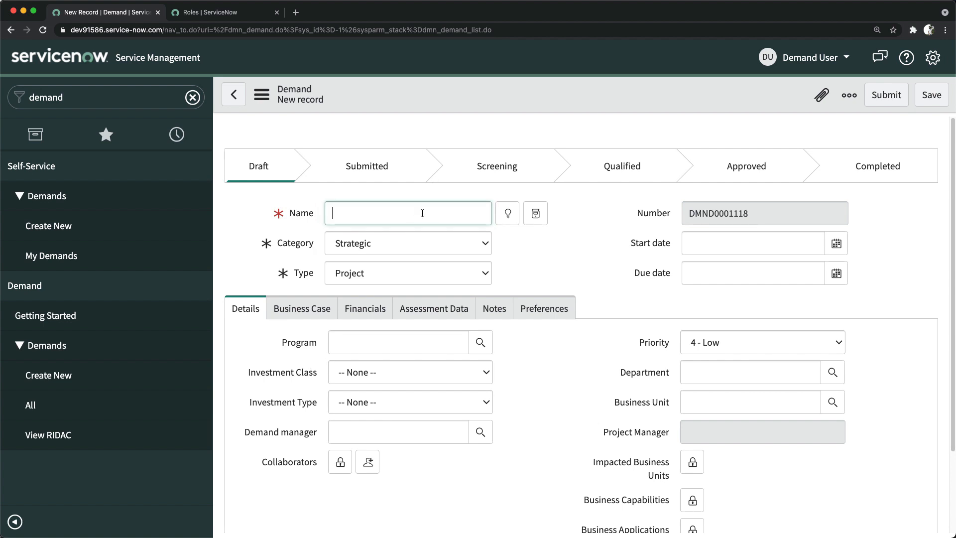
# Name the new demand "Implement mobile app" and keep its category as Strategic.
pyautogui.write('Implement mobile app')
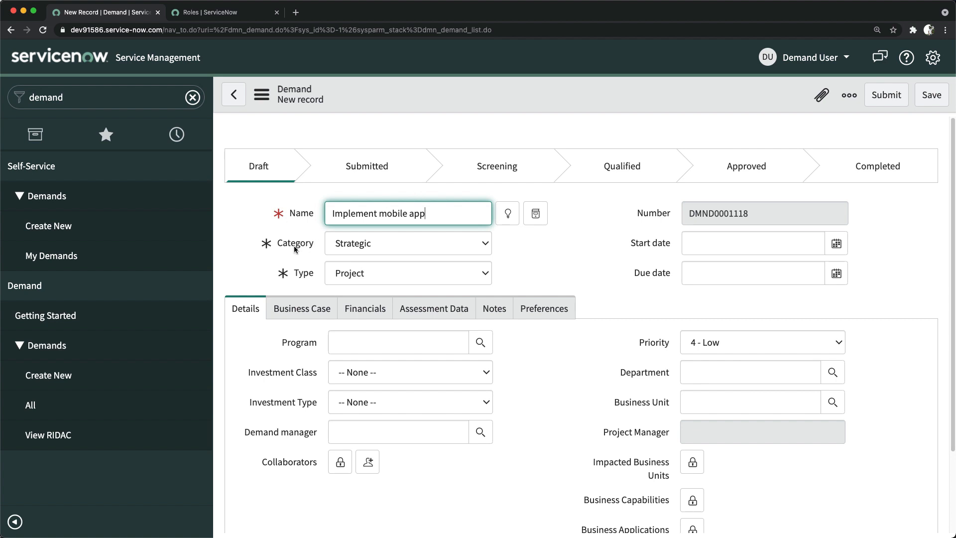
pyautogui.click(360, 243)
pyautogui.click(378, 242)
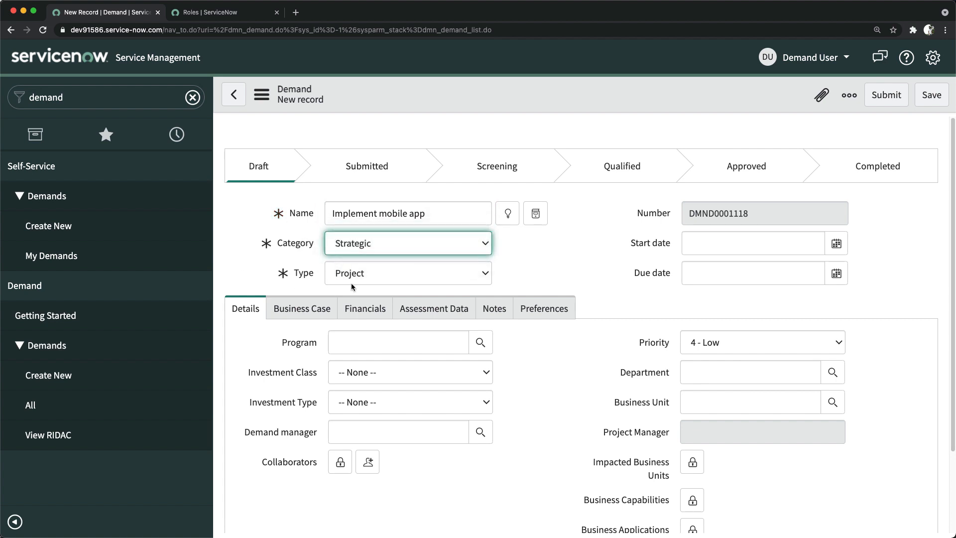
# Set the demand's start date to 2021-07-01 and its due date to 2021-12-31.
pyautogui.click(837, 243)
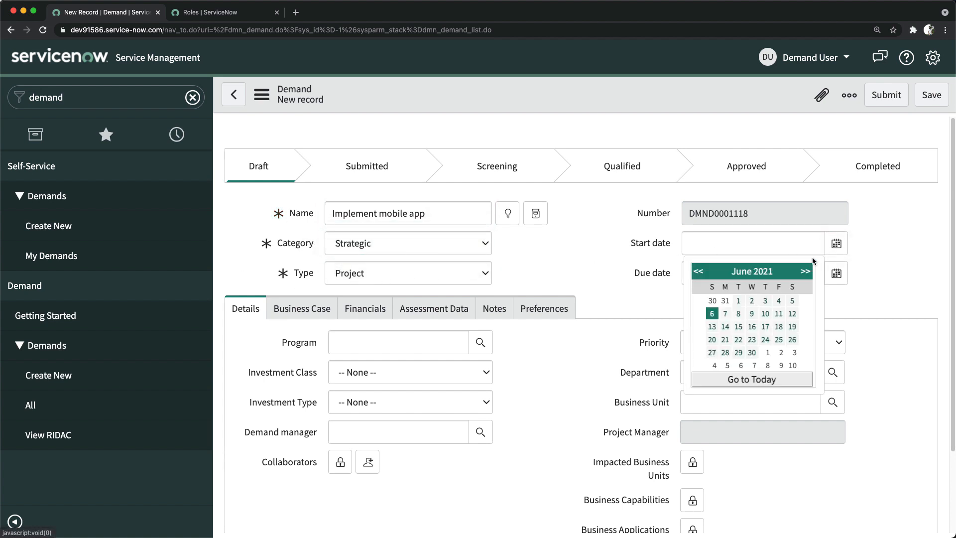
pyautogui.click(805, 272)
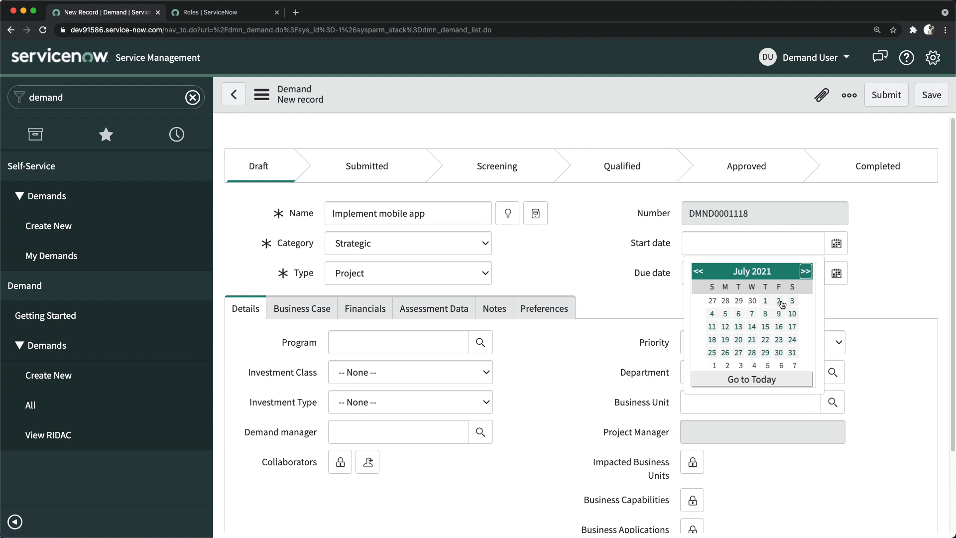
pyautogui.click(766, 301)
pyautogui.click(837, 273)
pyautogui.click(805, 301)
pyautogui.click(806, 301)
pyautogui.click(806, 301)
pyautogui.click(805, 301)
pyautogui.click(806, 301)
pyautogui.click(806, 301)
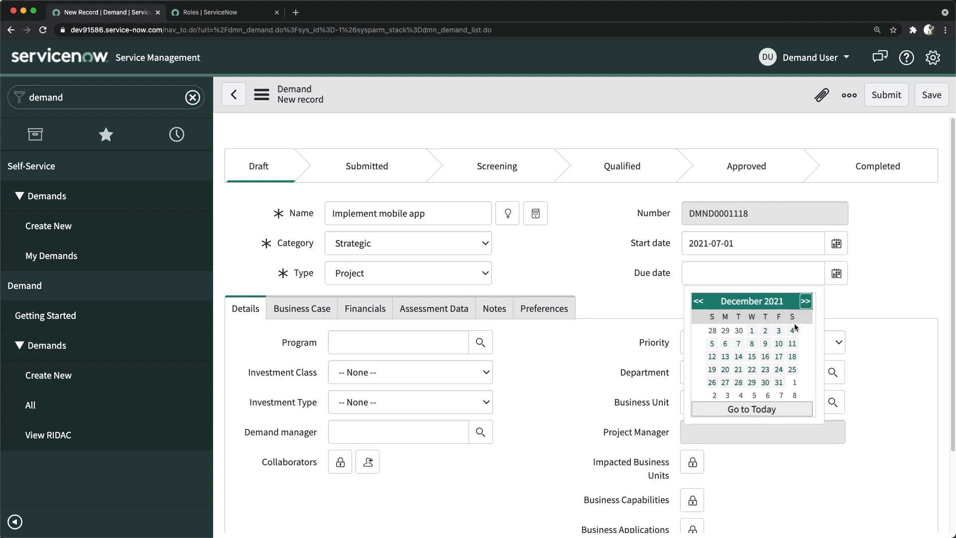
pyautogui.click(779, 382)
pyautogui.scroll(-1, 438, 343)
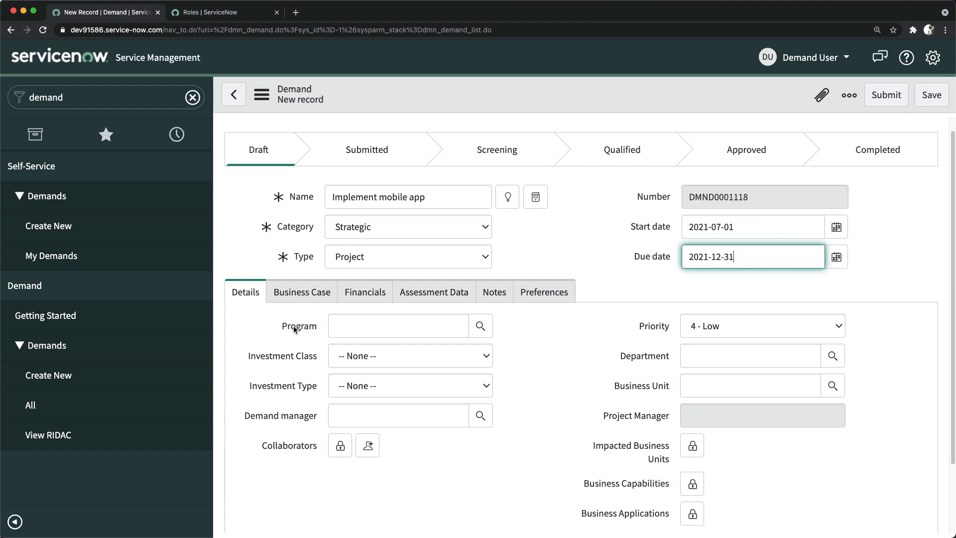
# Examine the programs offered in the demand's Program lookup, and close the lookup without selecting one.
pyautogui.click(481, 326)
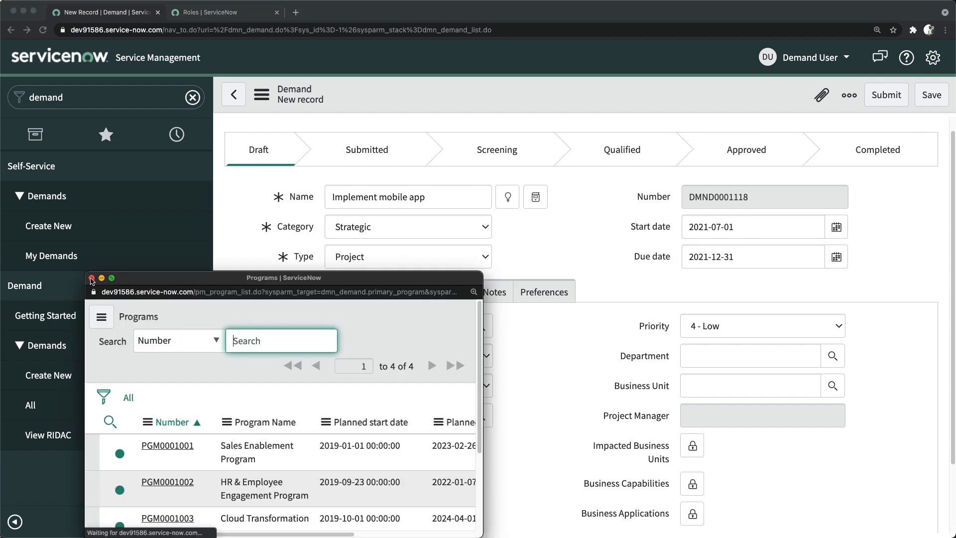
pyautogui.click(92, 279)
pyautogui.click(480, 326)
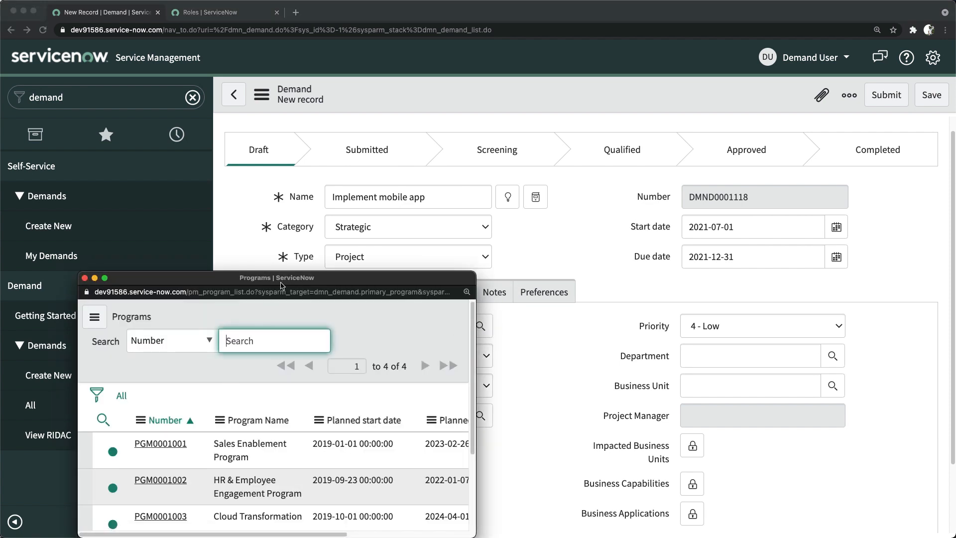
pyautogui.moveTo(280, 280); pyautogui.dragTo(365, 158)
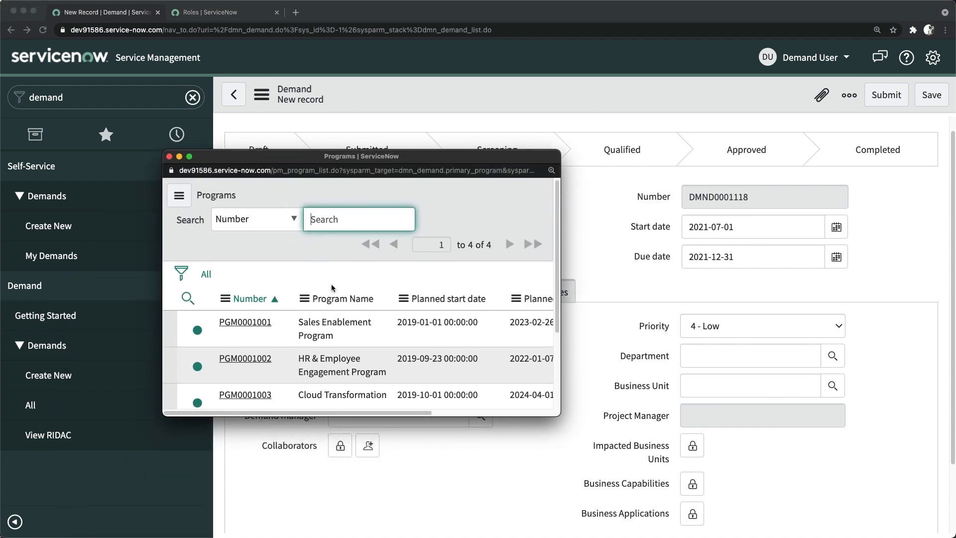
pyautogui.scroll(-5, 332, 288)
pyautogui.scroll(5, 349, 299)
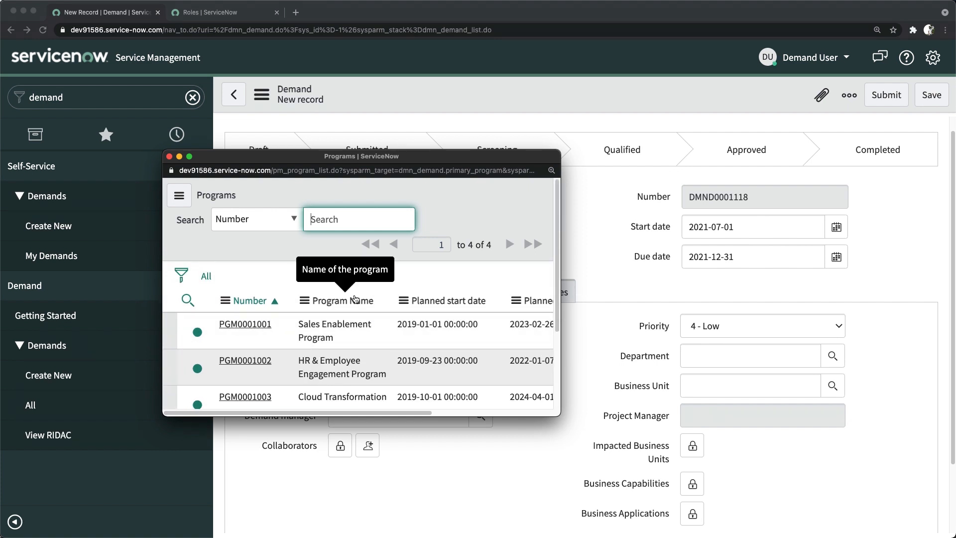
pyautogui.scroll(-3, 357, 341)
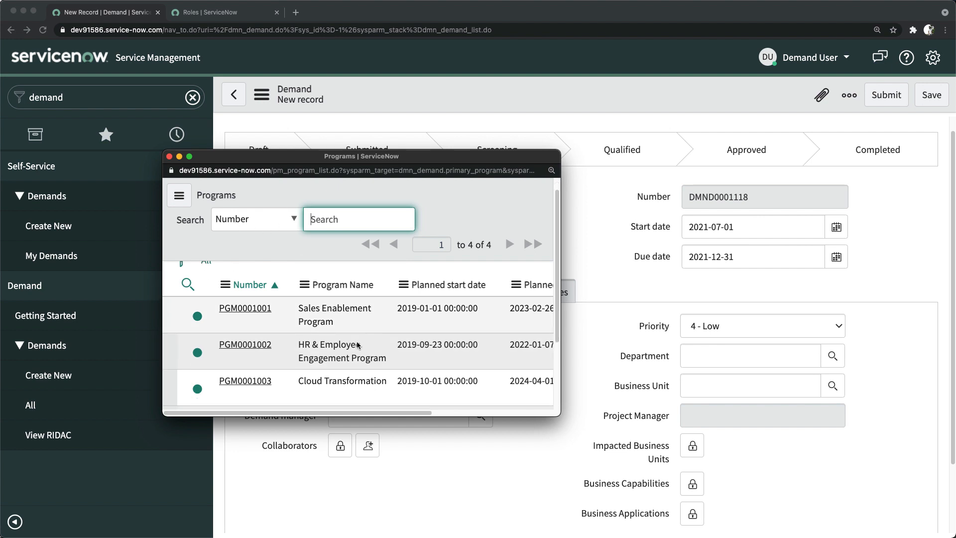
pyautogui.scroll(2, 356, 342)
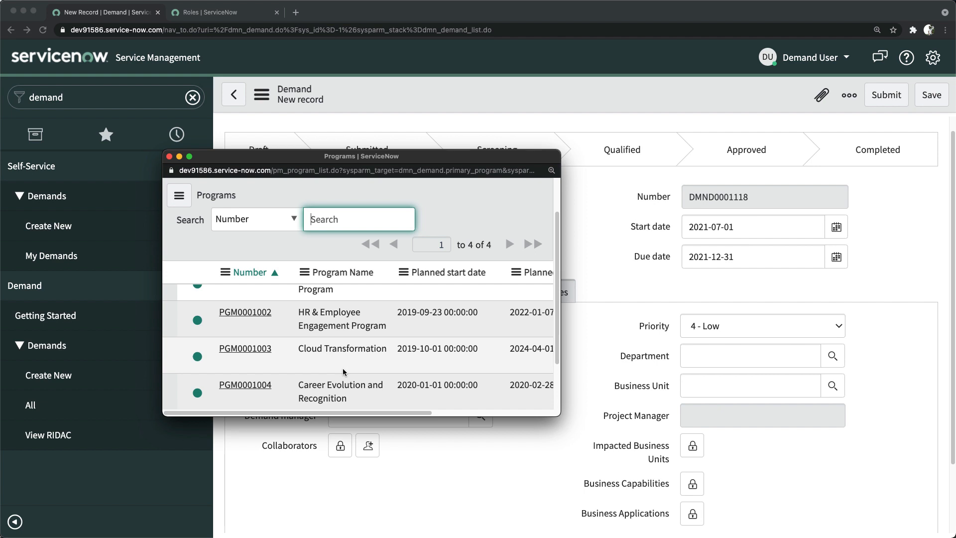
pyautogui.scroll(3, 344, 372)
pyautogui.moveTo(406, 416); pyautogui.dragTo(369, 368)
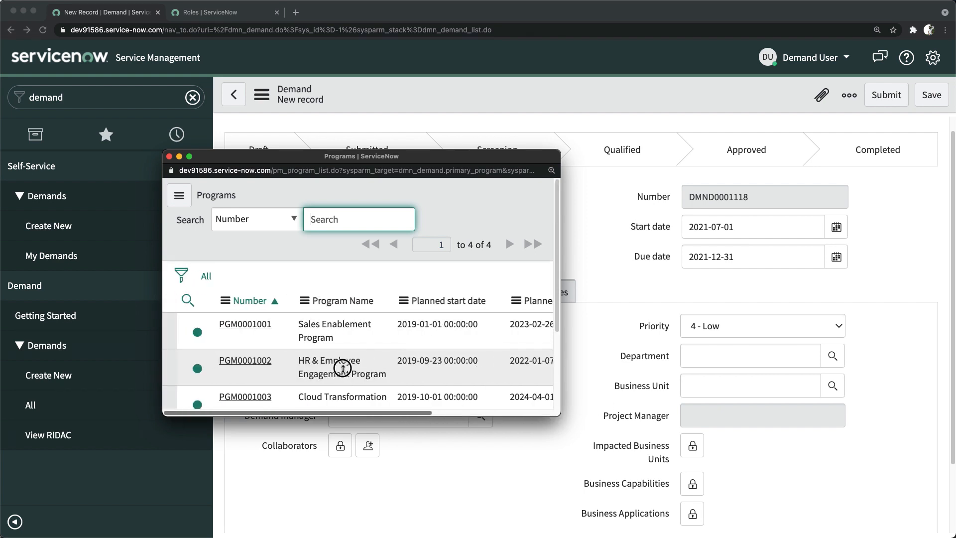
pyautogui.click(170, 157)
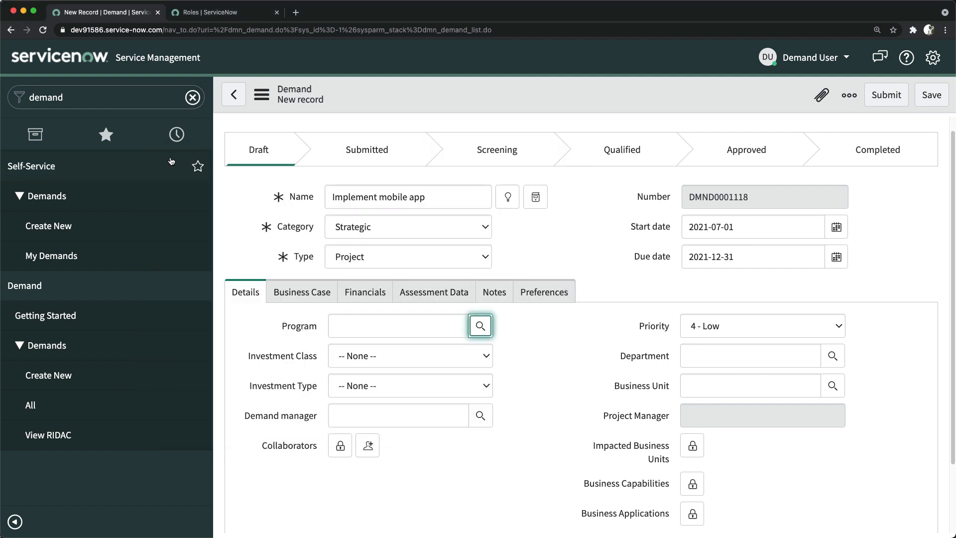
pyautogui.scroll(-2, 357, 325)
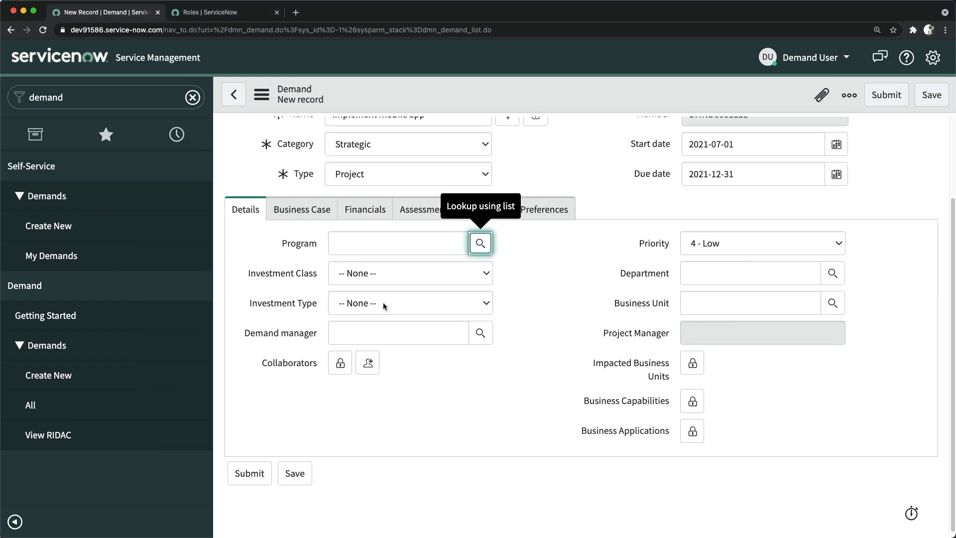
pyautogui.click(482, 245)
pyautogui.scroll(-2, 212, 422)
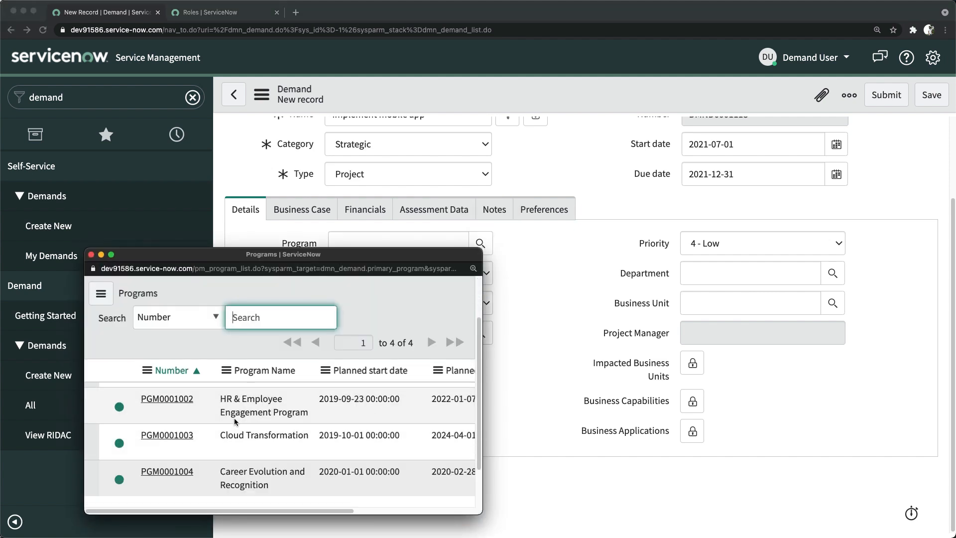
pyautogui.scroll(3, 249, 439)
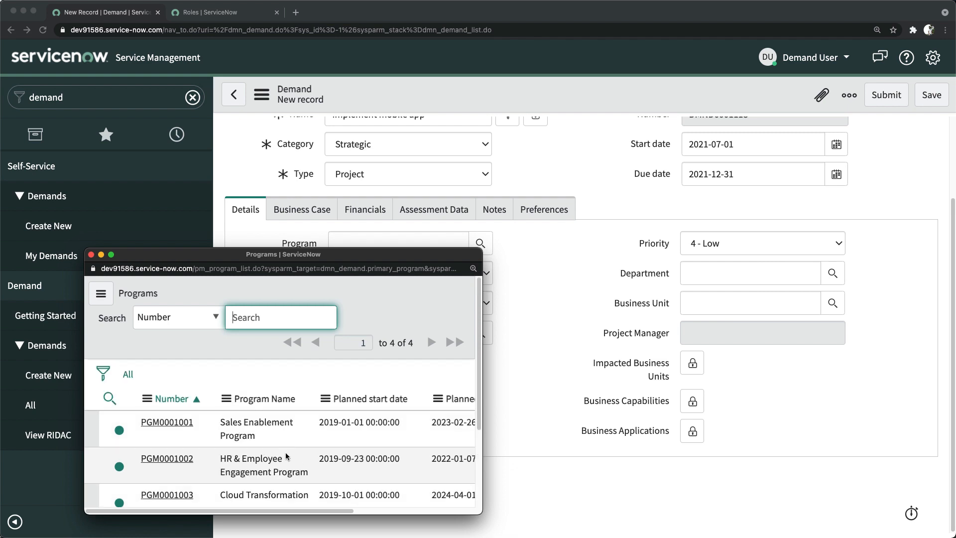
pyautogui.scroll(-3, 286, 443)
pyautogui.scroll(3, 288, 446)
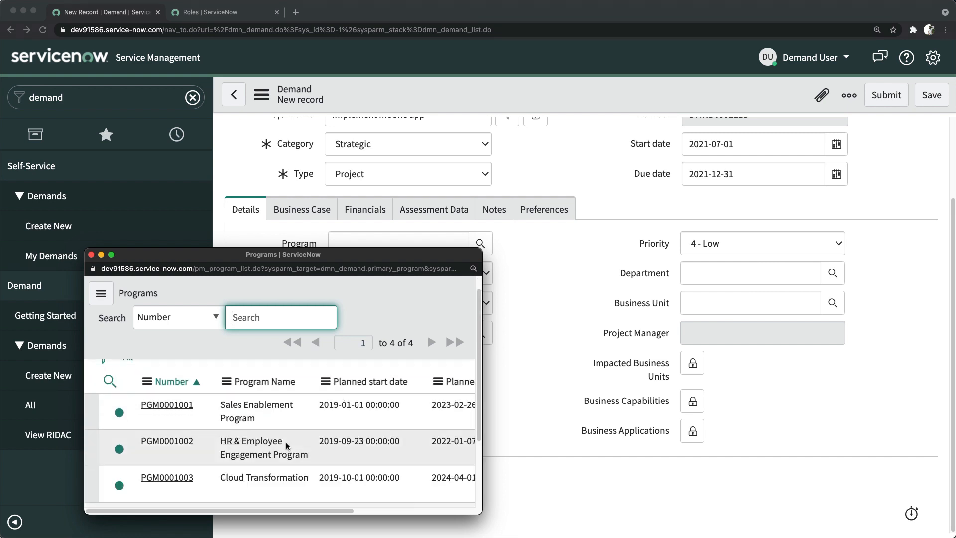
pyautogui.click(92, 255)
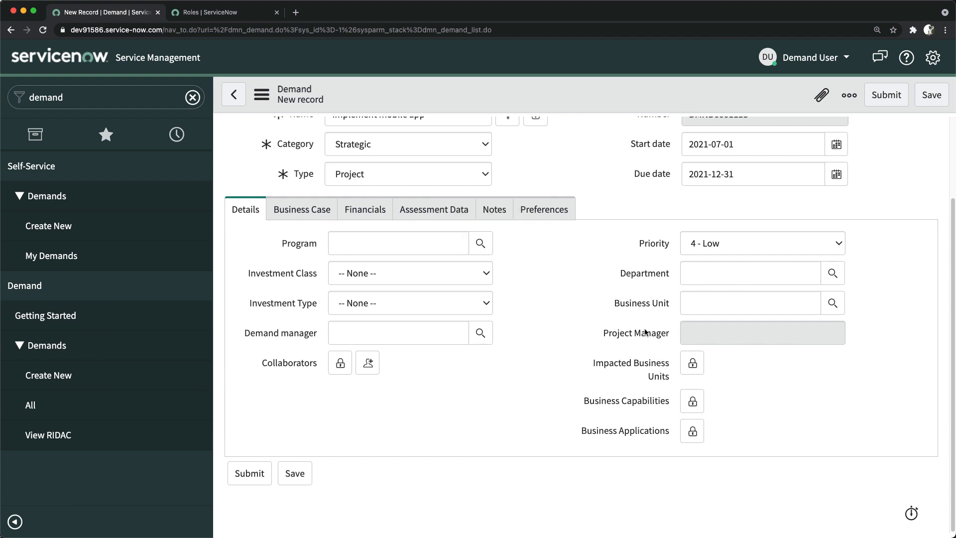
# Review the demand form's Business Case, Financials, Assessment Data, Notes, Preferences and Details sections as Demand User.
pyautogui.moveTo(644, 331)
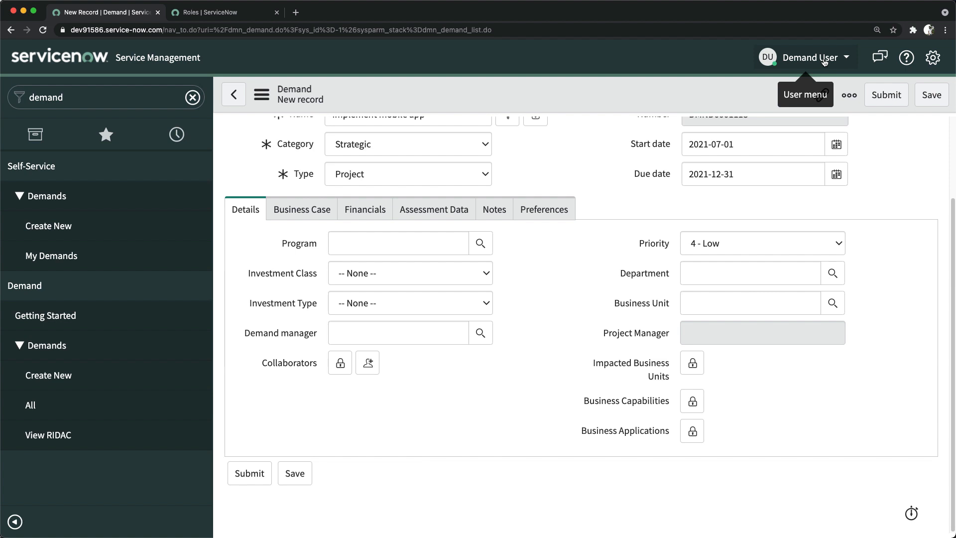
pyautogui.click(323, 211)
pyautogui.click(361, 208)
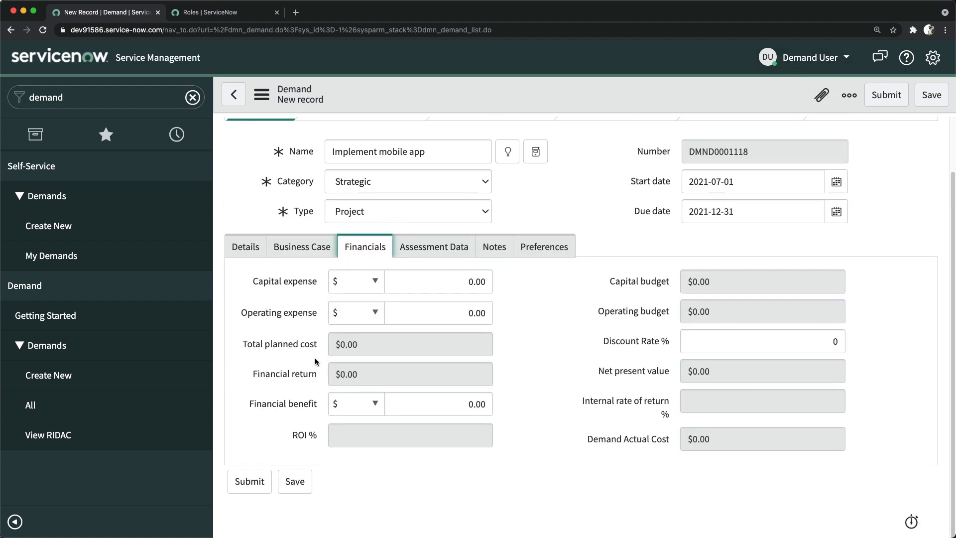
pyautogui.click(416, 247)
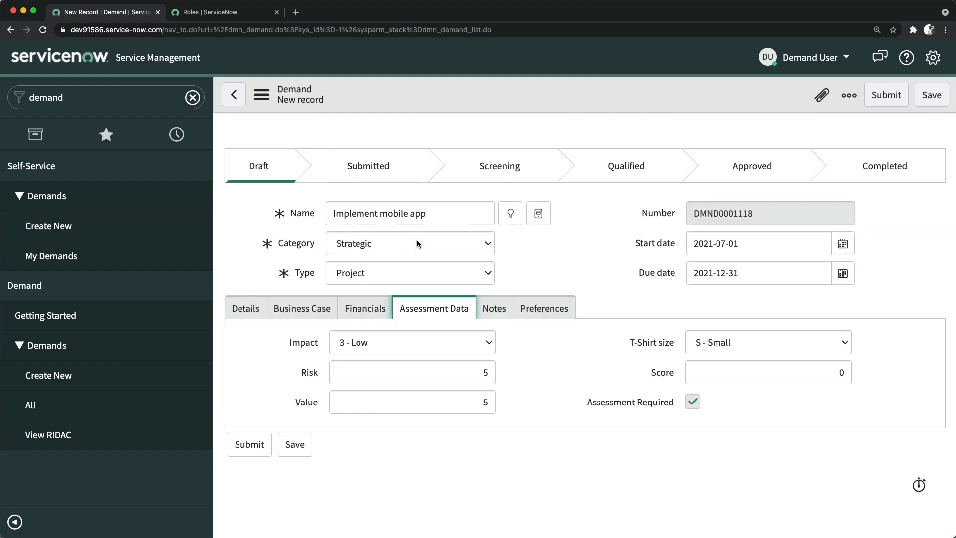
pyautogui.click(507, 305)
pyautogui.click(544, 316)
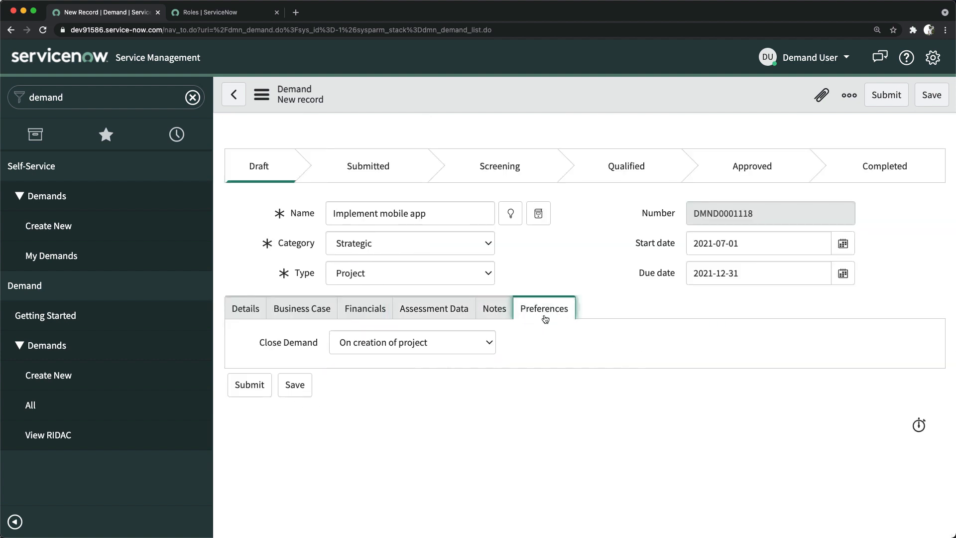
pyautogui.click(247, 310)
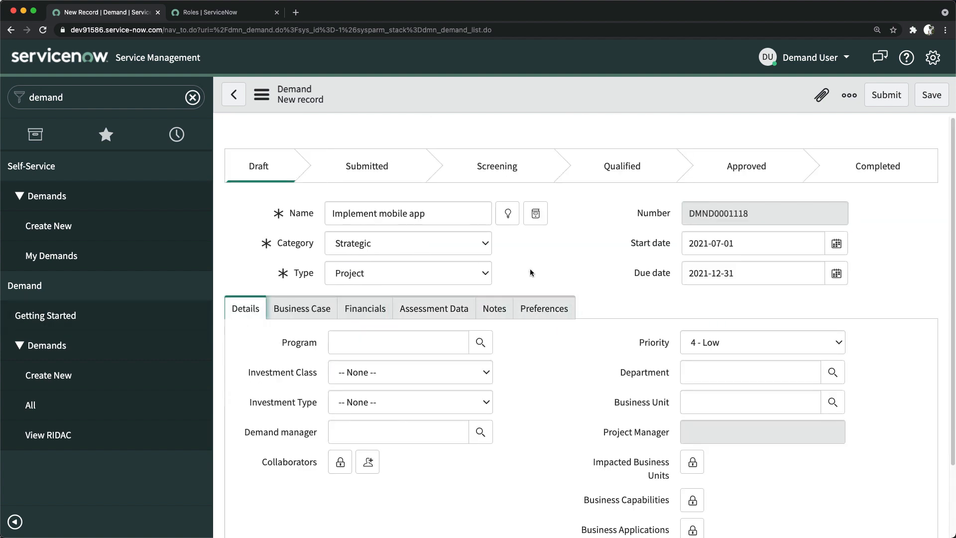
pyautogui.scroll(-2, 511, 298)
pyautogui.scroll(2, 515, 291)
# Switch the impersonation from the Demand User to the Demand Manager account.
pyautogui.click(807, 64)
pyautogui.click(795, 126)
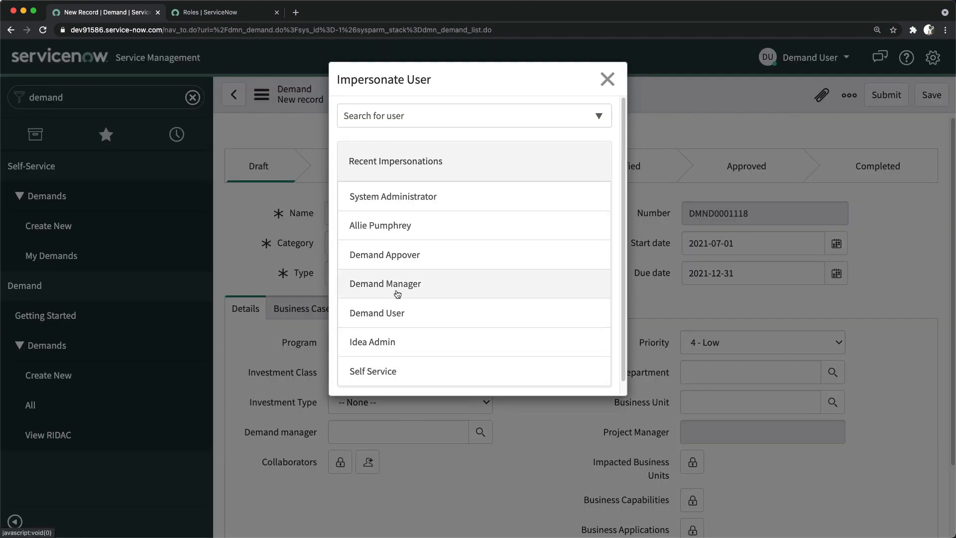
pyautogui.click(397, 293)
pyautogui.click(498, 202)
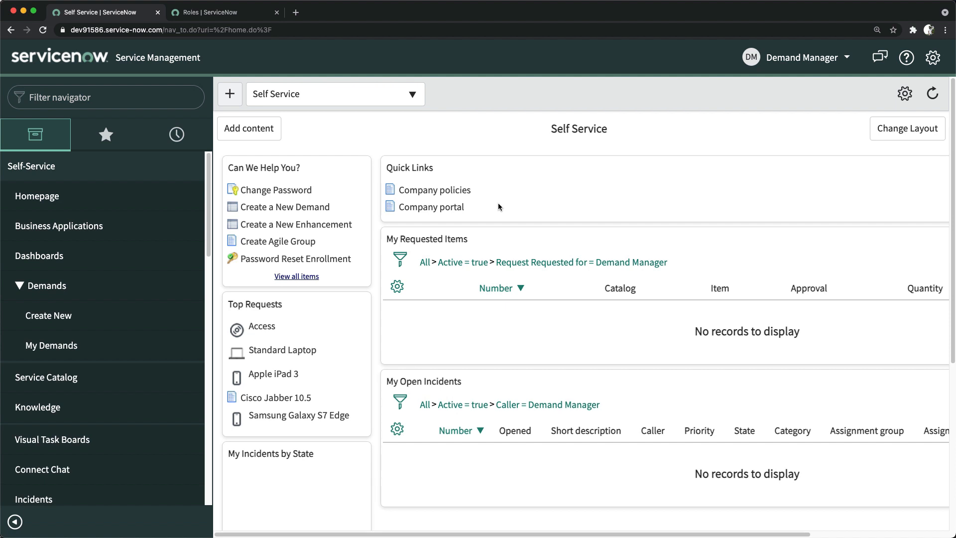
# Filter the navigator for "demand" and open the list of all demands, sorted by number in descending order.
pyautogui.click(77, 99)
pyautogui.write('demand')
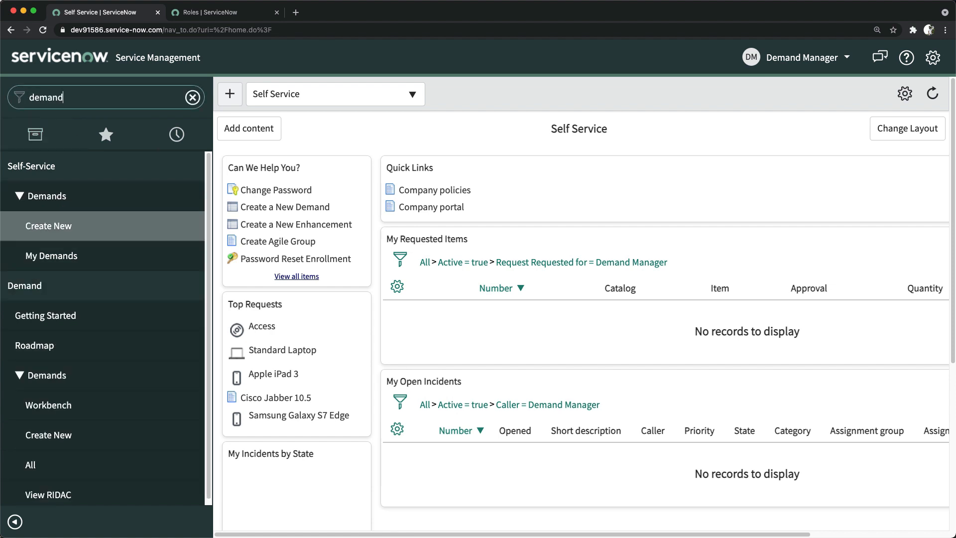
pyautogui.click(31, 460)
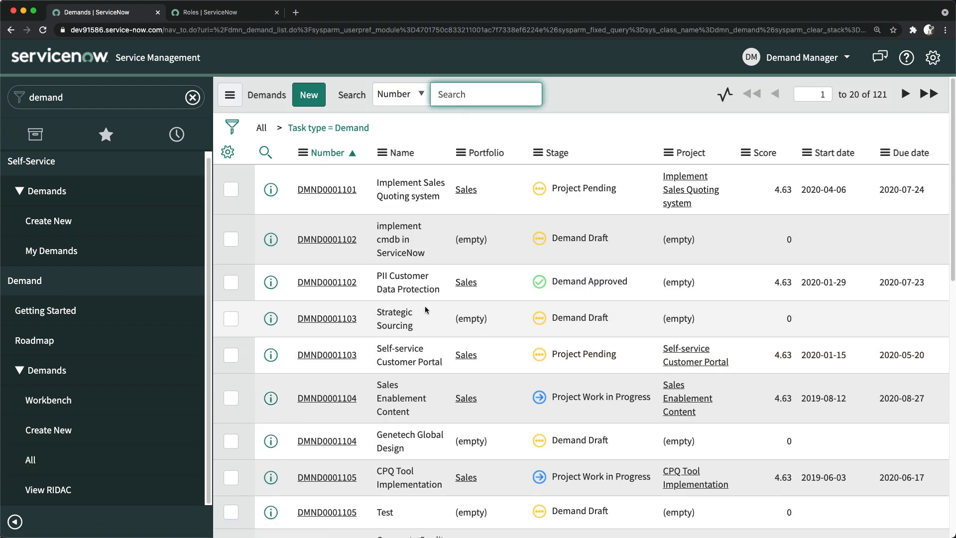
pyautogui.click(329, 154)
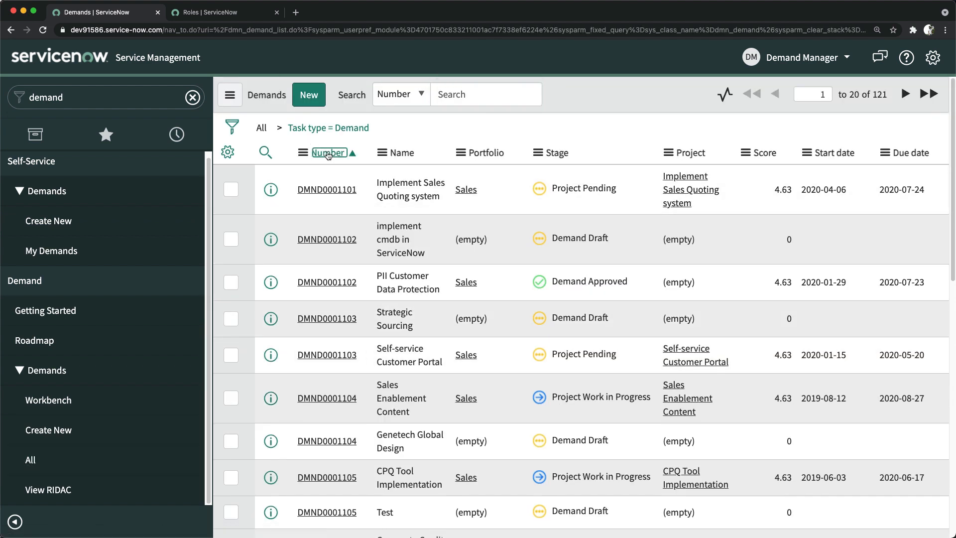
pyautogui.click(329, 154)
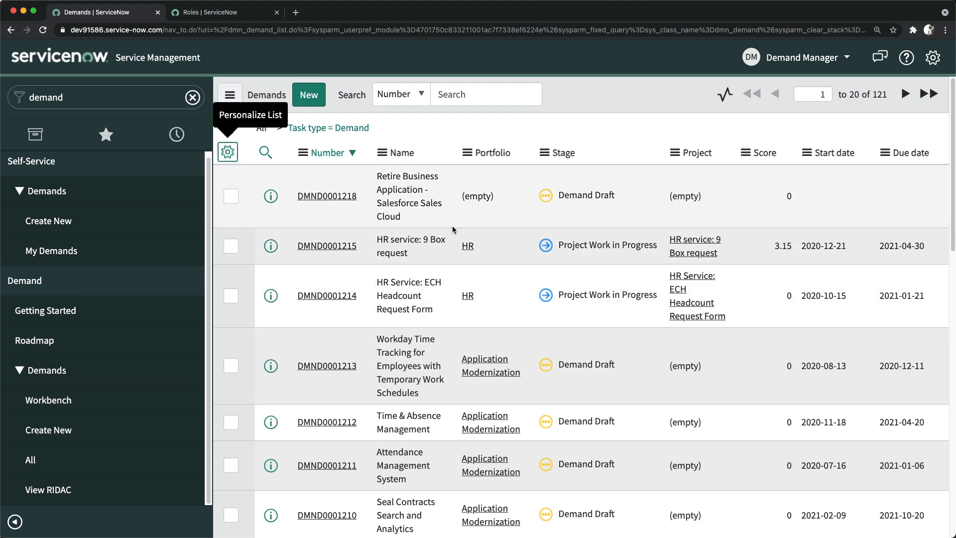
# Add the Updated column to the demands list.
pyautogui.click(228, 152)
pyautogui.scroll(-15, 433, 289)
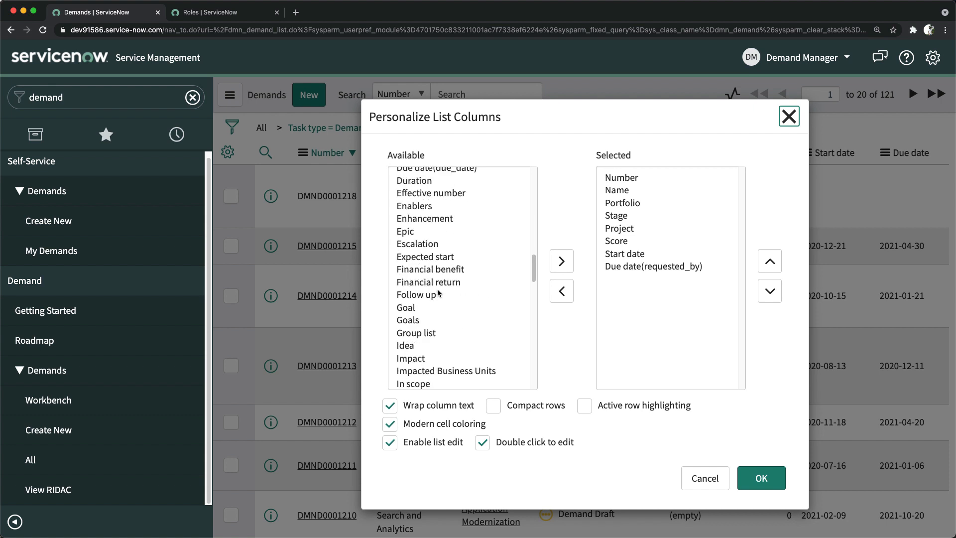
pyautogui.scroll(-3, 438, 292)
pyautogui.doubleClick(418, 243)
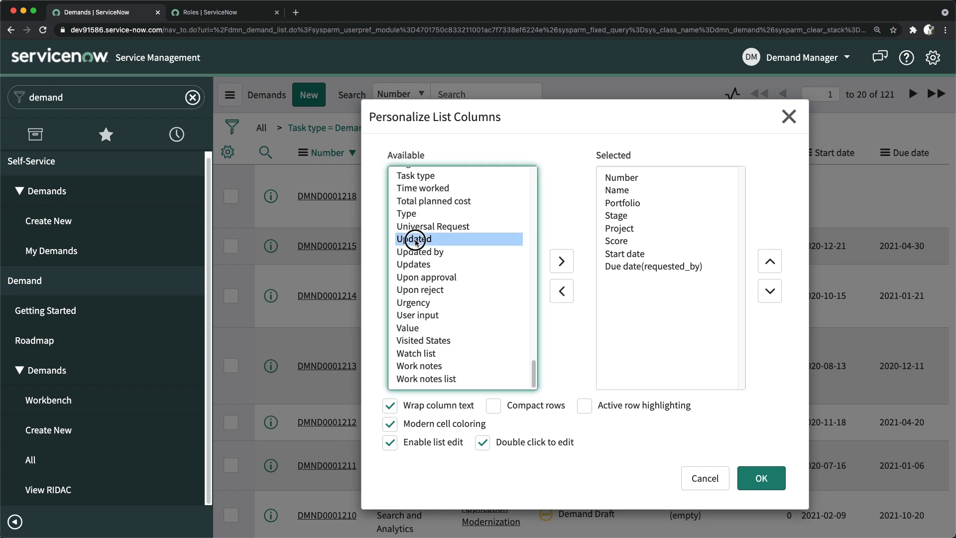
pyautogui.click(759, 479)
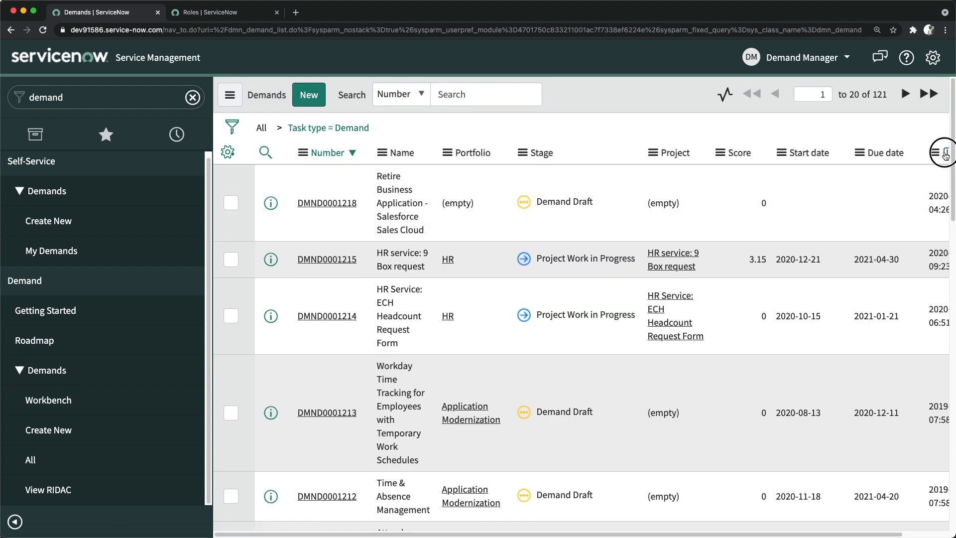
# Sort the demands by most recently updated and open the demand "using ServiceNow in Mobile".
pyautogui.click(945, 154)
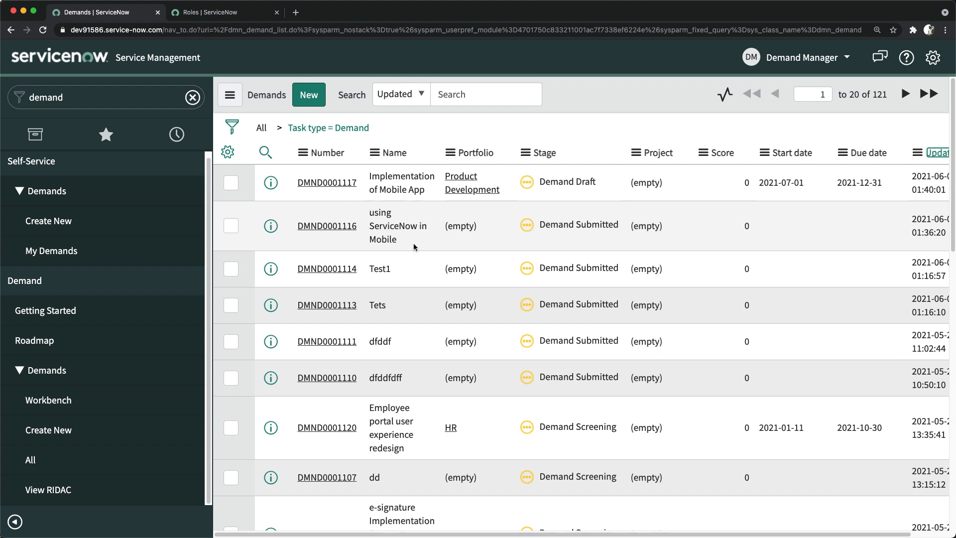
pyautogui.click(322, 228)
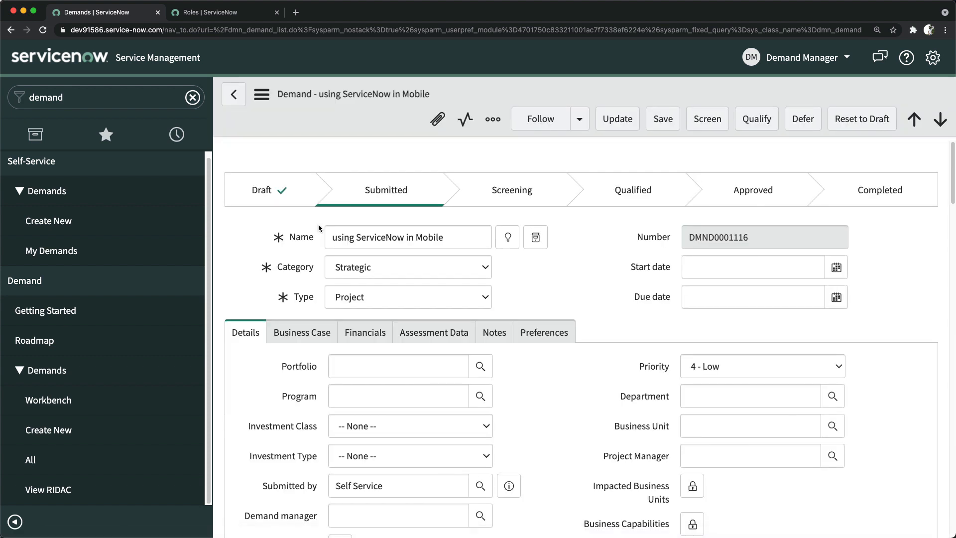
# Review the submitted demand's header fields, stage bar, Details section and related links.
pyautogui.scroll(-5, 596, 256)
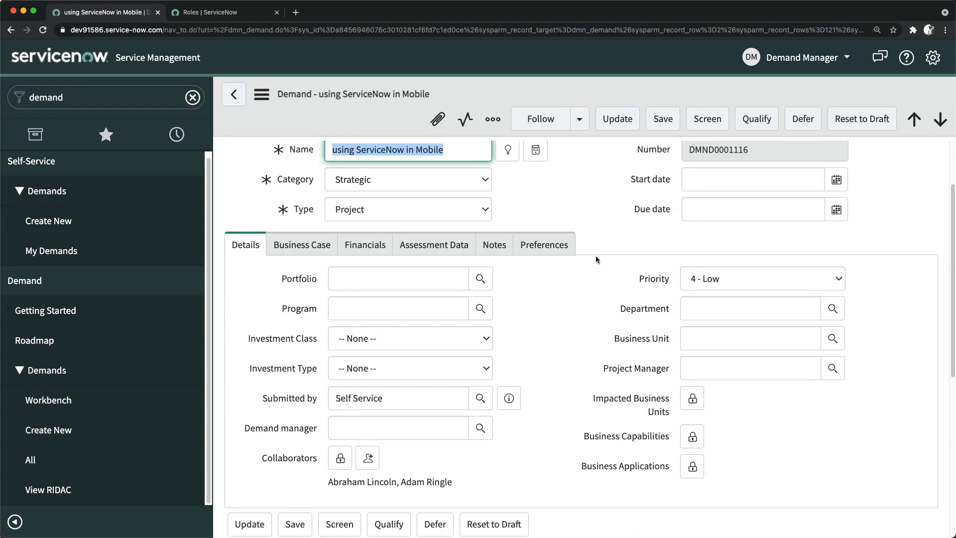
pyautogui.scroll(5, 596, 255)
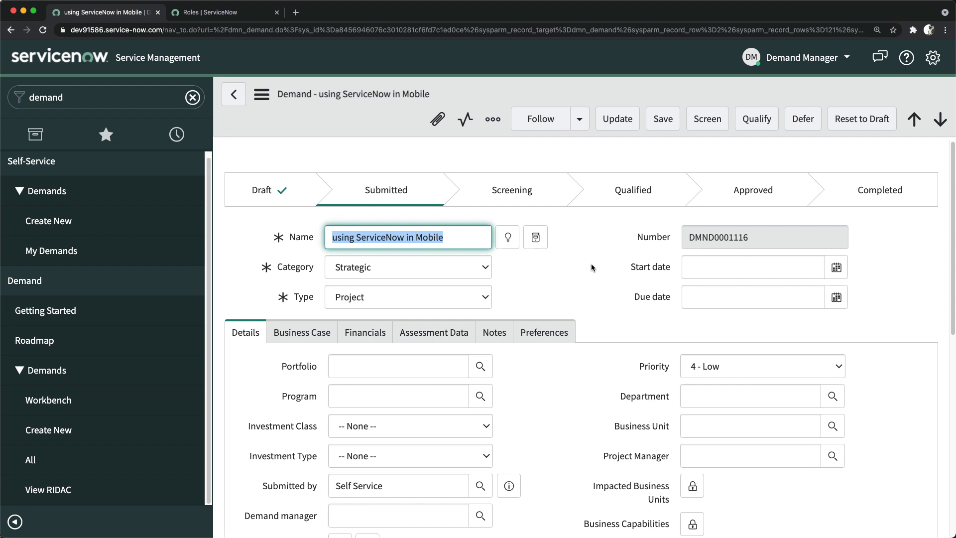
pyautogui.scroll(-8, 509, 382)
pyautogui.scroll(8, 540, 373)
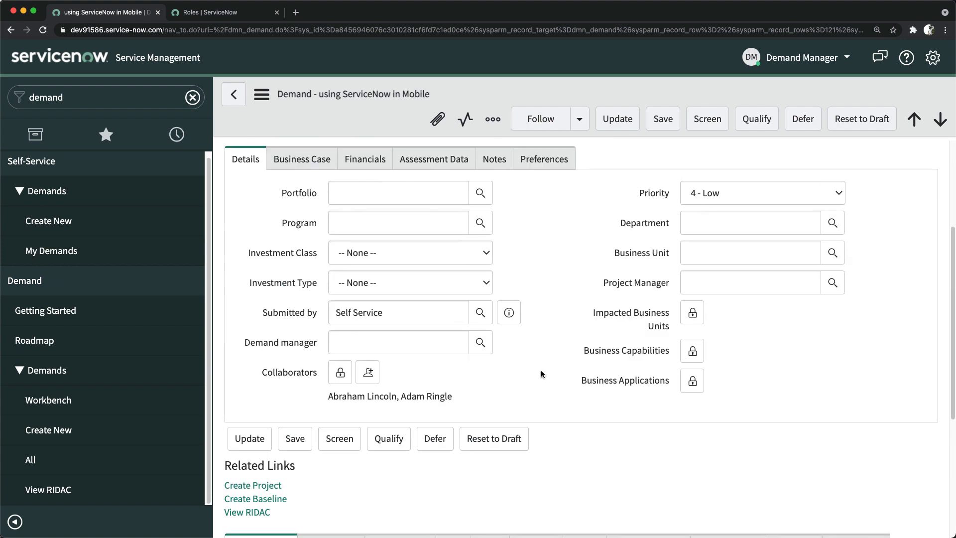
pyautogui.scroll(-4, 539, 373)
pyautogui.scroll(4, 440, 325)
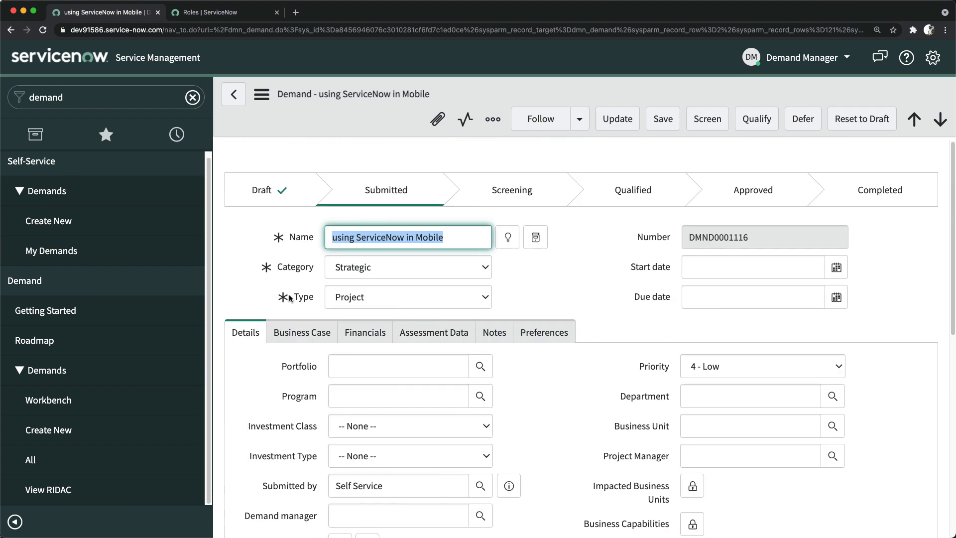
pyautogui.click(293, 333)
pyautogui.click(249, 338)
pyautogui.scroll(-2, 369, 330)
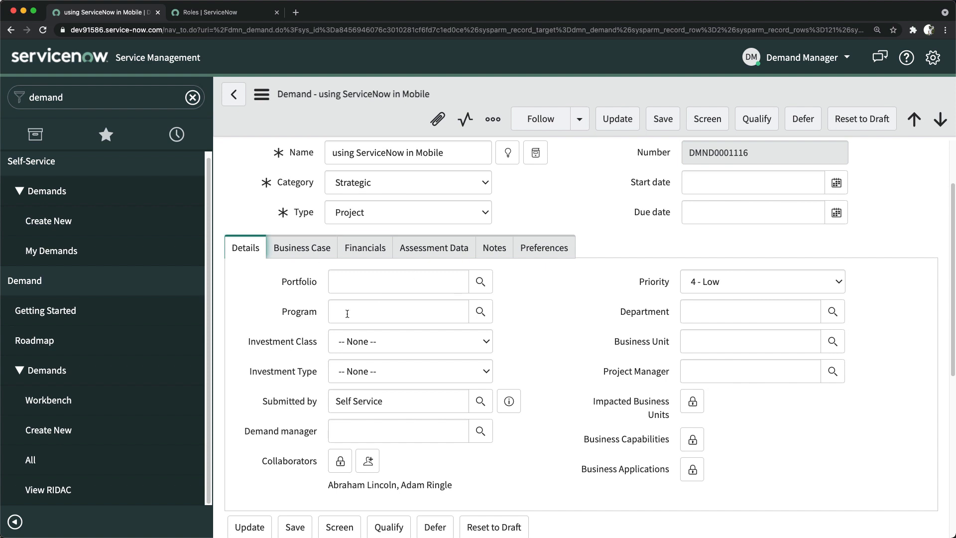
pyautogui.scroll(2, 550, 330)
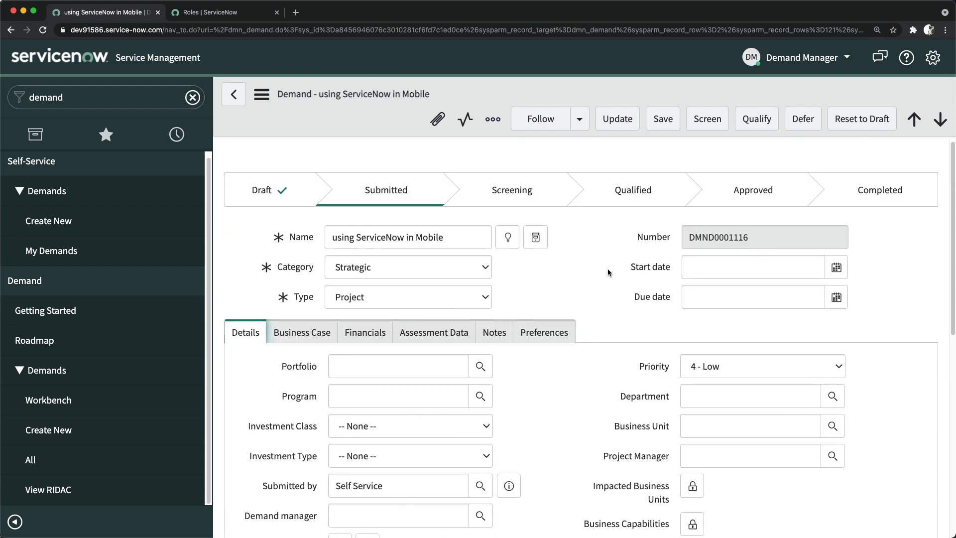
# Set the demand's start date to 2021-07-01 and its due date to 2021-12-31.
pyautogui.click(836, 268)
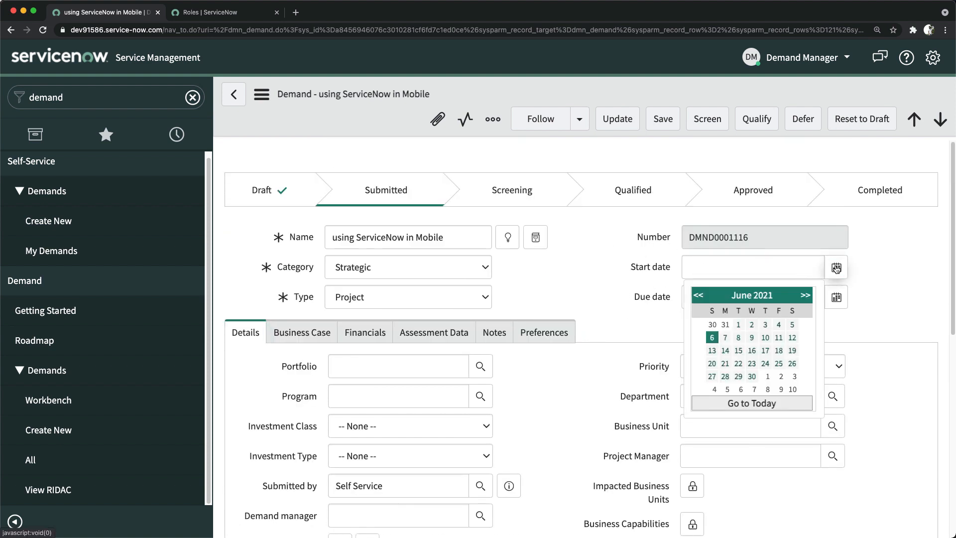
pyautogui.click(805, 296)
pyautogui.click(766, 327)
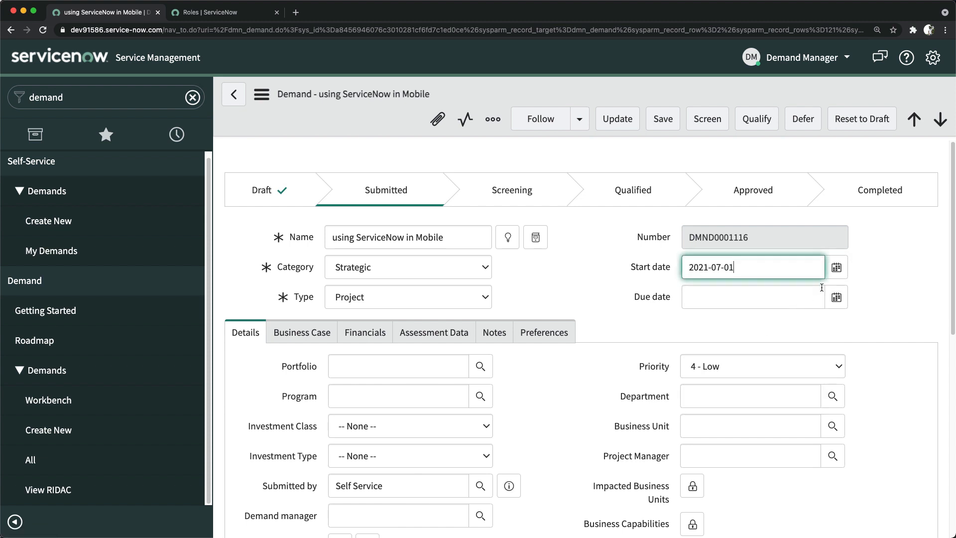
pyautogui.click(837, 298)
pyautogui.click(805, 325)
pyautogui.click(805, 325)
pyautogui.click(806, 325)
pyautogui.click(805, 325)
pyautogui.click(805, 326)
pyautogui.click(805, 326)
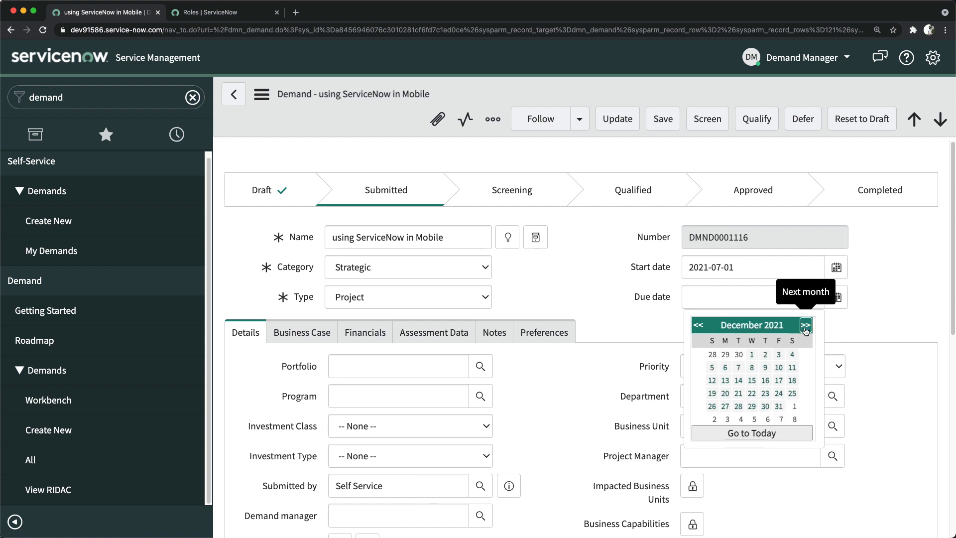
pyautogui.click(779, 407)
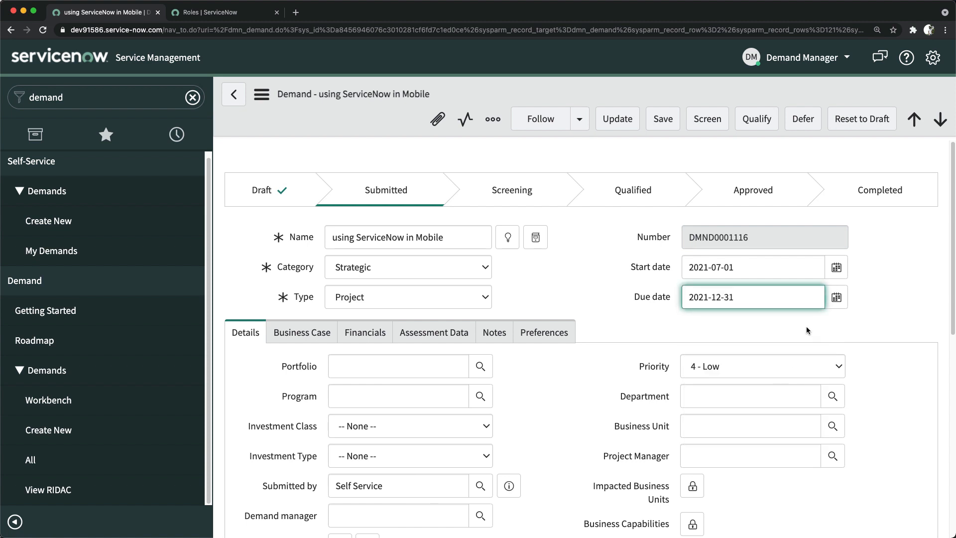
# Look up the available portfolios and assign the demand to the Product Development portfolio.
pyautogui.scroll(-5, 518, 329)
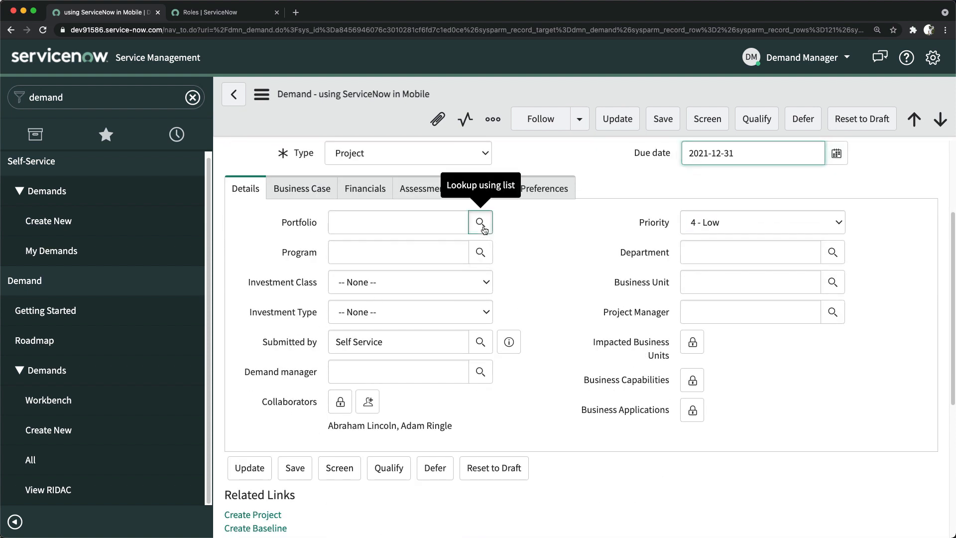
pyautogui.click(481, 224)
pyautogui.scroll(-3, 168, 399)
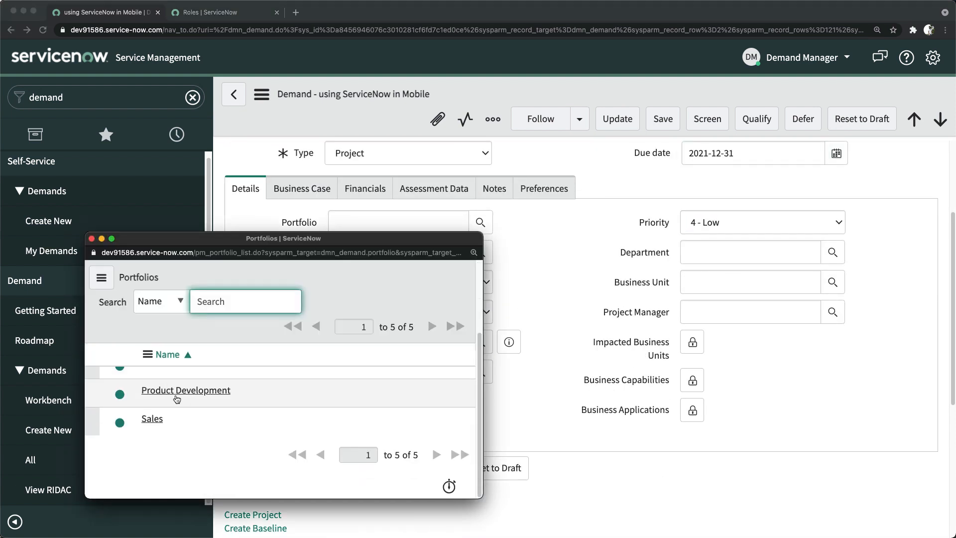
pyautogui.click(178, 394)
pyautogui.click(482, 253)
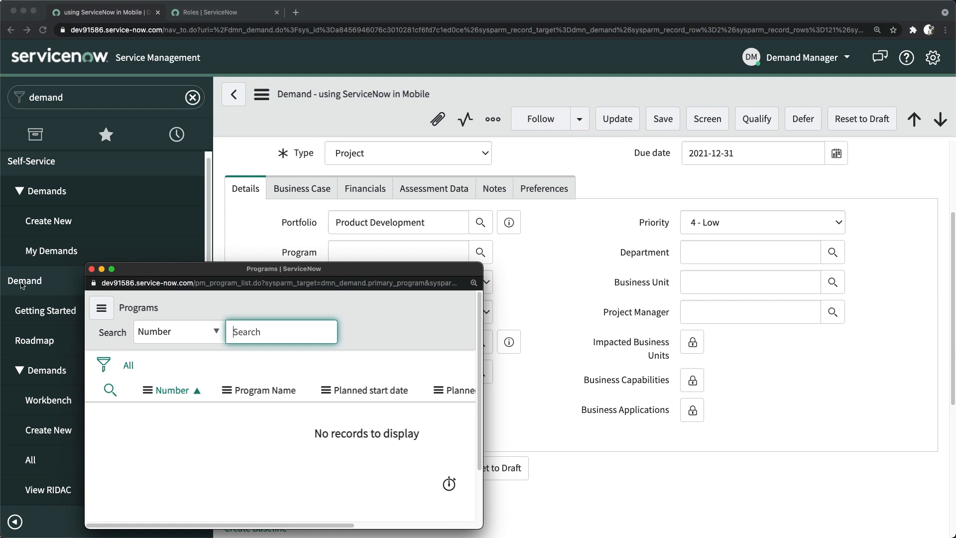
pyautogui.click(92, 269)
pyautogui.click(569, 260)
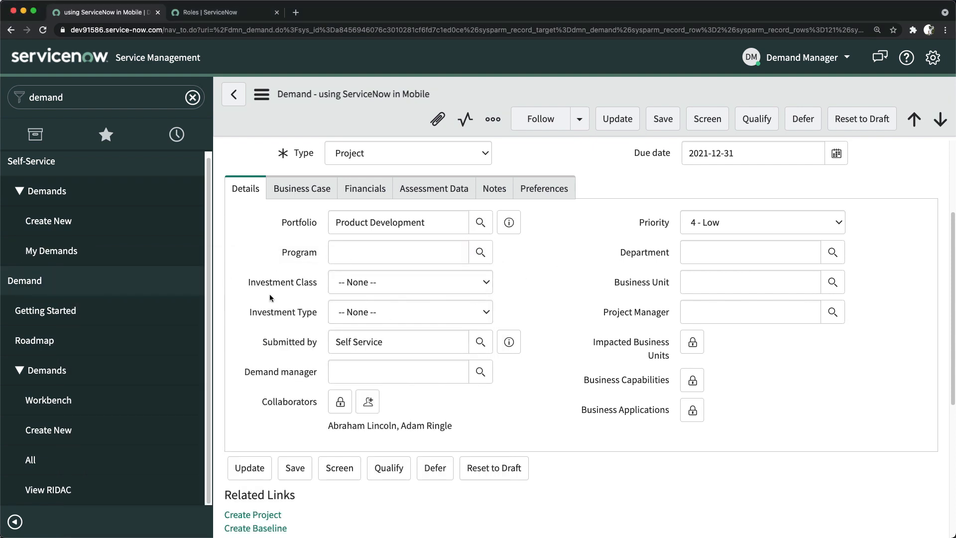
# Set the demand's investment class to Change and its investment type to End User Experience.
pyautogui.click(389, 281)
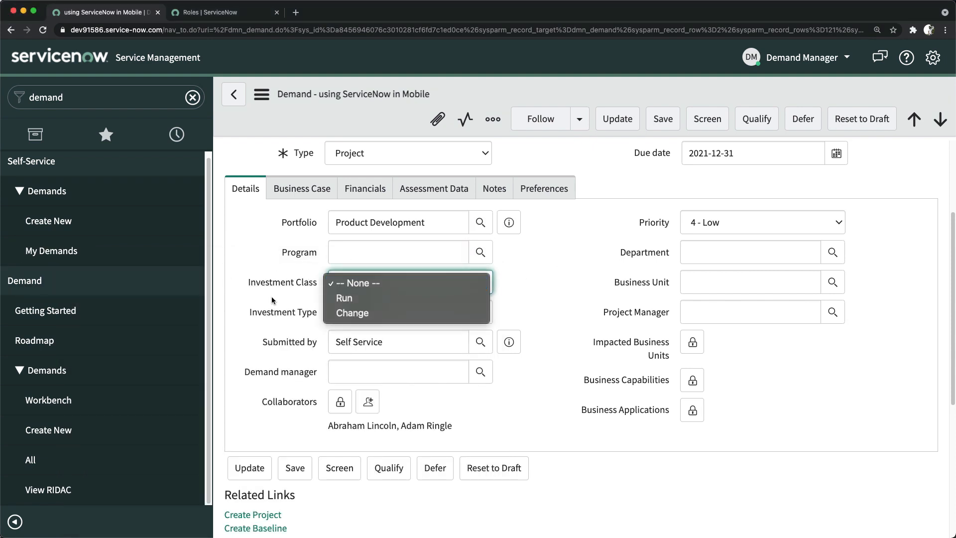
pyautogui.click(372, 312)
pyautogui.click(581, 280)
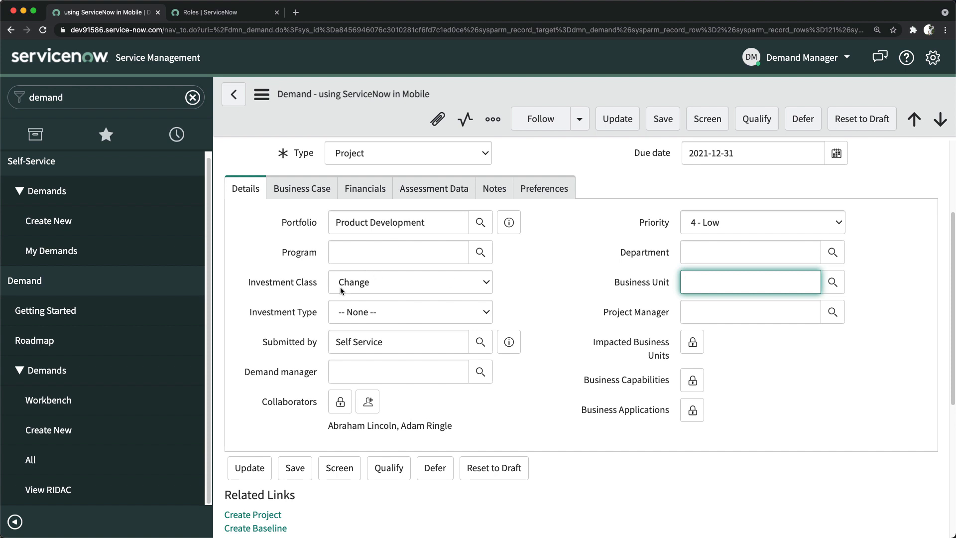
pyautogui.click(364, 314)
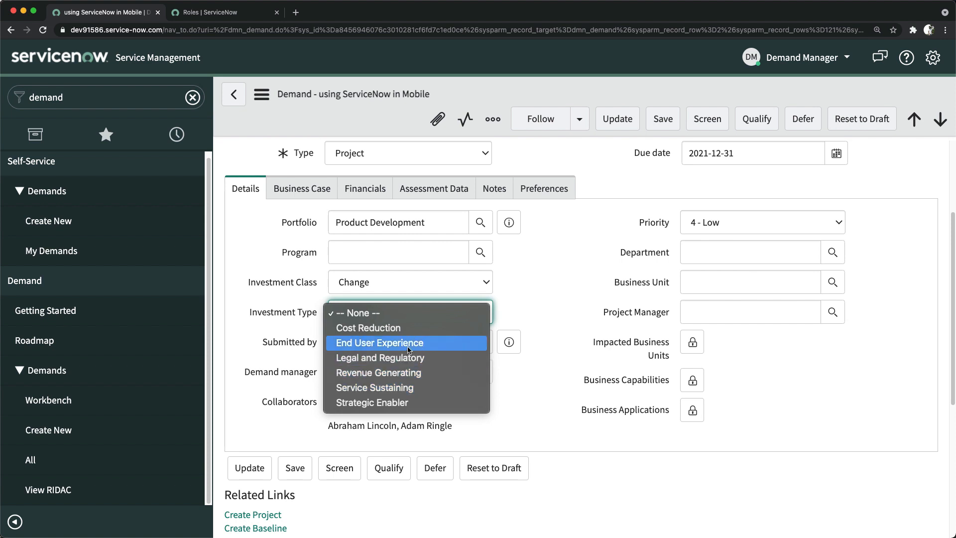
pyautogui.click(431, 343)
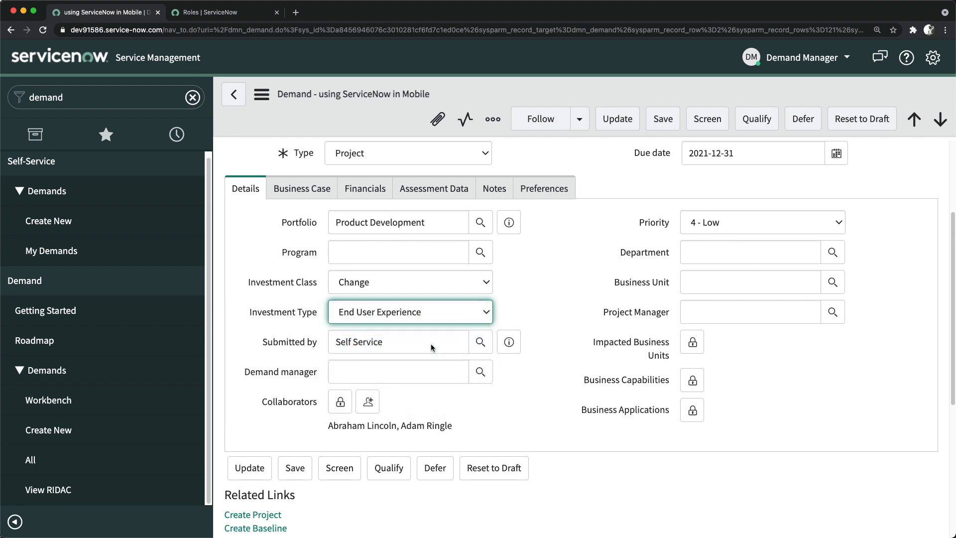
pyautogui.click(531, 271)
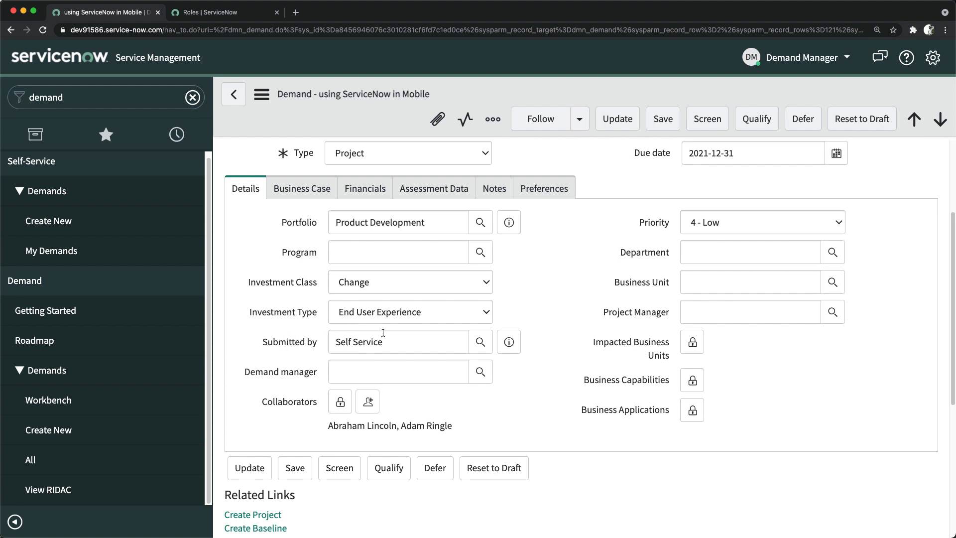
# Filter the user lookup for names containing "deman" and assign the Demand Manager account as the demand's demand manager.
pyautogui.click(479, 376)
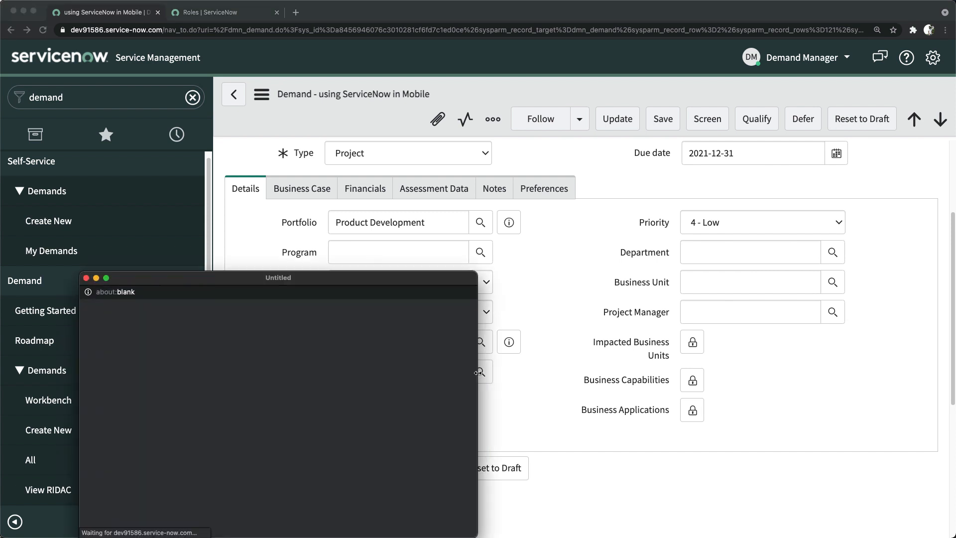
pyautogui.moveTo(299, 278); pyautogui.dragTo(497, 129)
pyautogui.scroll(-3, 445, 339)
pyautogui.scroll(-10, 445, 339)
pyautogui.scroll(15, 504, 314)
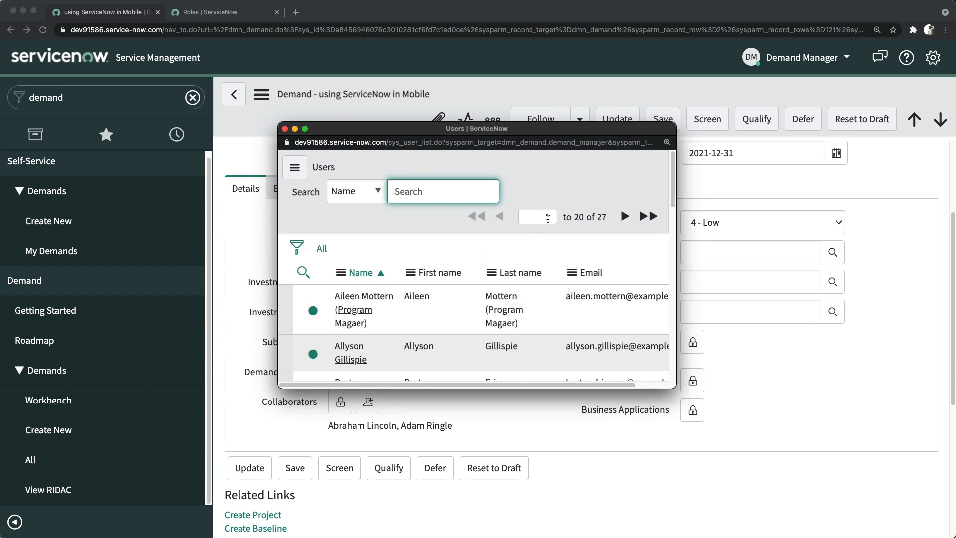
pyautogui.click(303, 272)
pyautogui.click(366, 299)
pyautogui.write('*deman')
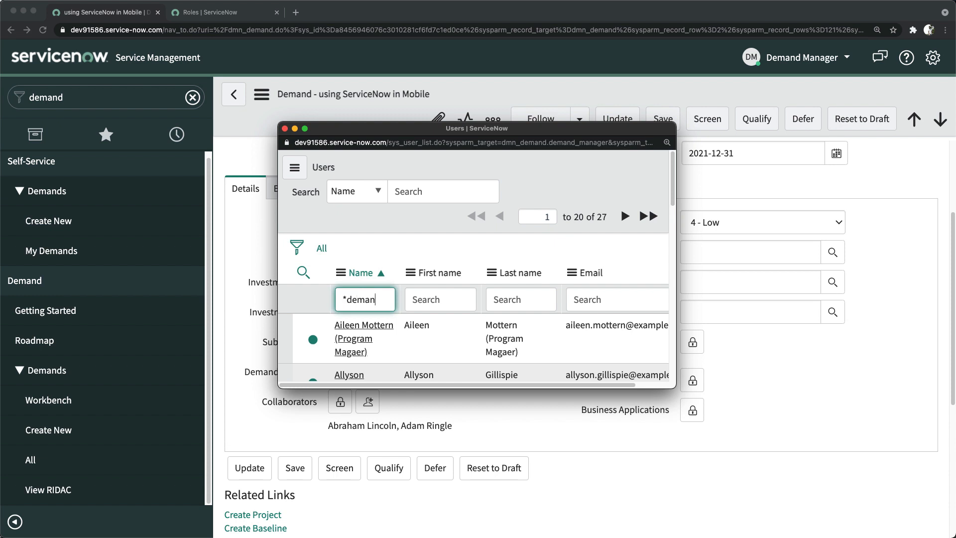
pyautogui.press('Return')
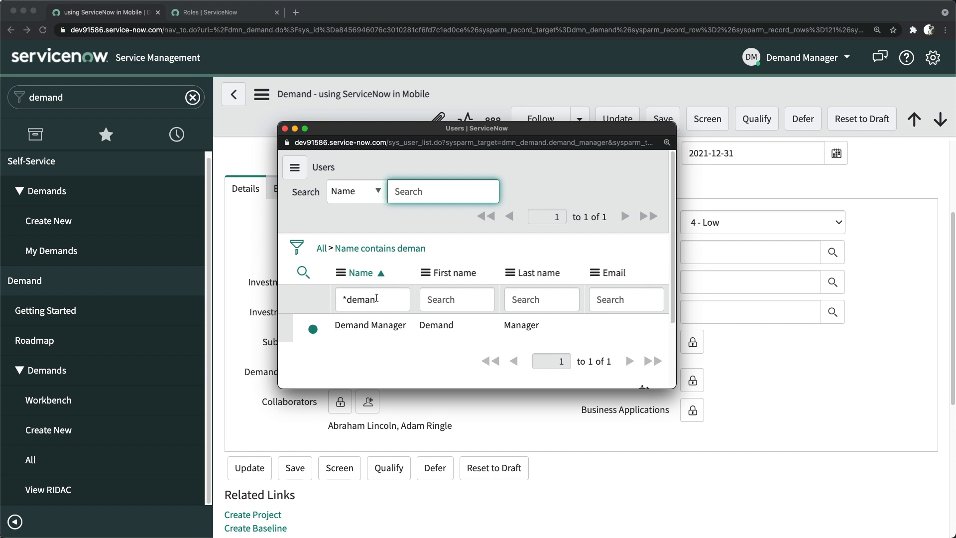
pyautogui.click(383, 330)
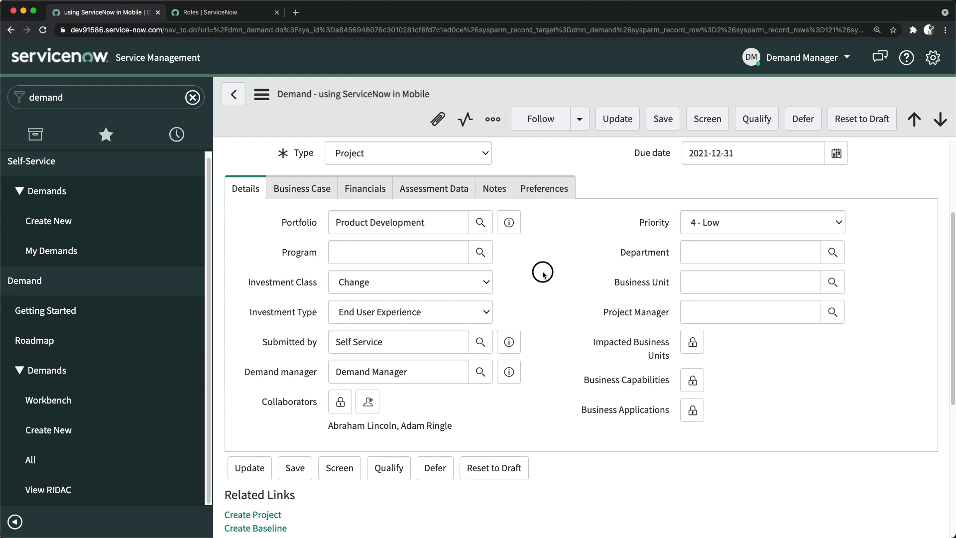
# Set both the demand's department and its business unit to IT.
pyautogui.click(829, 254)
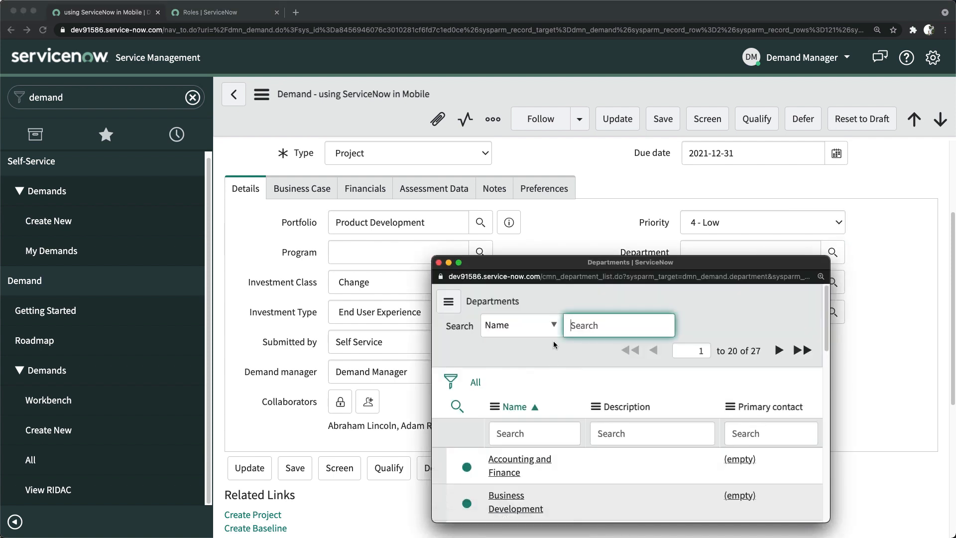
pyautogui.moveTo(578, 265); pyautogui.dragTo(536, 172)
pyautogui.scroll(-5, 520, 343)
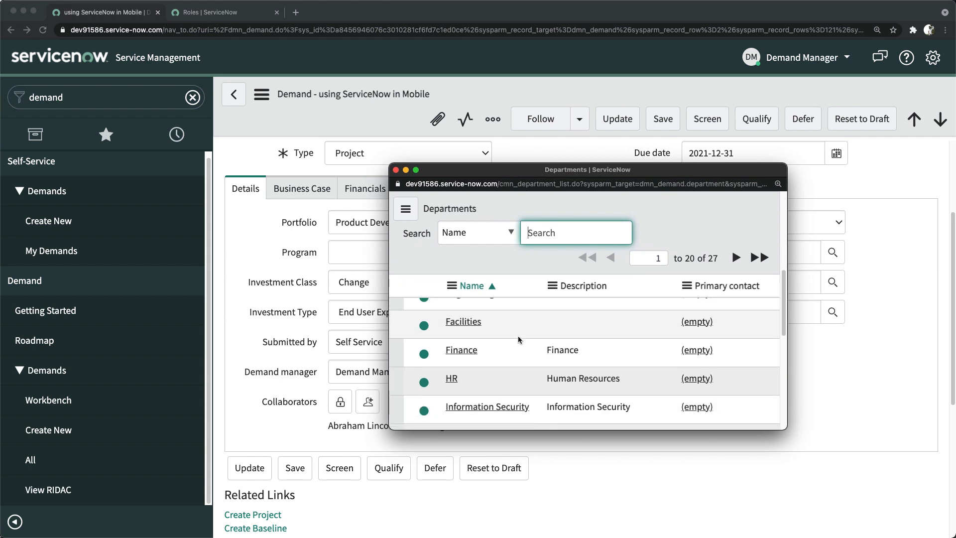
pyautogui.scroll(-5, 521, 344)
pyautogui.click(451, 344)
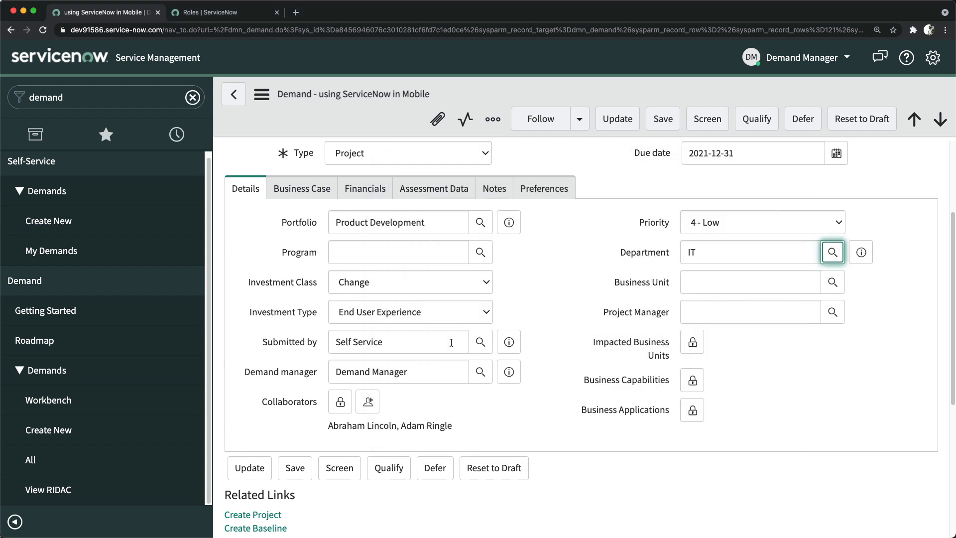
pyautogui.click(831, 289)
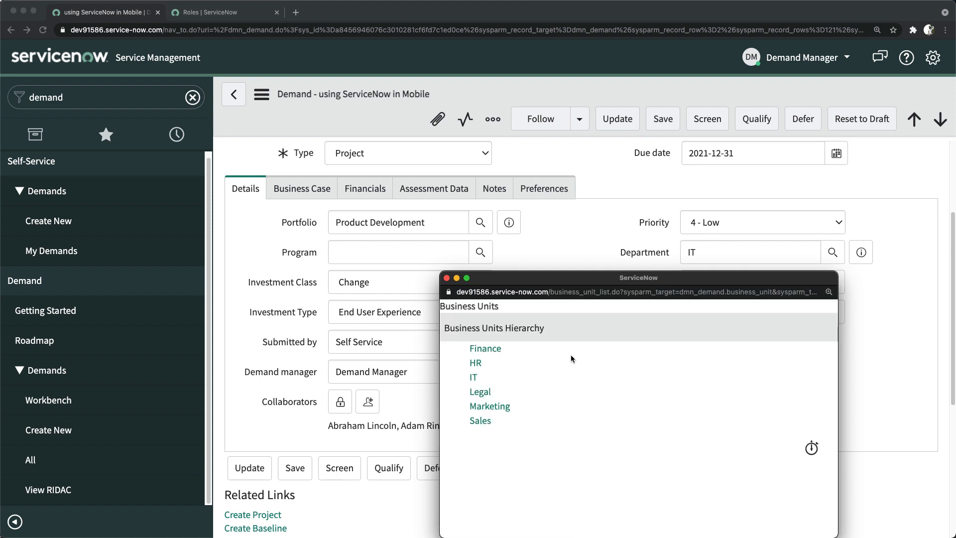
pyautogui.click(476, 380)
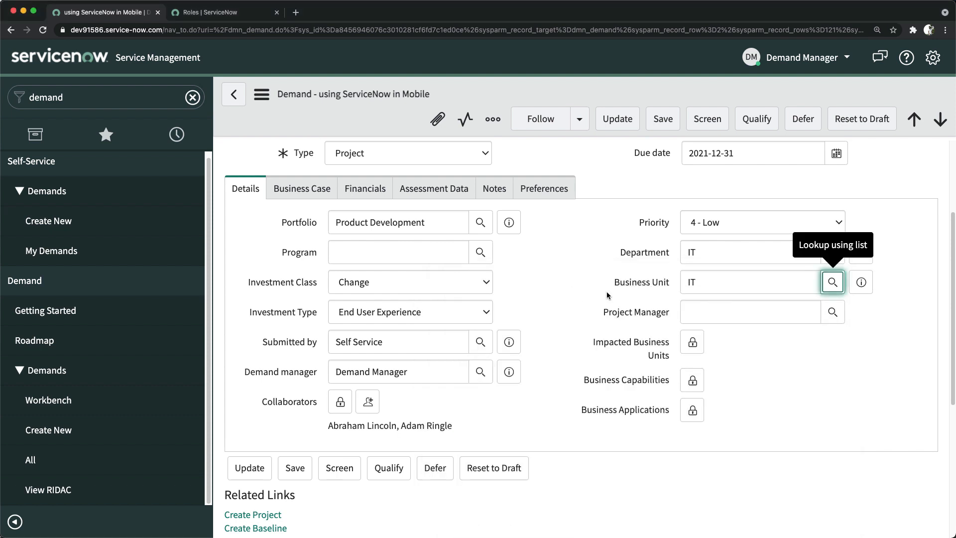
# Assign the first user in the lookup list, a program manager, as the demand's project manager.
pyautogui.click(830, 313)
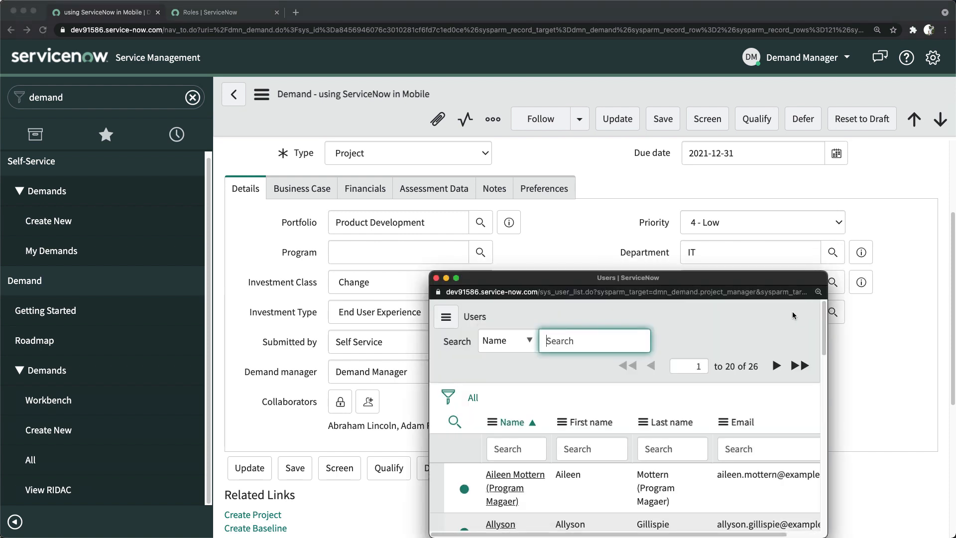
pyautogui.moveTo(527, 278); pyautogui.dragTo(576, 177)
pyautogui.scroll(-5, 723, 366)
pyautogui.scroll(-10, 723, 366)
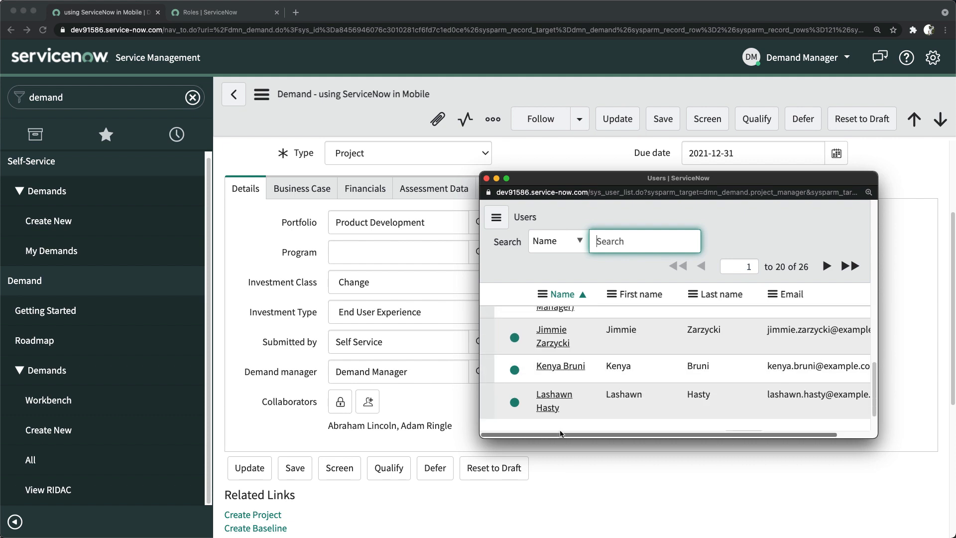
pyautogui.scroll(15, 561, 388)
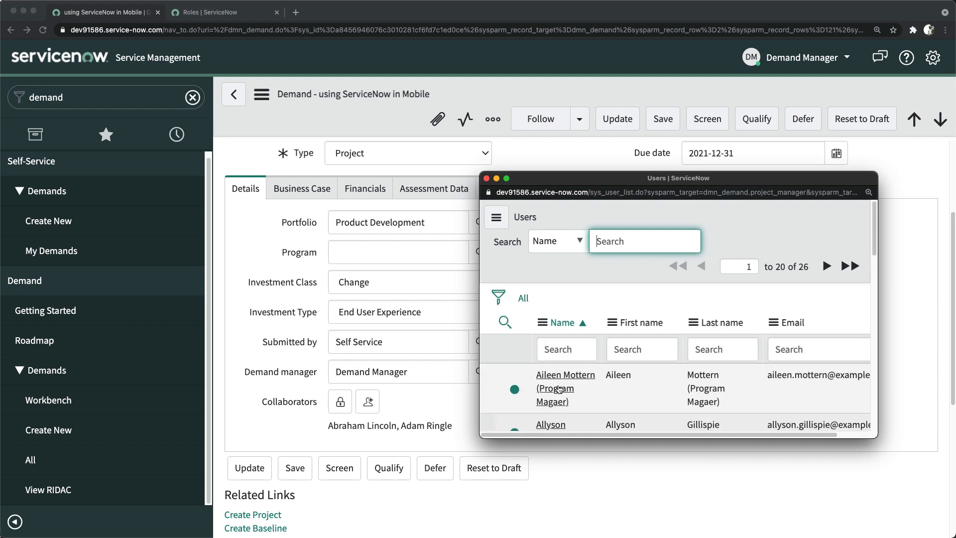
pyautogui.click(563, 385)
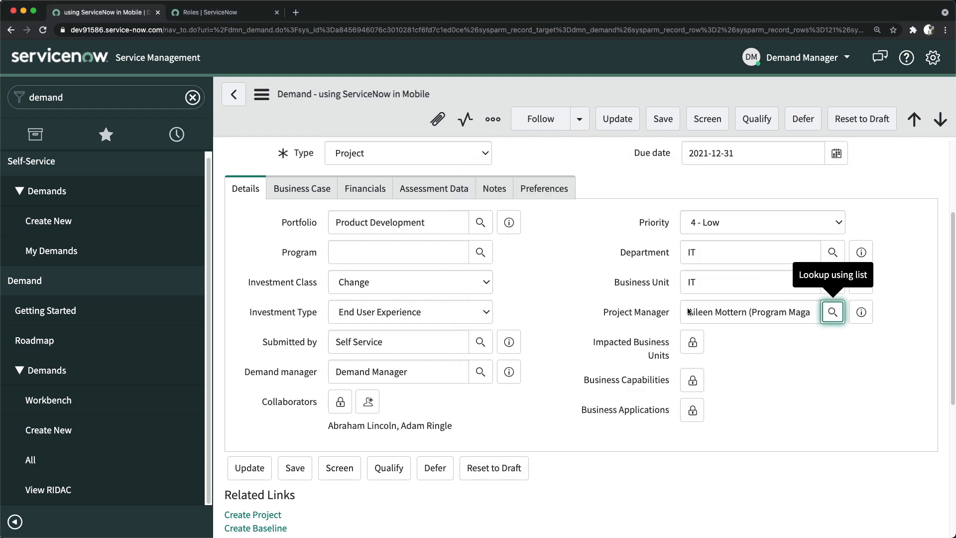
pyautogui.click(564, 278)
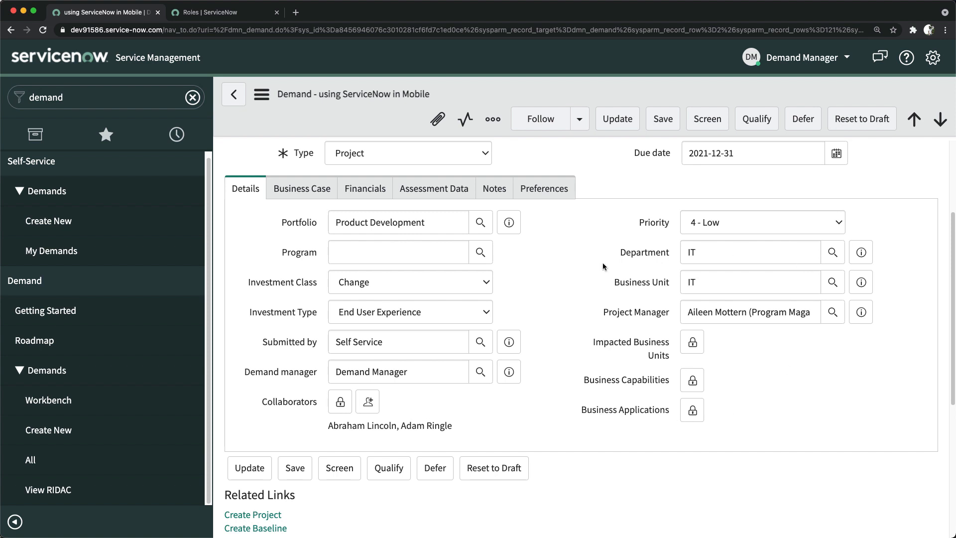
pyautogui.scroll(-3, 538, 314)
pyautogui.scroll(6, 472, 365)
pyautogui.scroll(-3, 472, 365)
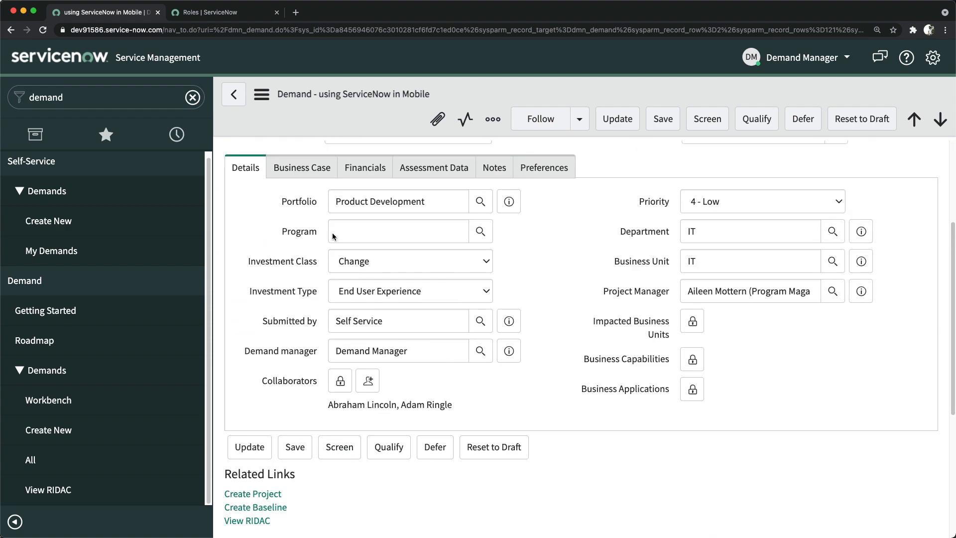
# Review the demand's Business Case, Financials, Assessment Data, Notes and Preferences sections.
pyautogui.click(312, 176)
pyautogui.scroll(-6, 279, 317)
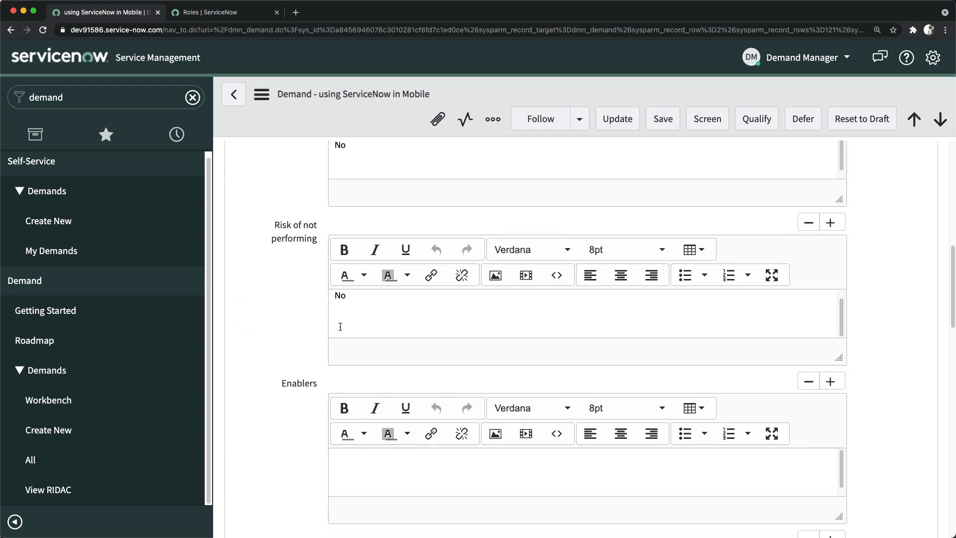
pyautogui.scroll(6, 565, 382)
pyautogui.click(369, 198)
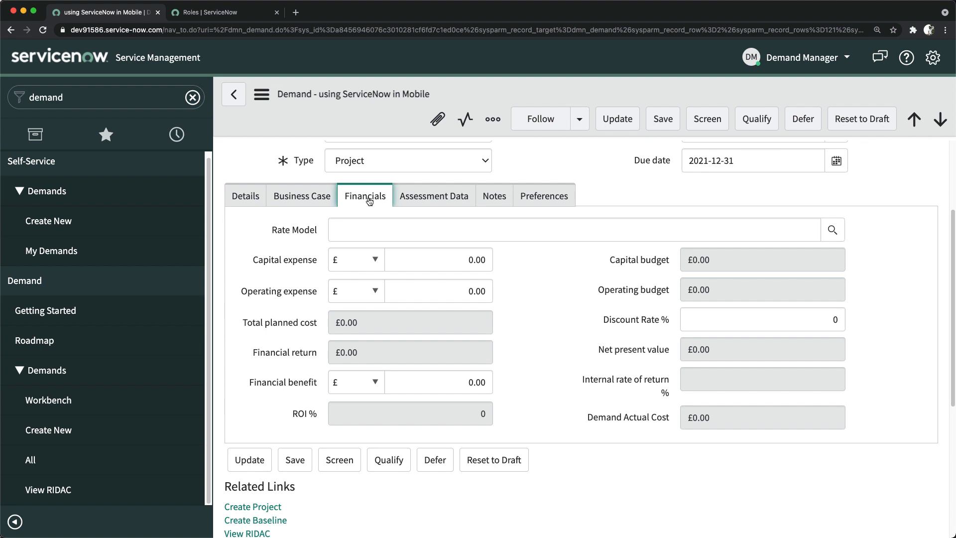
pyautogui.click(444, 207)
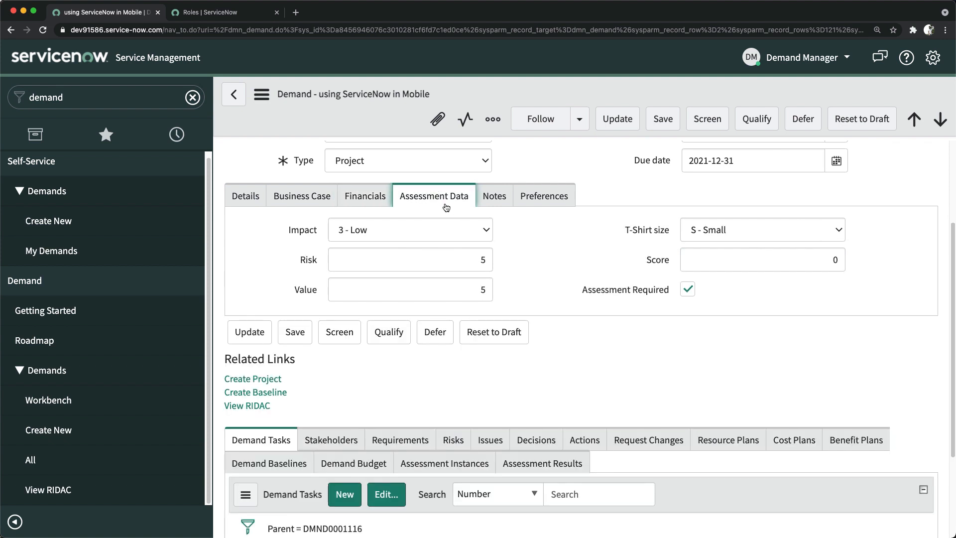
pyautogui.click(492, 204)
pyautogui.click(539, 198)
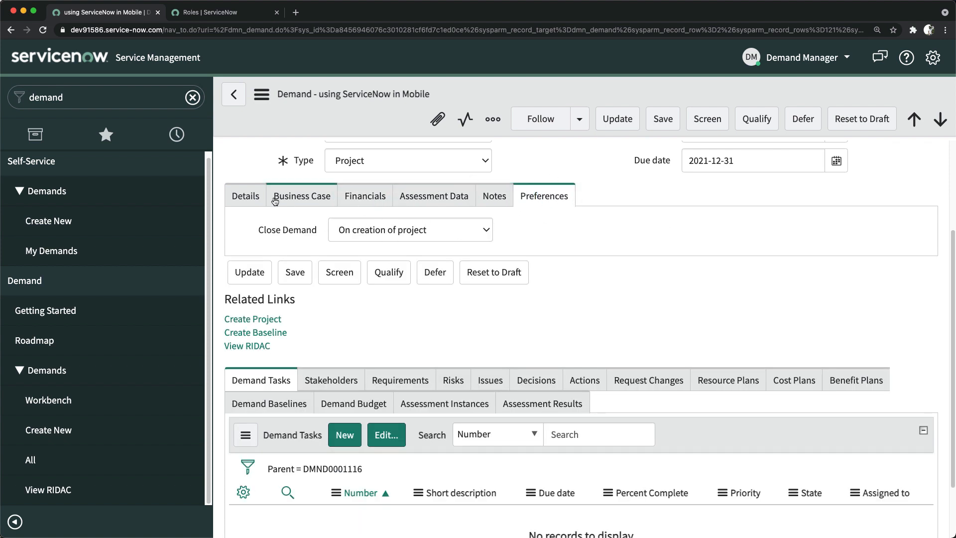
# Check the demand's Details section and save the demand record.
pyautogui.click(256, 202)
pyautogui.scroll(-6, 470, 315)
pyautogui.scroll(8, 620, 313)
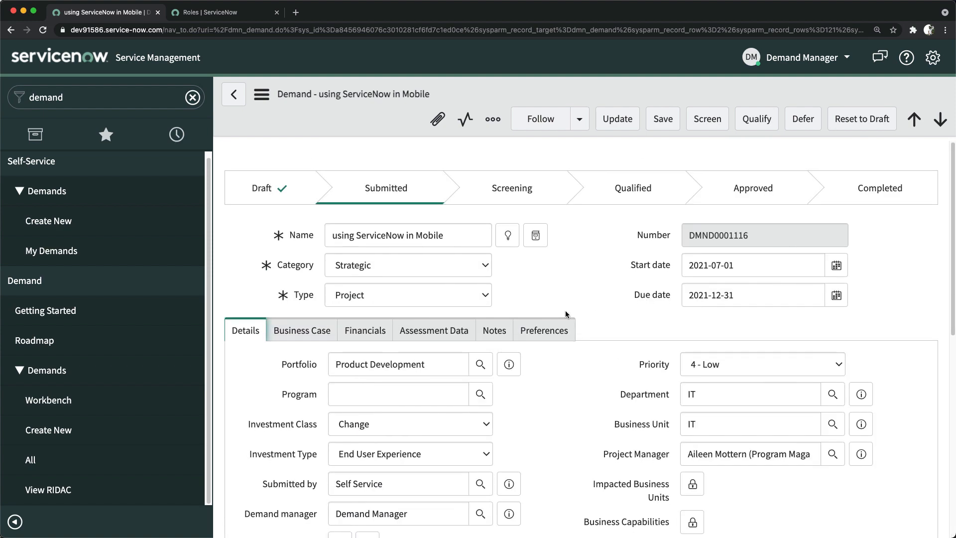
pyautogui.scroll(-3, 567, 314)
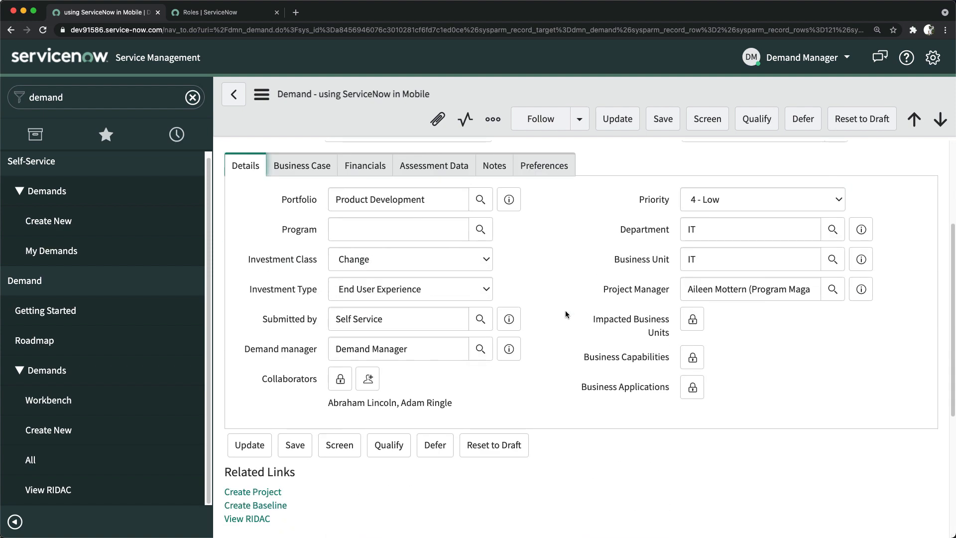
pyautogui.scroll(-2, 533, 288)
pyautogui.scroll(5, 608, 236)
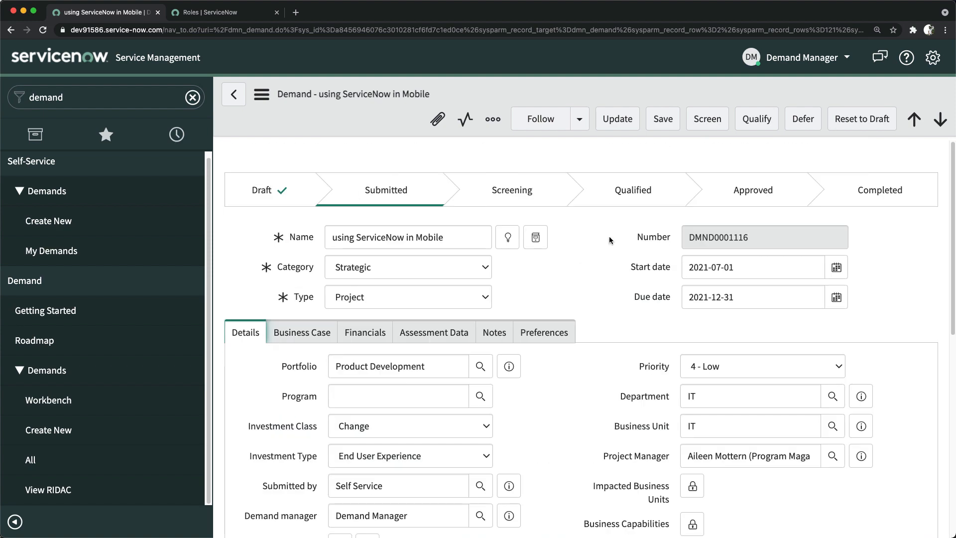
pyautogui.click(660, 129)
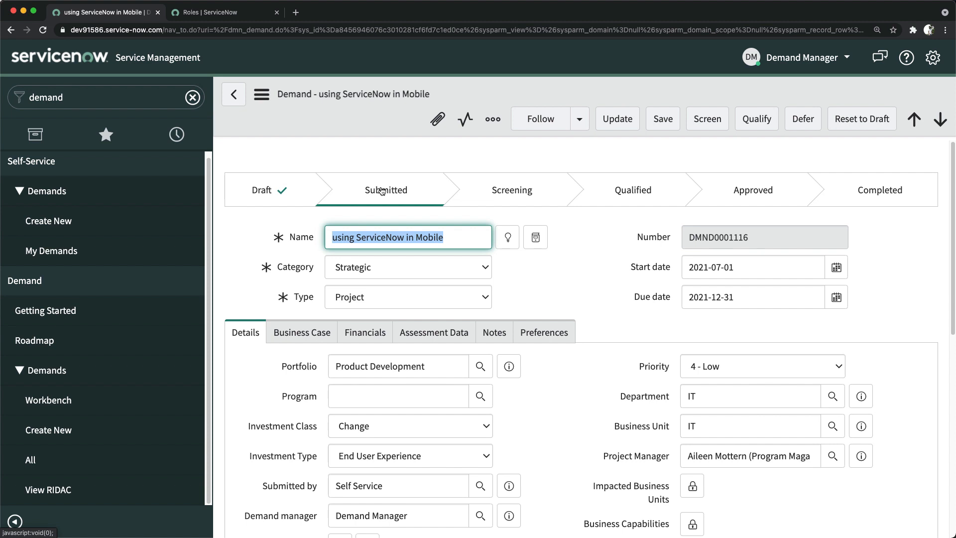
# Bring up the demand's related cost plans and examine the cost and budget fields in its Financials section.
pyautogui.scroll(-8, 462, 307)
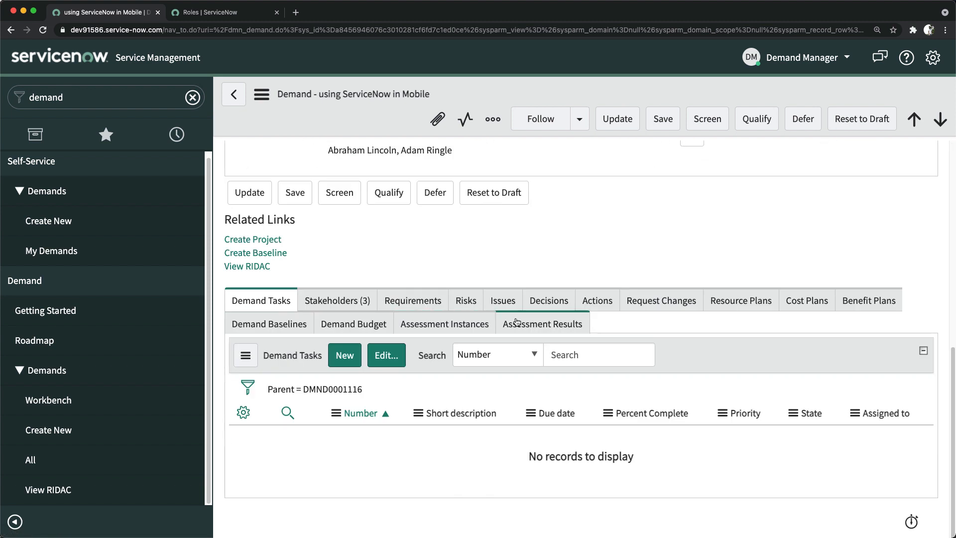
pyautogui.click(799, 306)
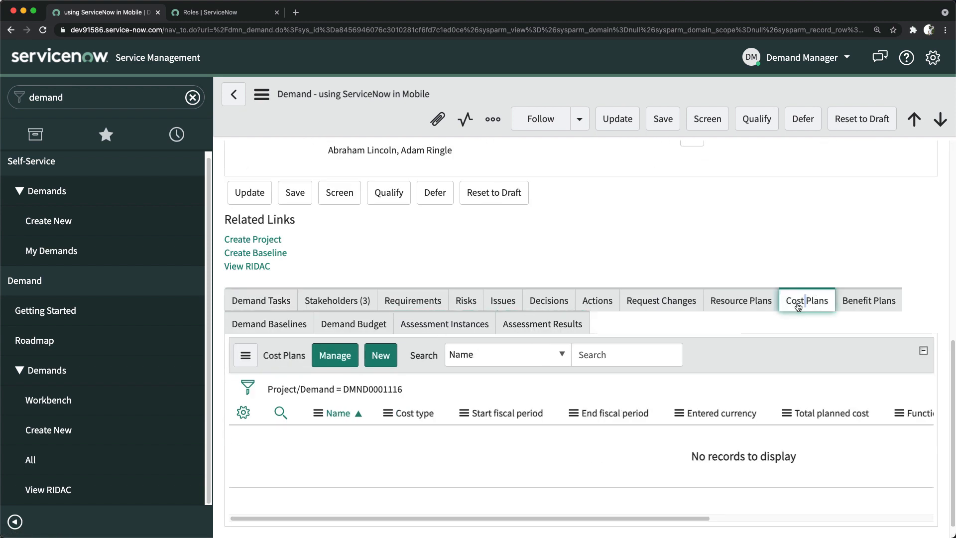
pyautogui.scroll(8, 453, 364)
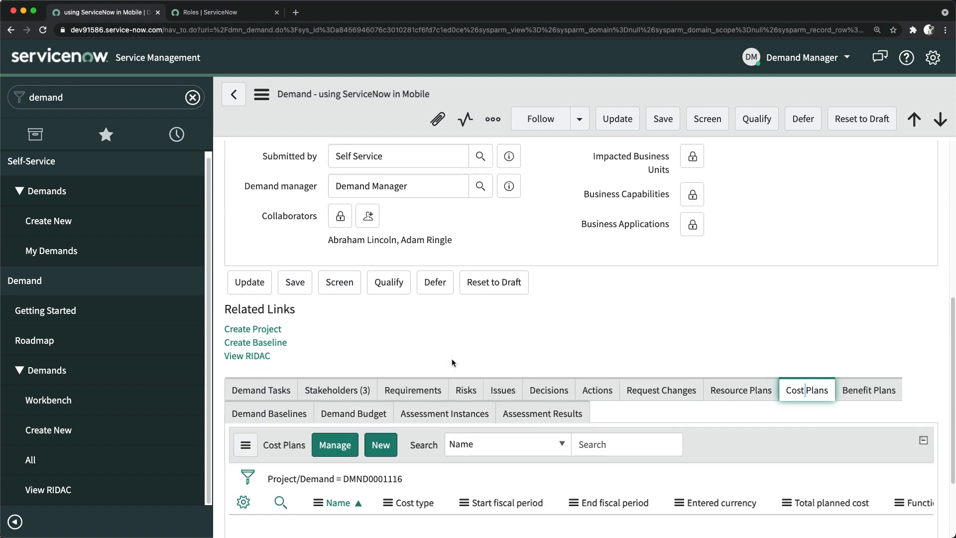
pyautogui.click(318, 337)
pyautogui.click(374, 333)
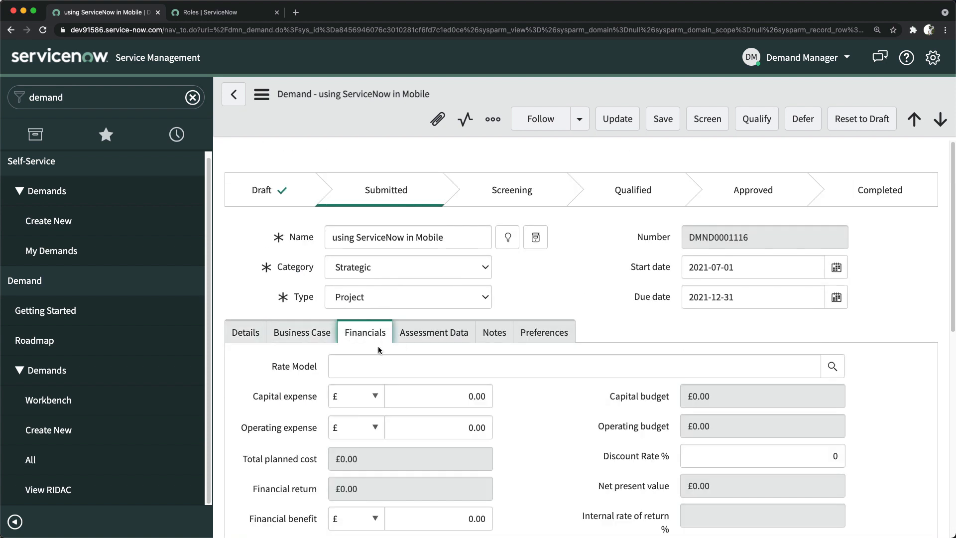
pyautogui.scroll(-3, 408, 328)
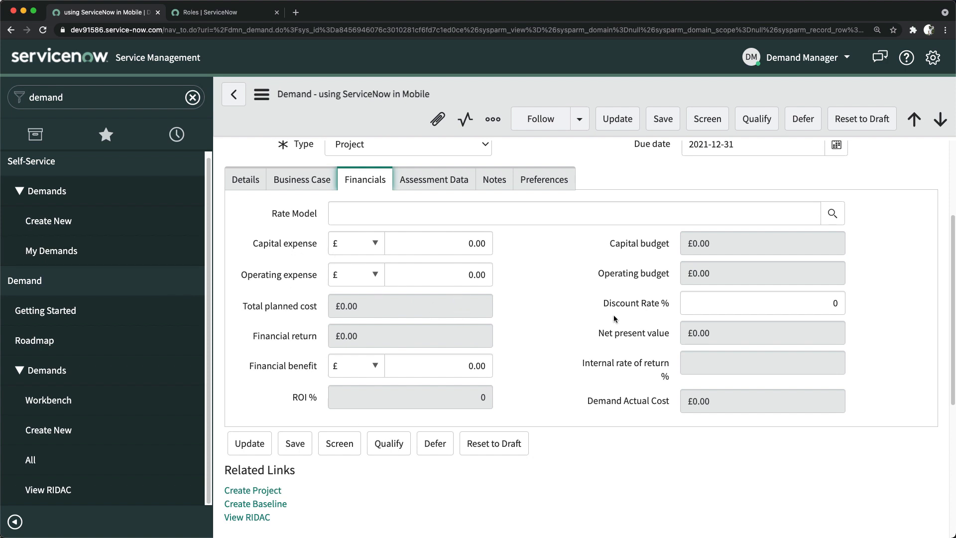
pyautogui.scroll(-6, 614, 319)
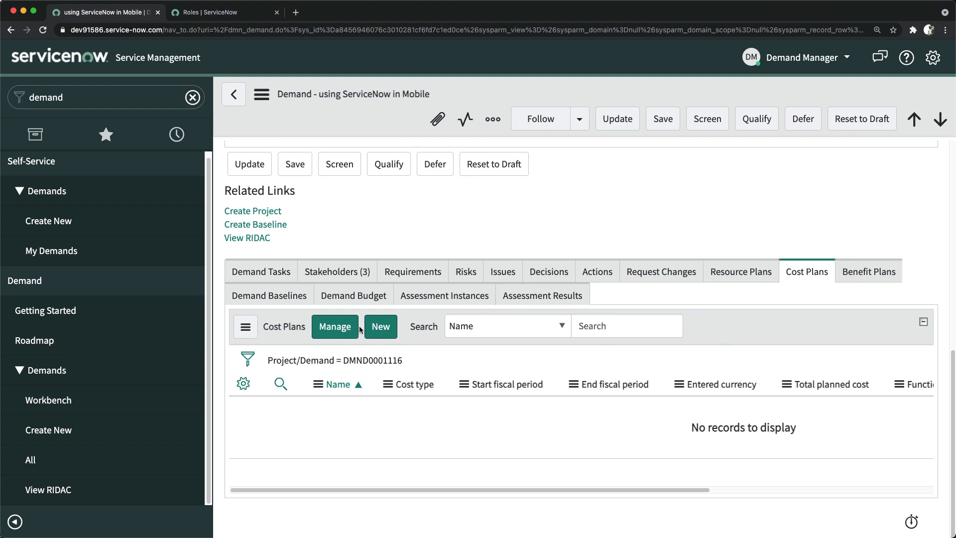
# Start a new cost plan for the demand and name it "Implementation Cost".
pyautogui.click(387, 327)
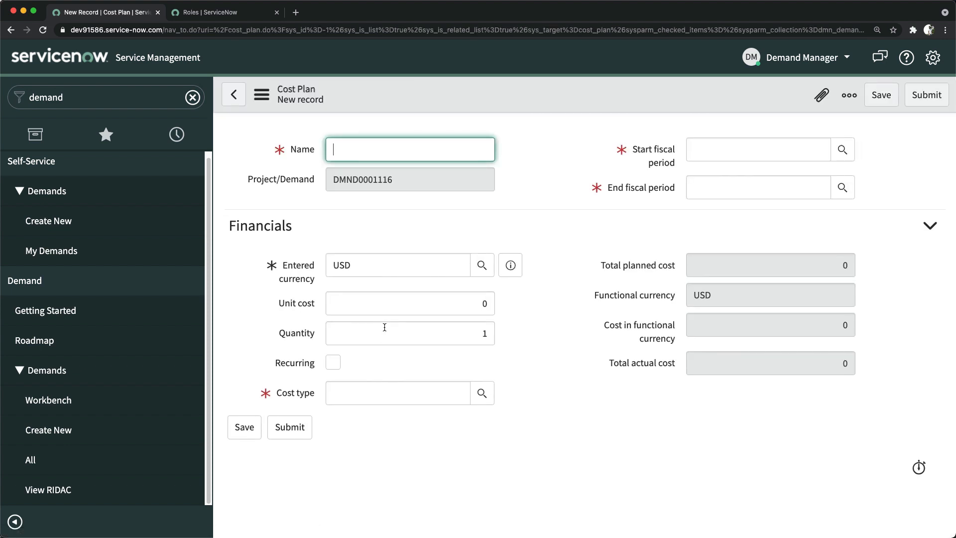
pyautogui.write('Implementation Cost')
pyautogui.click(543, 197)
# Filter the fiscal periods to names containing 21 and set the cost plan's start fiscal period to FY21: M06-Jun.
pyautogui.click(845, 159)
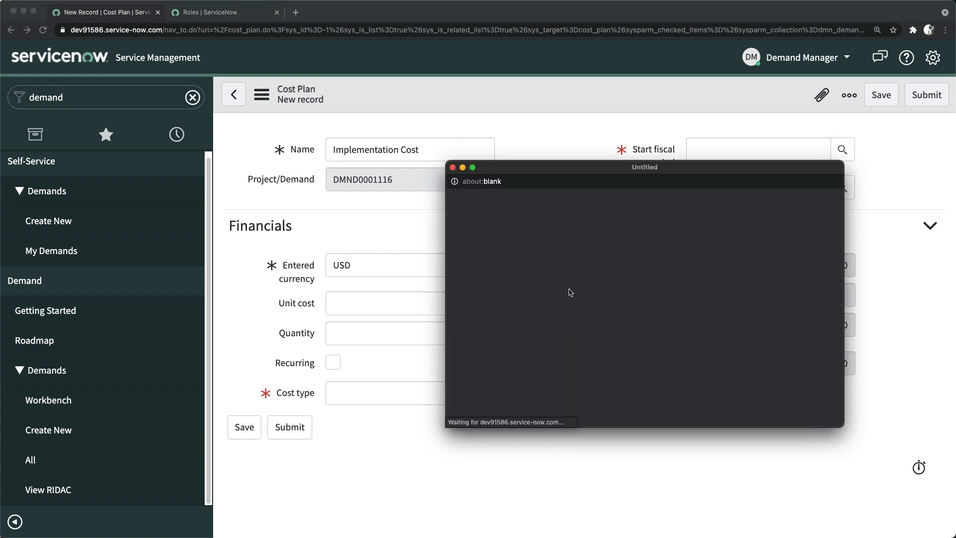
pyautogui.scroll(-5, 593, 288)
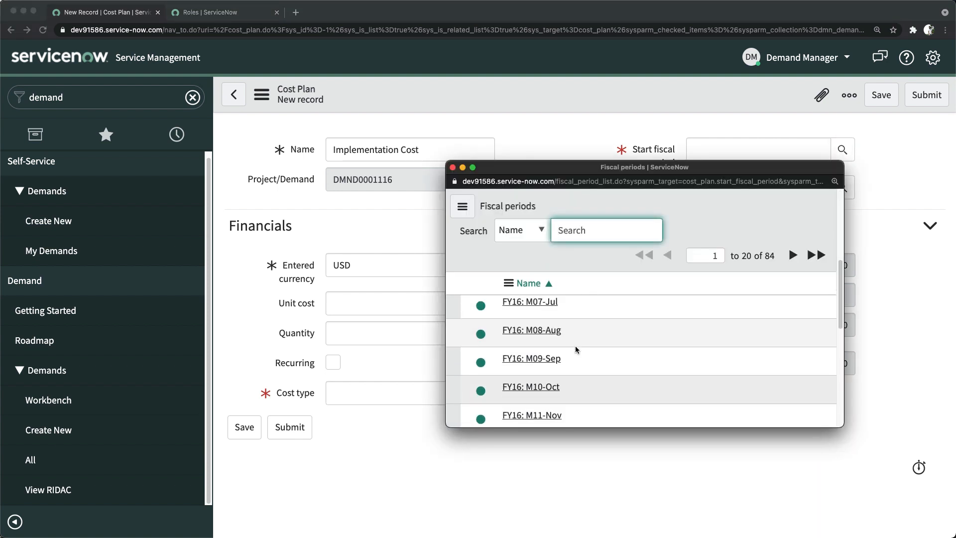
pyautogui.scroll(5, 540, 339)
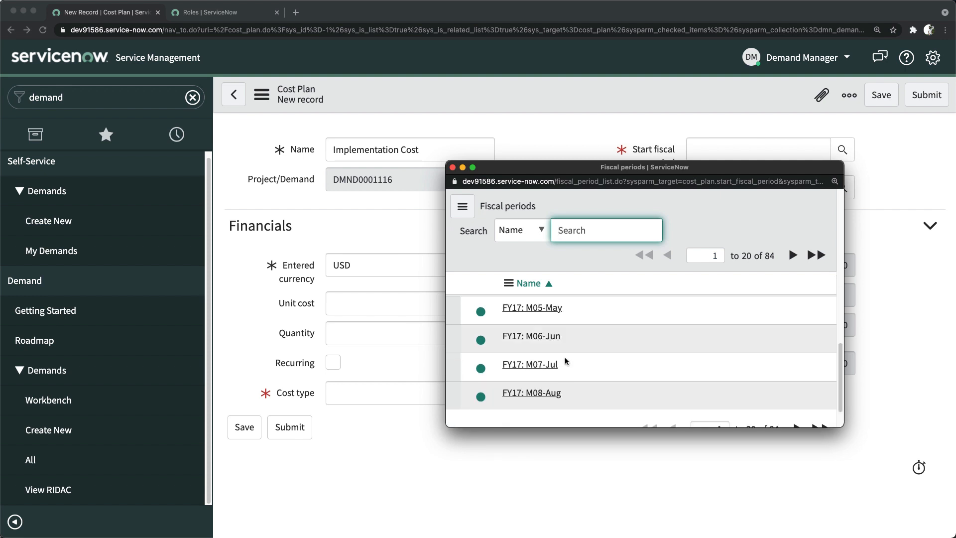
pyautogui.click(542, 333)
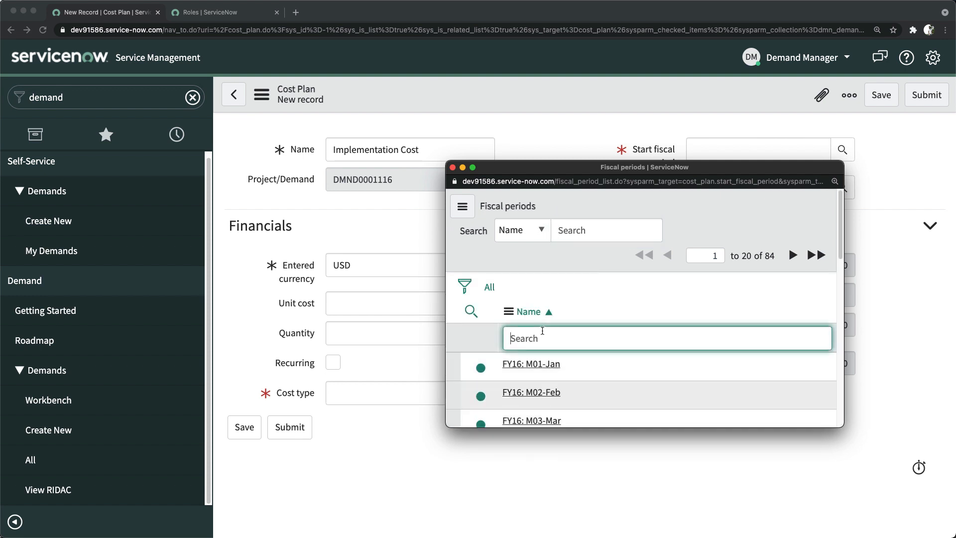
pyautogui.write('*')
pyautogui.press('Return')
pyautogui.scroll(-2, 545, 371)
pyautogui.scroll(2, 545, 371)
pyautogui.scroll(-3, 573, 369)
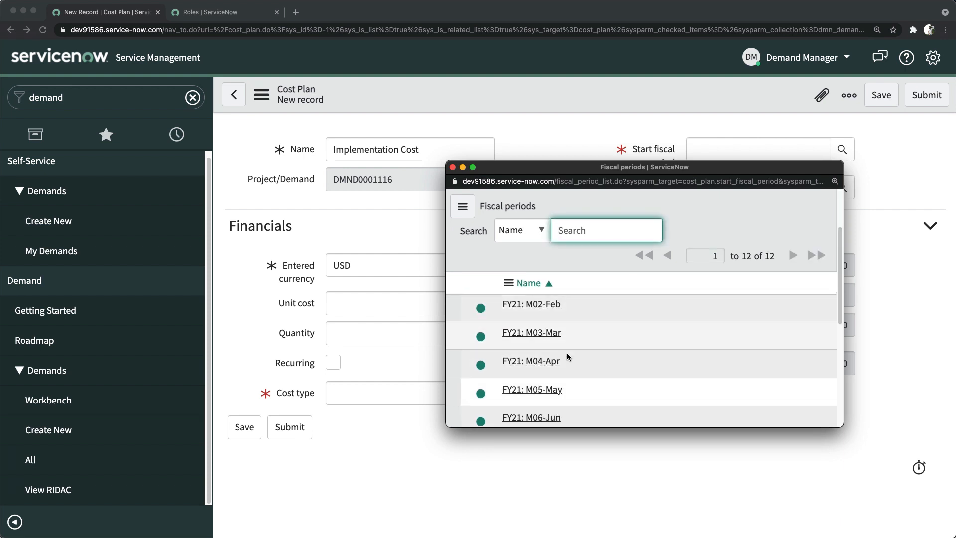
pyautogui.click(545, 418)
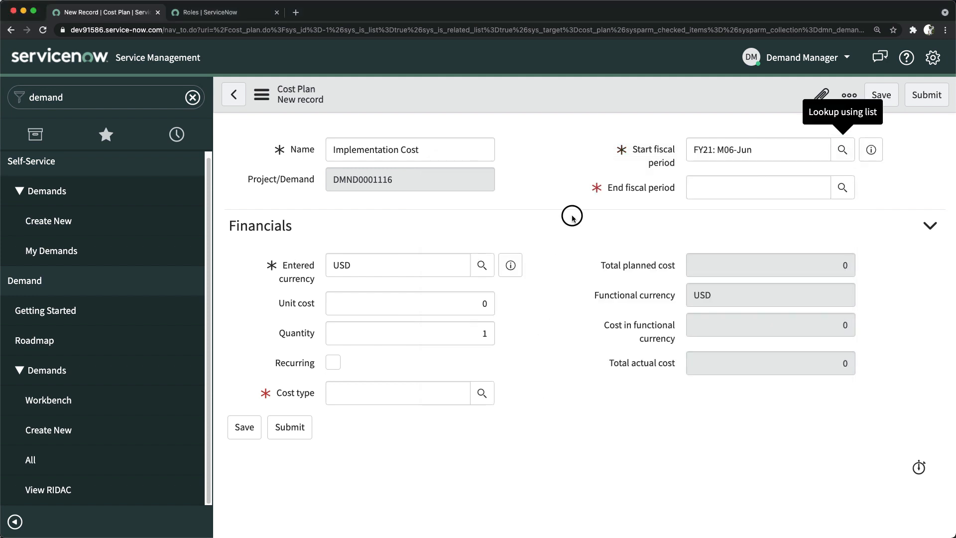
# Filter the fiscal periods by *21 and set the cost plan's end fiscal period to FY21: M12-Dec.
pyautogui.click(841, 191)
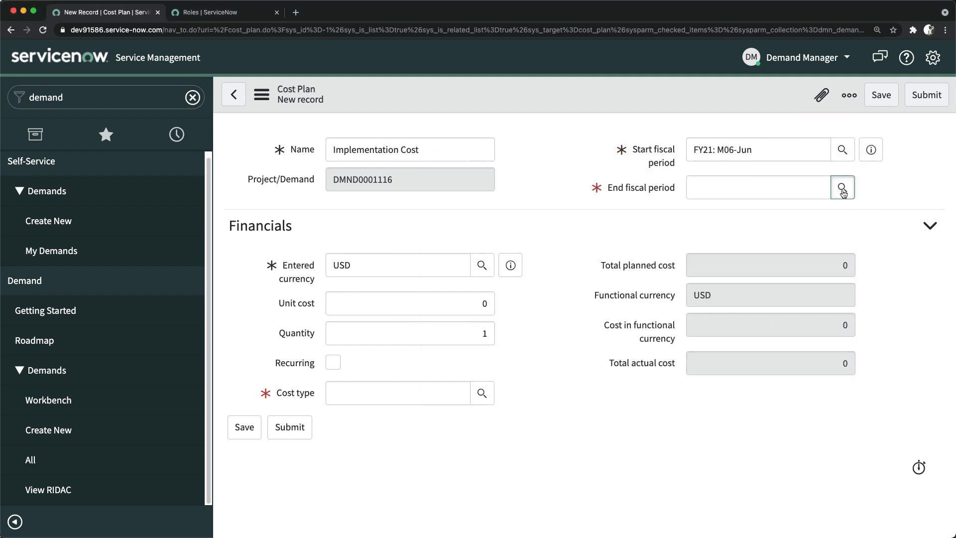
pyautogui.scroll(-5, 550, 386)
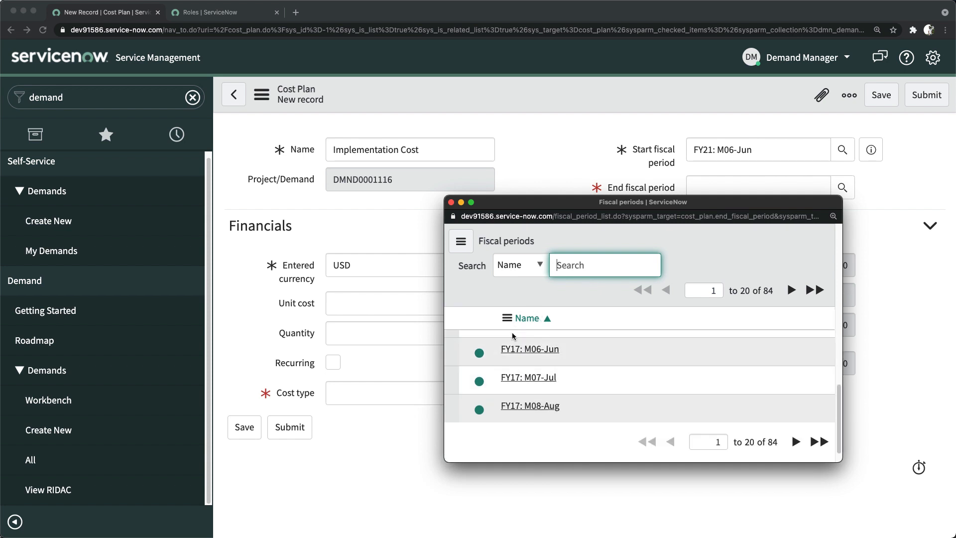
pyautogui.scroll(5, 529, 343)
pyautogui.click(537, 371)
pyautogui.write('*2')
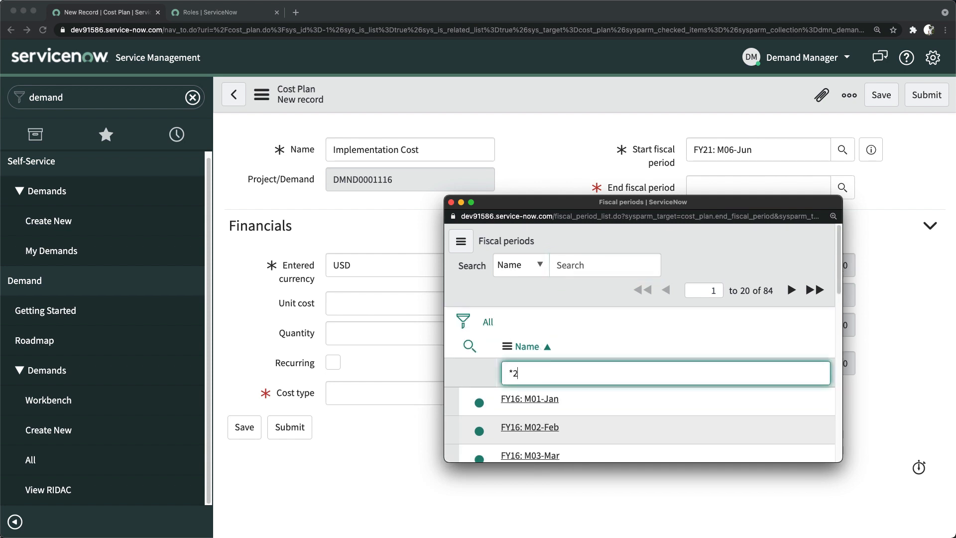
pyautogui.write('1')
pyautogui.press('Return')
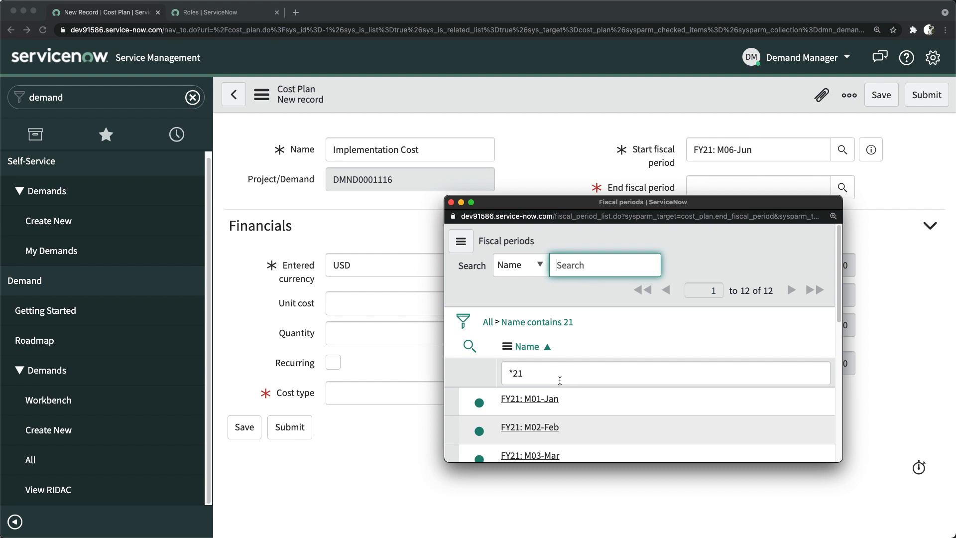
pyautogui.scroll(-3, 560, 380)
pyautogui.click(548, 381)
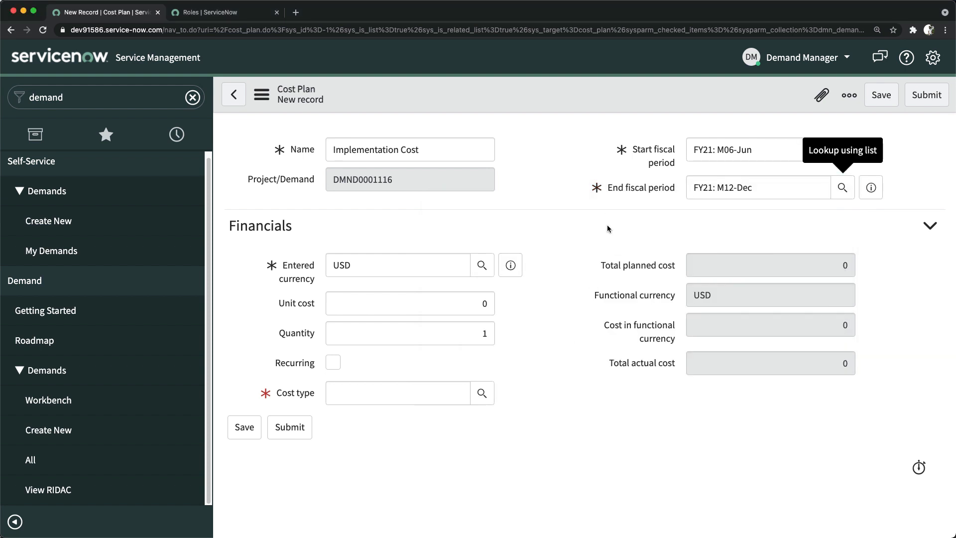
pyautogui.click(341, 301)
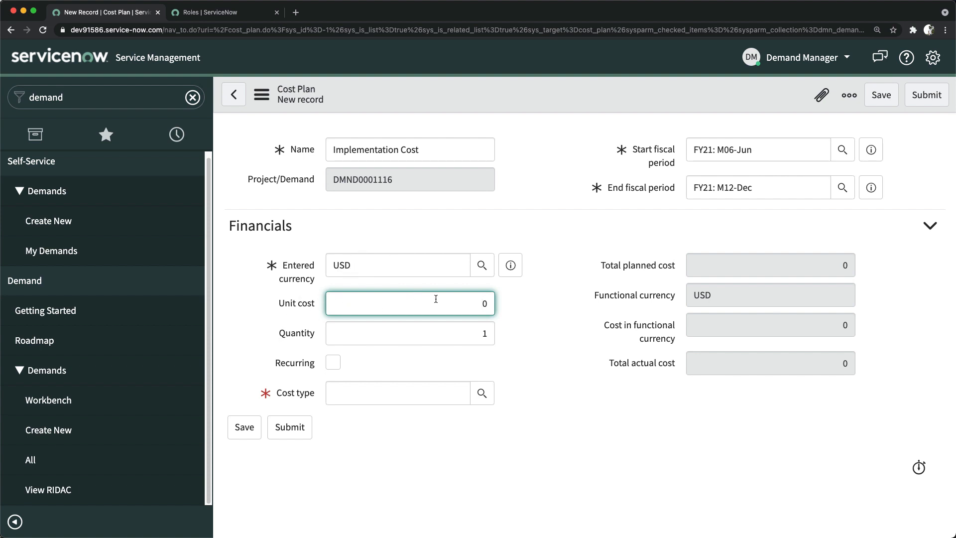
pyautogui.click(268, 332)
pyautogui.click(536, 347)
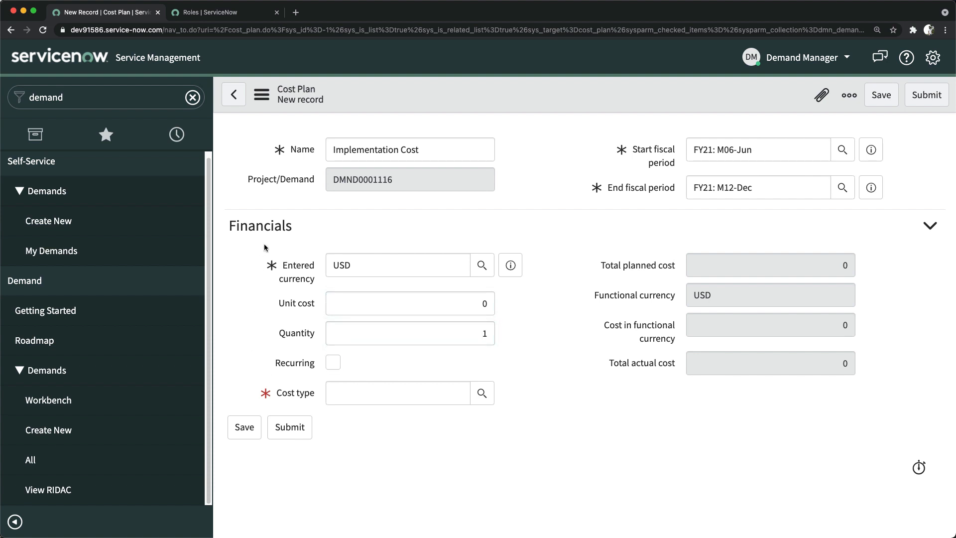
# Set the cost plan's cost type to Software Opex from the cost type definitions.
pyautogui.click(480, 401)
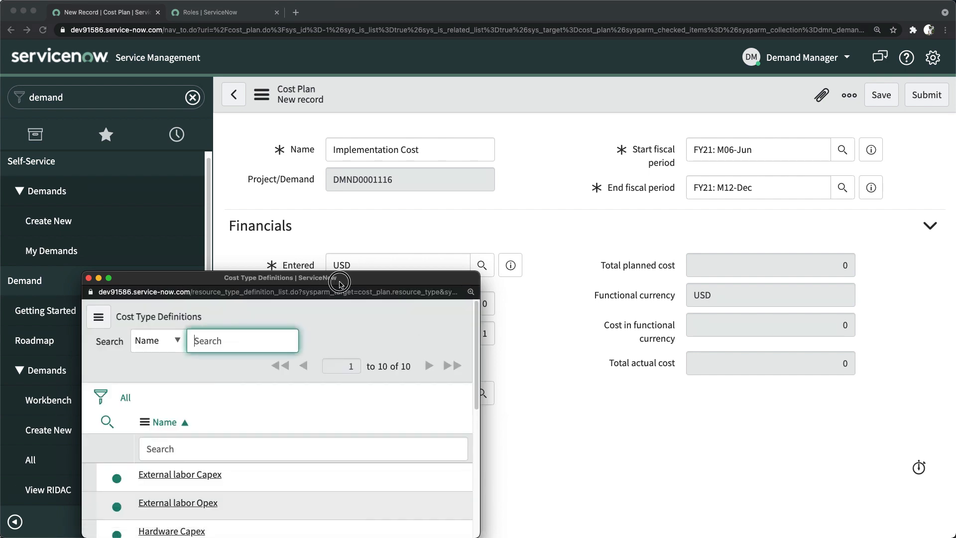
pyautogui.moveTo(339, 282); pyautogui.dragTo(404, 193)
pyautogui.scroll(-5, 333, 347)
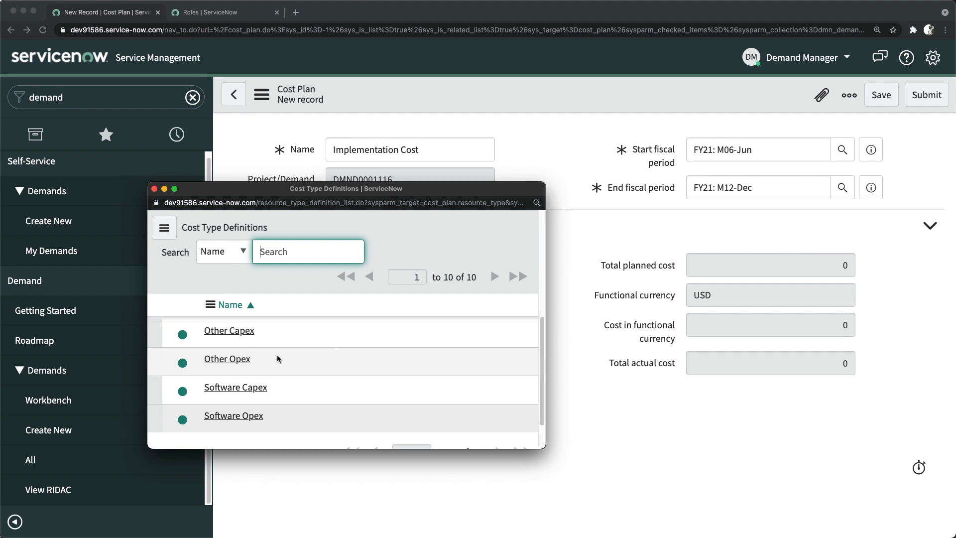
pyautogui.scroll(-2, 256, 381)
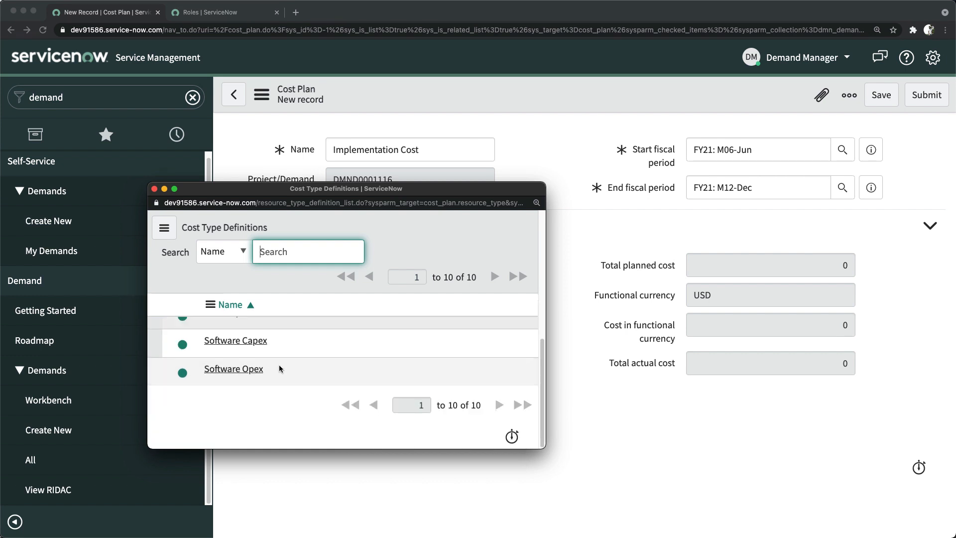
pyautogui.click(236, 371)
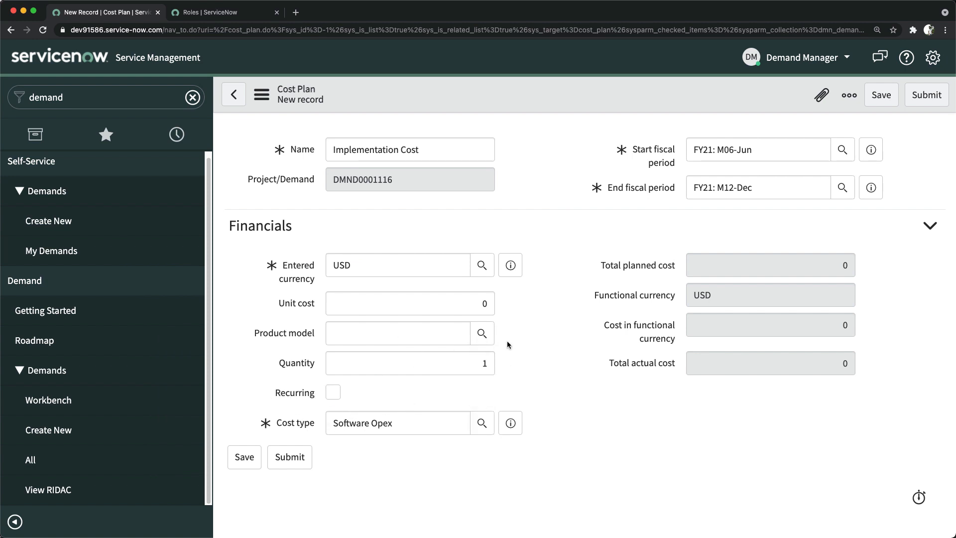
# Search the product models for names containing "servicenow" and assign Service-now.com ServiceNow as the cost plan's product model.
pyautogui.click(480, 339)
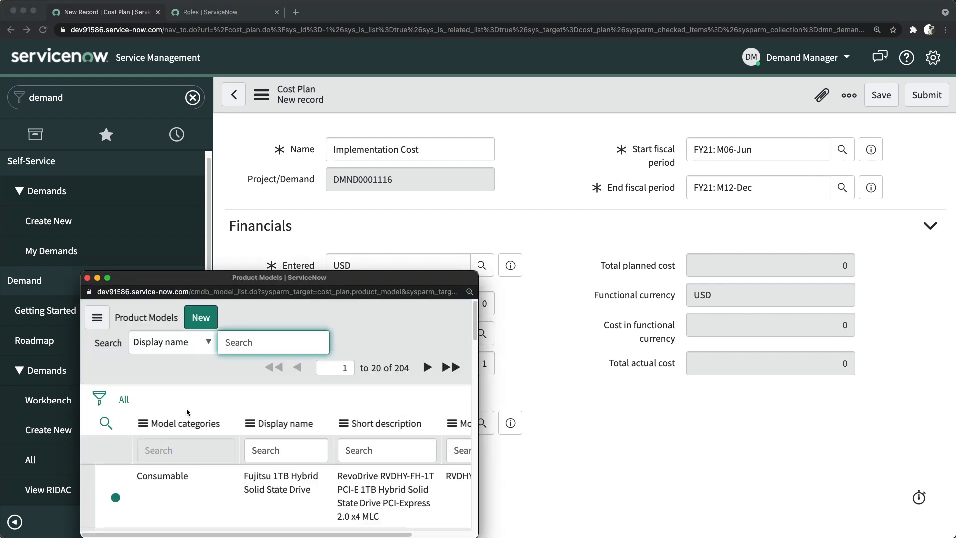
pyautogui.write('*servicenow')
pyautogui.press('Return')
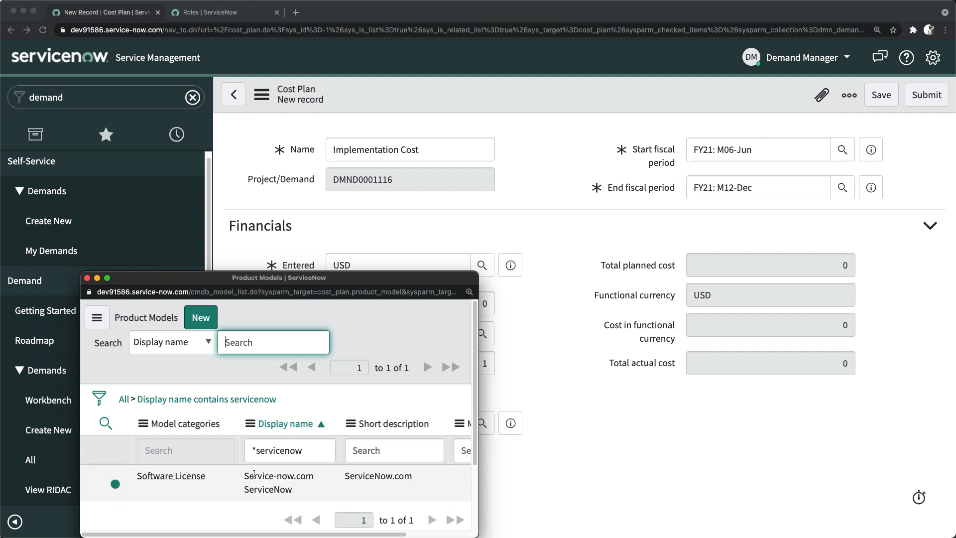
pyautogui.click(181, 485)
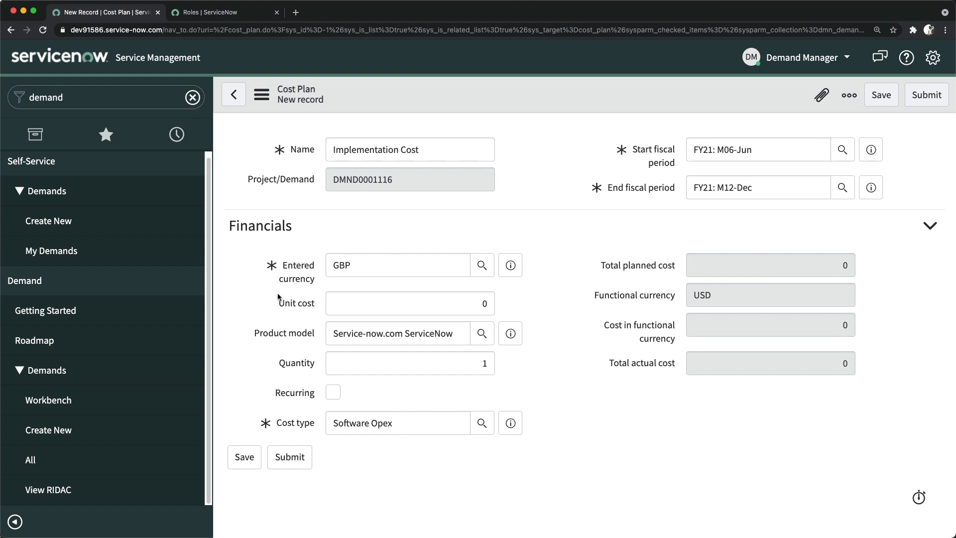
pyautogui.click(410, 311)
pyautogui.write('df')
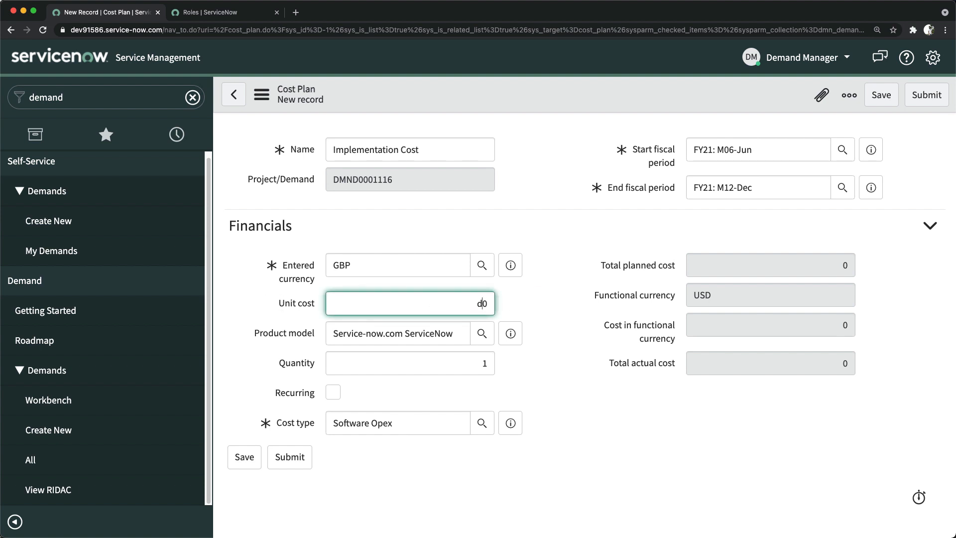
pyautogui.press('BackSpace')
pyautogui.press('BackSpace')
pyautogui.press('BackSpace')
pyautogui.write('0')
pyautogui.click(561, 301)
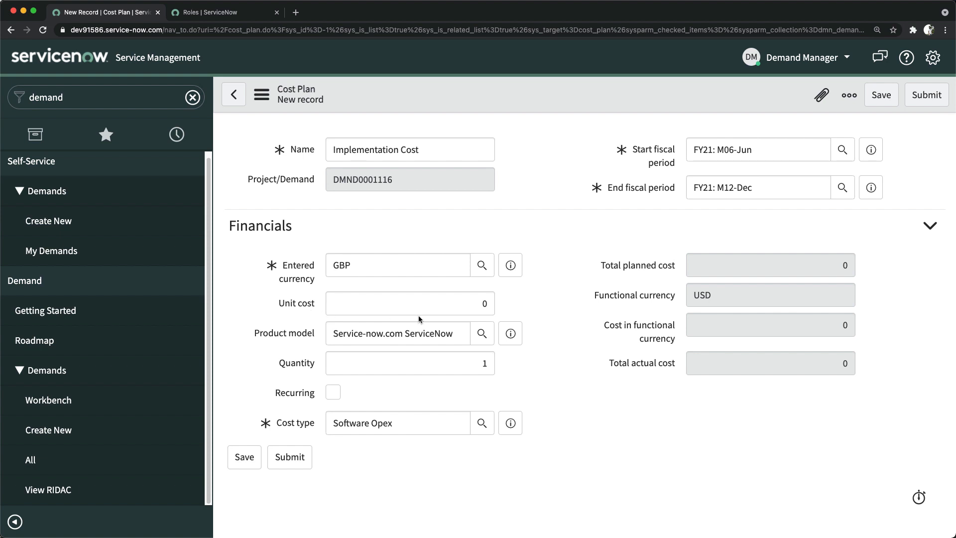
# Set the cost plan's unit cost to 10.
pyautogui.moveTo(462, 302); pyautogui.dragTo(564, 308)
pyautogui.write('10')
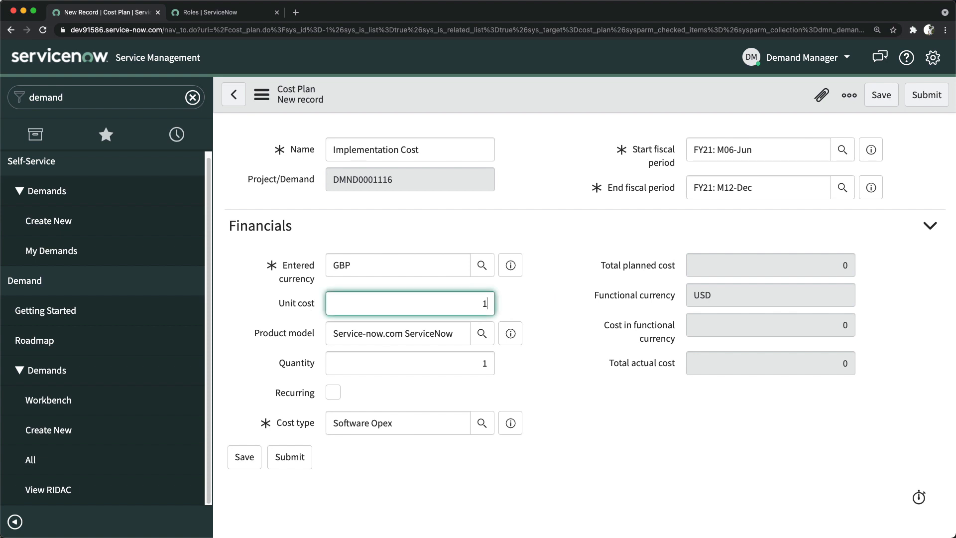
pyautogui.click(535, 298)
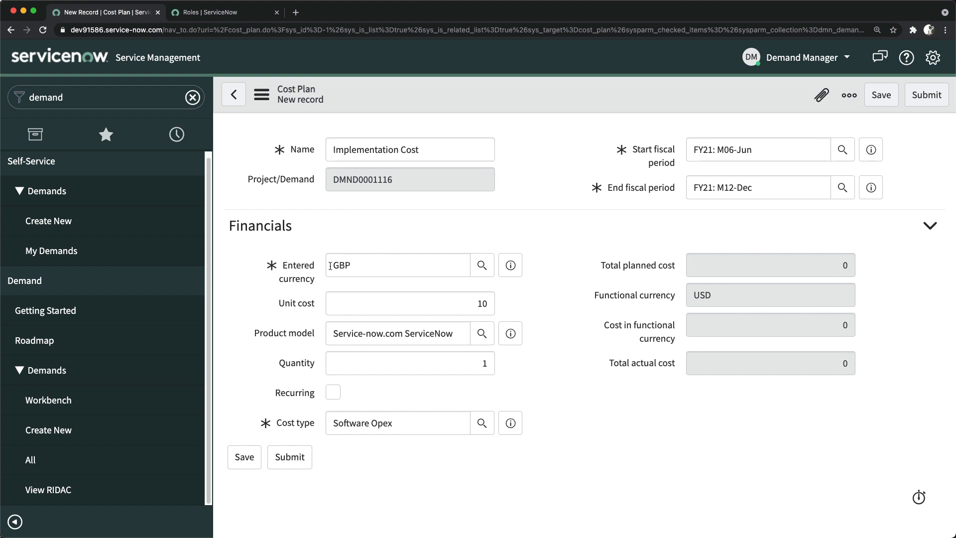
# Change the cost plan's entered currency to USD and submit the new record.
pyautogui.click(356, 272)
pyautogui.doubleClick(362, 267)
pyautogui.write('u')
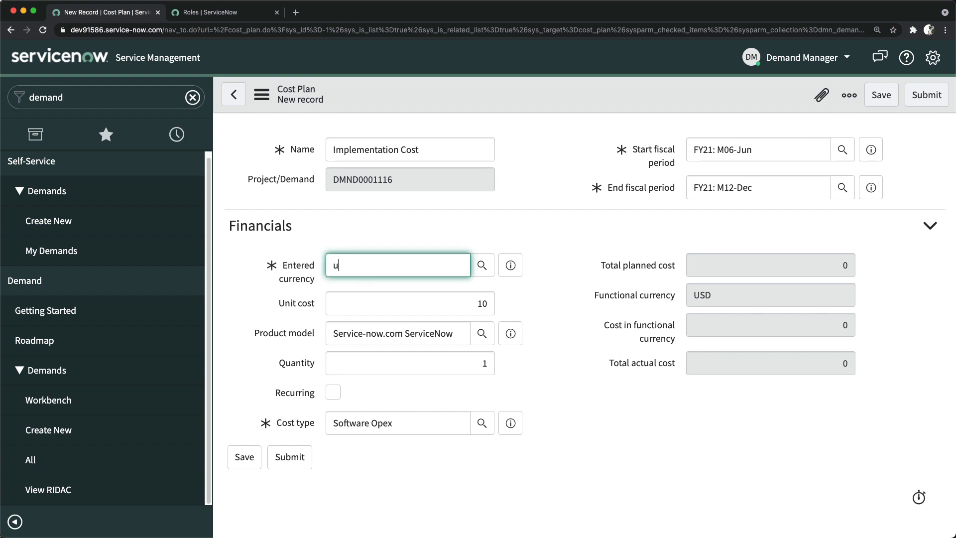
pyautogui.click(371, 284)
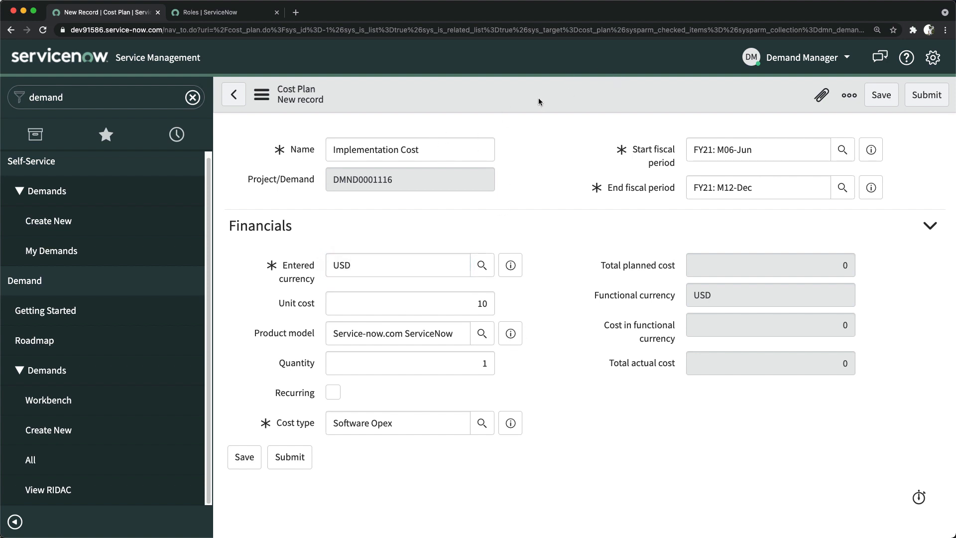
pyautogui.click(926, 94)
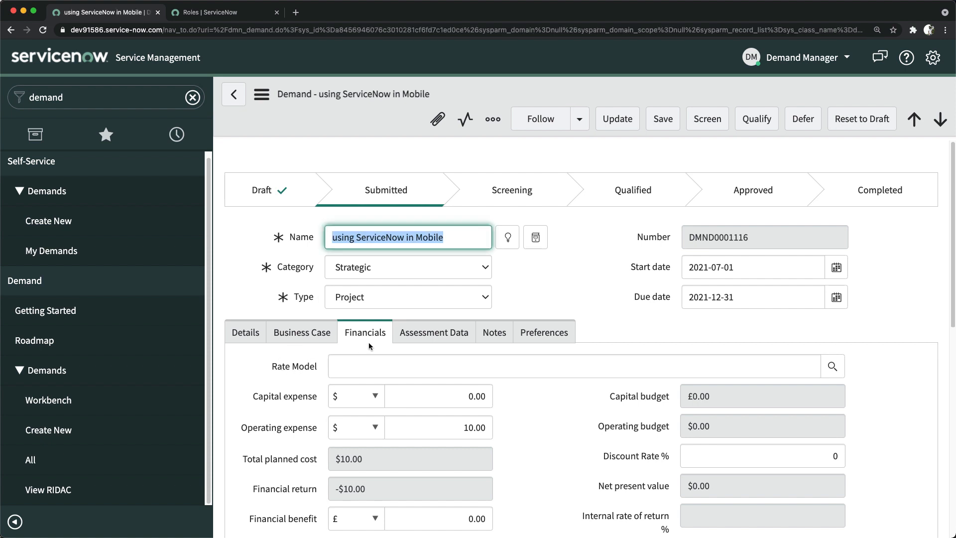
# Check the demand's financial figures and open the Implementation Cost record from its related cost plans.
pyautogui.scroll(-3, 518, 308)
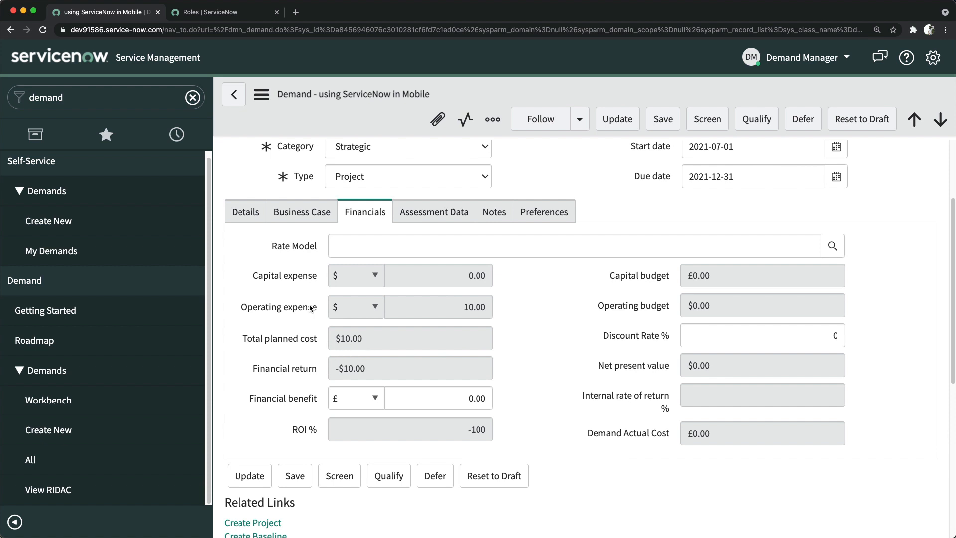
pyautogui.moveTo(296, 343)
pyautogui.scroll(-6, 471, 372)
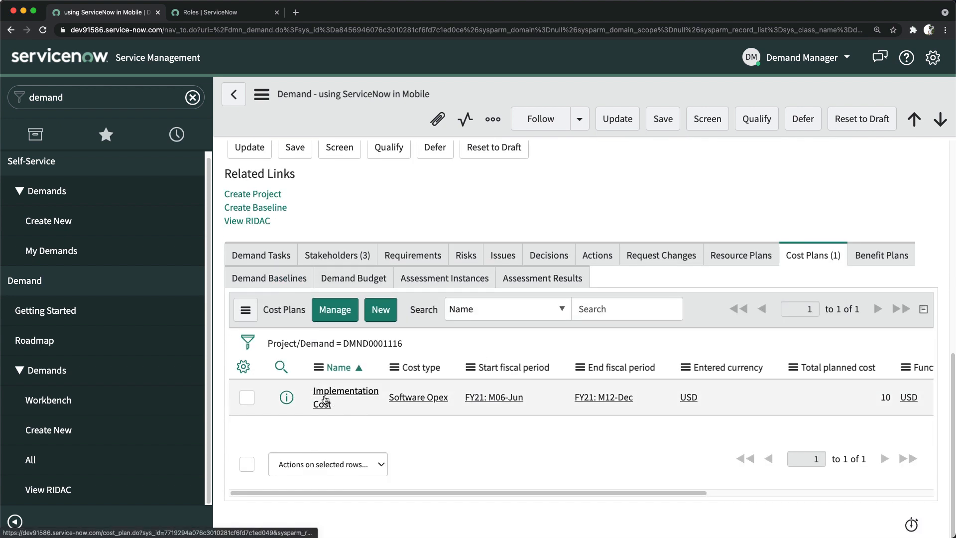
pyautogui.click(325, 399)
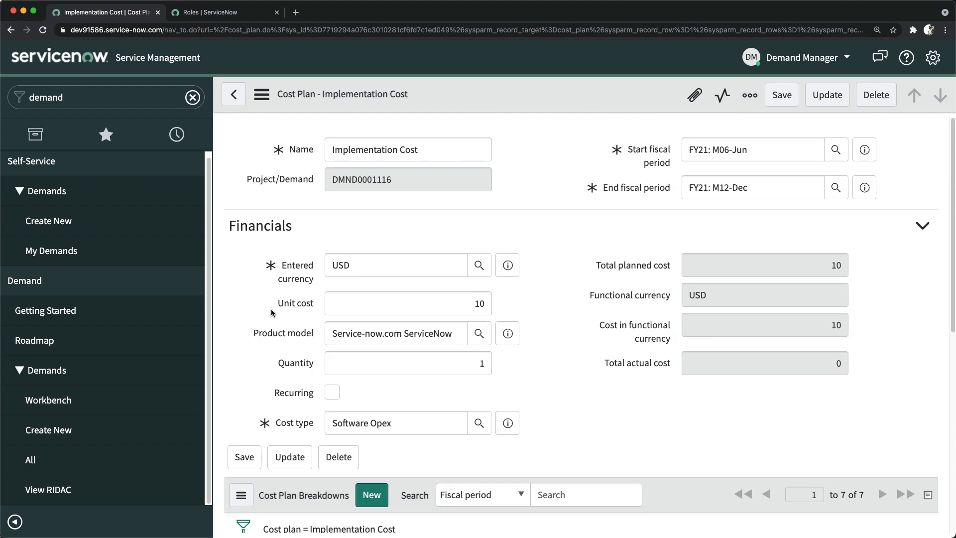
# Set the Implementation Cost plan's unit cost to 10,000 and update the record.
pyautogui.click(468, 302)
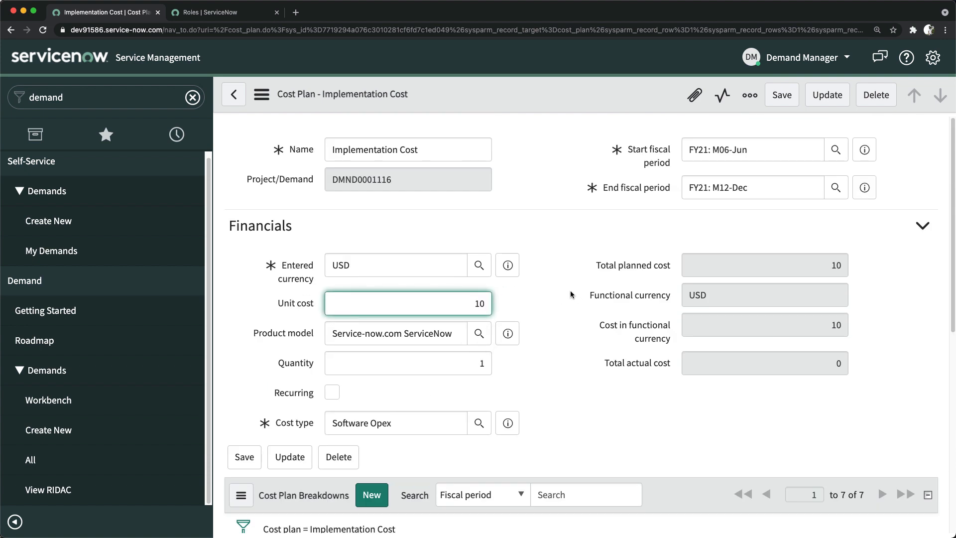
pyautogui.write('12')
pyautogui.press('BackSpace')
pyautogui.press('BackSpace')
pyautogui.write('000')
pyautogui.click(566, 260)
pyautogui.scroll(-8, 561, 389)
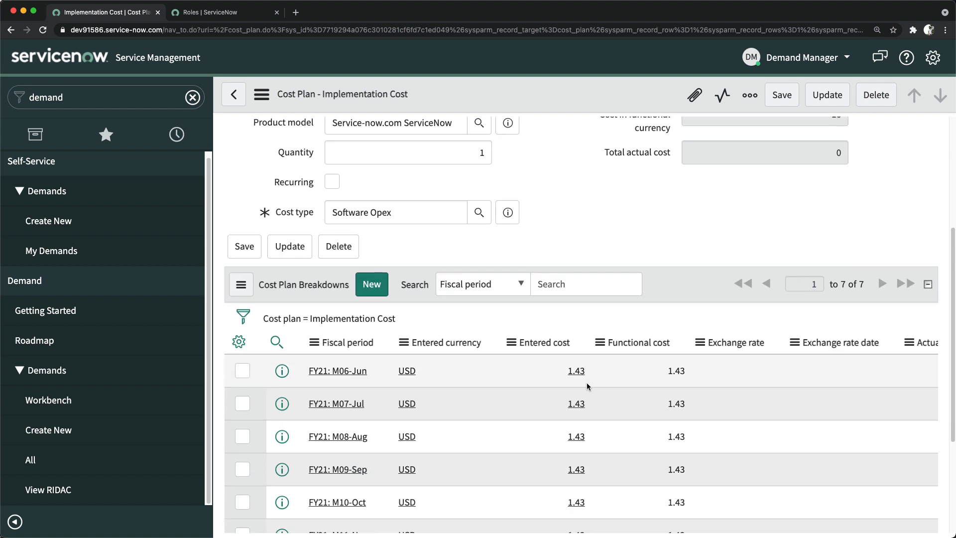
pyautogui.scroll(8, 620, 374)
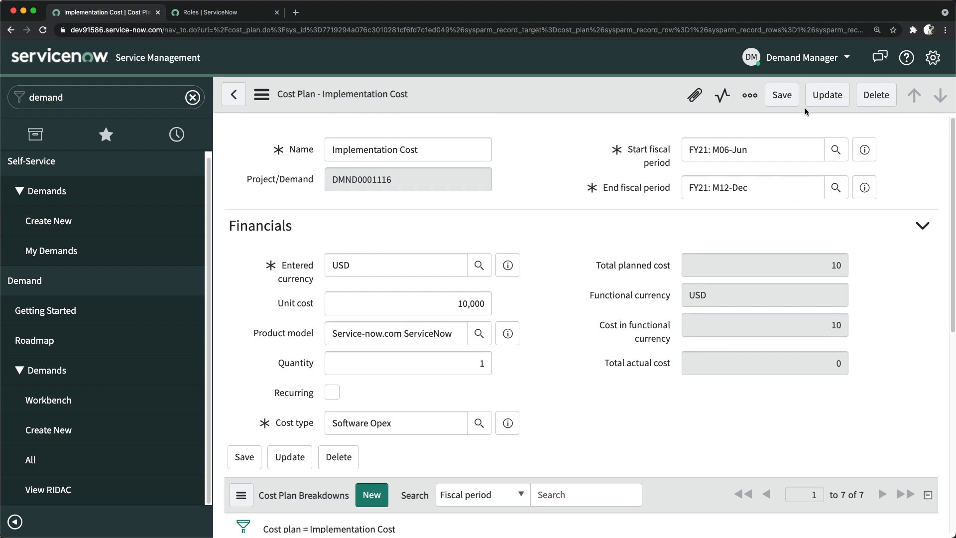
pyautogui.click(827, 100)
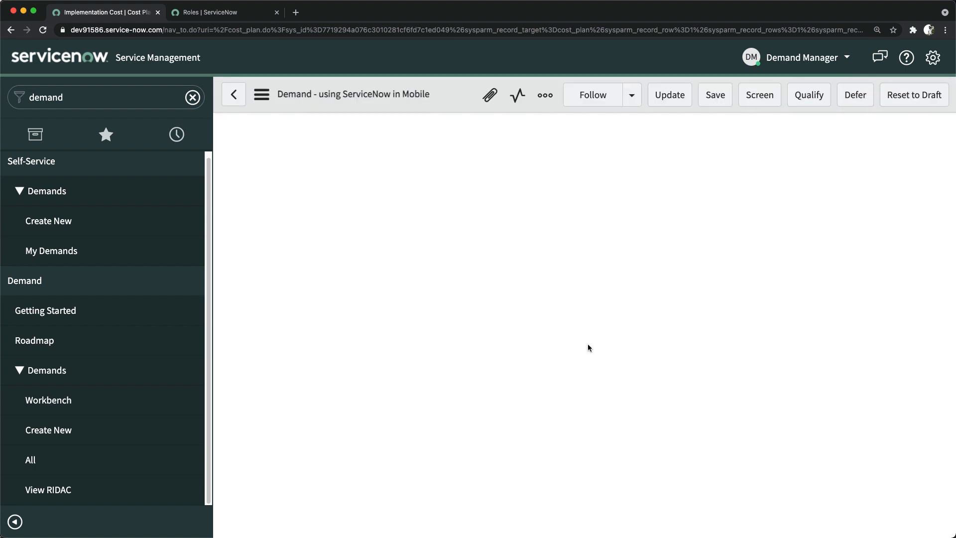
# Review the demand's expense, planned cost and return figures, and its related cost plan entry.
pyautogui.scroll(-3, 583, 363)
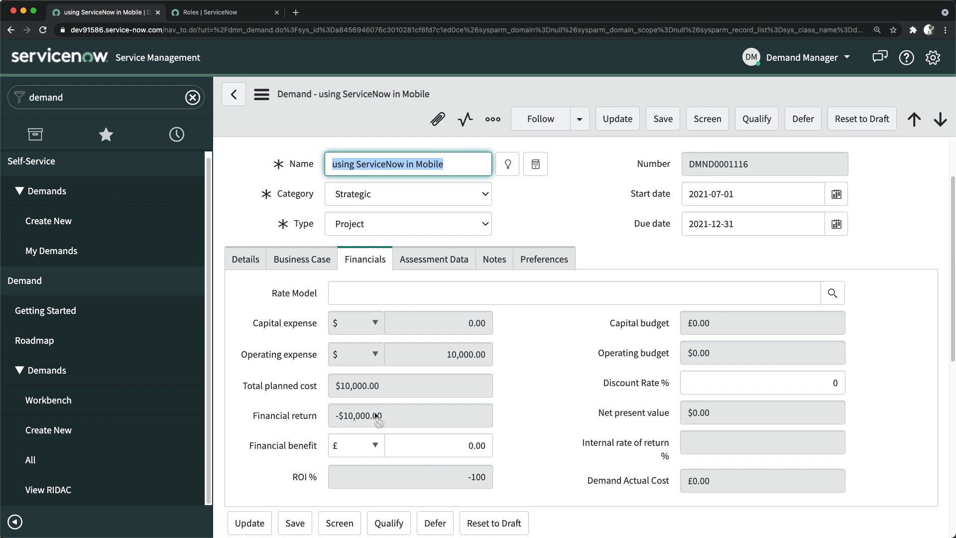
pyautogui.scroll(-1, 412, 423)
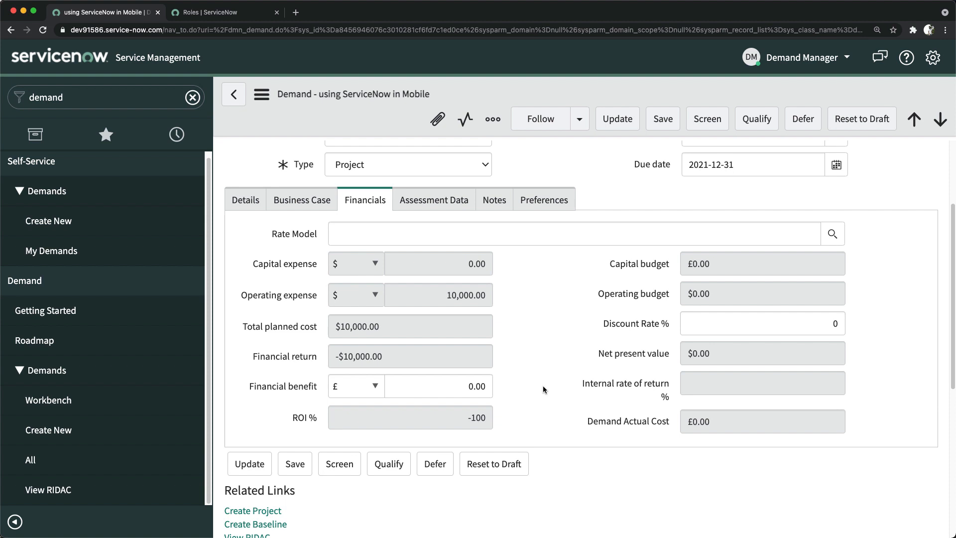
pyautogui.scroll(-6, 488, 369)
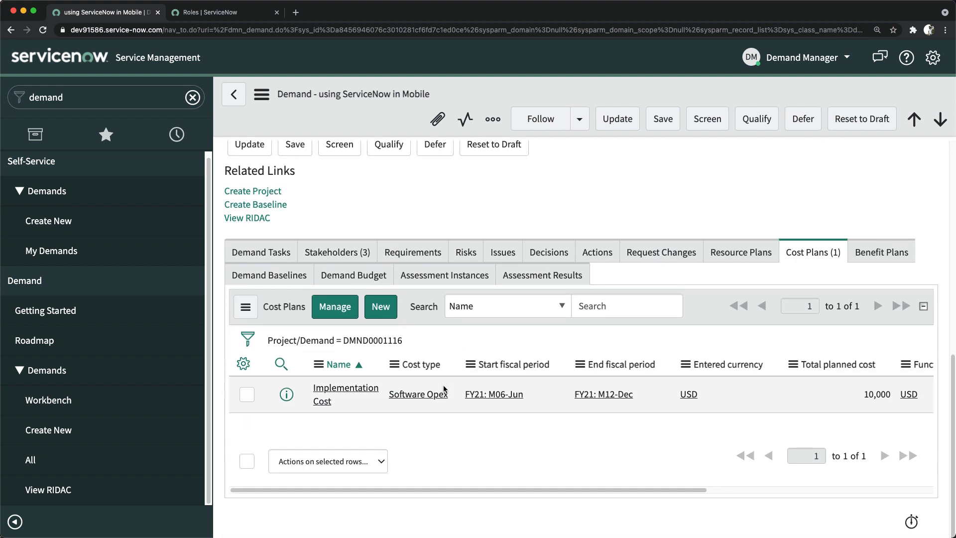
# Open the Implementation Cost plan, examine its cost breakdown by fiscal period, and return to the demand.
pyautogui.click(323, 393)
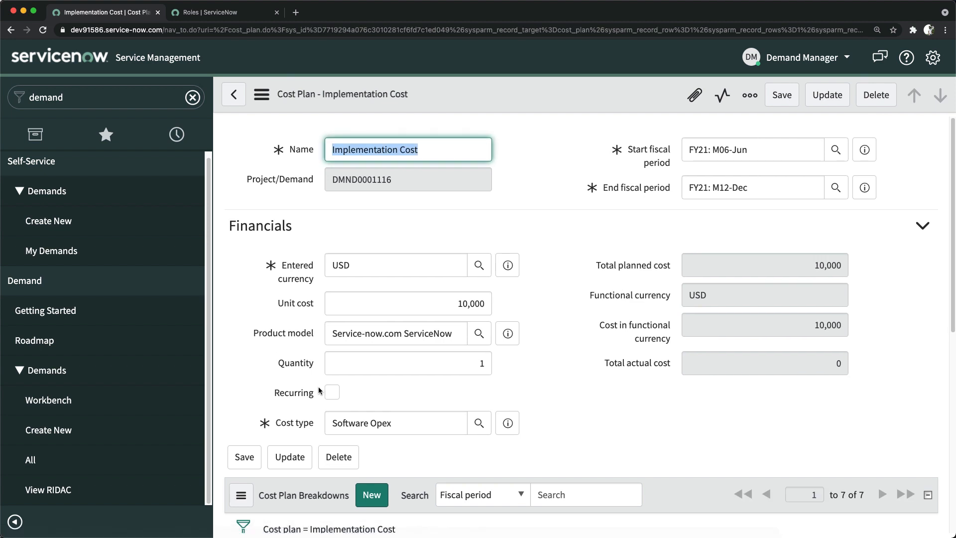
pyautogui.scroll(-7, 521, 307)
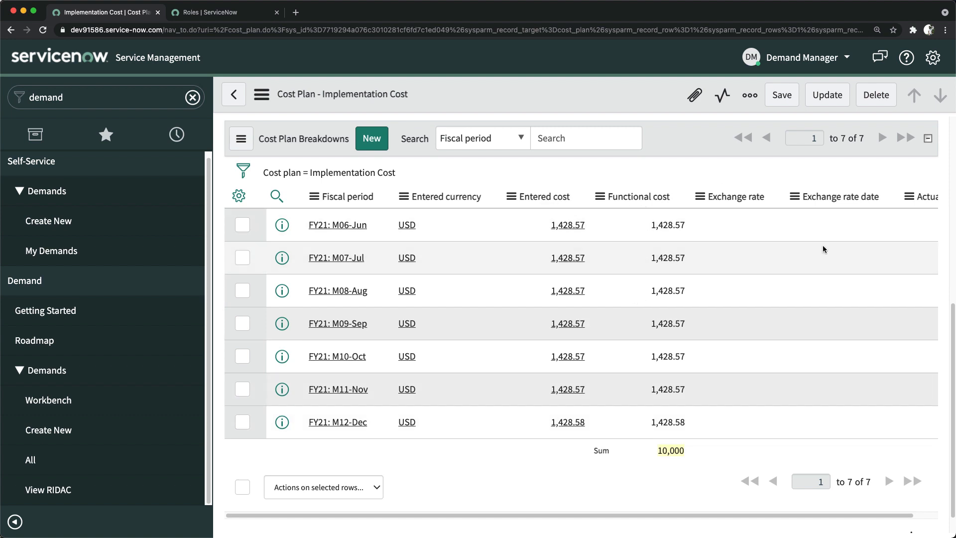
pyautogui.scroll(-1, 518, 266)
pyautogui.scroll(10, 572, 267)
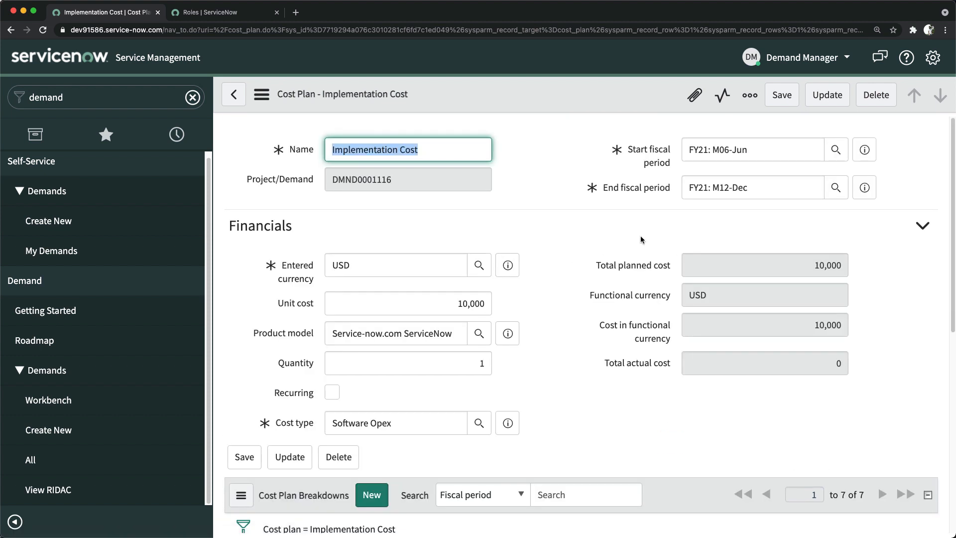
pyautogui.scroll(-6, 623, 249)
pyautogui.scroll(6, 602, 269)
pyautogui.click(10, 30)
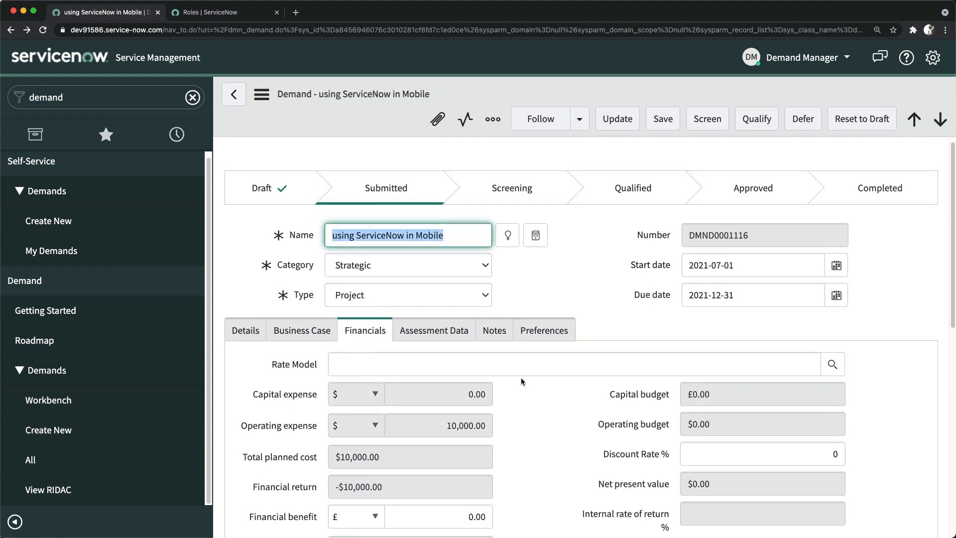
# Look over the demand's financials and display its related stakeholders with their portfolios, functions and influence.
pyautogui.scroll(-3, 521, 382)
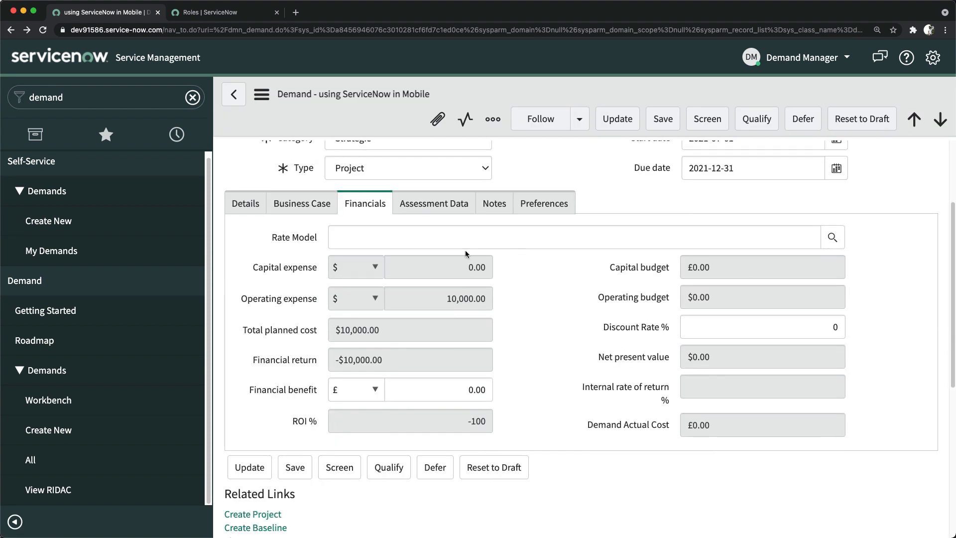
pyautogui.click(390, 234)
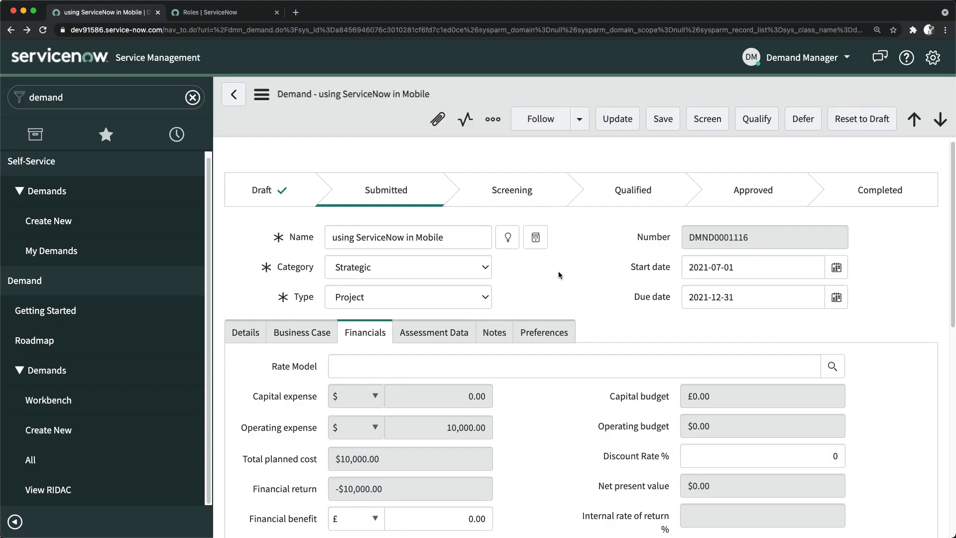
pyautogui.scroll(-7, 529, 313)
pyautogui.scroll(-2, 537, 314)
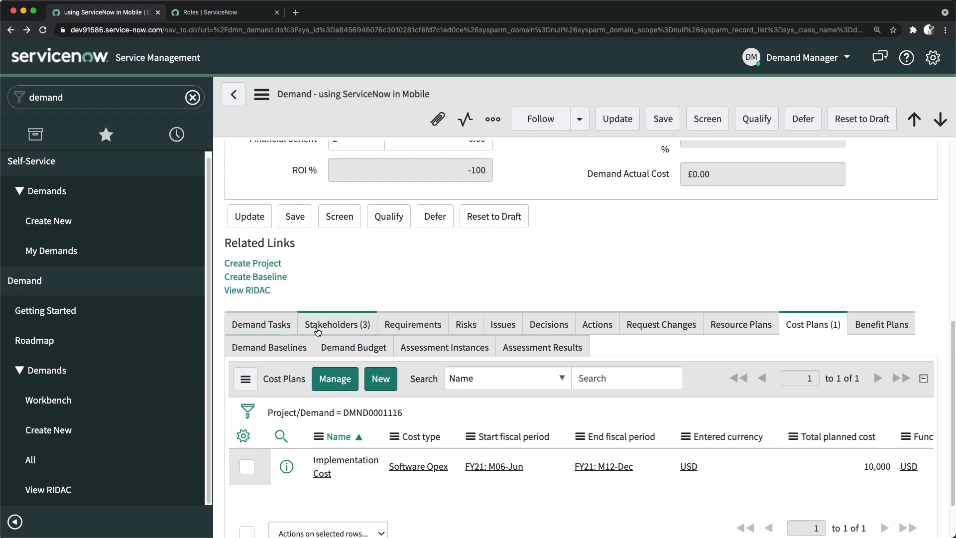
pyautogui.click(344, 325)
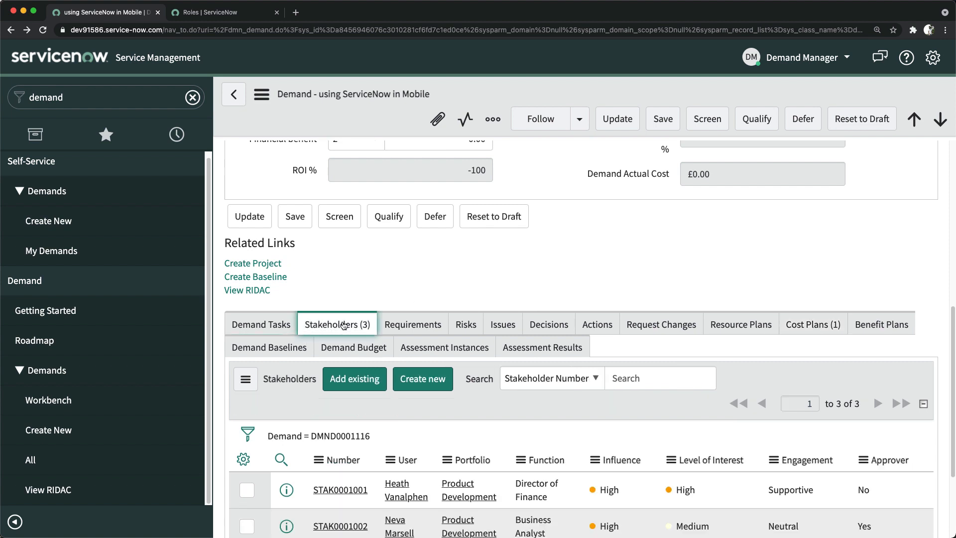
pyautogui.scroll(-3, 357, 345)
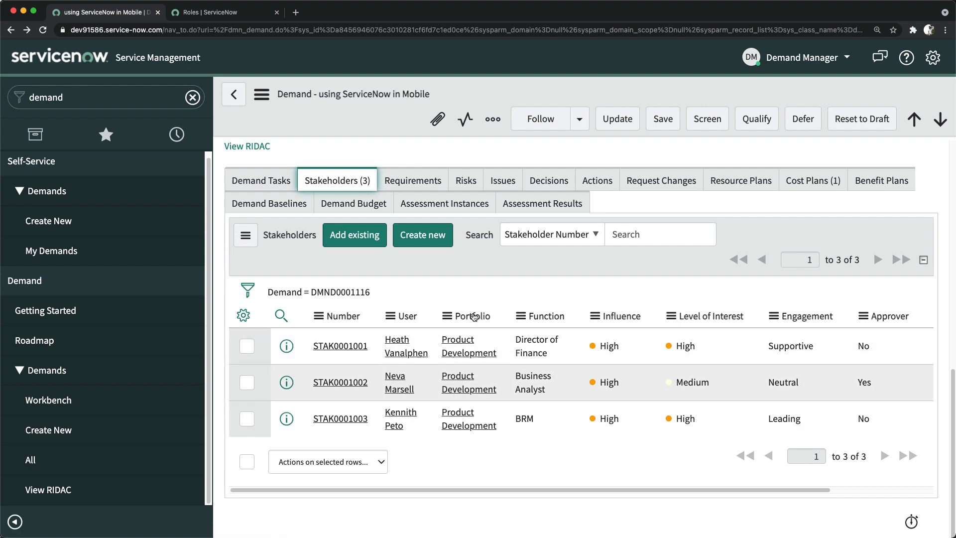
# Examine the demand's details, including its portfolio and collaborators, alongside the stakeholder list.
pyautogui.scroll(10, 471, 315)
pyautogui.click(246, 239)
pyautogui.scroll(-1, 330, 243)
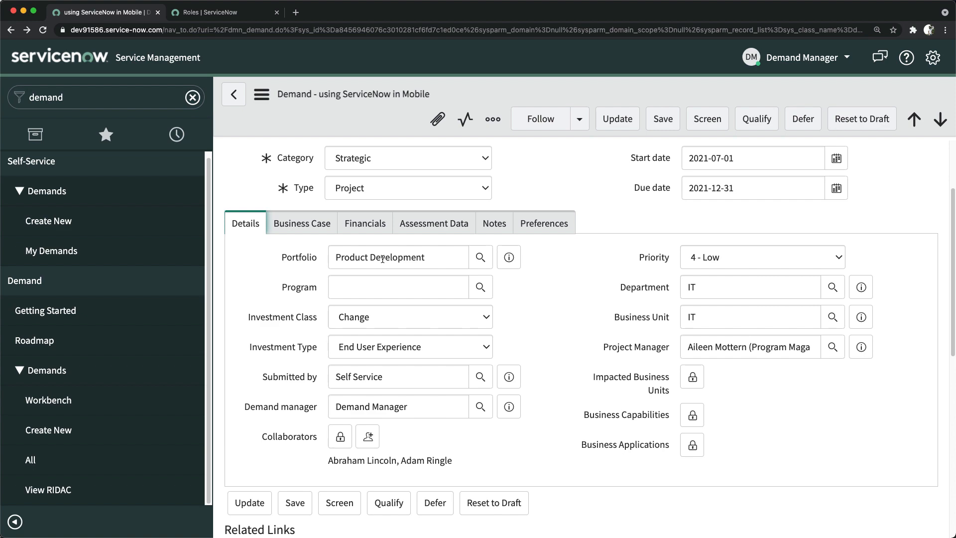
pyautogui.scroll(-4, 393, 264)
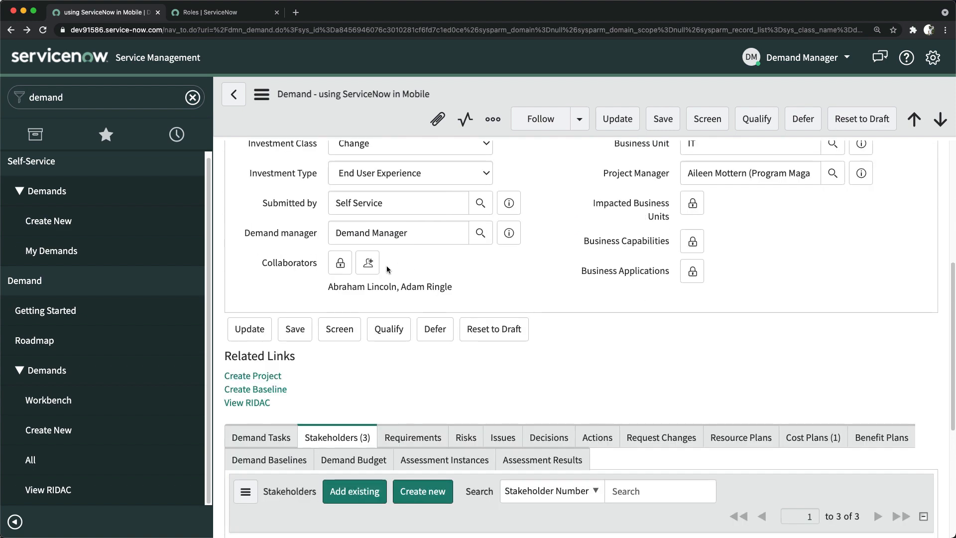
pyautogui.scroll(2, 370, 312)
pyautogui.scroll(5, 374, 315)
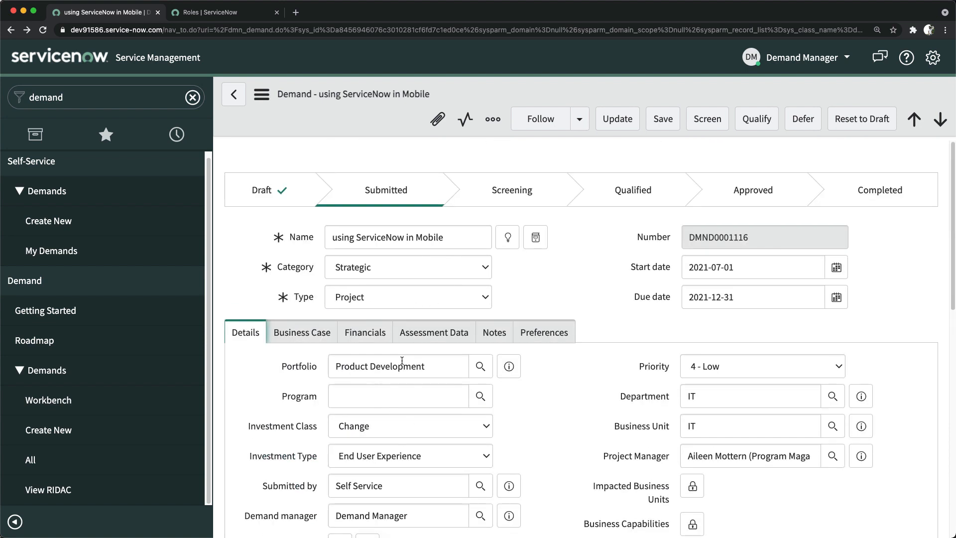
pyautogui.scroll(-10, 393, 461)
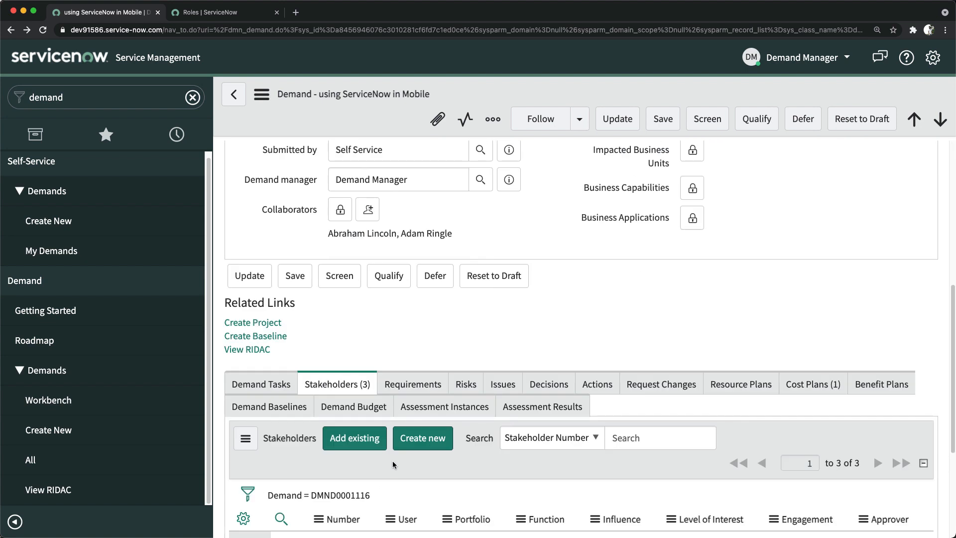
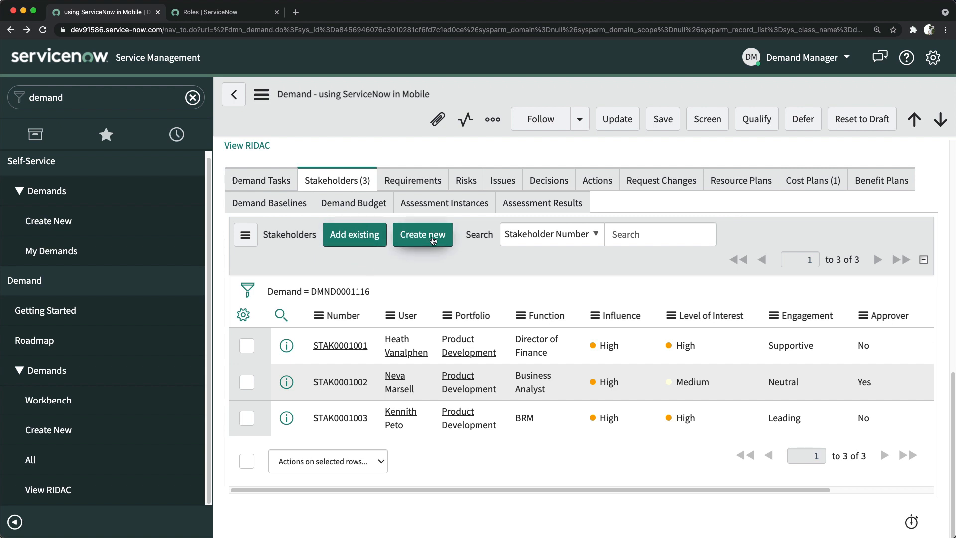
# Add the first listed existing stakeholder from the Digital/Business Transformation portfolio to the demand and save the stakeholder list.
pyautogui.click(359, 243)
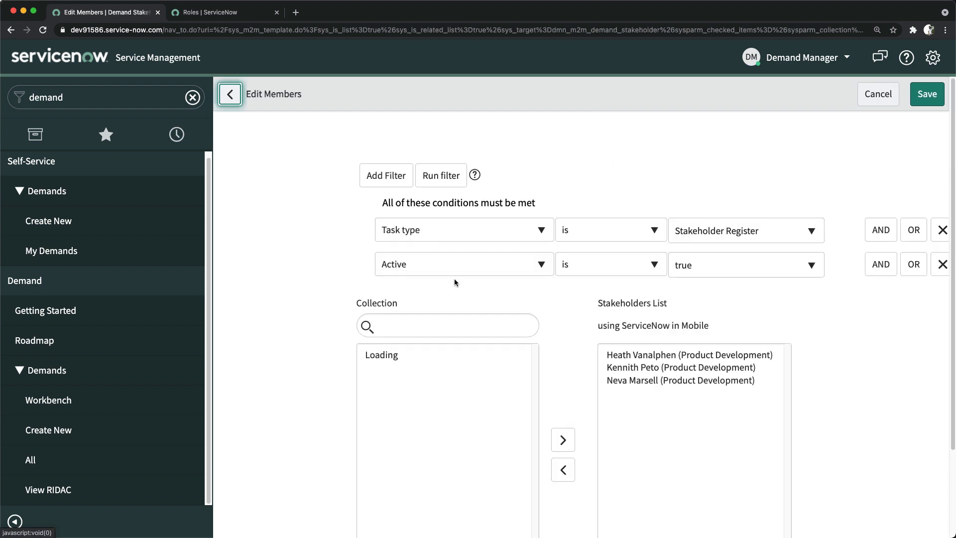
pyautogui.scroll(-3, 448, 280)
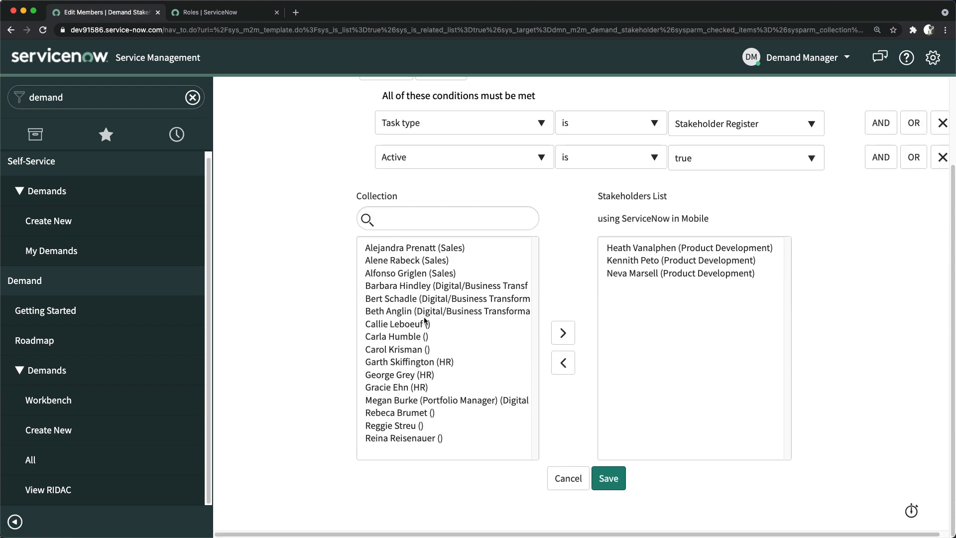
pyautogui.doubleClick(417, 287)
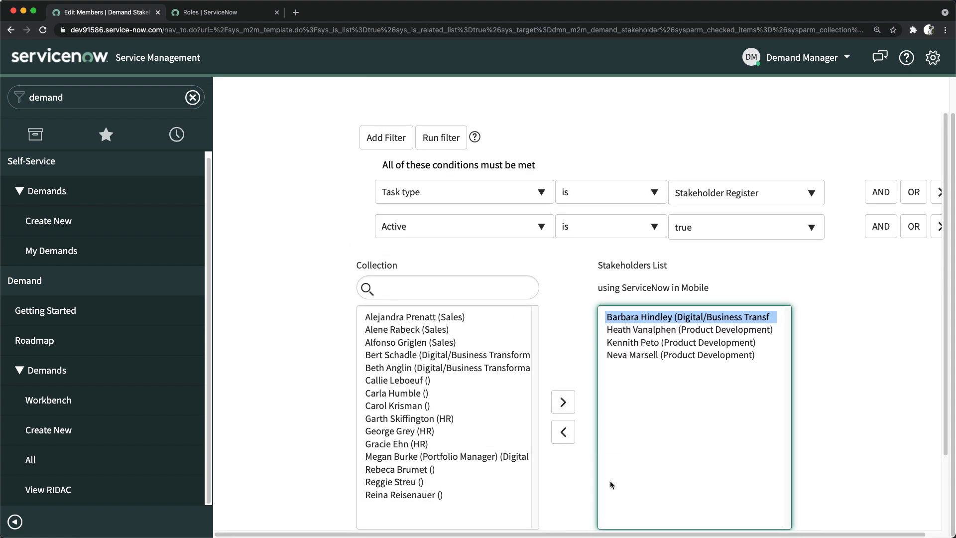
pyautogui.scroll(-3, 617, 485)
pyautogui.click(618, 462)
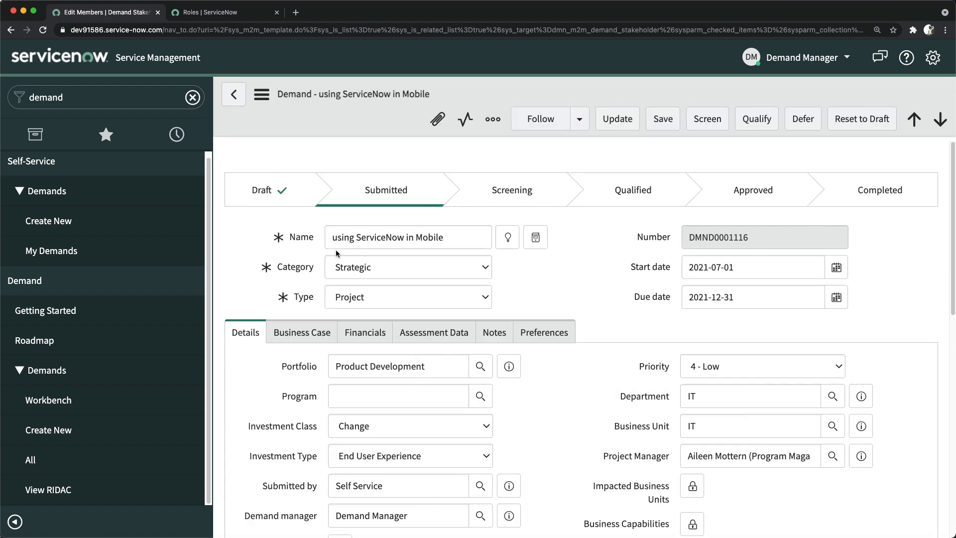
# Review the demand's details and its related stakeholder list, including each stakeholder's portfolio, influence, interest, engagement and approver setting.
pyautogui.scroll(-20, 412, 265)
pyautogui.scroll(18, 521, 287)
pyautogui.scroll(-4, 529, 290)
pyautogui.scroll(-5, 527, 293)
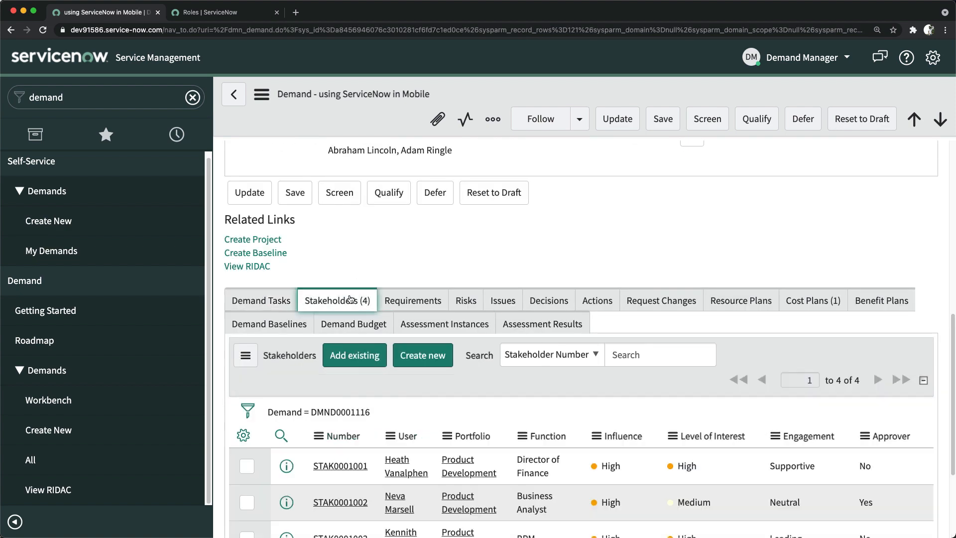
pyautogui.click(337, 305)
pyautogui.scroll(-4, 379, 344)
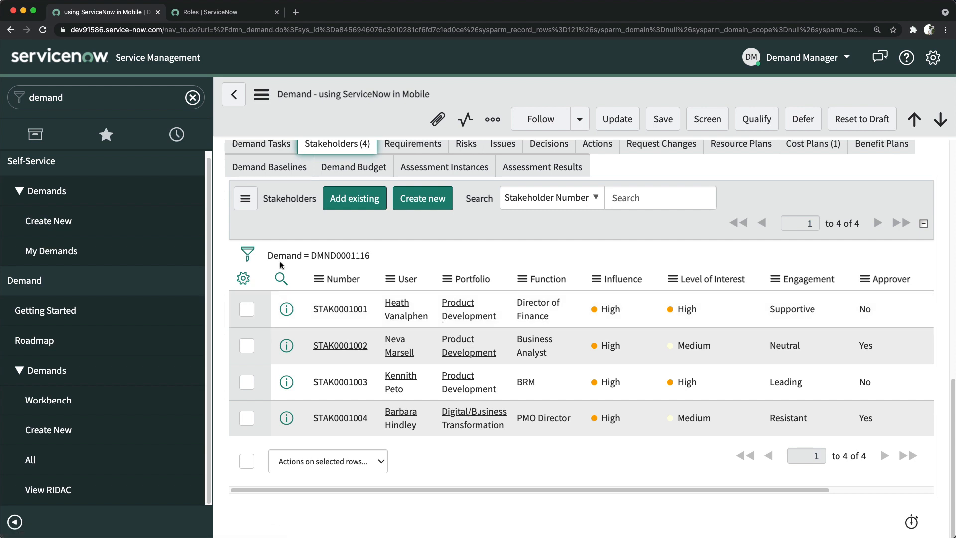
# Start a new stakeholder record from the demand, with the demand's first listed collaborator as user and level of interest High.
pyautogui.click(425, 204)
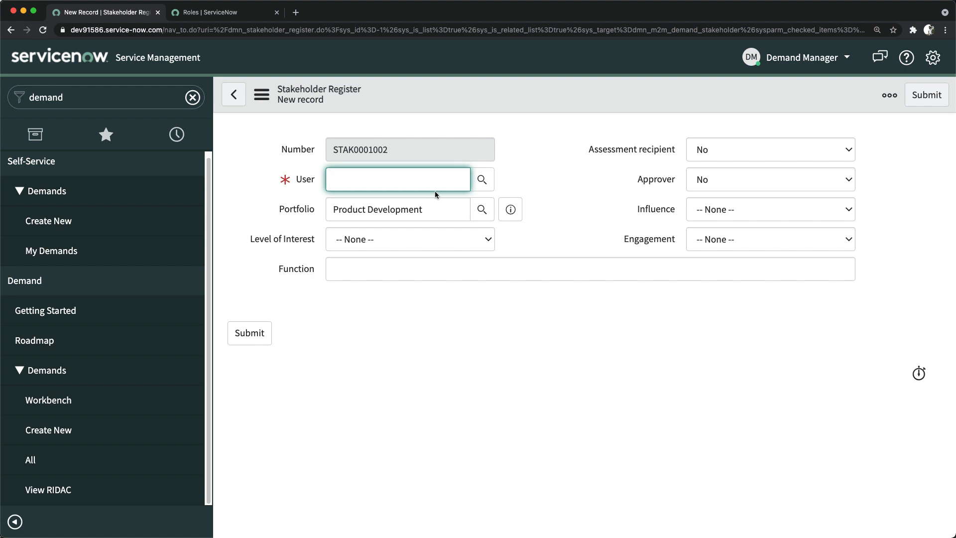
pyautogui.click(482, 180)
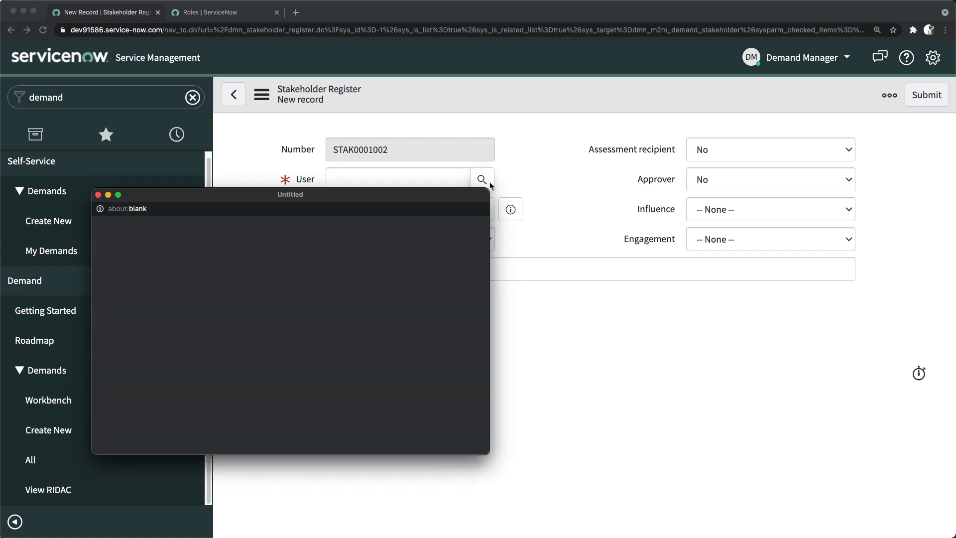
pyautogui.click(164, 401)
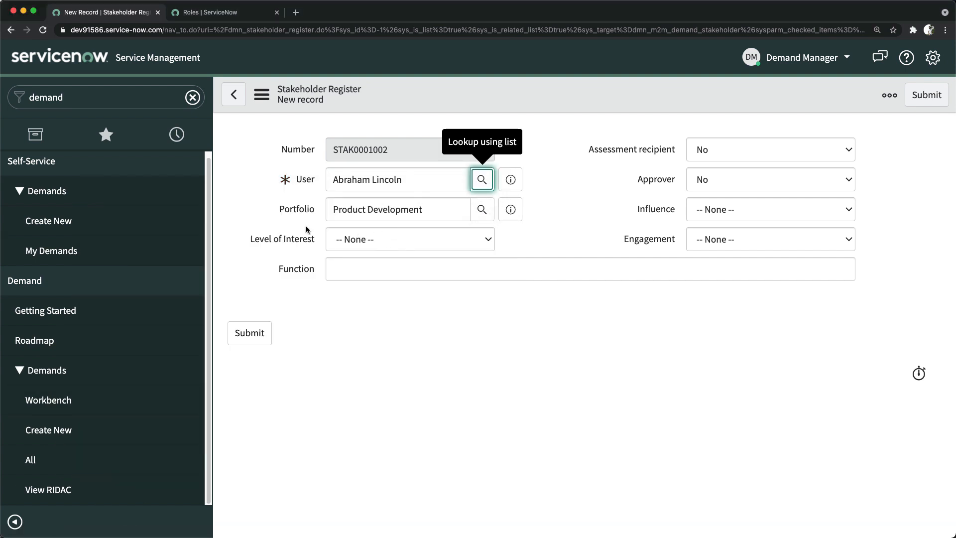
pyautogui.click(370, 242)
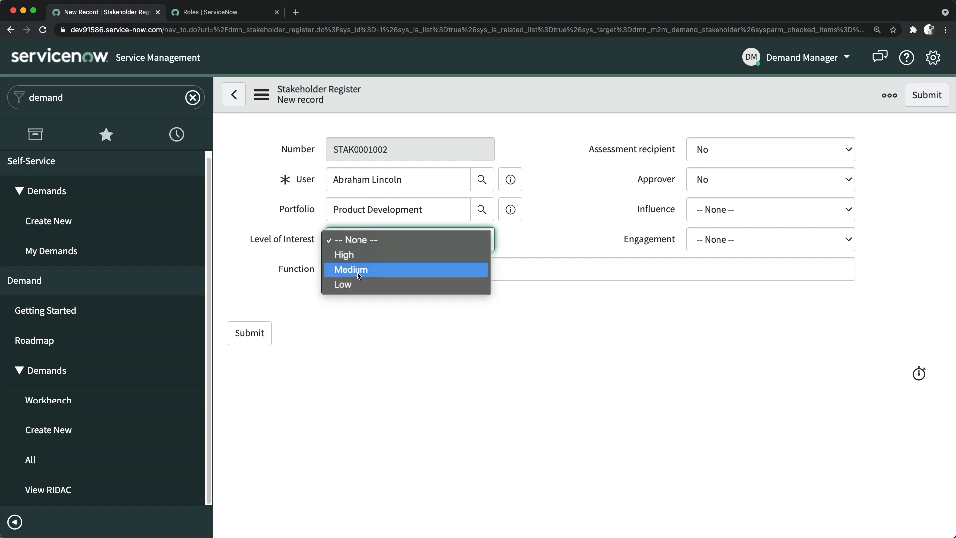
pyautogui.click(375, 269)
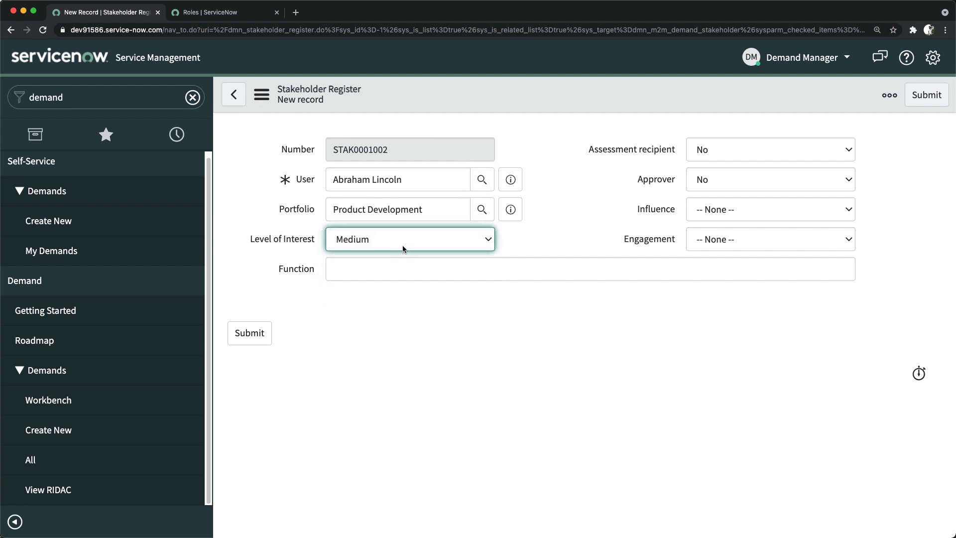
pyautogui.click(402, 246)
pyautogui.click(368, 222)
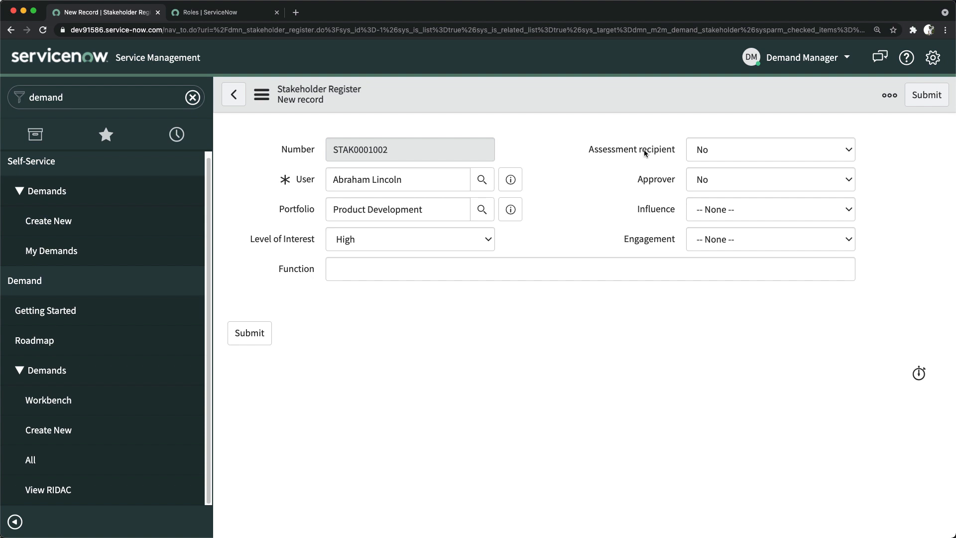
# Make the new stakeholder an assessment recipient and approver, with High influence and Leading engagement.
pyautogui.click(707, 149)
pyautogui.click(707, 164)
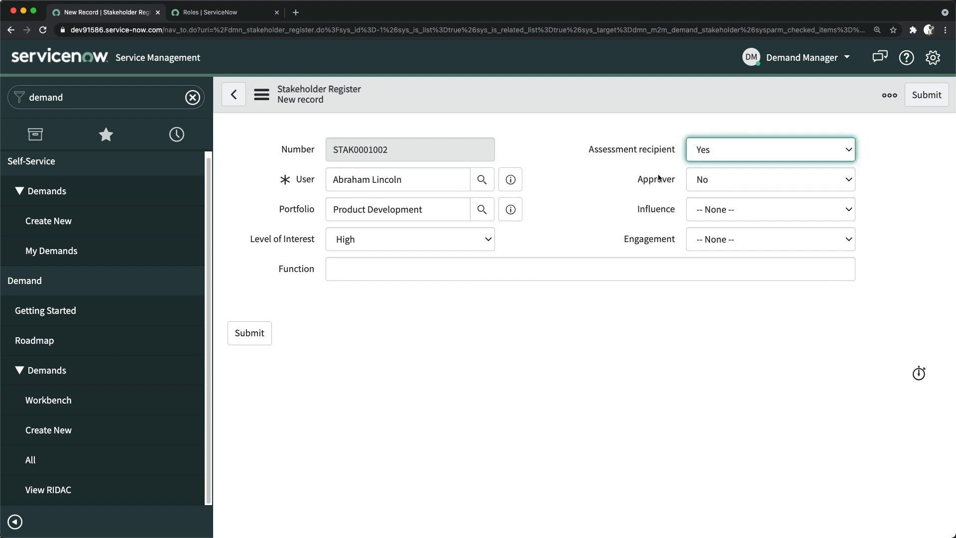
pyautogui.click(696, 180)
pyautogui.click(709, 194)
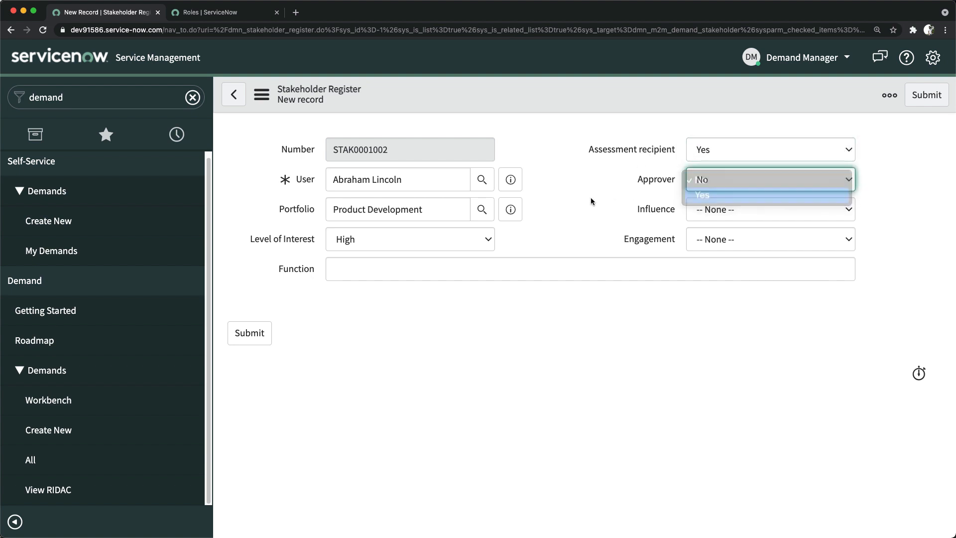
pyautogui.click(705, 209)
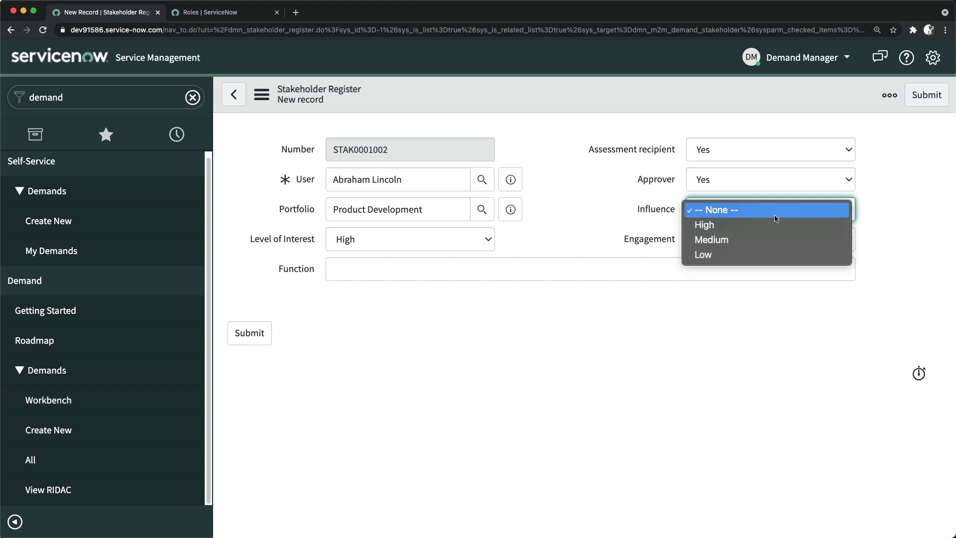
pyautogui.click(707, 224)
pyautogui.click(597, 226)
pyautogui.click(738, 245)
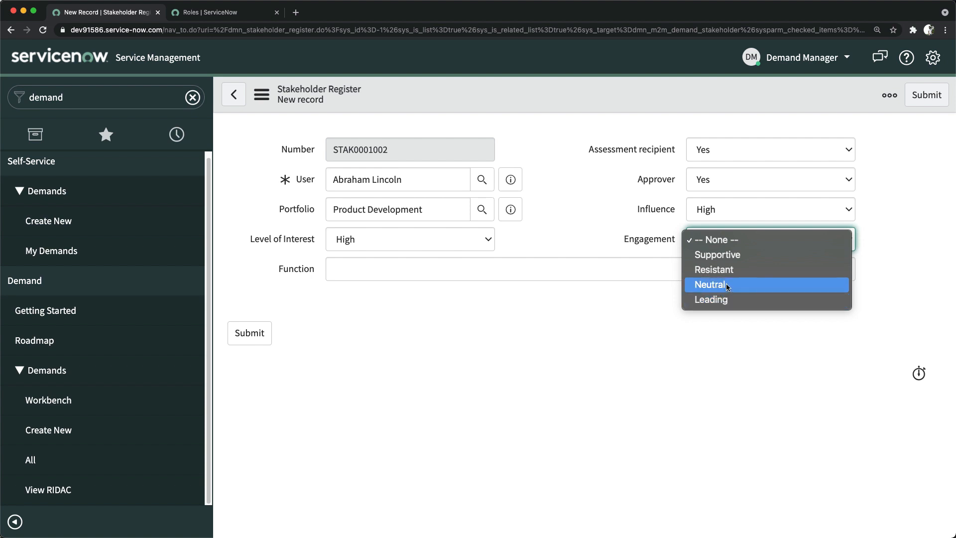
pyautogui.click(721, 300)
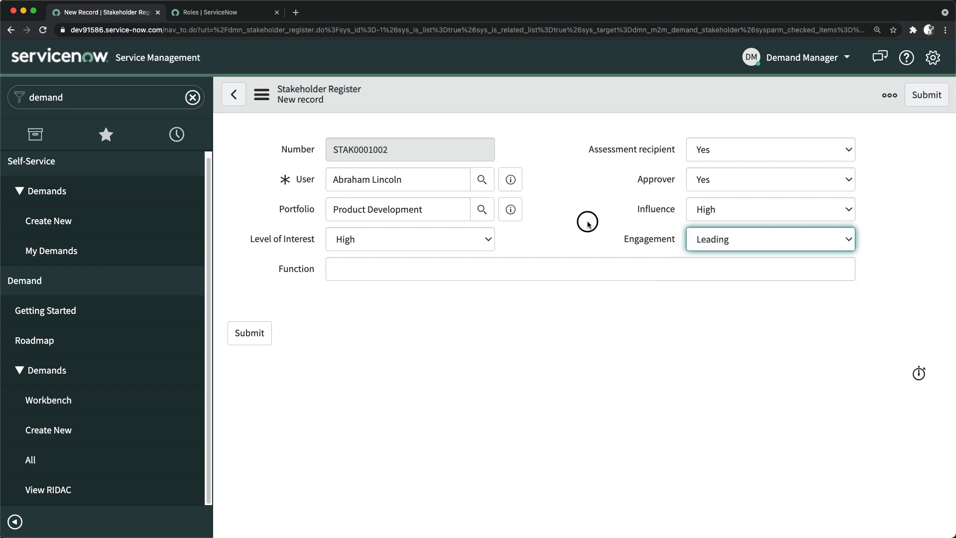
# Enter Tech Lead as the stakeholder's function and submit the new stakeholder register record.
pyautogui.click(376, 267)
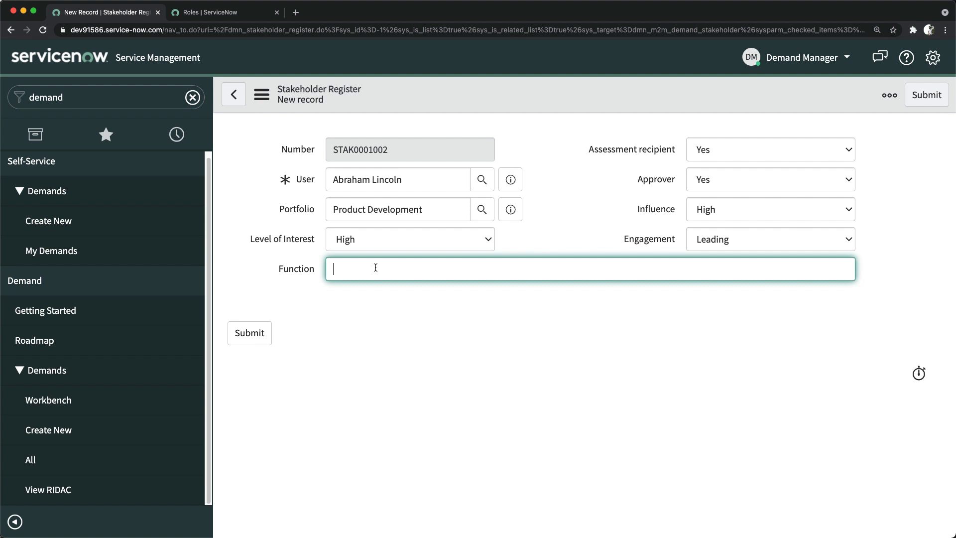
pyautogui.write('Tech Lead')
pyautogui.click(613, 210)
pyautogui.click(253, 335)
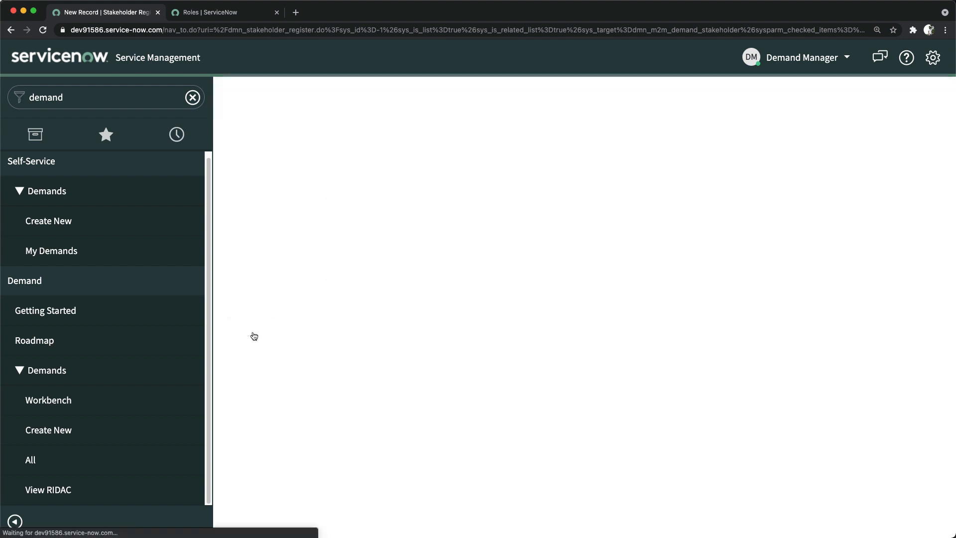
# Review the stakeholders list on the demand, including influence, level of interest, engagement and approver values.
pyautogui.scroll(-2, 361, 327)
pyautogui.scroll(-10, 362, 327)
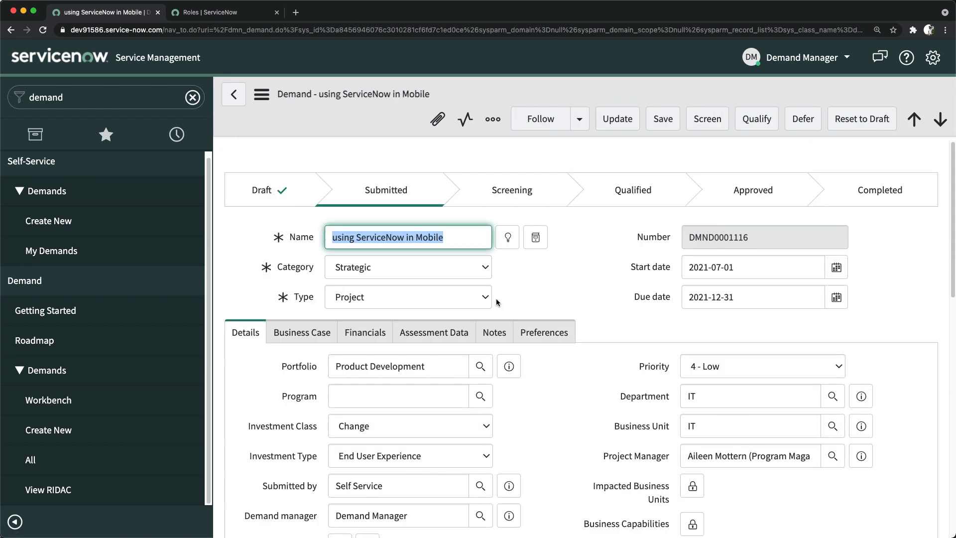
pyautogui.scroll(-10, 495, 300)
pyautogui.scroll(-2, 378, 309)
pyautogui.scroll(10, 431, 304)
pyautogui.scroll(-6, 316, 390)
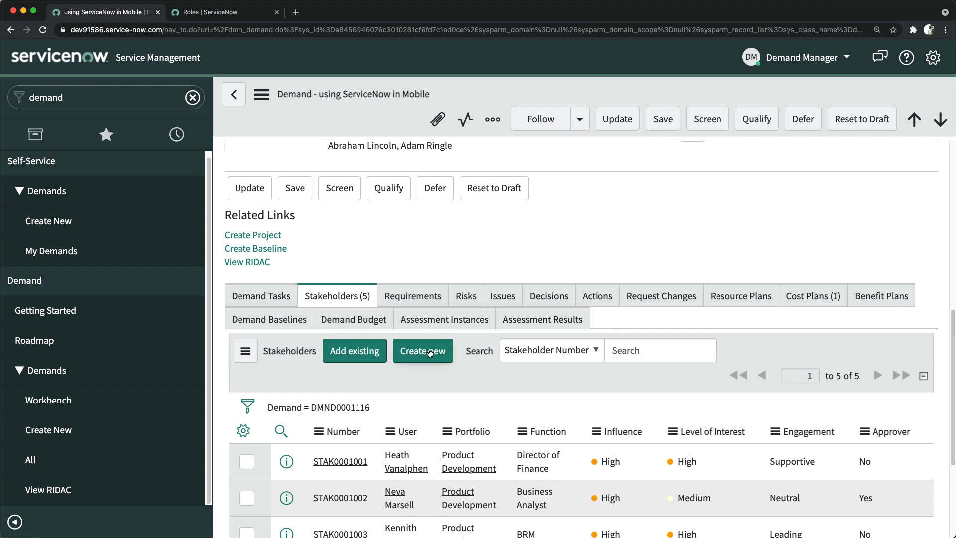
pyautogui.scroll(-3, 425, 357)
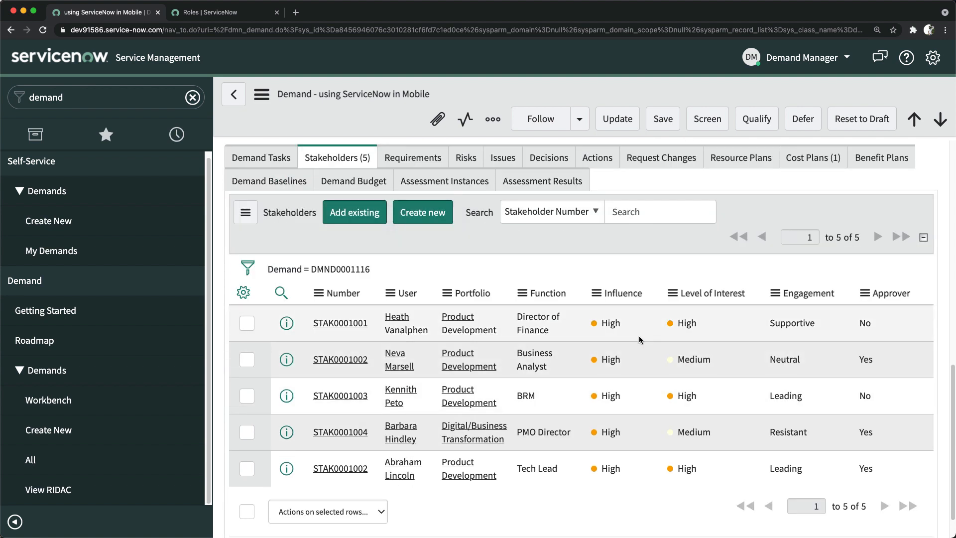
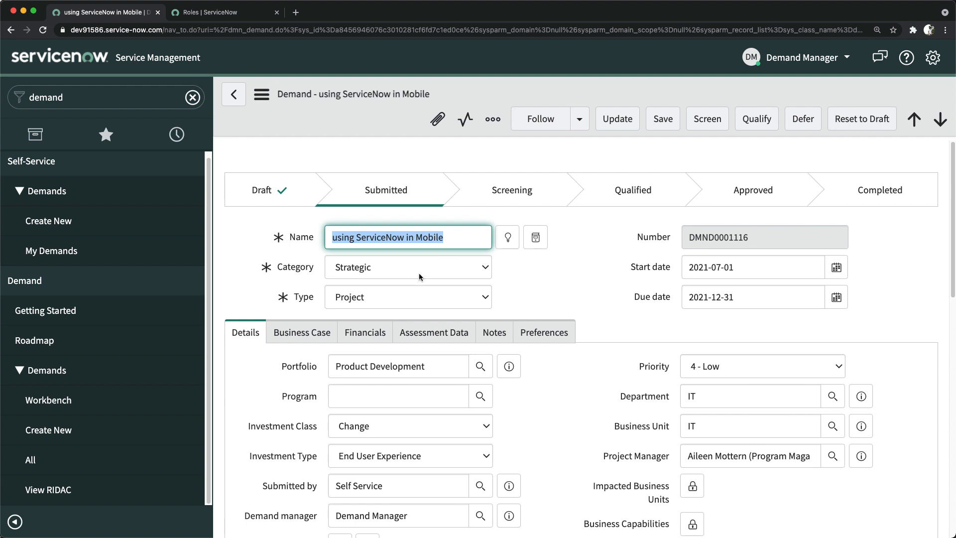
# Examine the demand's financial fields and look up the available rate models without choosing one.
pyautogui.click(369, 337)
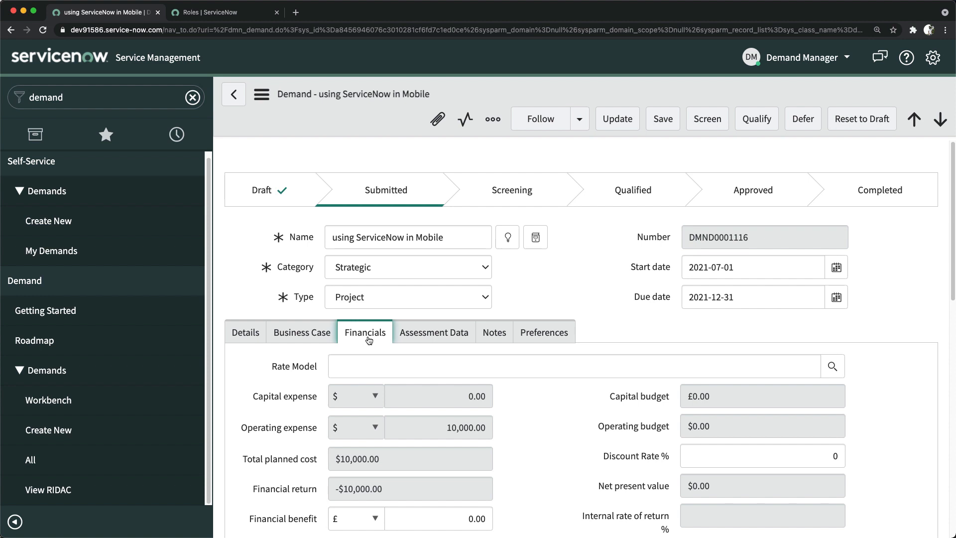
pyautogui.scroll(-3, 379, 326)
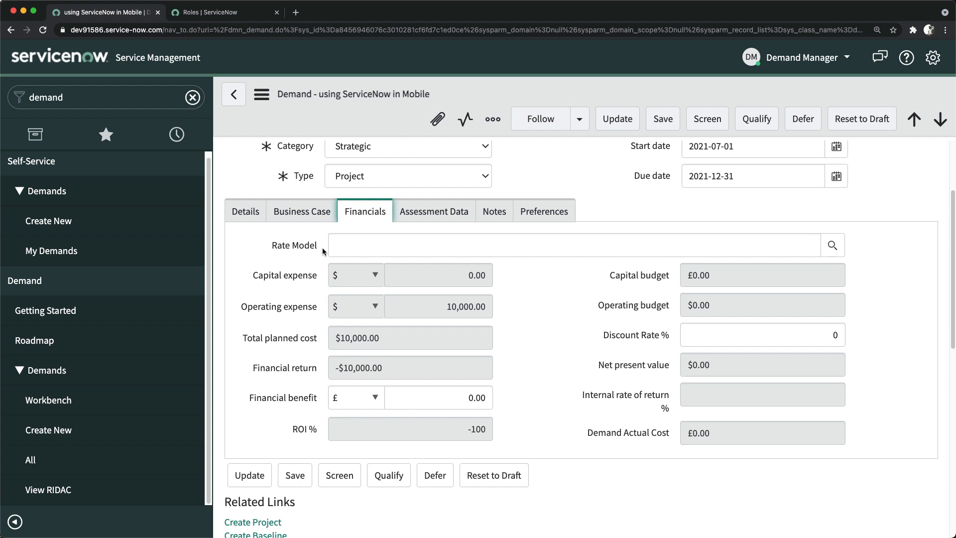
pyautogui.click(832, 247)
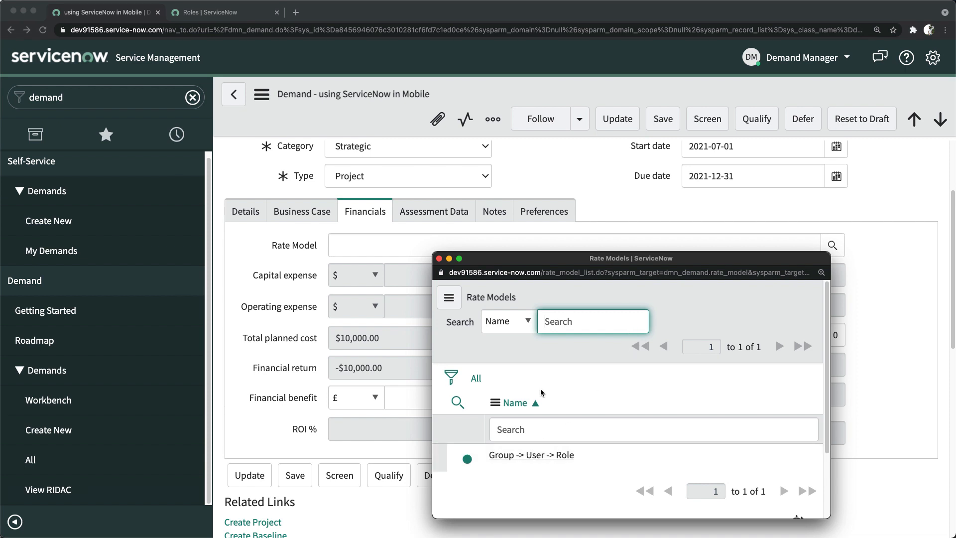
pyautogui.click(440, 258)
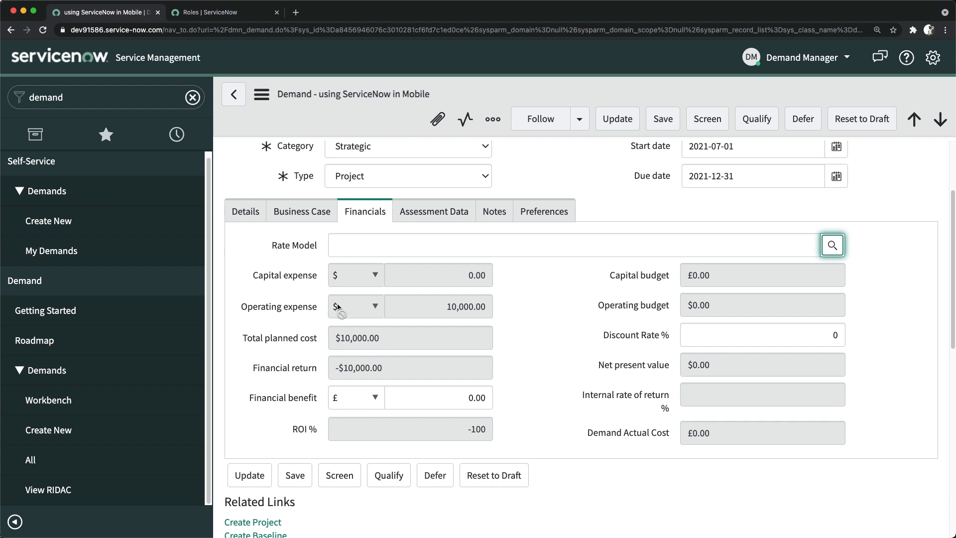
# Start a new cost plan from the demand's cost plans list and name it Support Cost.
pyautogui.moveTo(301, 274)
pyautogui.scroll(-8, 573, 400)
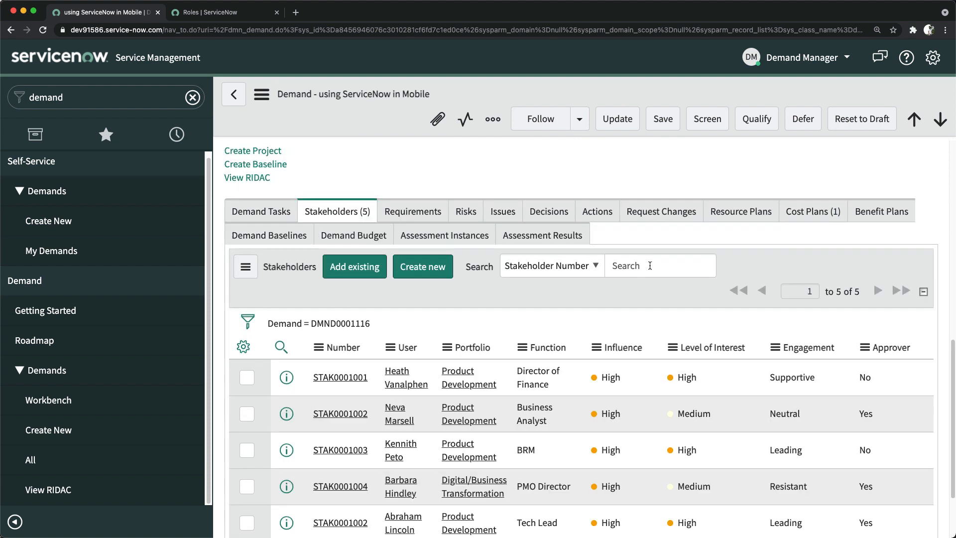
pyautogui.click(815, 214)
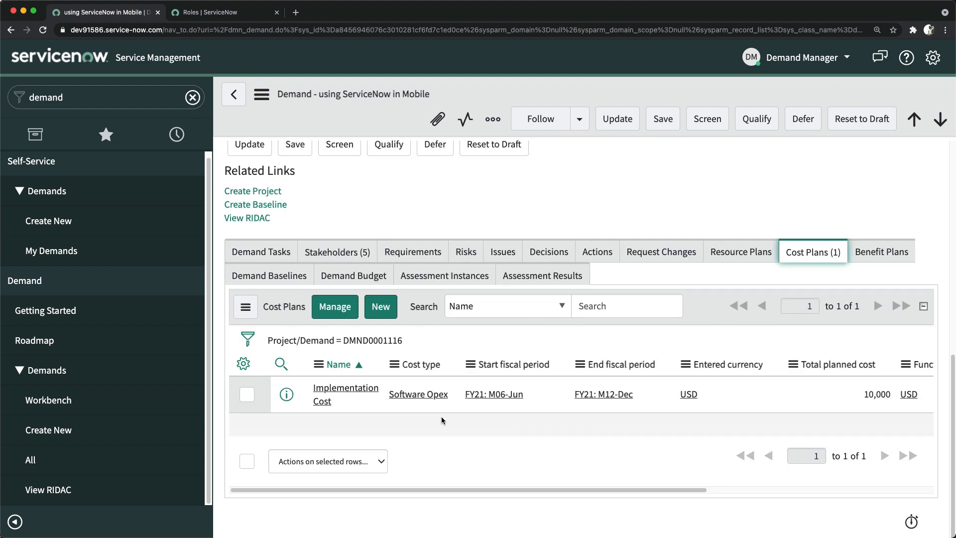
pyautogui.moveTo(528, 490); pyautogui.dragTo(717, 490)
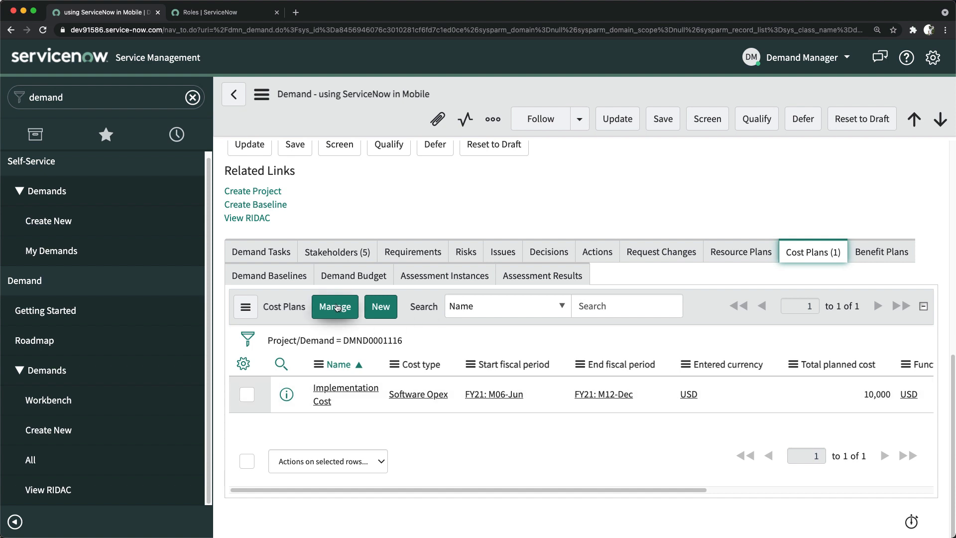
pyautogui.click(381, 311)
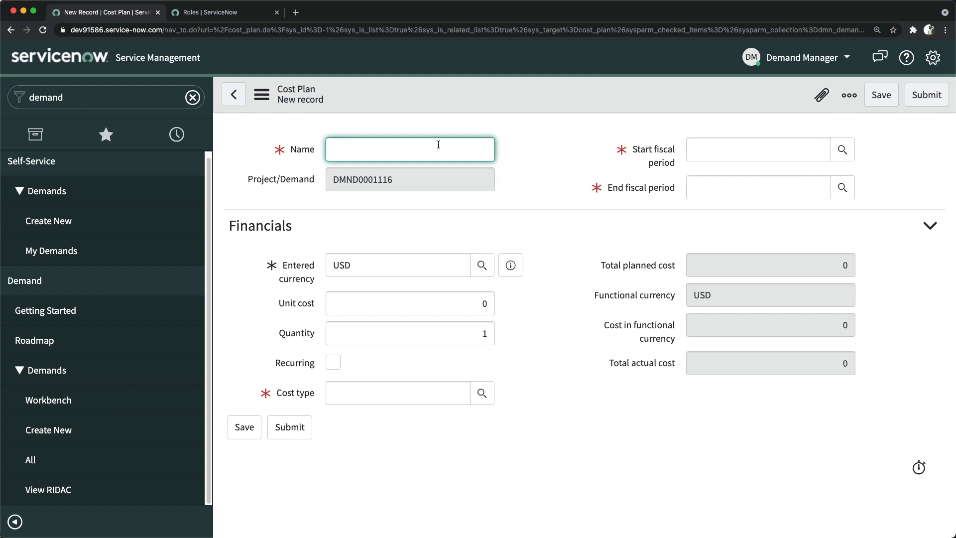
pyautogui.write('Support ZCos')
pyautogui.press('BackSpace')
pyautogui.press('BackSpace')
pyautogui.press('BackSpace')
pyautogui.press('BackSpace')
pyautogui.write('Cop')
pyautogui.press('BackSpace')
pyautogui.write('st')
# Set the cost plan's start fiscal period to FY21: M06-Jun and its end fiscal period to FY21: M12-Dec.
pyautogui.click(810, 154)
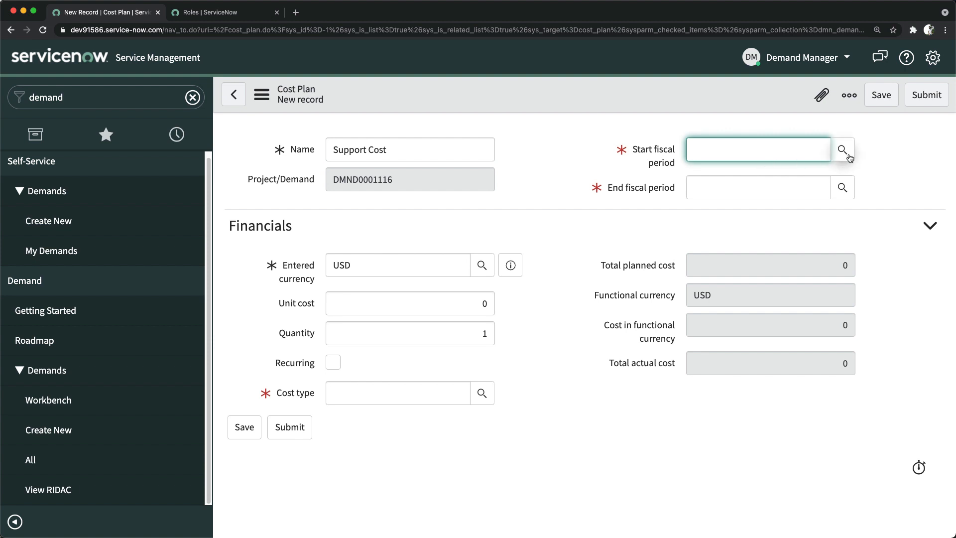
pyautogui.click(723, 185)
pyautogui.click(723, 193)
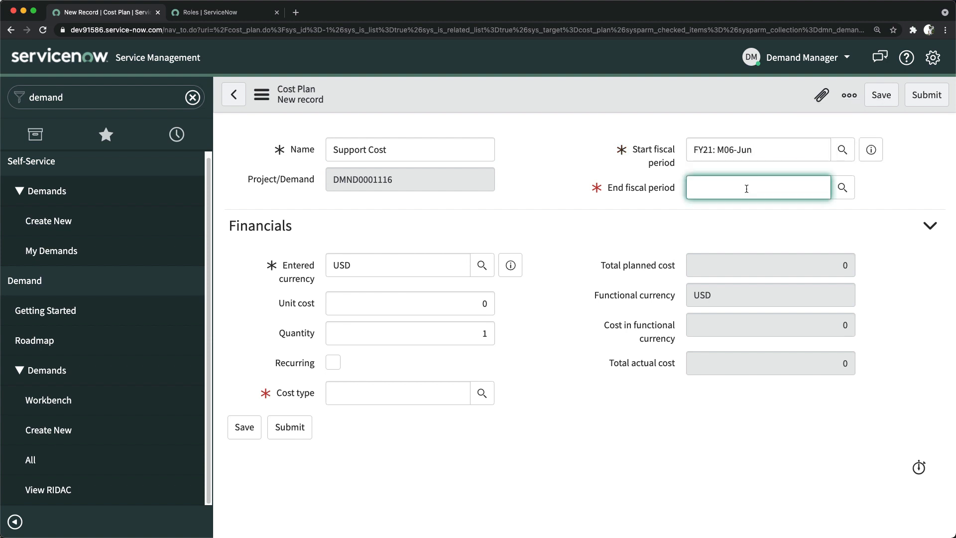
pyautogui.click(698, 220)
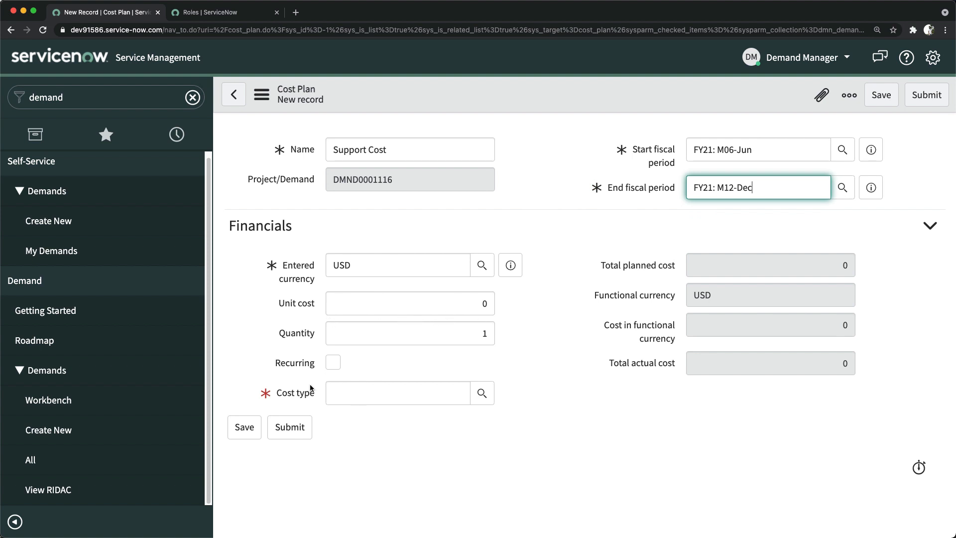
# Choose Labor Opex as the cost type and submit the Support Cost plan.
pyautogui.click(491, 400)
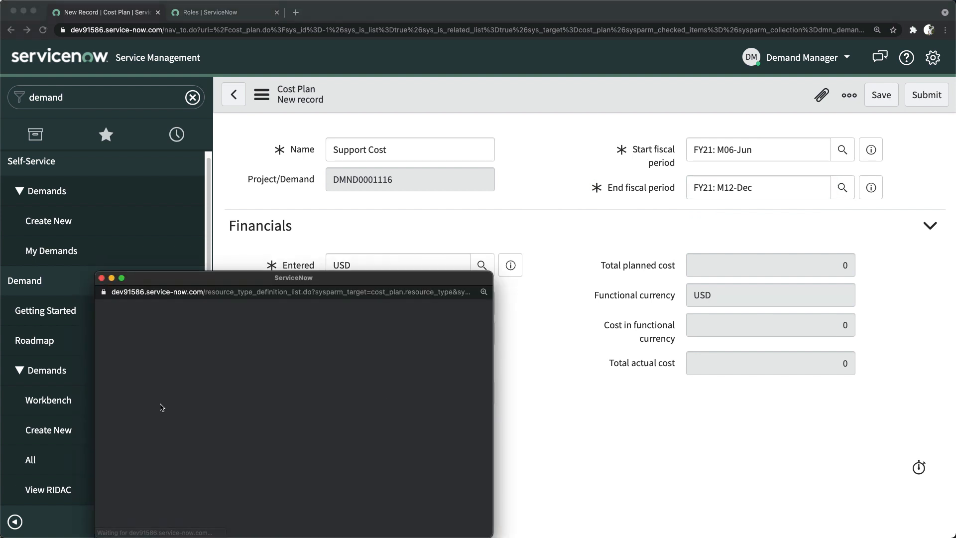
pyautogui.scroll(-3, 239, 403)
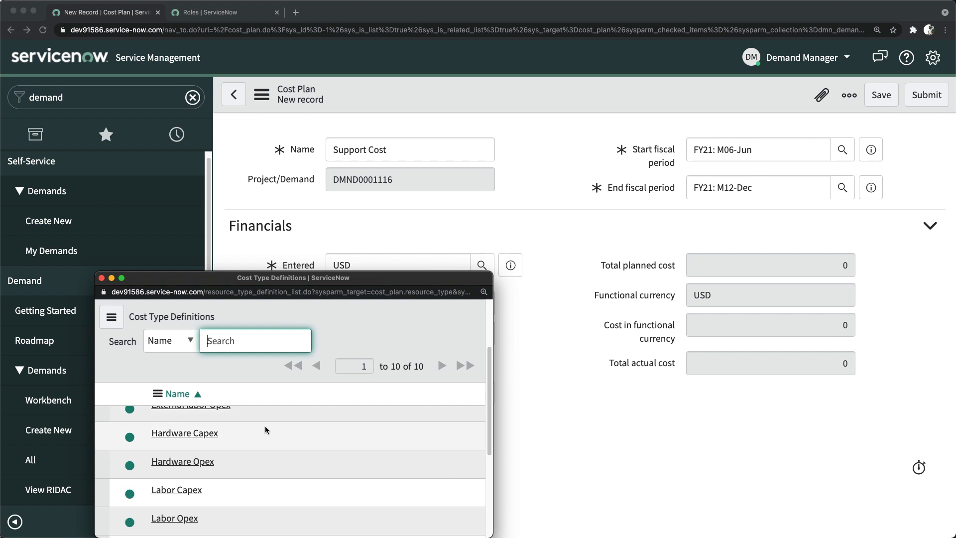
pyautogui.scroll(-1, 209, 466)
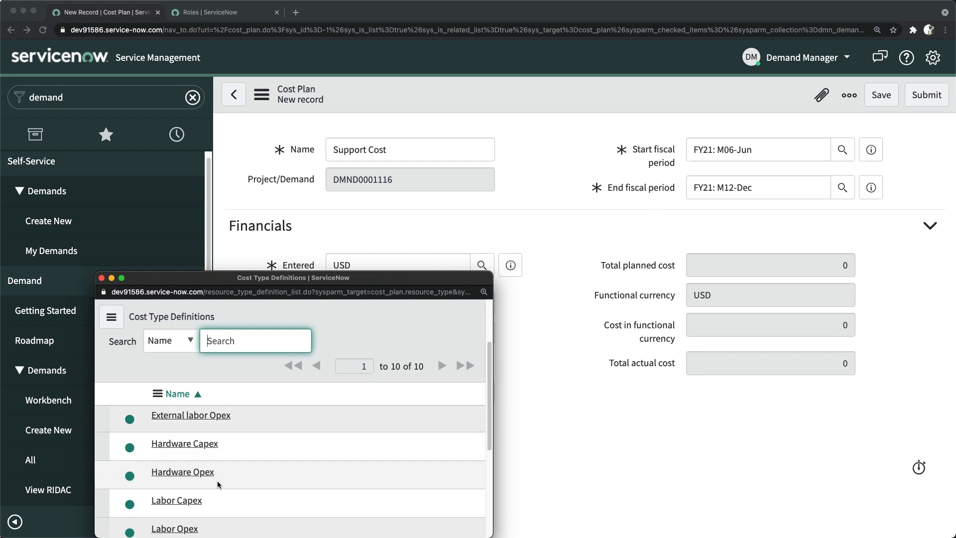
pyautogui.scroll(-1, 180, 476)
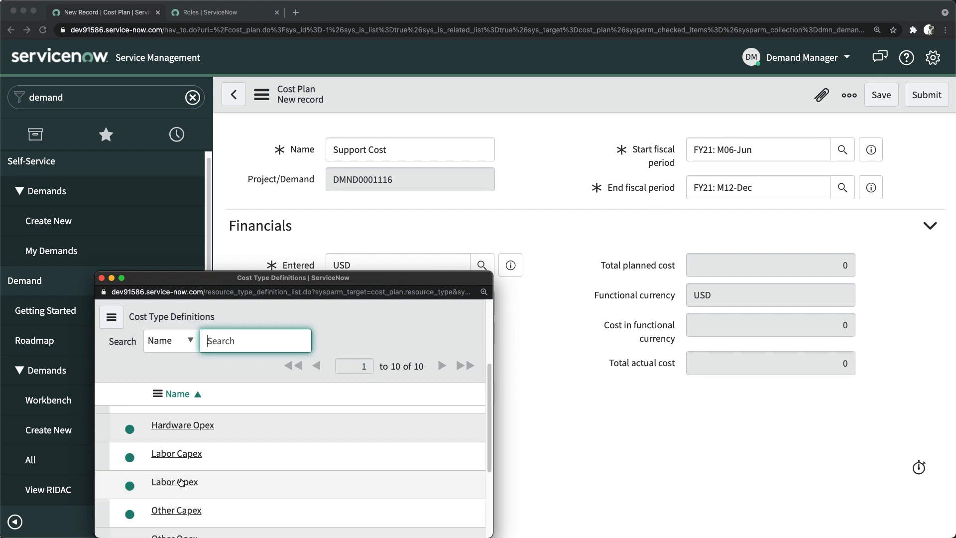
pyautogui.click(172, 470)
pyautogui.moveTo(171, 469); pyautogui.dragTo(241, 453)
pyautogui.scroll(-2, 241, 454)
pyautogui.scroll(1, 232, 455)
pyautogui.click(174, 434)
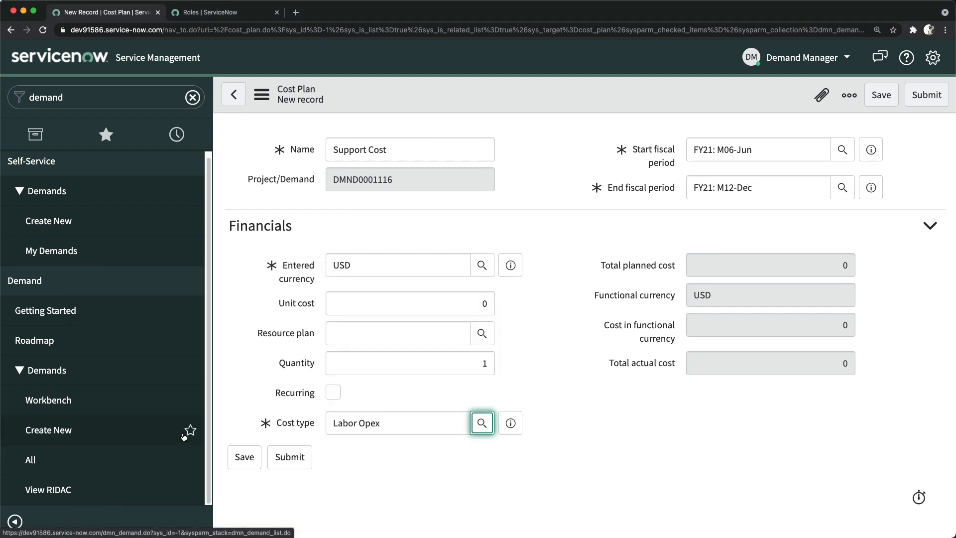
pyautogui.click(543, 334)
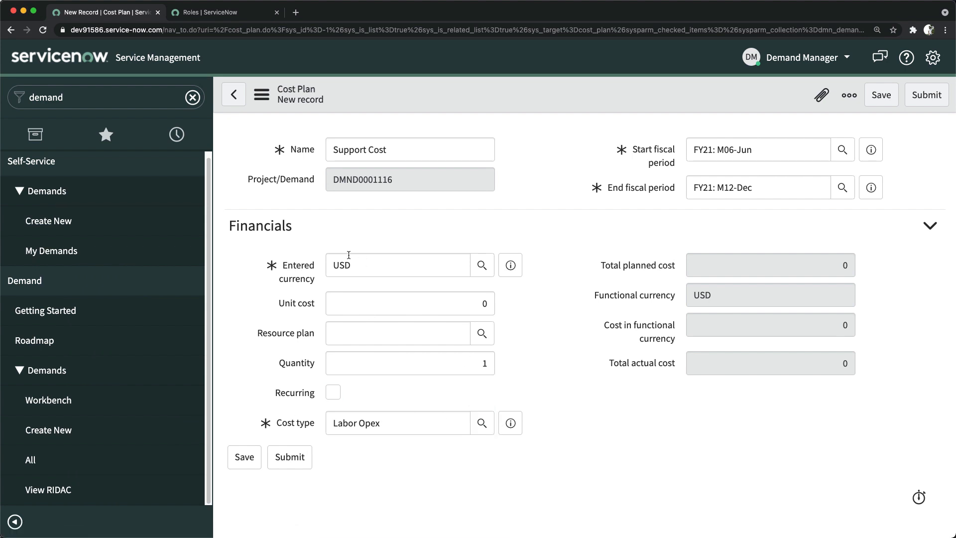
pyautogui.click(920, 99)
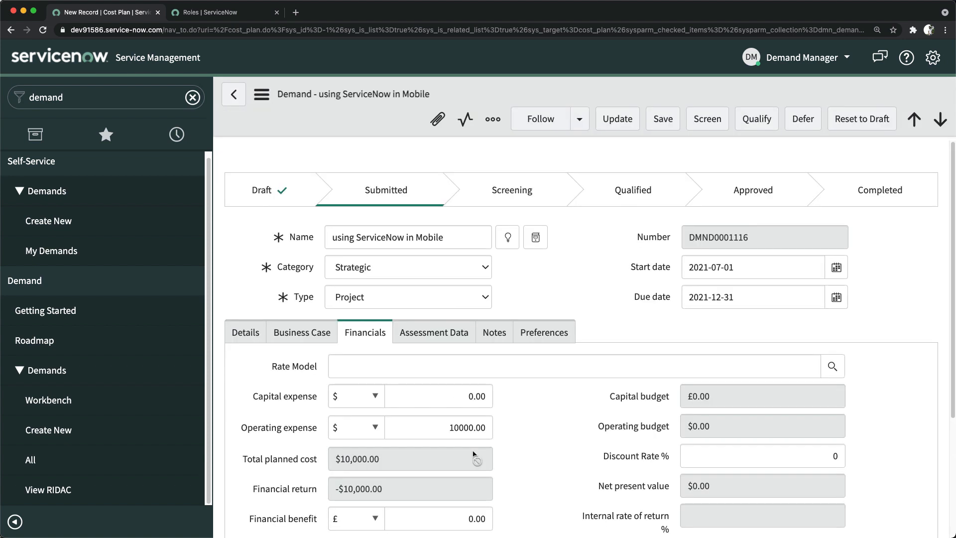
# Examine the demand's financials and related lists down to its cost plans.
pyautogui.scroll(-12, 473, 453)
pyautogui.scroll(-3, 419, 430)
pyautogui.scroll(15, 420, 429)
pyautogui.scroll(-5, 593, 339)
pyautogui.scroll(-20, 591, 338)
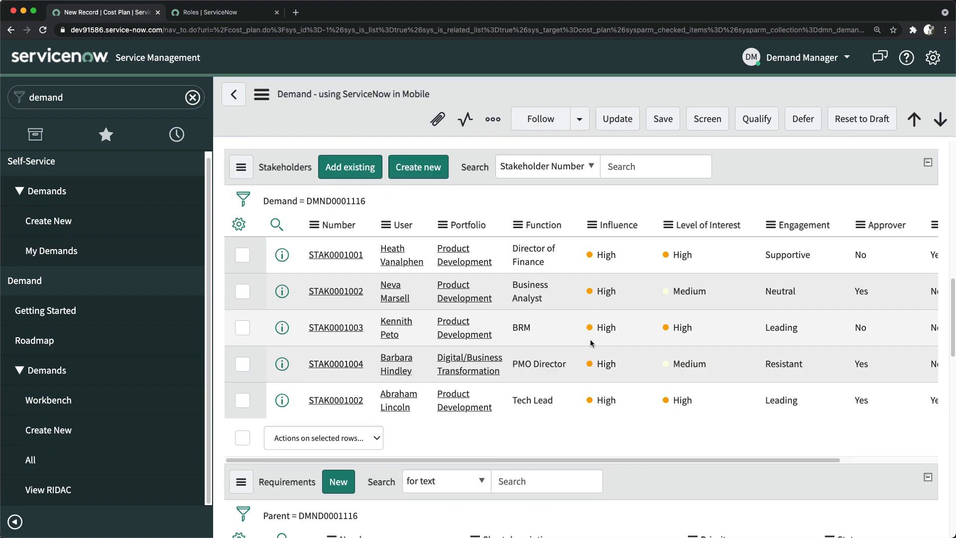
pyautogui.scroll(15, 596, 339)
pyautogui.scroll(10, 591, 348)
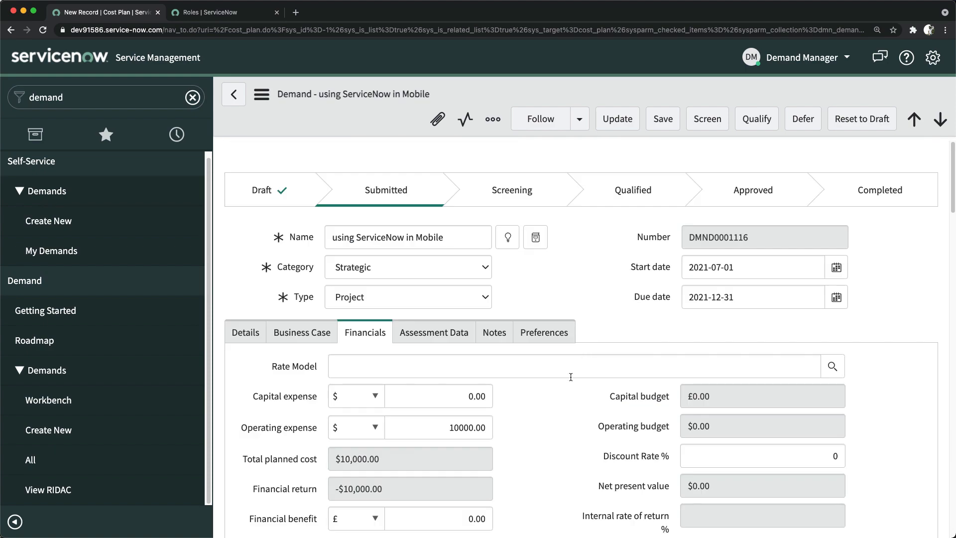
pyautogui.scroll(-20, 569, 378)
pyautogui.scroll(10, 569, 378)
pyautogui.scroll(15, 570, 382)
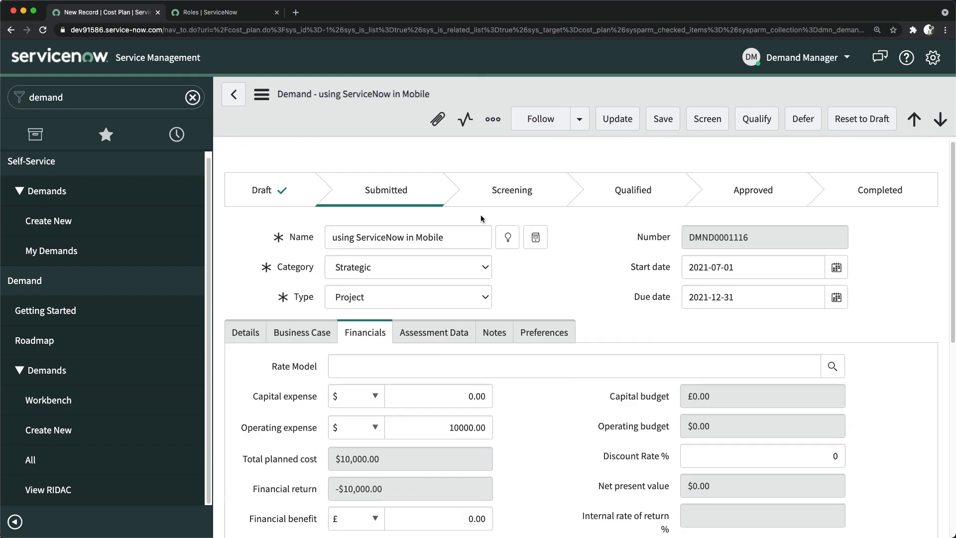
pyautogui.scroll(-10, 556, 390)
pyautogui.scroll(1, 563, 390)
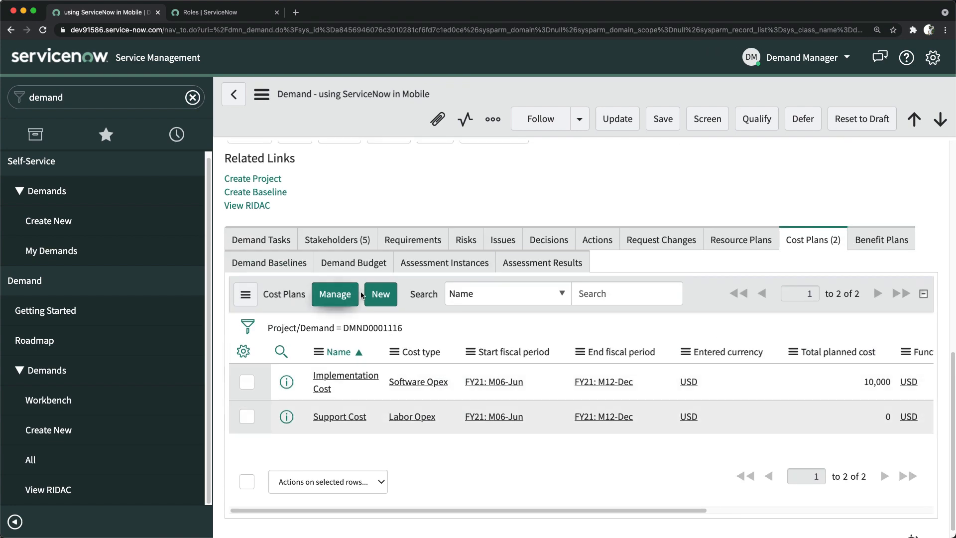
# Set the Support Cost plan's unit cost to 5000 and update the record.
pyautogui.click(340, 417)
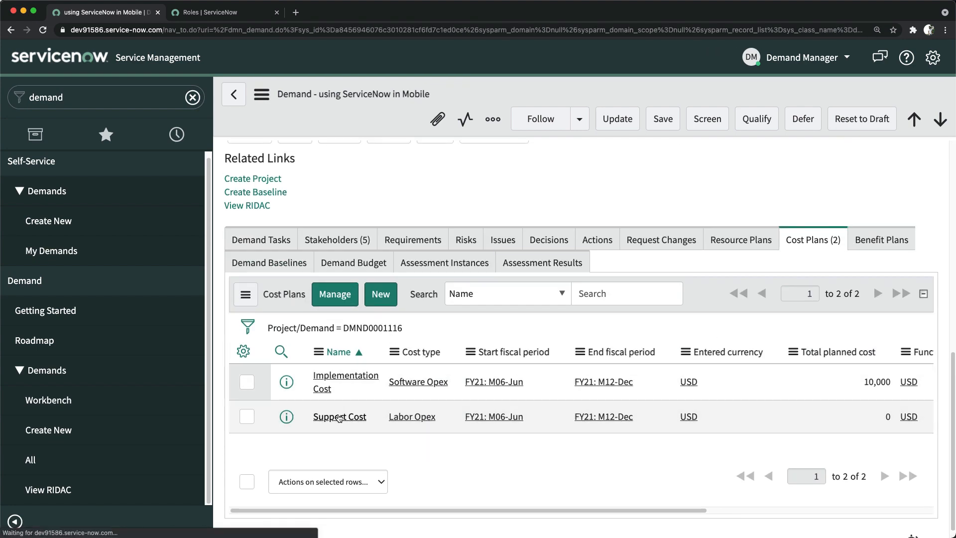
pyautogui.click(462, 304)
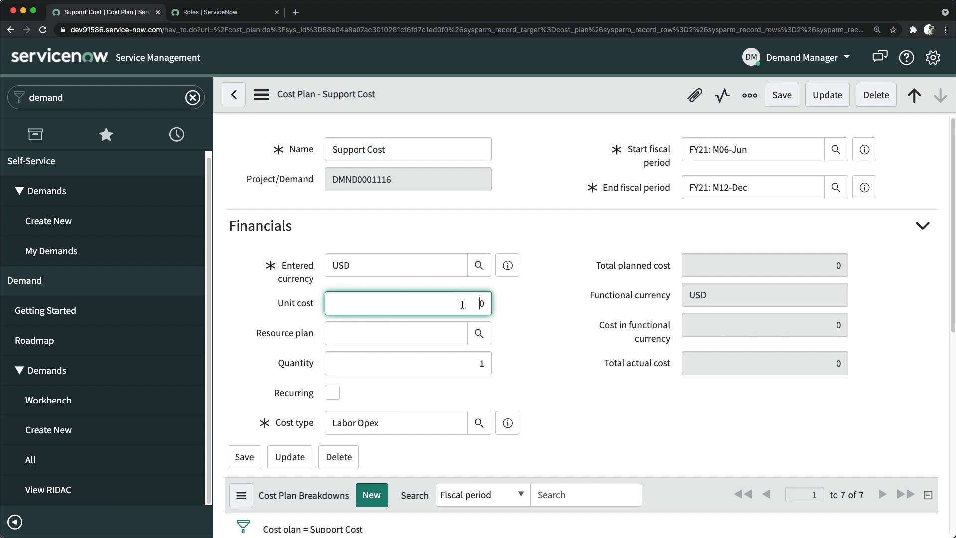
pyautogui.write('5000')
pyautogui.click(823, 104)
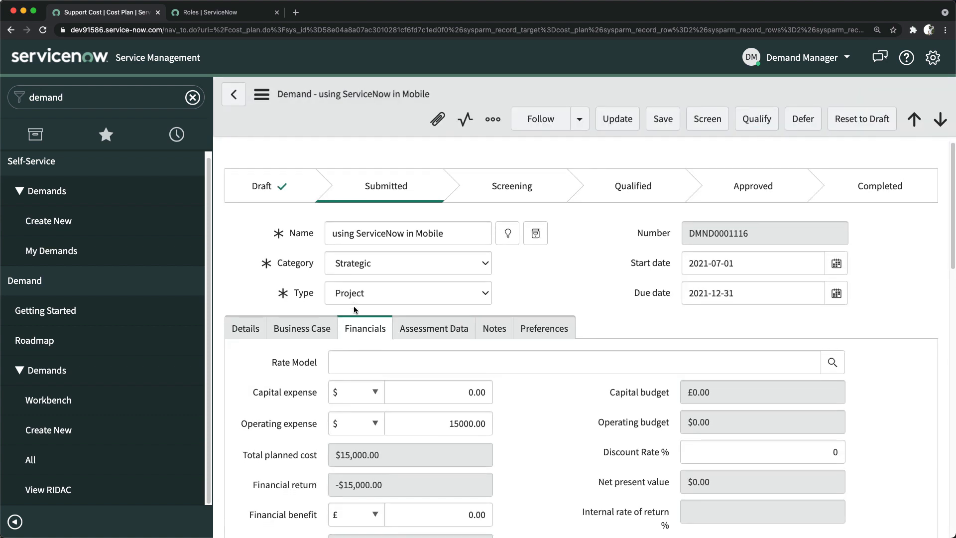
# Start a new cost plan from the demand's cost plans and choose Labor Capex as its cost type.
pyautogui.scroll(-1, 354, 306)
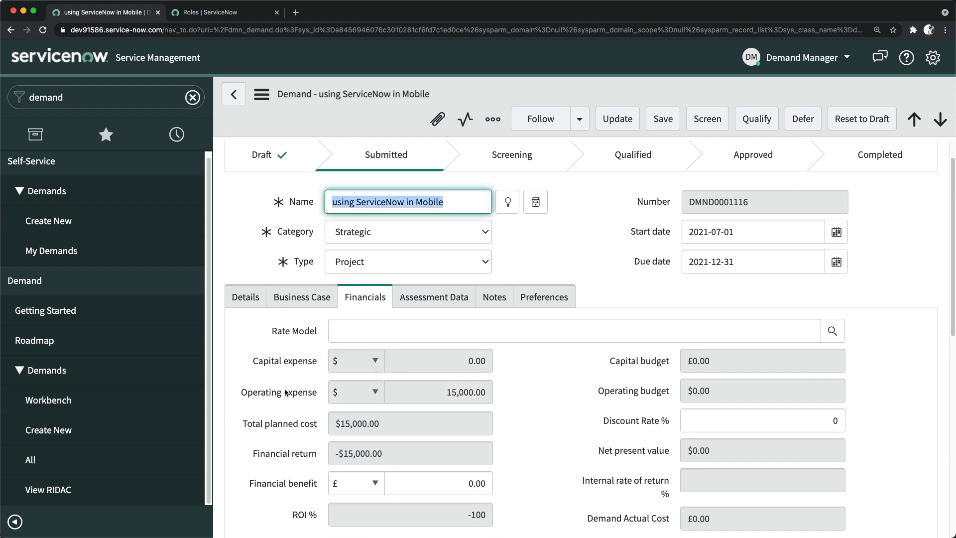
pyautogui.scroll(-10, 474, 391)
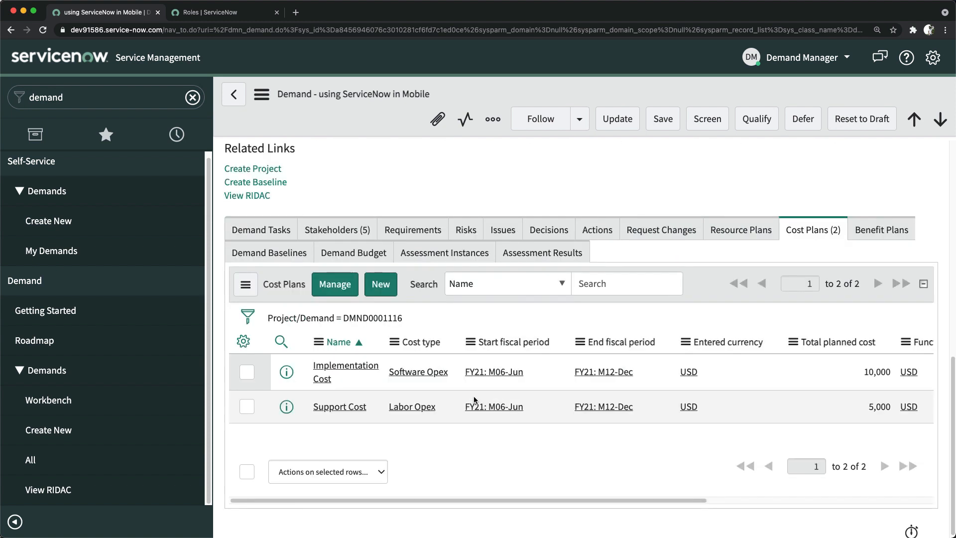
pyautogui.click(379, 296)
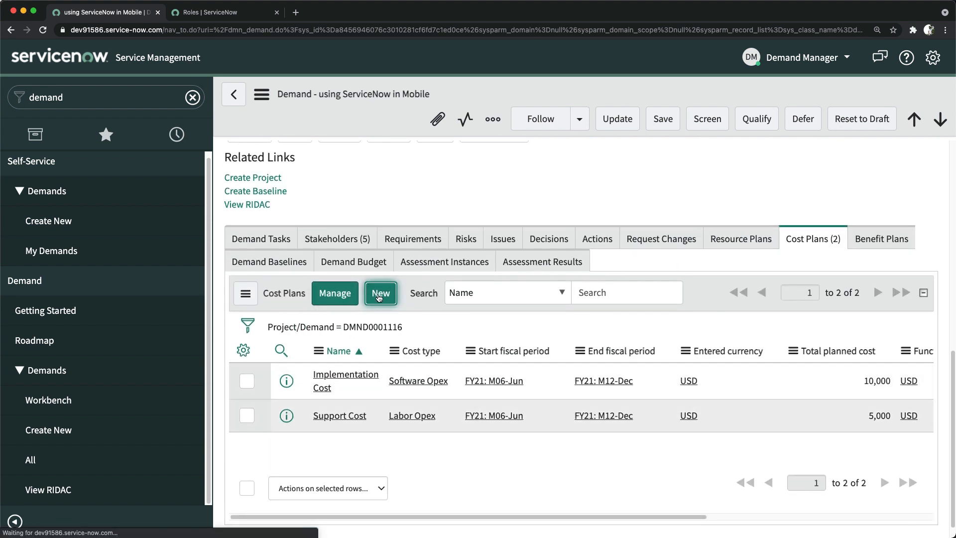
pyautogui.click(482, 396)
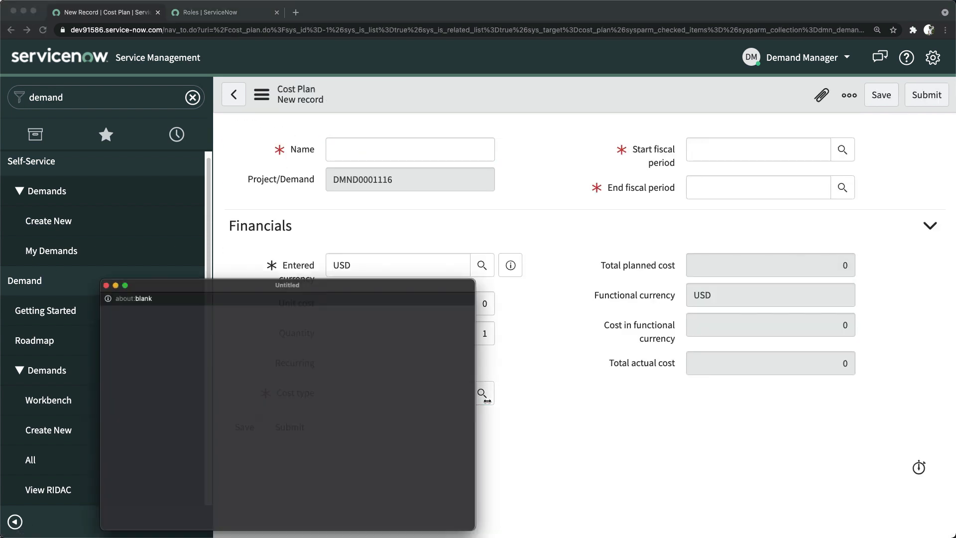
pyautogui.scroll(-2, 183, 446)
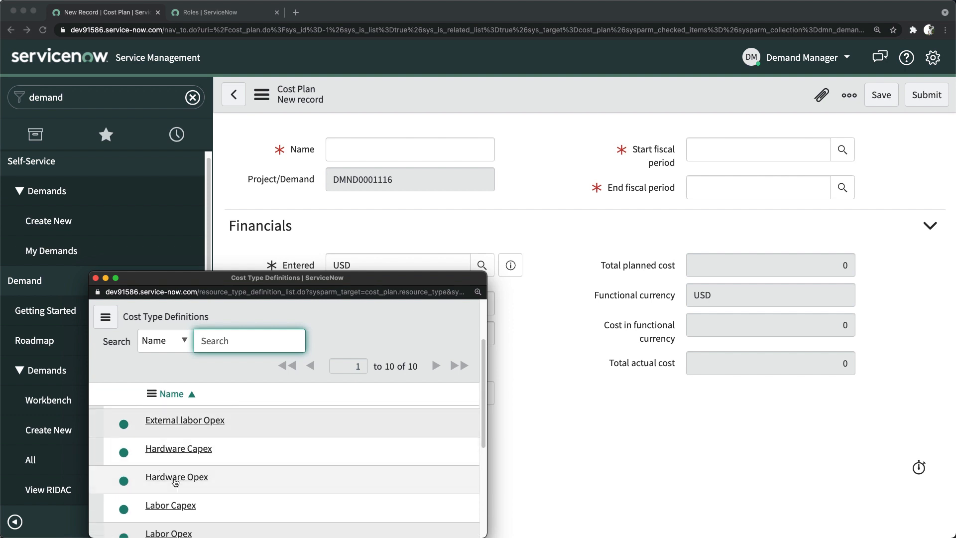
pyautogui.click(171, 505)
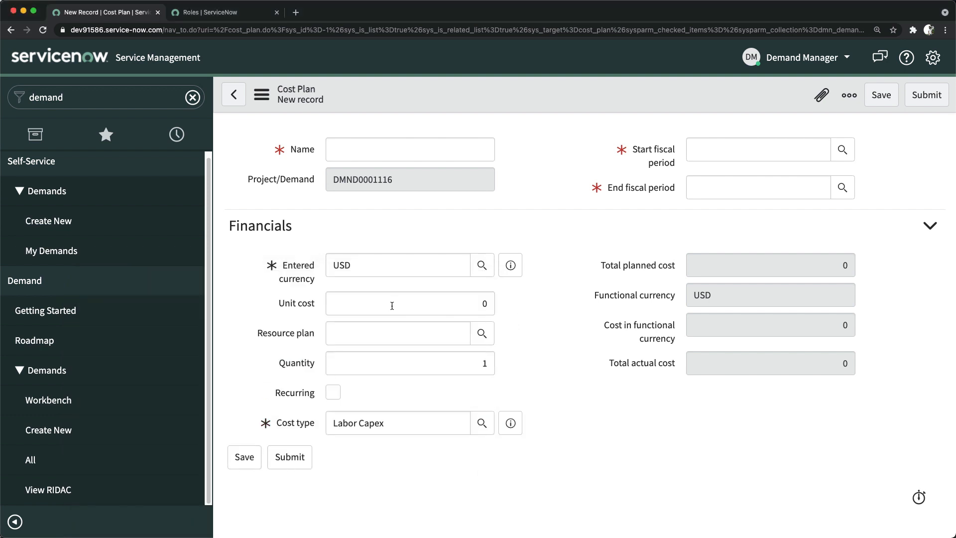
# Set the new cost plan's unit cost to 5000.
pyautogui.click(450, 305)
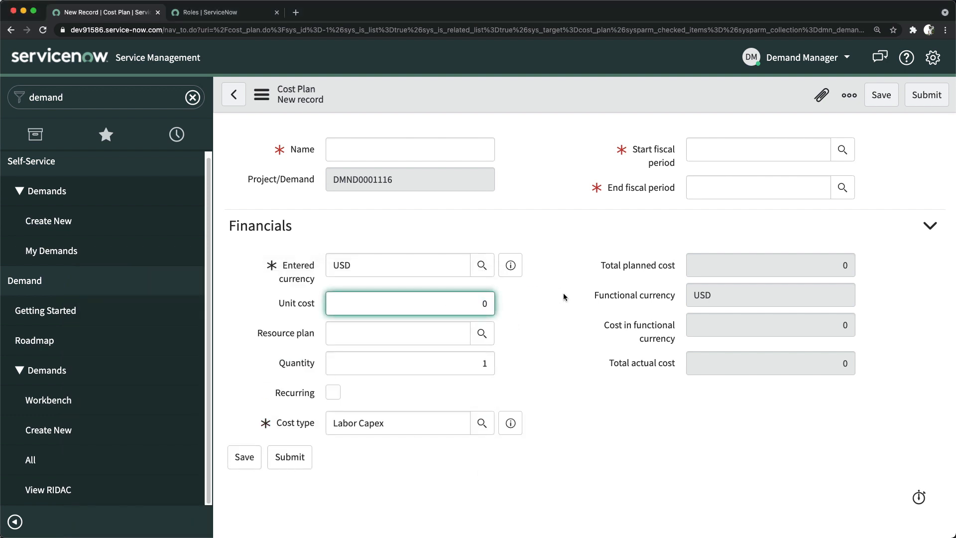
pyautogui.write('5000')
pyautogui.press('BackSpace')
pyautogui.click(555, 291)
# Set the start fiscal period to FY21: M06-Jun and the end fiscal period to FY21: M12-Dec.
pyautogui.click(809, 152)
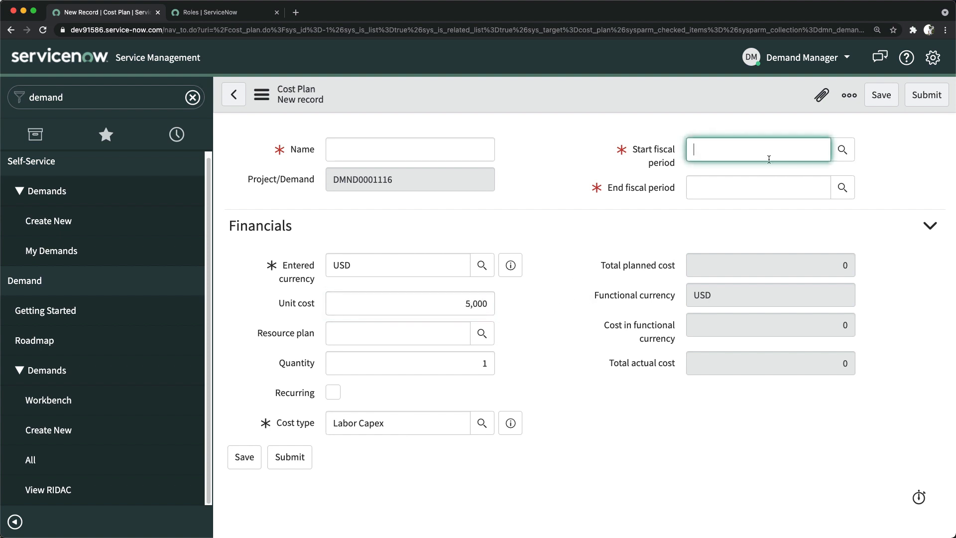
pyautogui.click(723, 178)
pyautogui.click(705, 193)
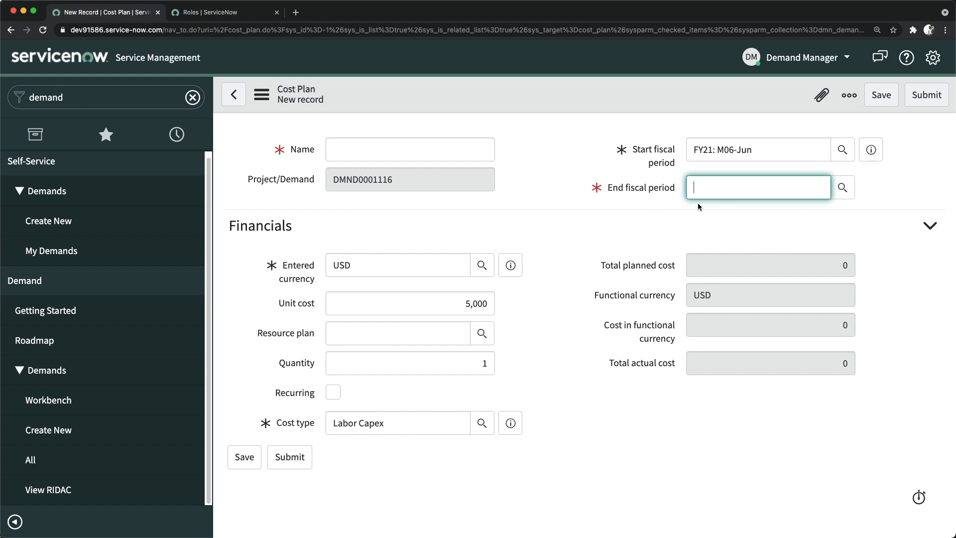
pyautogui.click(705, 219)
# Name the cost plan "Labour Cost" and submit it.
pyautogui.click(370, 148)
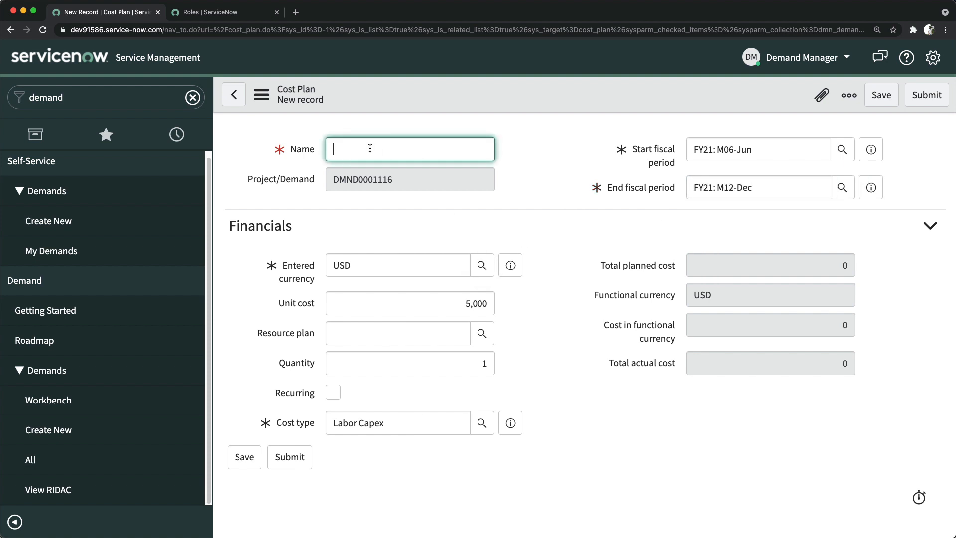
pyautogui.write('Labour Cost')
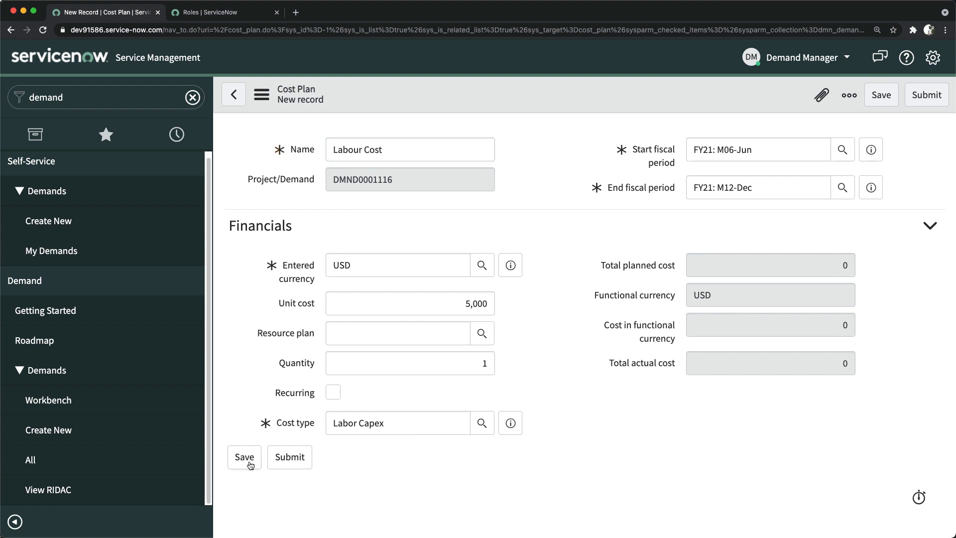
pyautogui.click(291, 462)
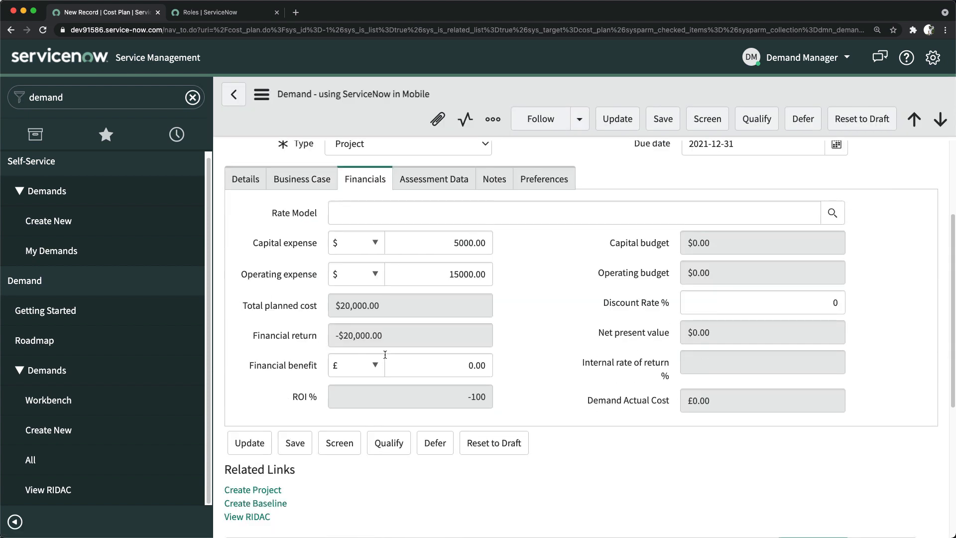
# Examine the demand's capital expense, operating expense and total planned cost, including their field descriptions.
pyautogui.scroll(-3, 282, 331)
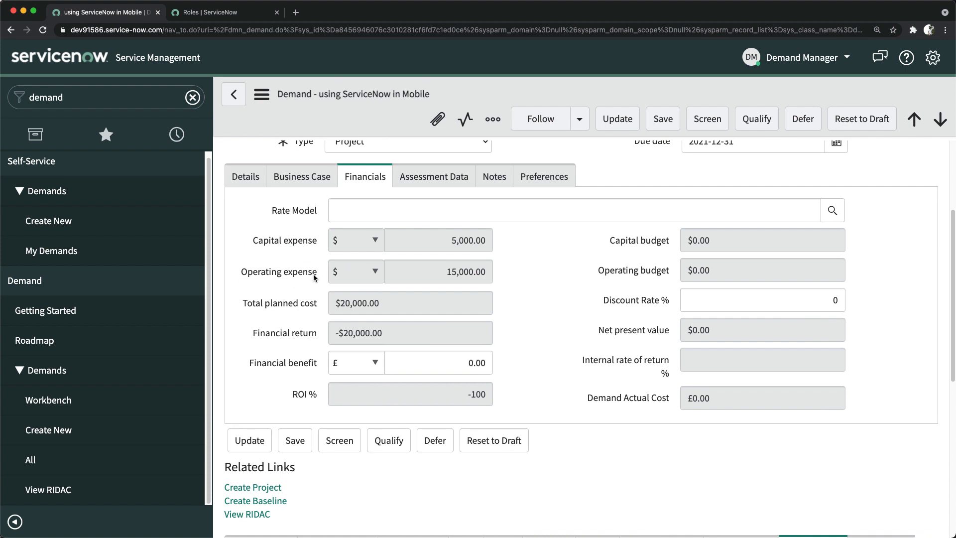
pyautogui.moveTo(315, 277)
pyautogui.moveTo(271, 243)
pyautogui.moveTo(315, 299)
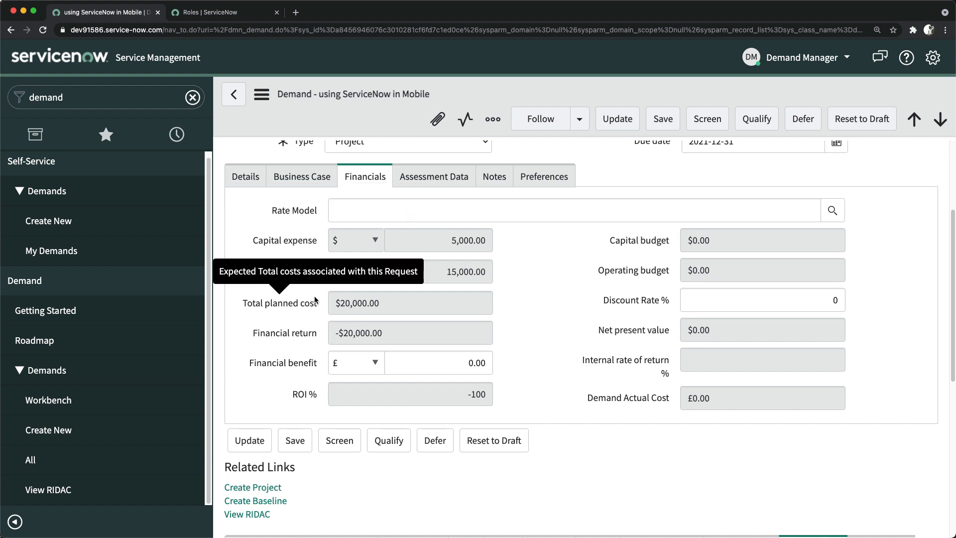
pyautogui.click(523, 251)
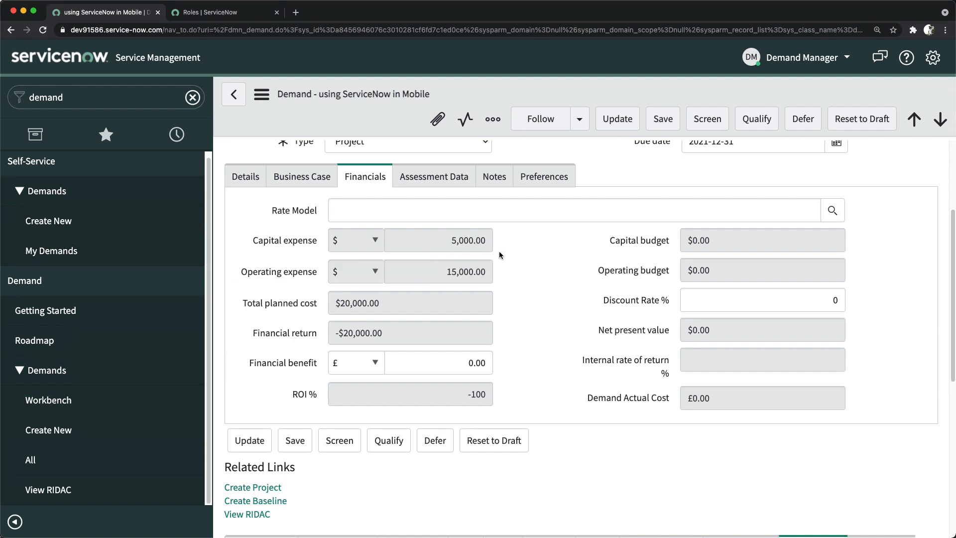
pyautogui.moveTo(313, 245)
# Set the demand's financial benefit to 10000 in dollars and save the record.
pyautogui.click(354, 362)
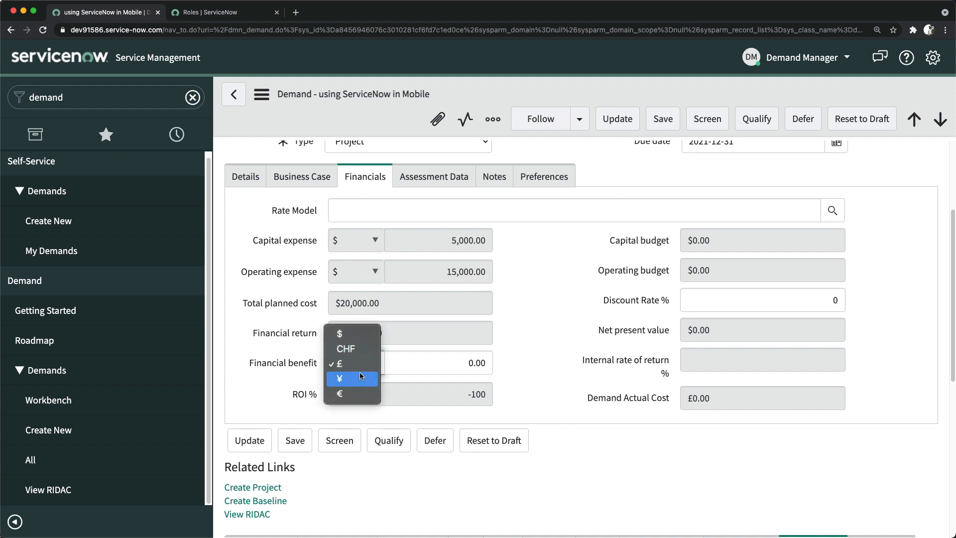
pyautogui.click(359, 335)
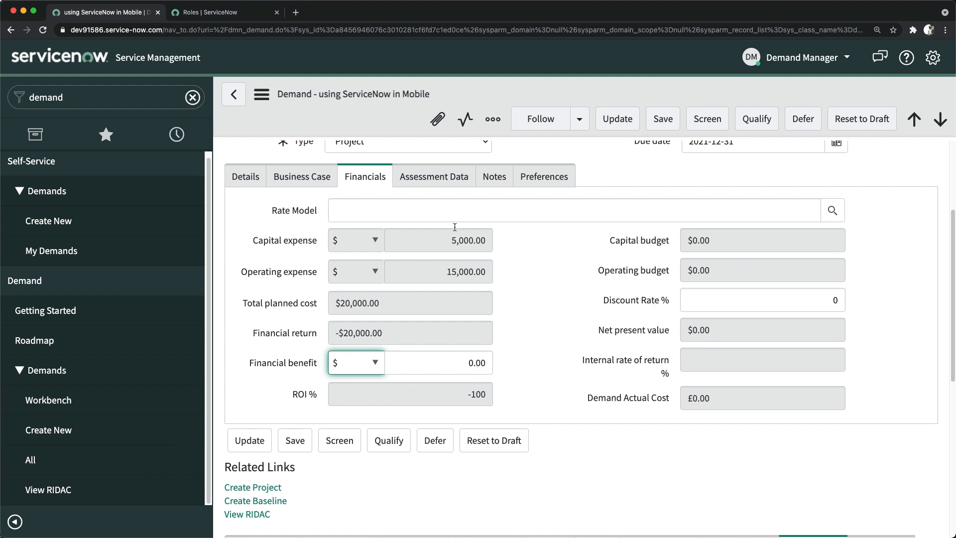
pyautogui.click(459, 362)
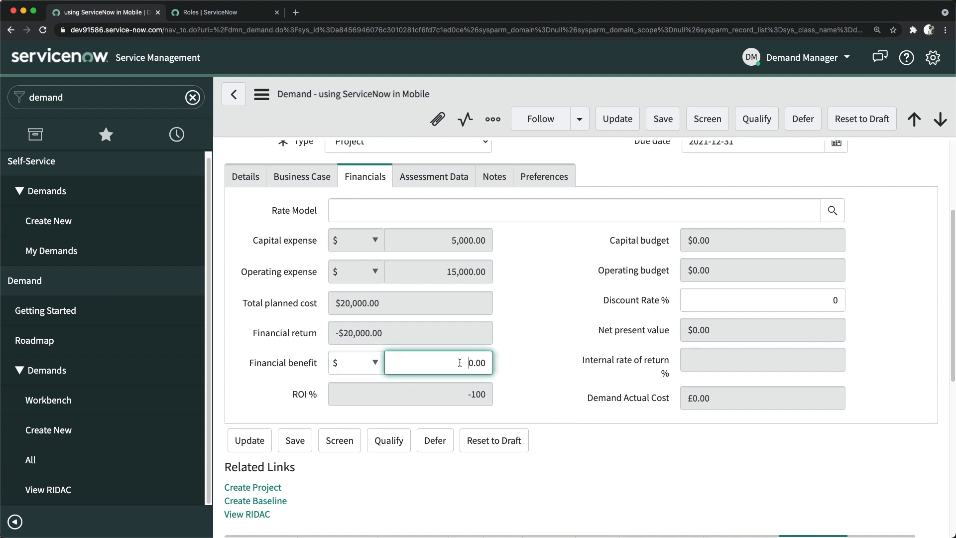
pyautogui.press('BackSpace')
pyautogui.write('10000')
pyautogui.click(532, 272)
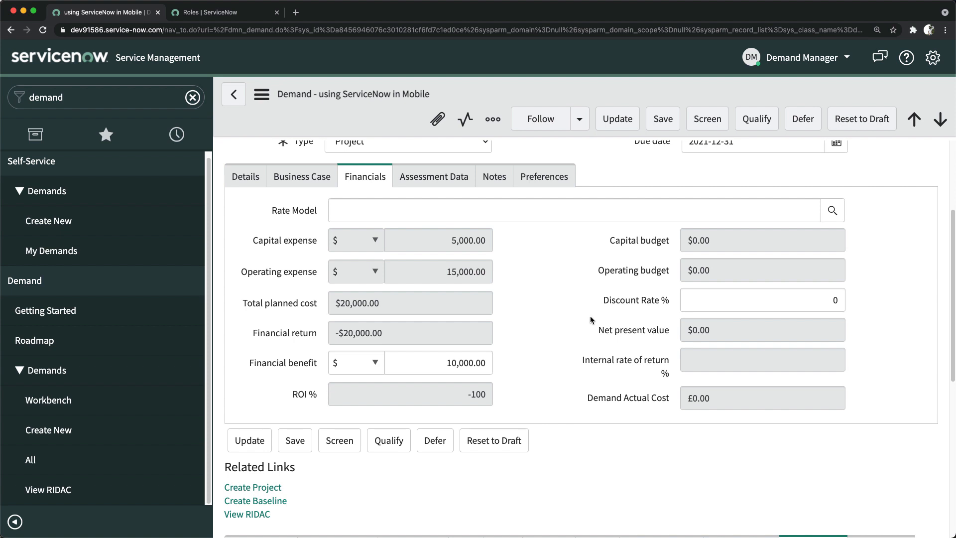
pyautogui.moveTo(283, 305)
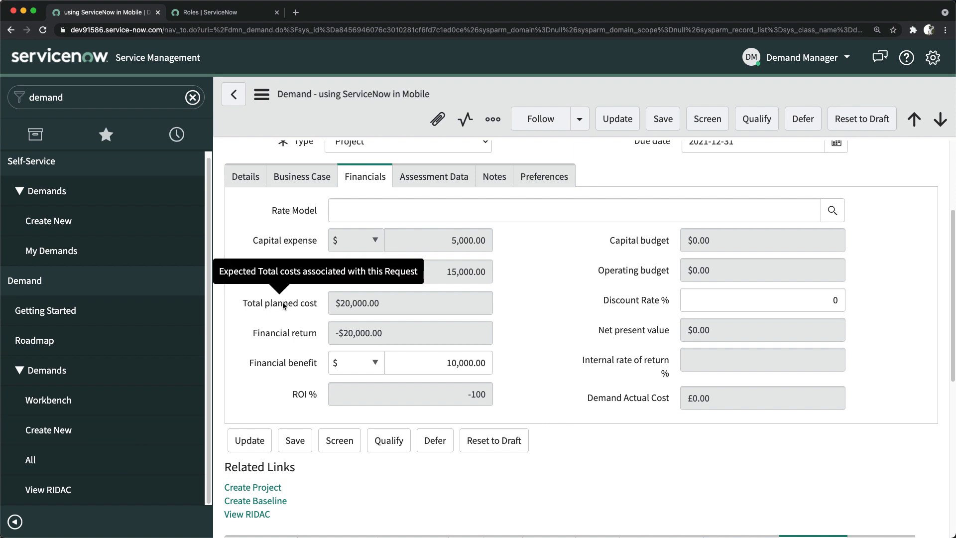
pyautogui.moveTo(276, 335)
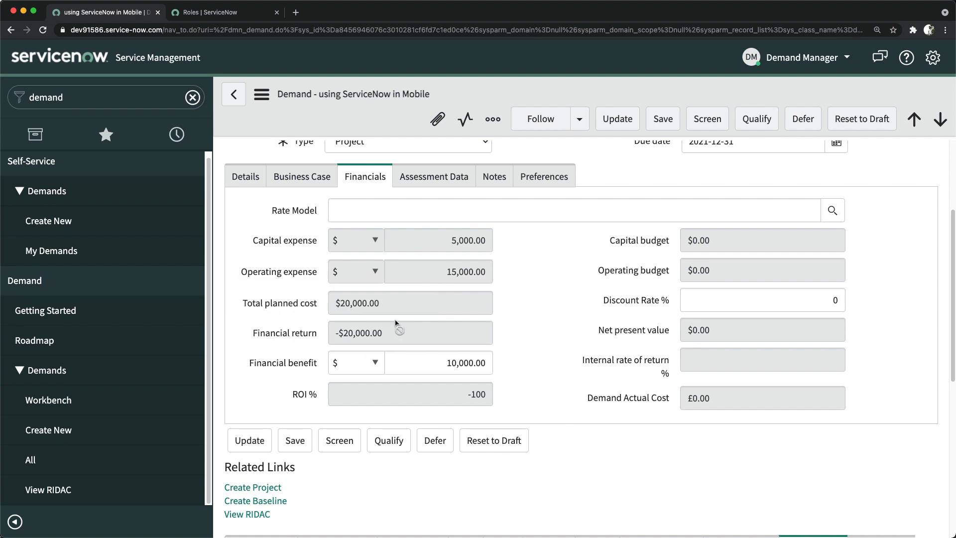
pyautogui.click(668, 123)
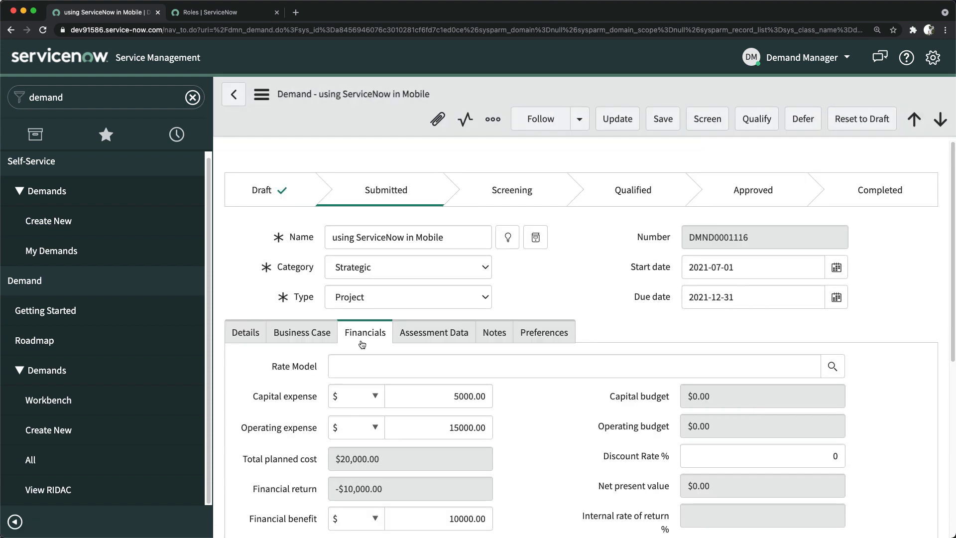
# Set the demand's discount rate to 5 % in its financials and save the record.
pyautogui.scroll(-5, 349, 340)
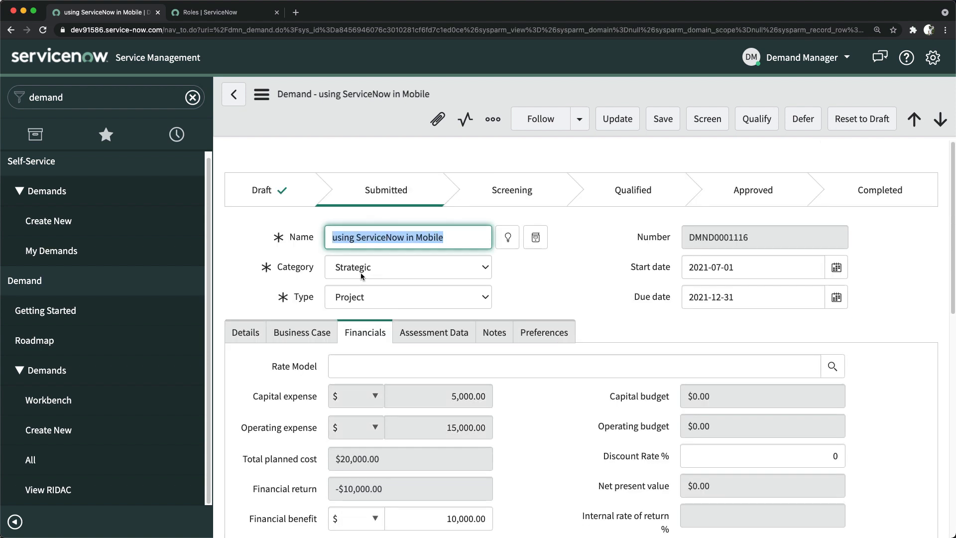
pyautogui.scroll(-2, 508, 349)
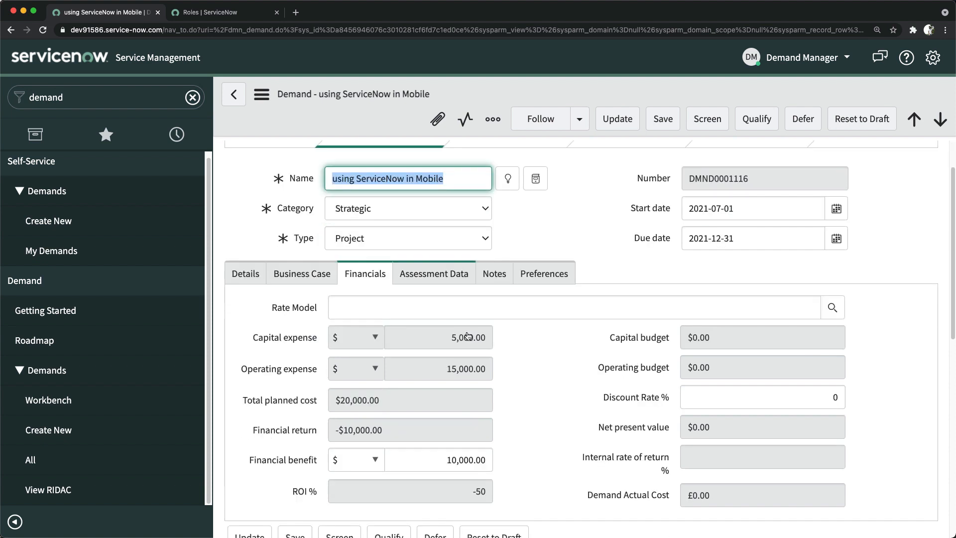
pyautogui.scroll(-2, 656, 432)
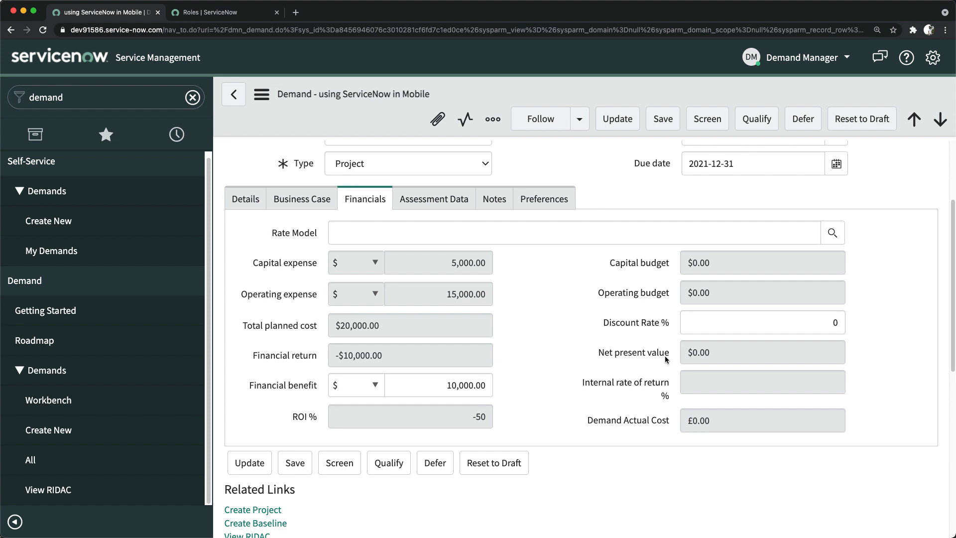
pyautogui.click(807, 328)
pyautogui.press('BackSpace')
pyautogui.write('5')
pyautogui.click(539, 304)
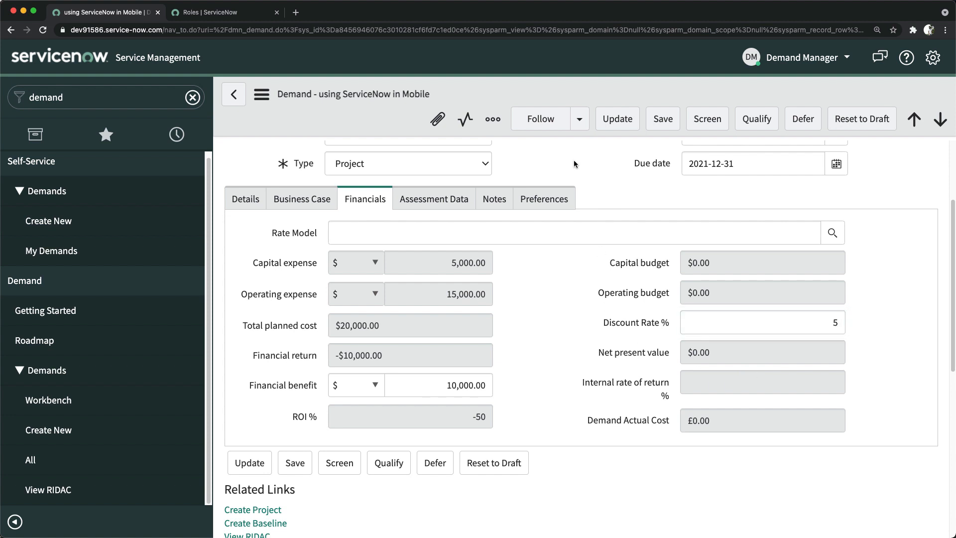
pyautogui.click(660, 127)
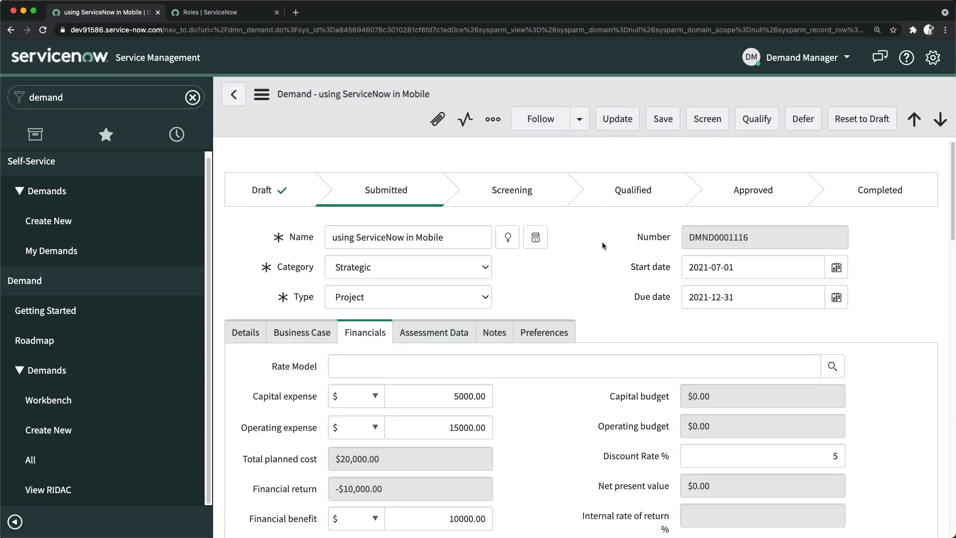
# Examine the demand's financials alongside its related cost plans and requirements.
pyautogui.scroll(-4, 692, 442)
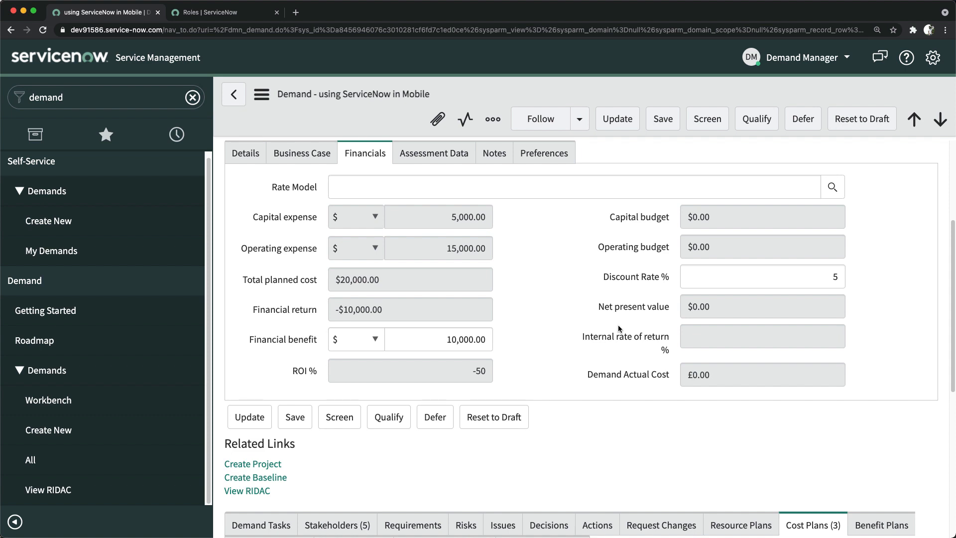
pyautogui.scroll(-8, 618, 329)
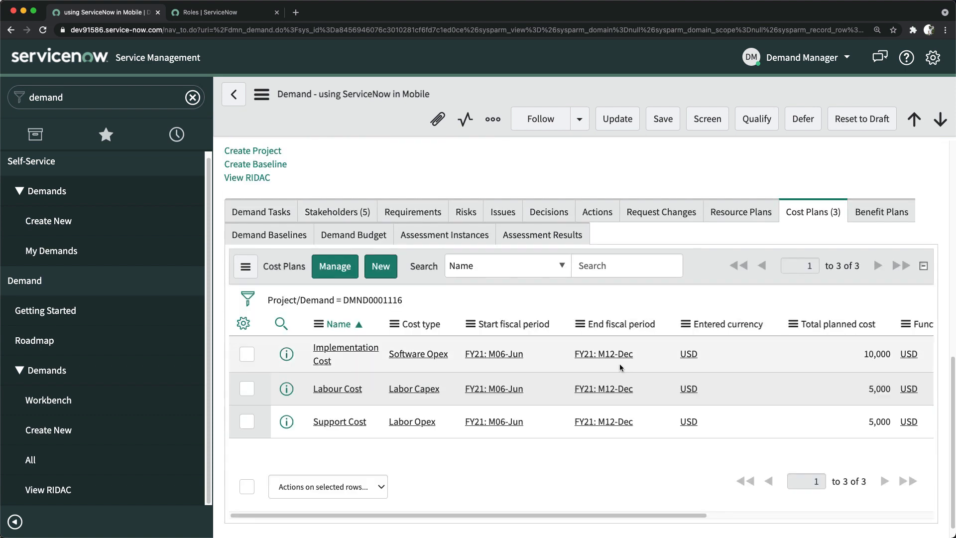
pyautogui.scroll(8, 618, 328)
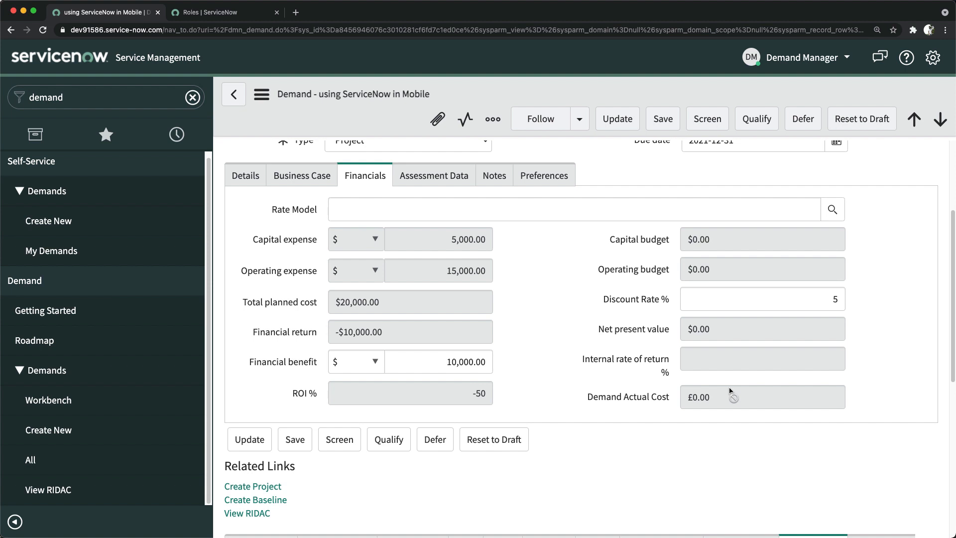
pyautogui.scroll(-7, 656, 372)
pyautogui.scroll(2, 506, 303)
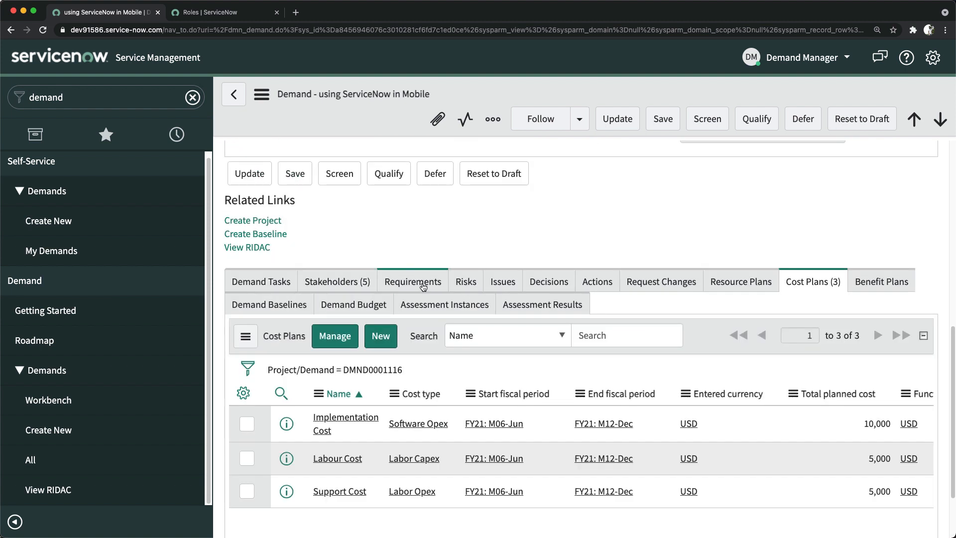
pyautogui.scroll(-1, 448, 287)
pyautogui.click(412, 267)
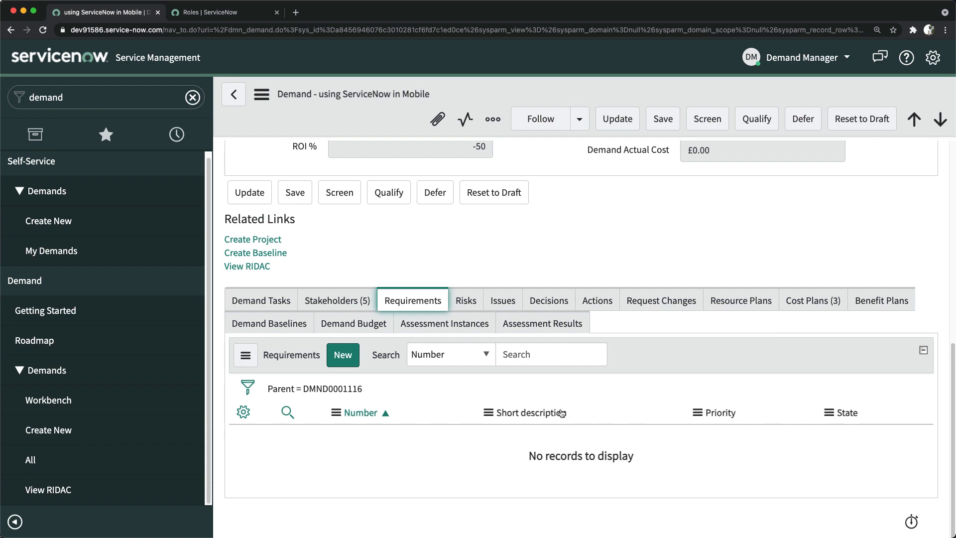
pyautogui.scroll(6, 608, 397)
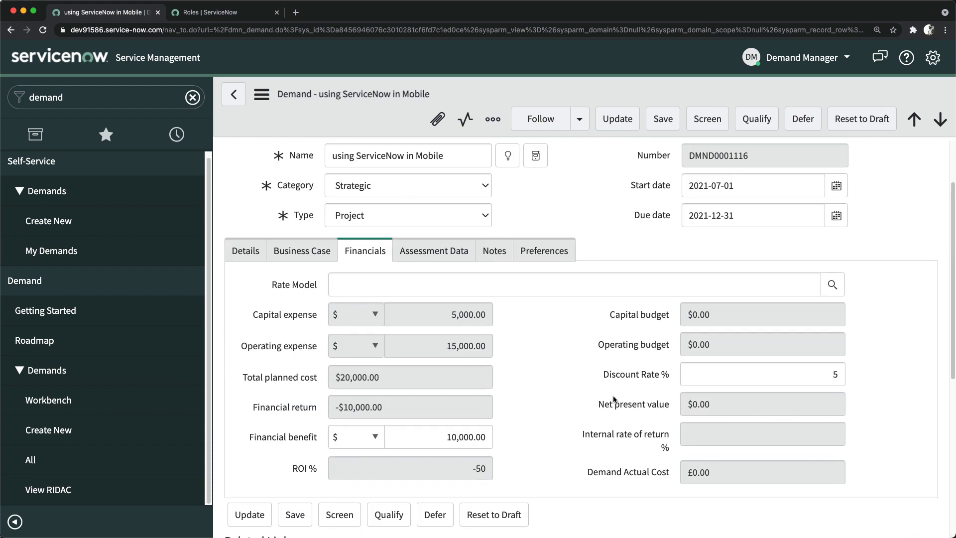
pyautogui.scroll(-6, 648, 398)
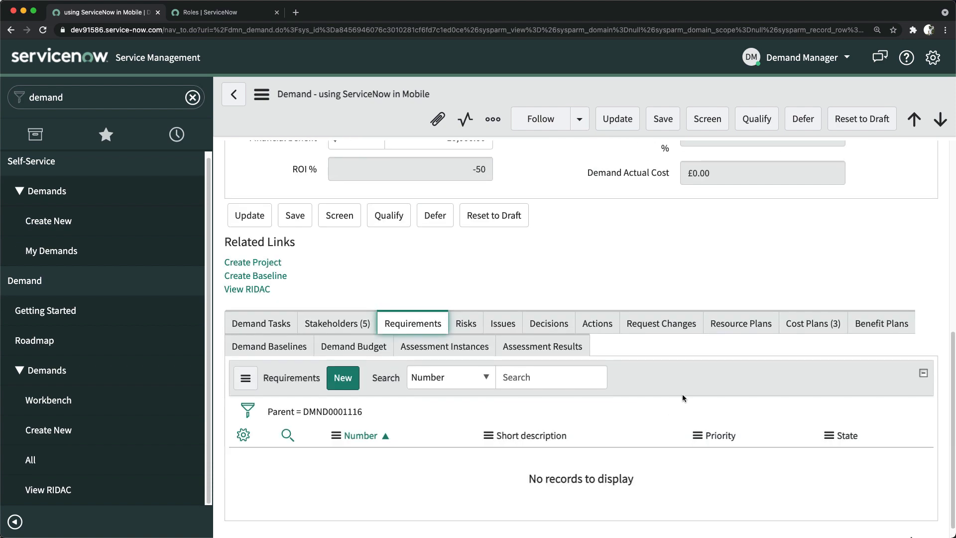
pyautogui.scroll(4, 672, 406)
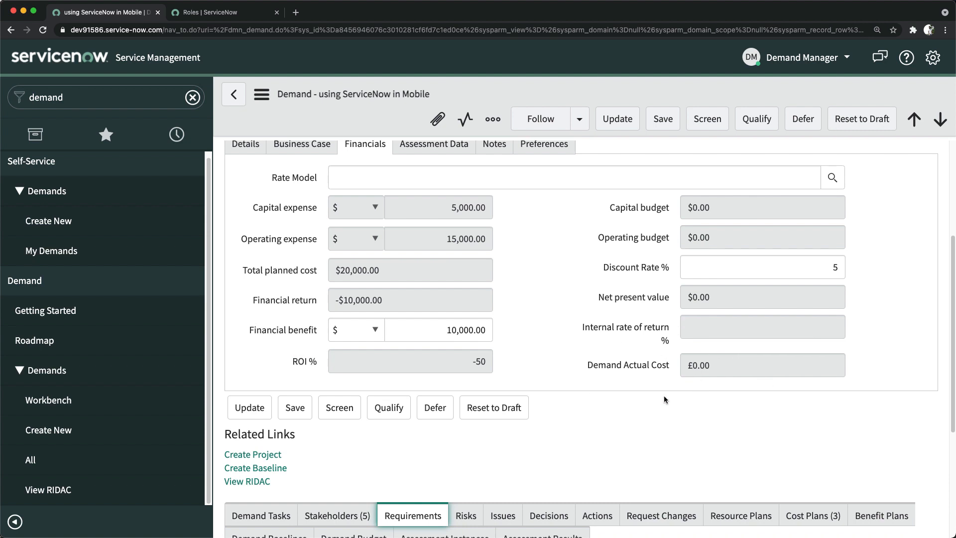
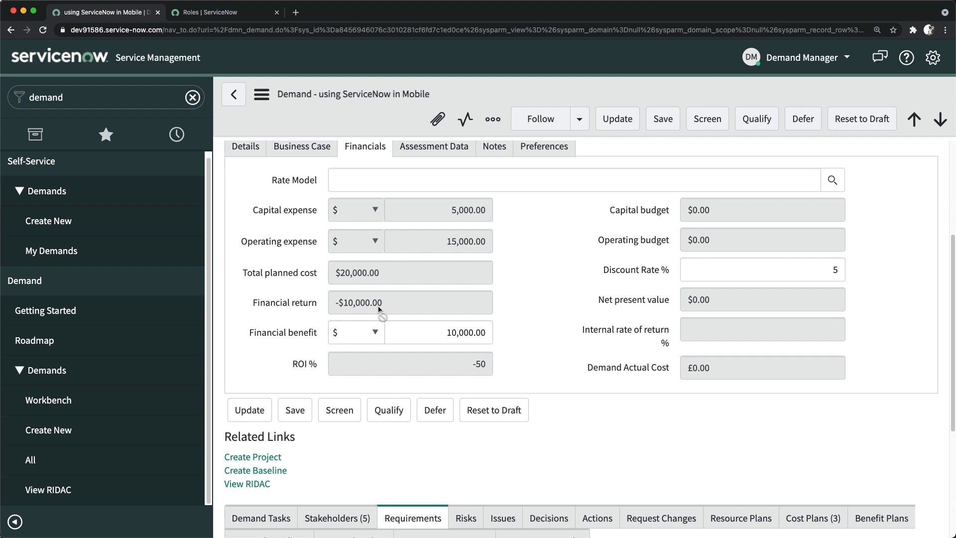
# Set the demand's impact to 1 - High and T-shirt size to L - Large in its assessment data, and advance it to Screening.
pyautogui.moveTo(303, 366)
pyautogui.scroll(2, 491, 344)
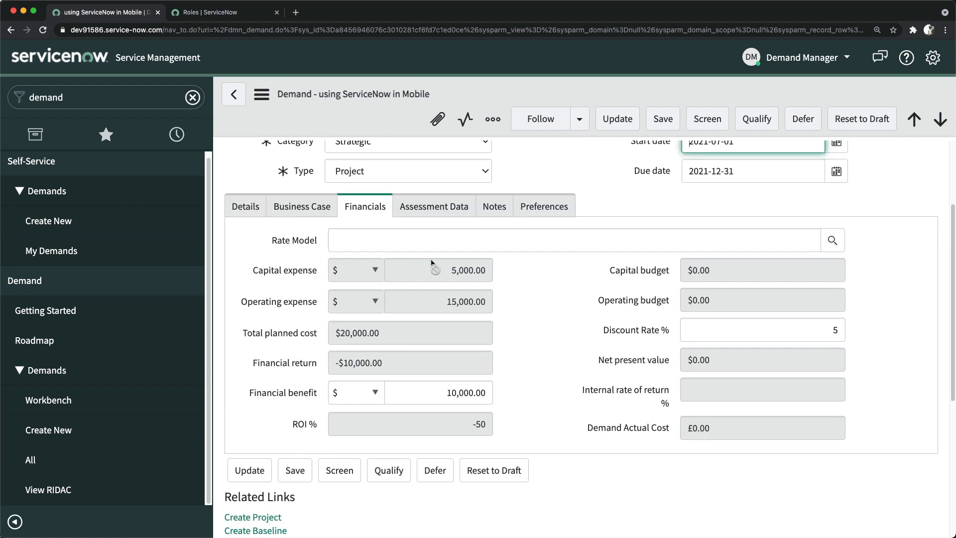
pyautogui.click(466, 208)
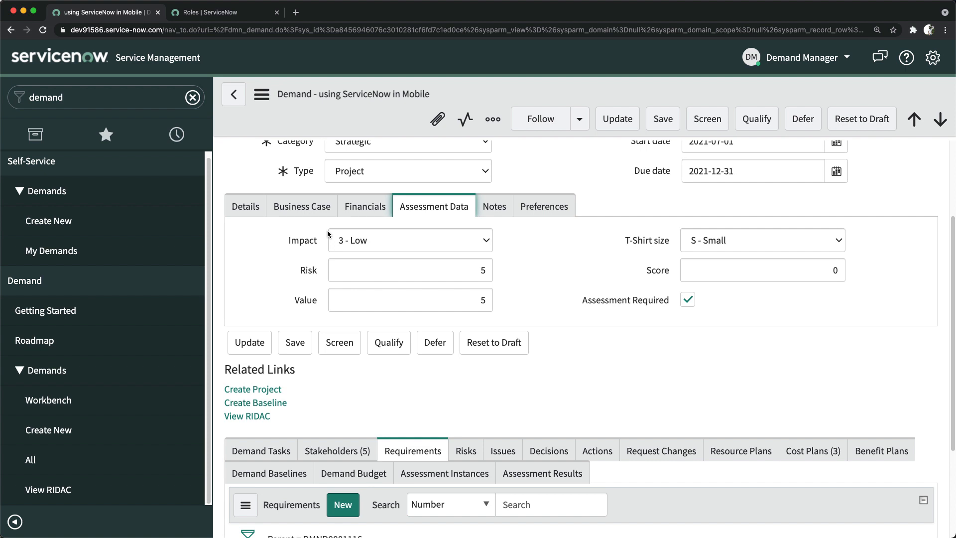
pyautogui.click(373, 241)
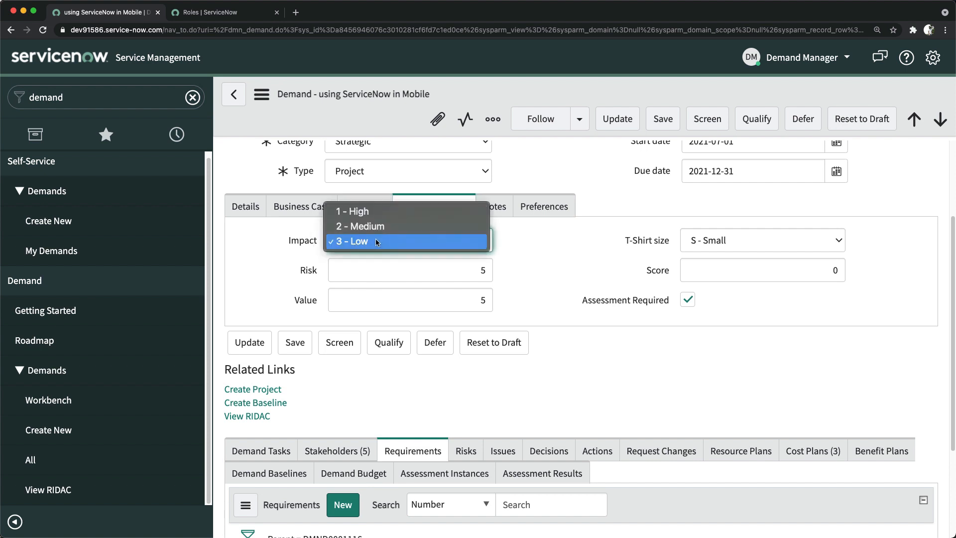
pyautogui.click(383, 213)
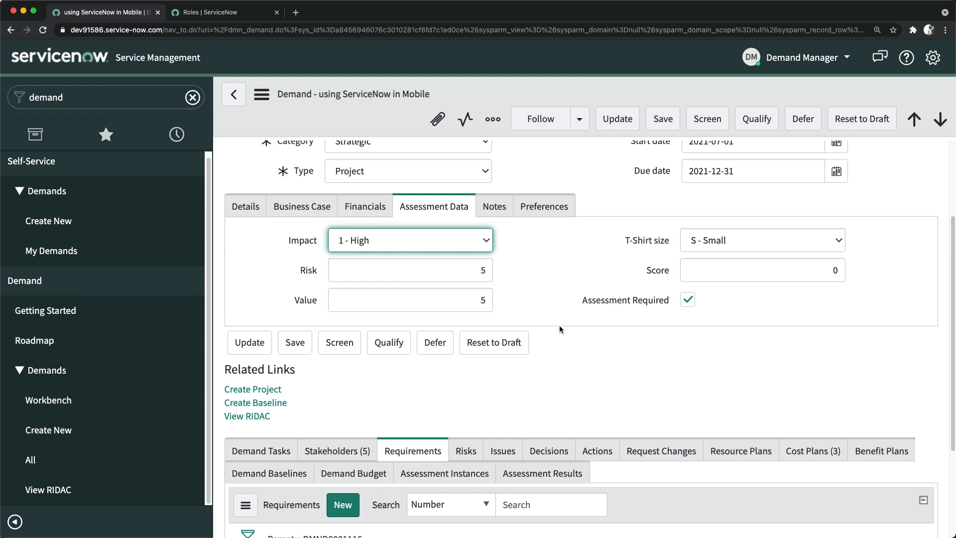
pyautogui.click(703, 242)
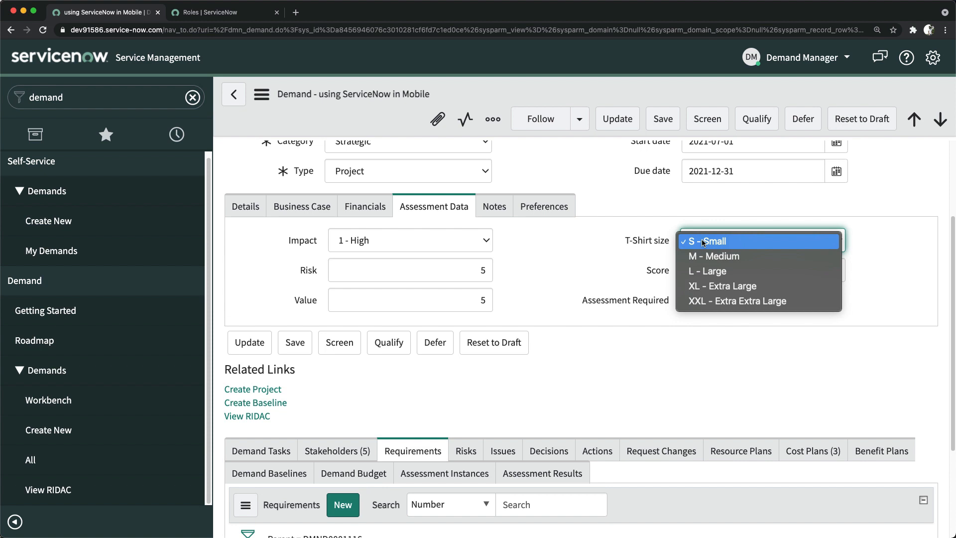
pyautogui.click(727, 271)
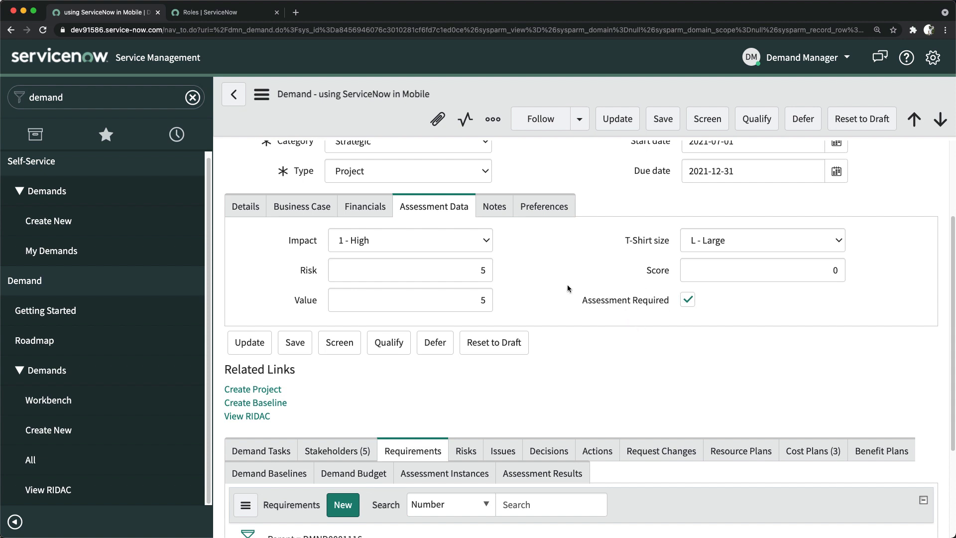
pyautogui.scroll(3, 567, 285)
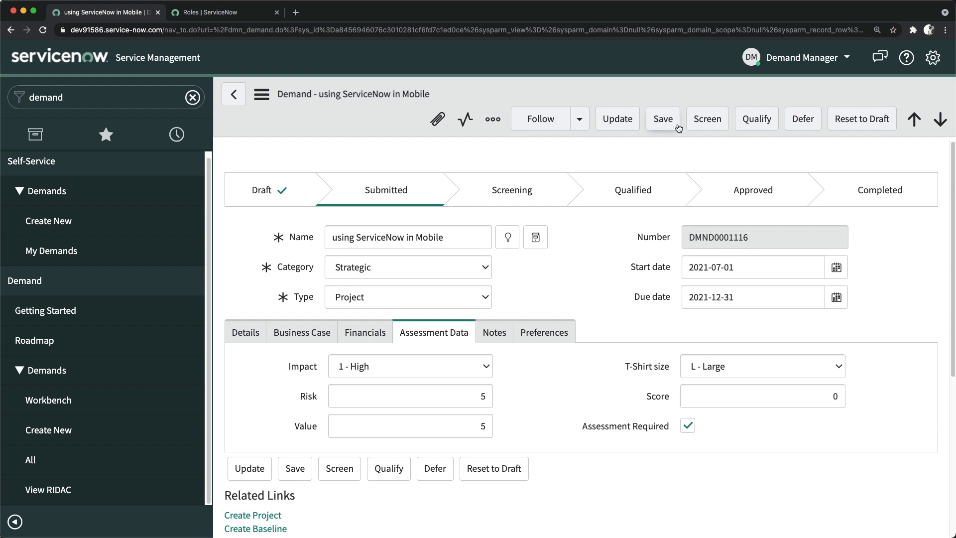
pyautogui.click(708, 119)
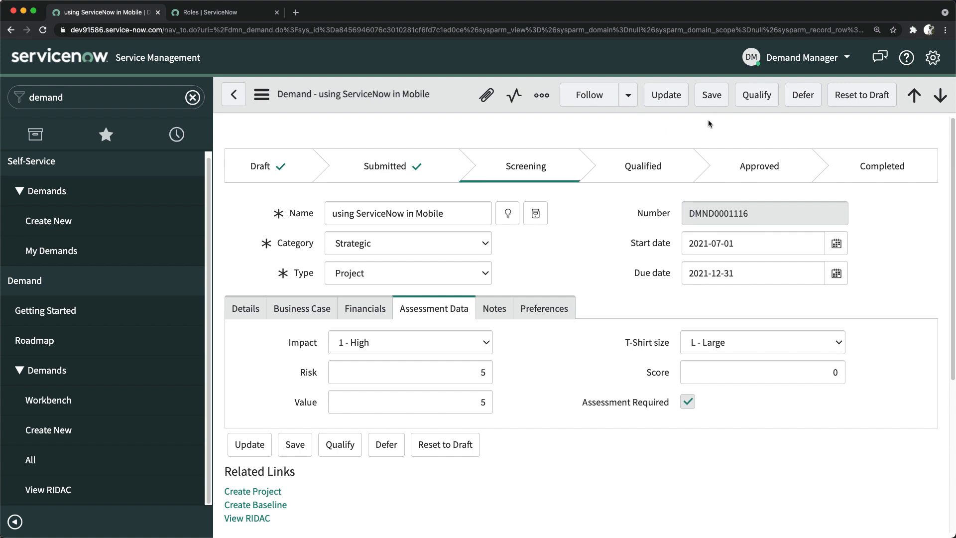
# Examine the demand's related assessment instances and assessment results, refreshing the assessment instances list.
pyautogui.scroll(-2, 554, 331)
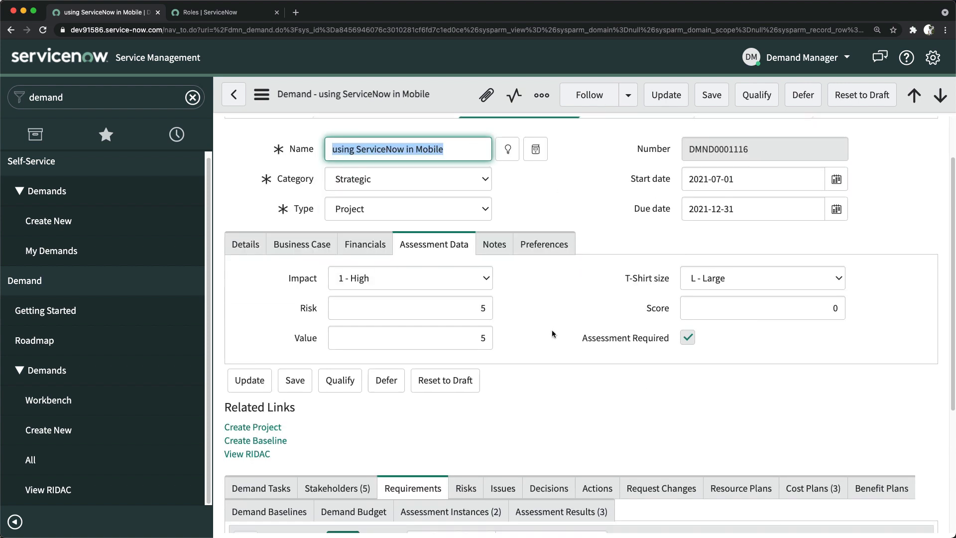
pyautogui.scroll(-5, 552, 330)
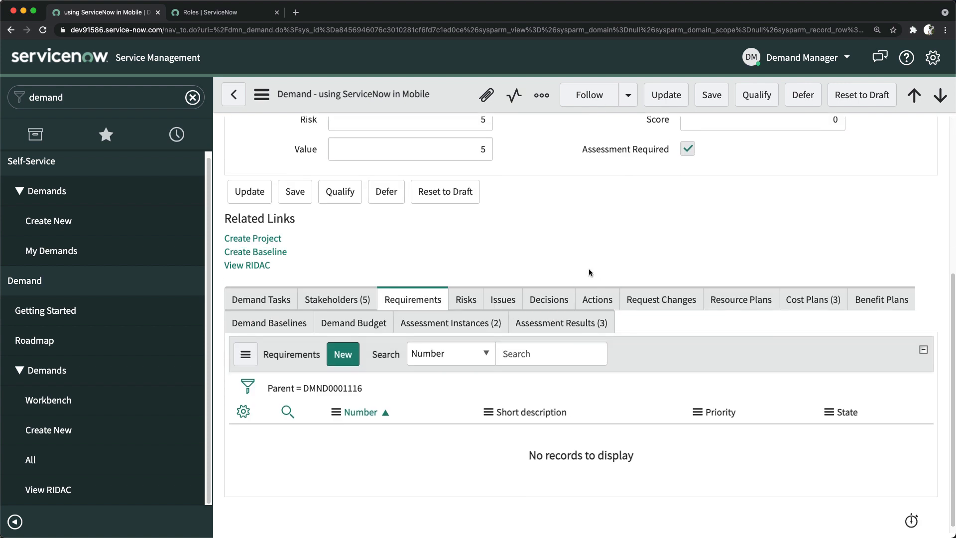
pyautogui.click(452, 320)
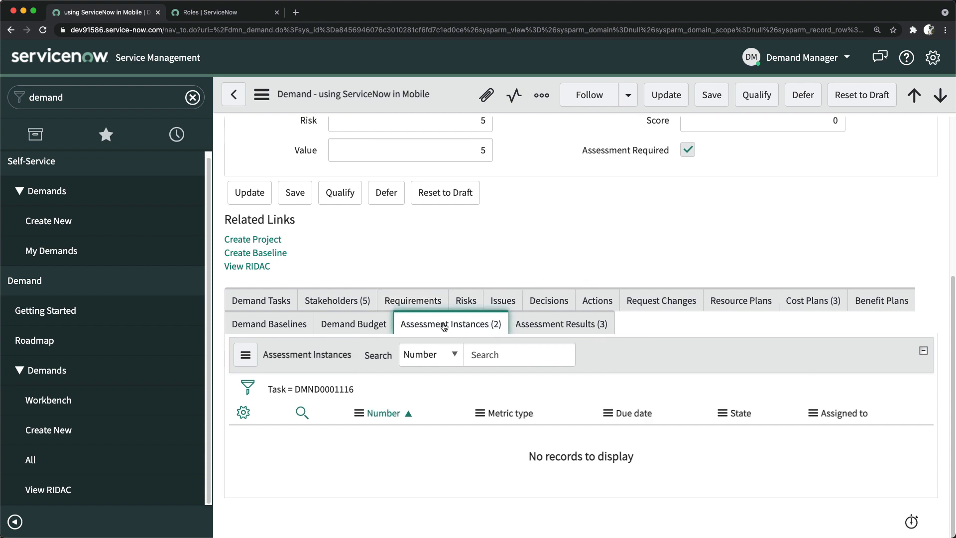
pyautogui.click(562, 323)
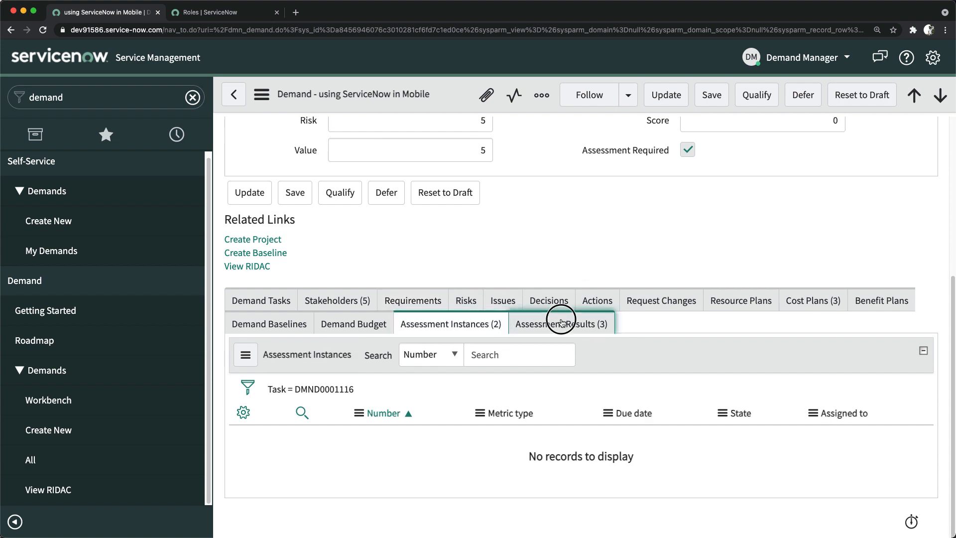
pyautogui.rightClick(452, 102)
pyautogui.click(504, 259)
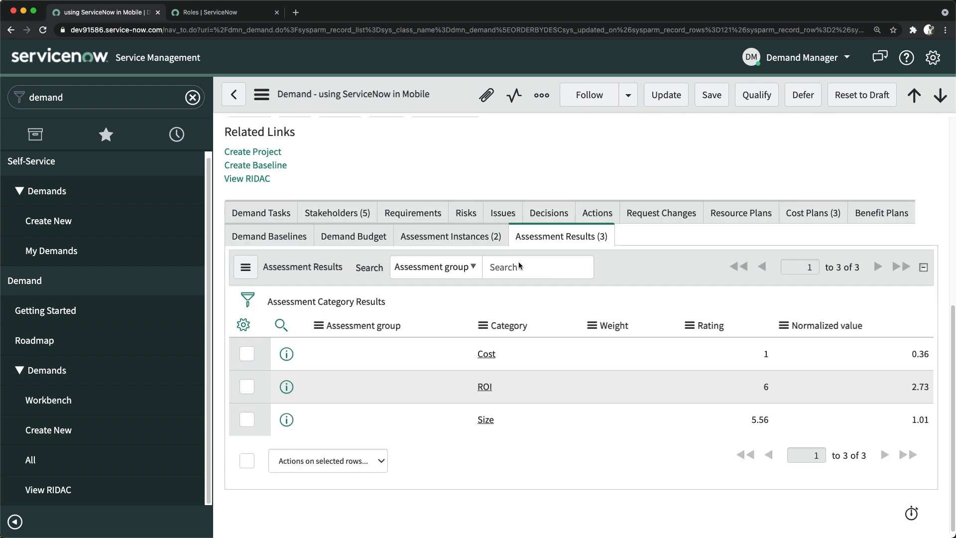
pyautogui.click(454, 235)
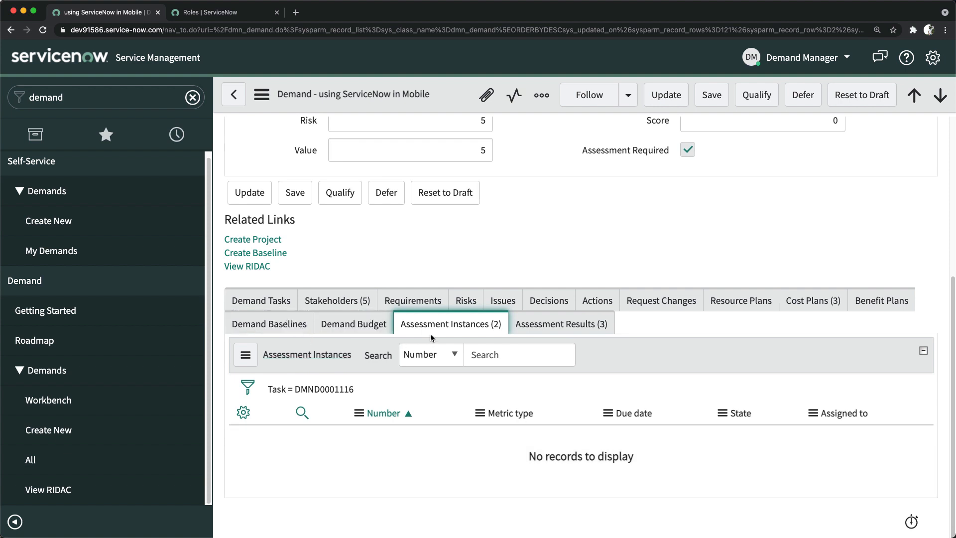
pyautogui.click(558, 321)
pyautogui.scroll(-2, 558, 323)
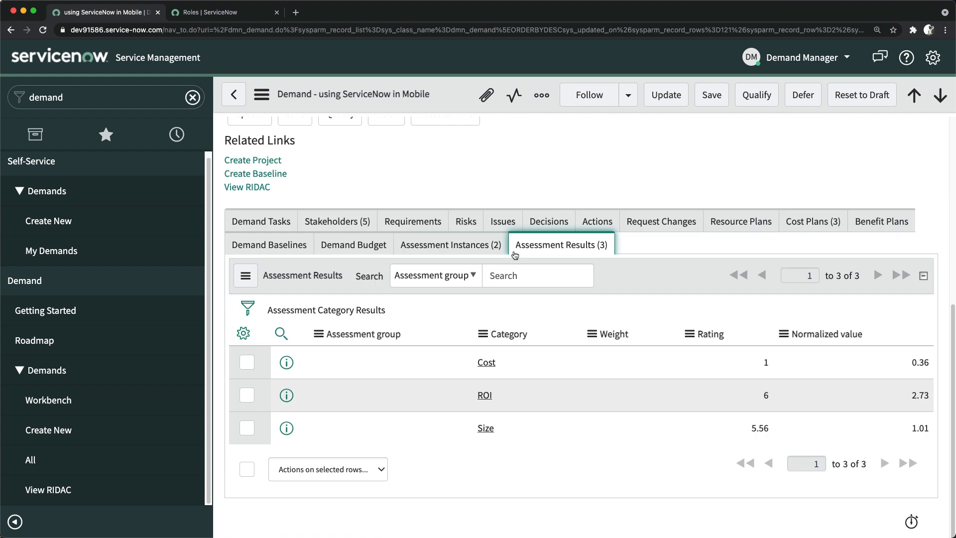
pyautogui.click(453, 245)
pyautogui.click(247, 355)
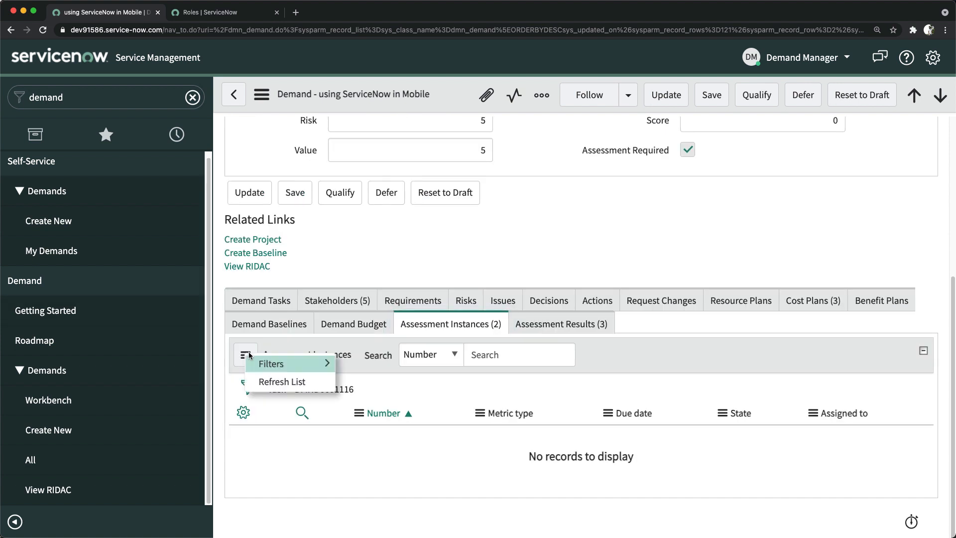
pyautogui.click(266, 381)
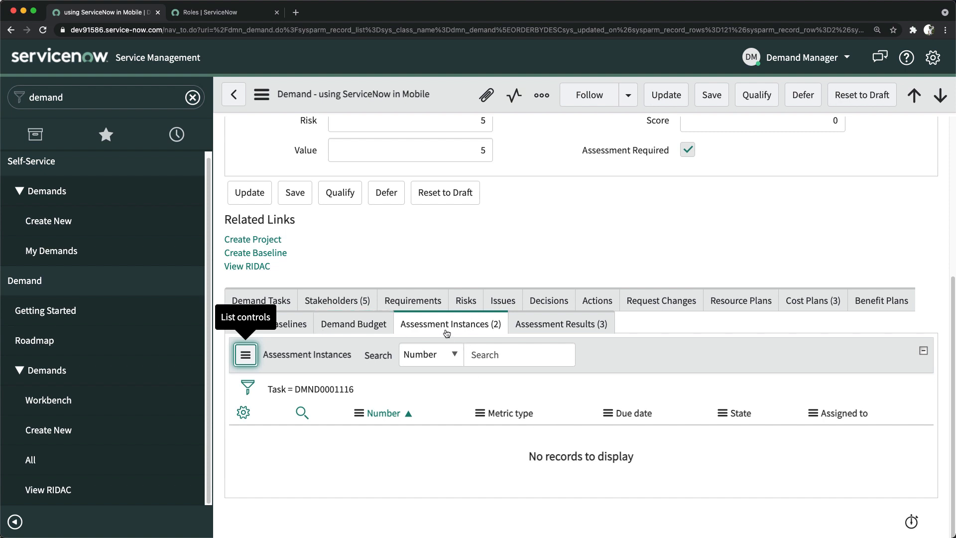
# Add the Stakeholder column to the demand's stakeholders list and check which stakeholders are assessment recipients.
pyautogui.click(337, 300)
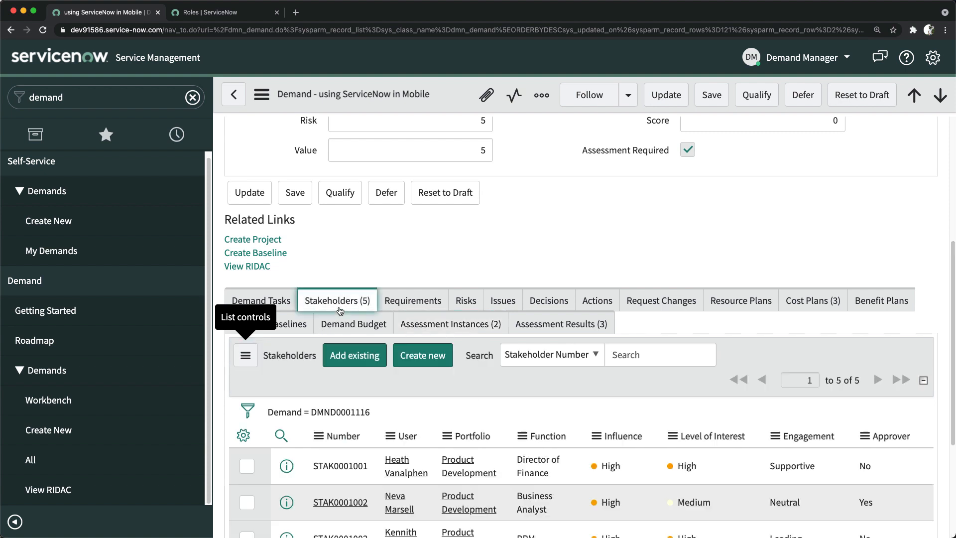
pyautogui.scroll(-3, 561, 378)
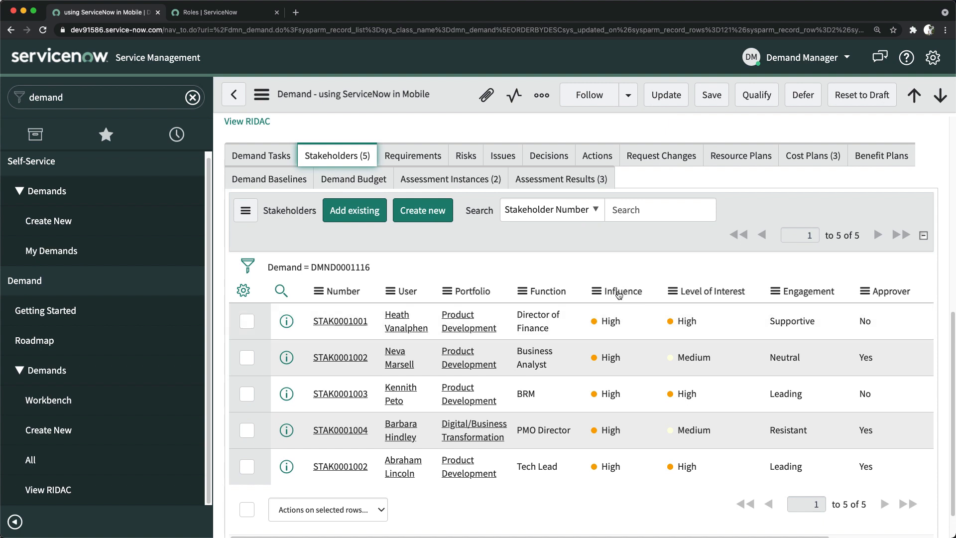
pyautogui.click(244, 293)
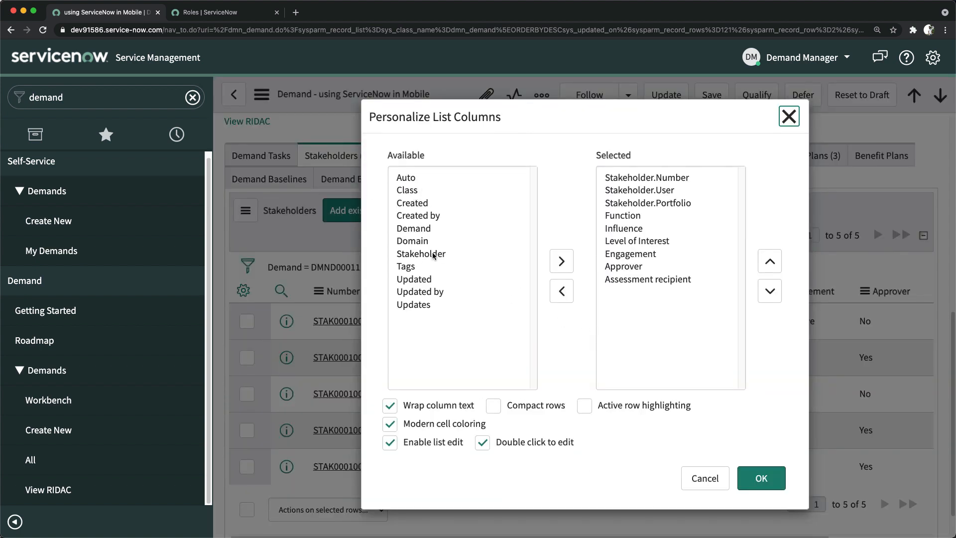
pyautogui.doubleClick(433, 254)
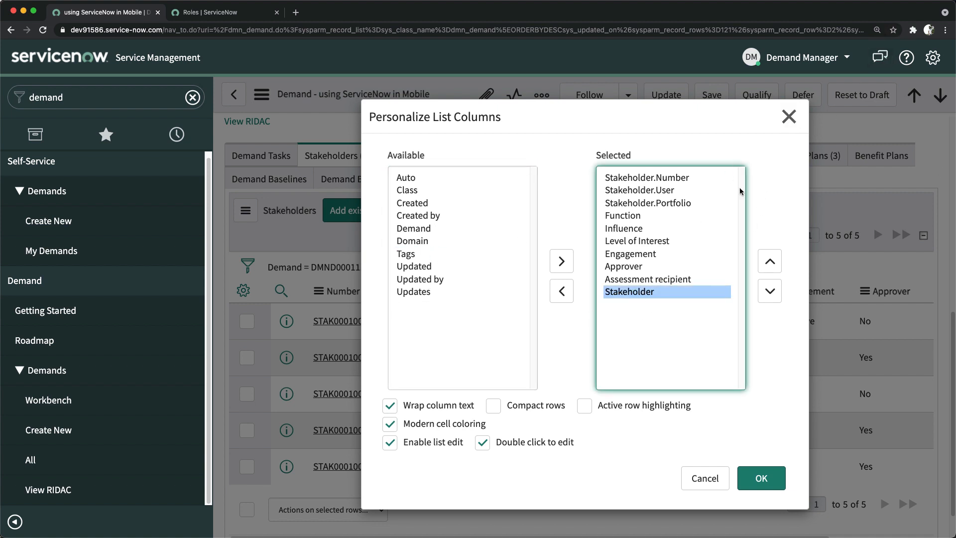
pyautogui.click(757, 471)
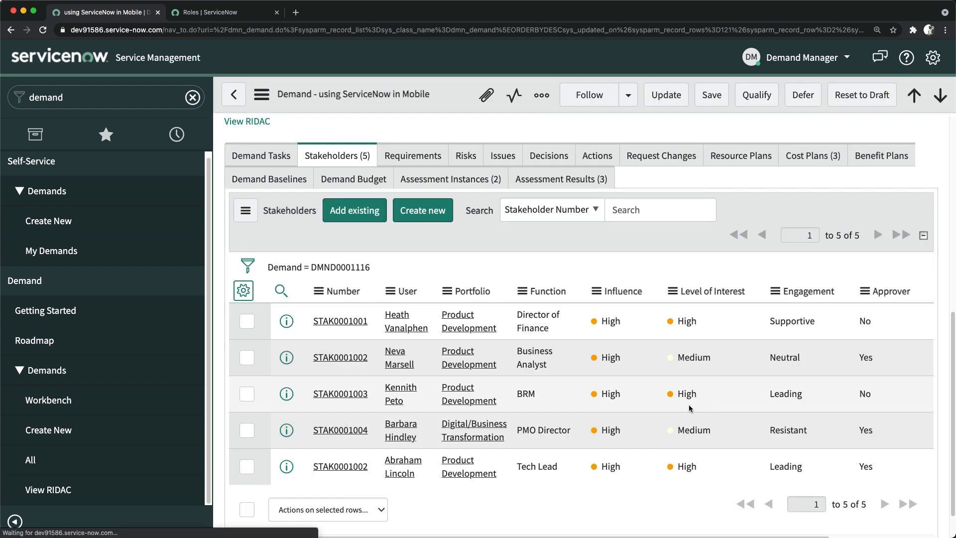
pyautogui.scroll(-1, 632, 375)
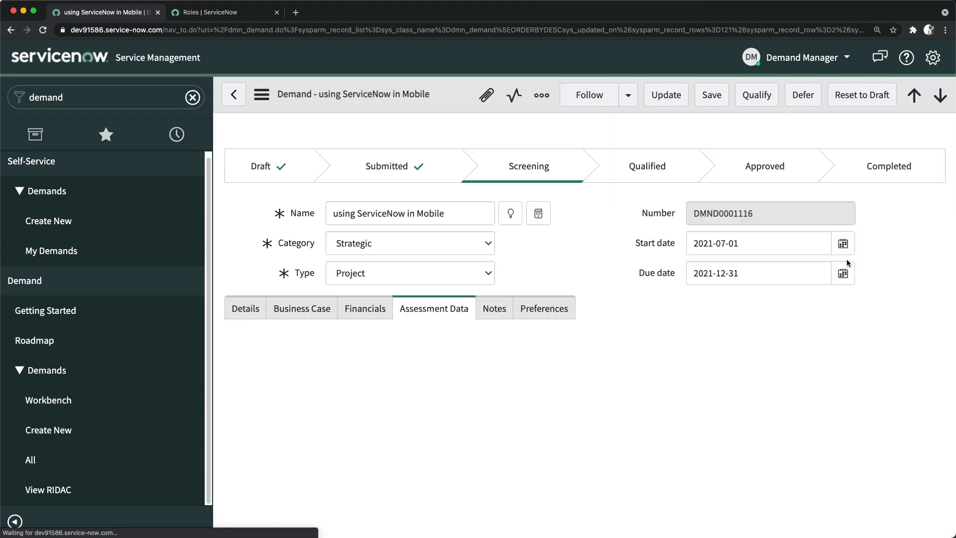
pyautogui.scroll(-7, 615, 391)
pyautogui.scroll(7, 559, 434)
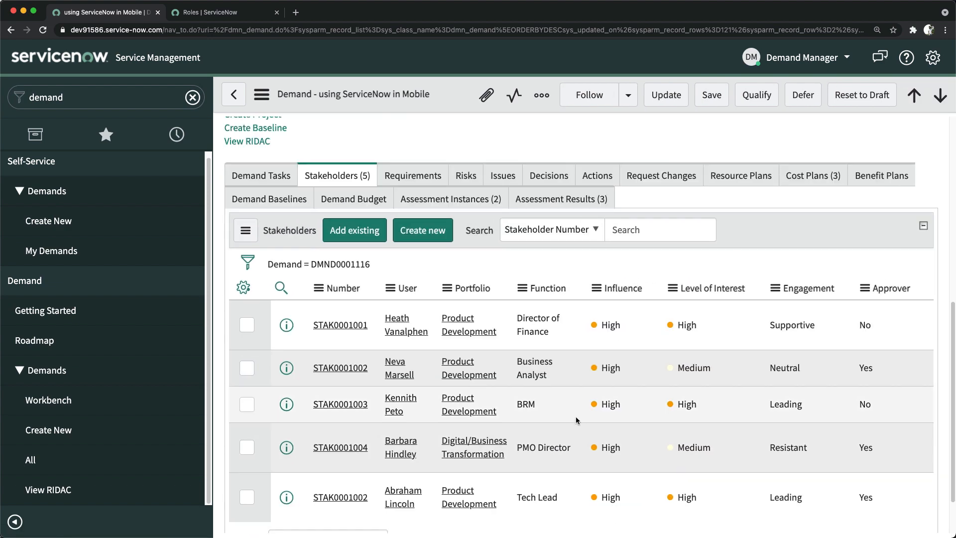
pyautogui.scroll(-6, 570, 412)
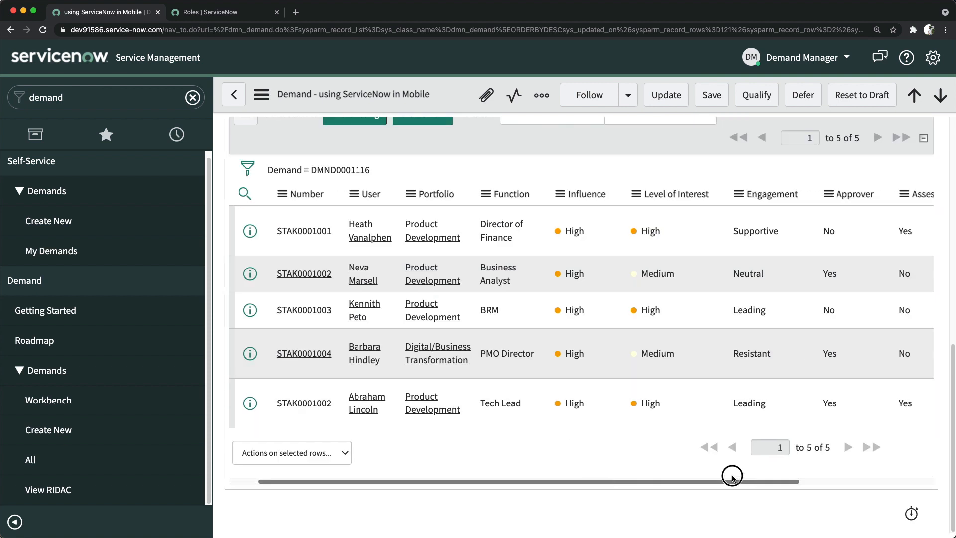
pyautogui.hscroll(5, 730, 476)
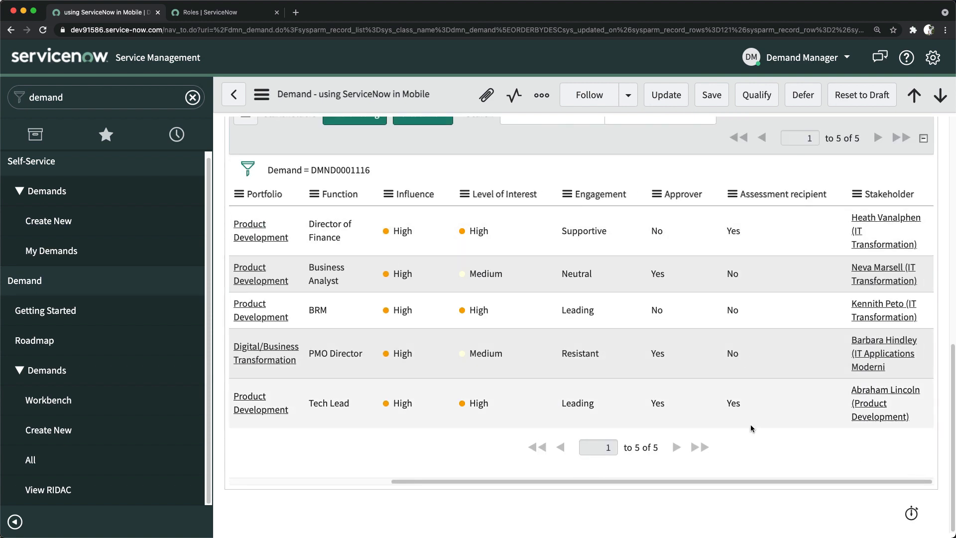
pyautogui.moveTo(741, 482); pyautogui.dragTo(412, 527)
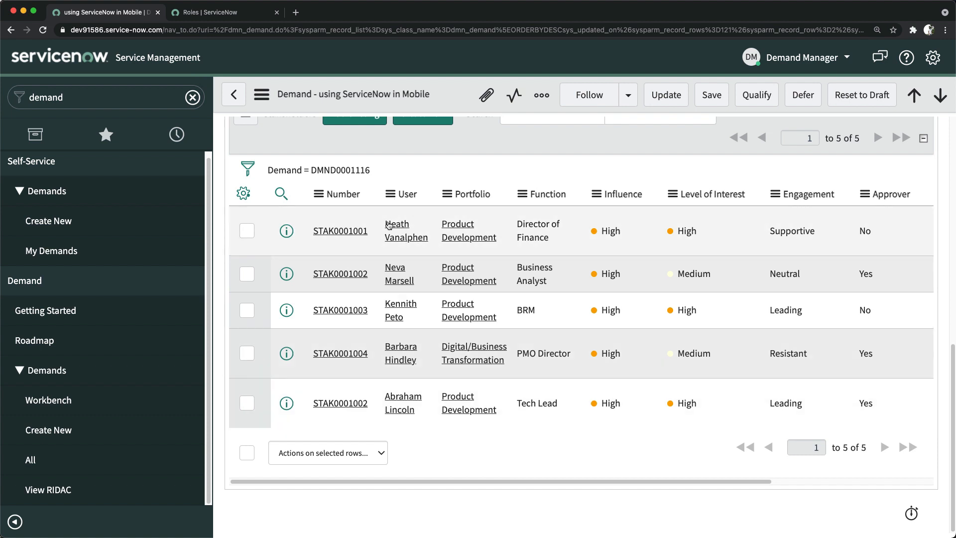
# Impersonate the Director of Finance stakeholder, using the name copied from the demand's stakeholders list.
pyautogui.moveTo(431, 244); pyautogui.dragTo(389, 226)
pyautogui.press('super+c')
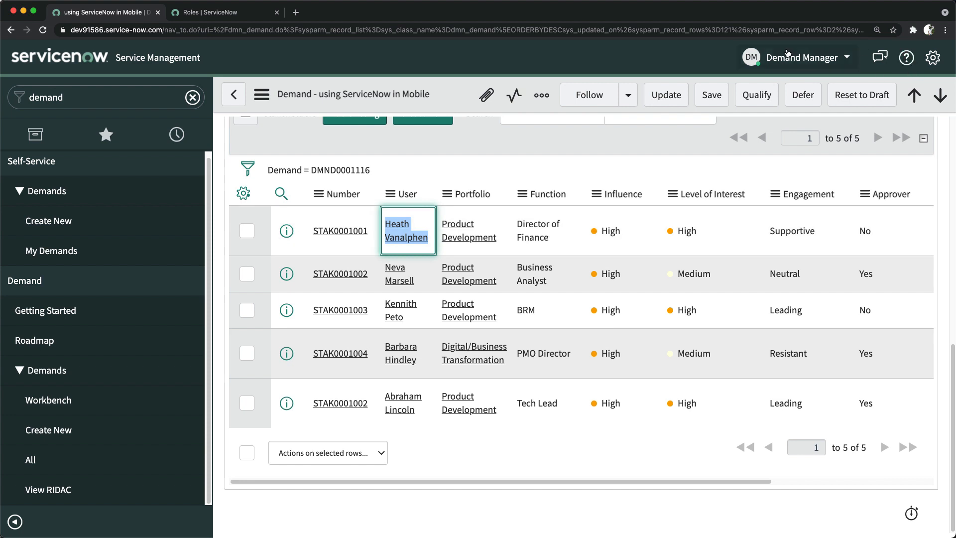
pyautogui.click(788, 53)
pyautogui.click(797, 119)
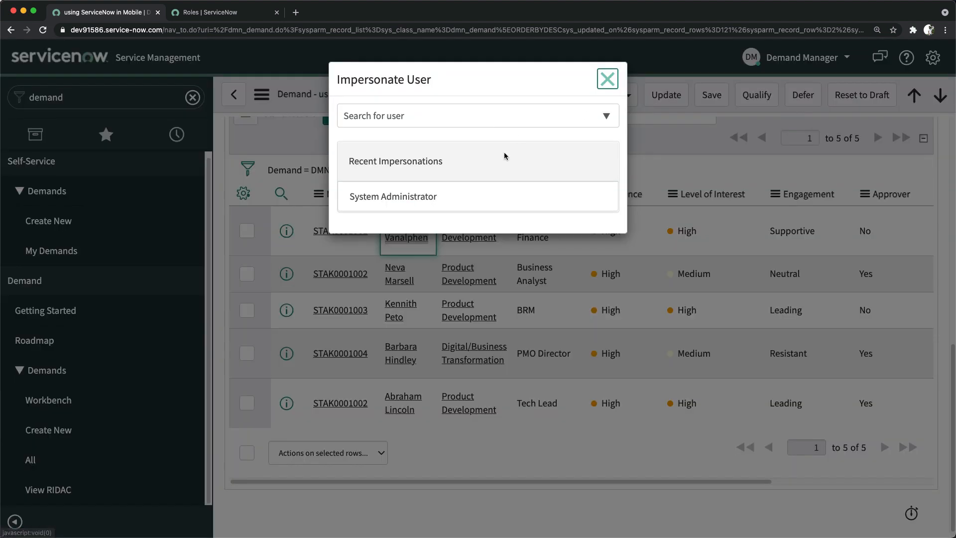
pyautogui.click(411, 119)
pyautogui.press('super+v')
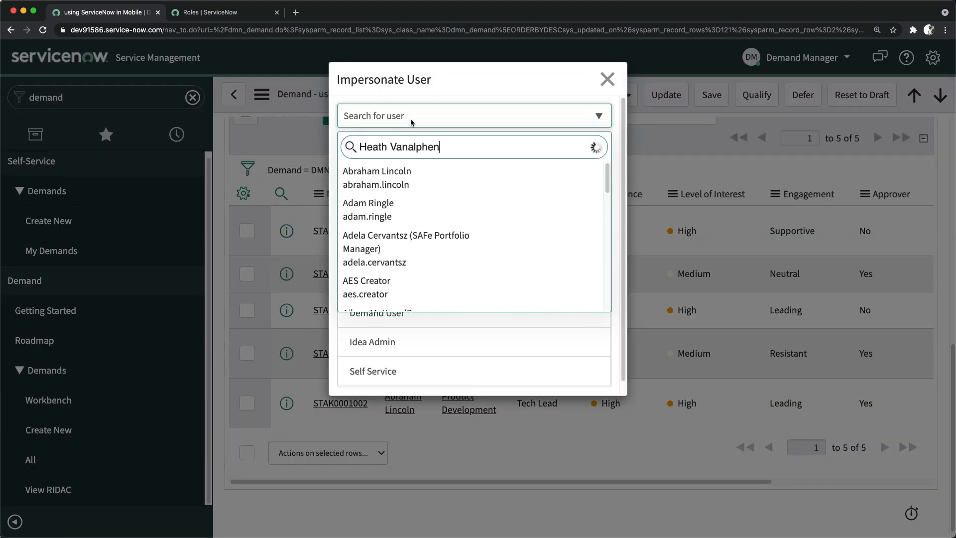
pyautogui.click(404, 178)
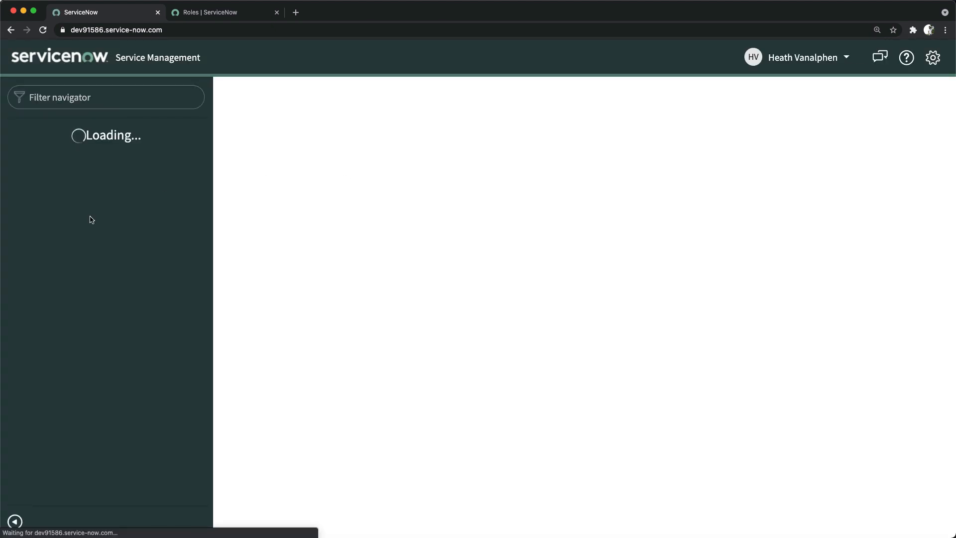
# Open My Assessments & Surveys and locate the Demand assessment for "using ServiceNow in Mobile".
pyautogui.scroll(-10, 90, 269)
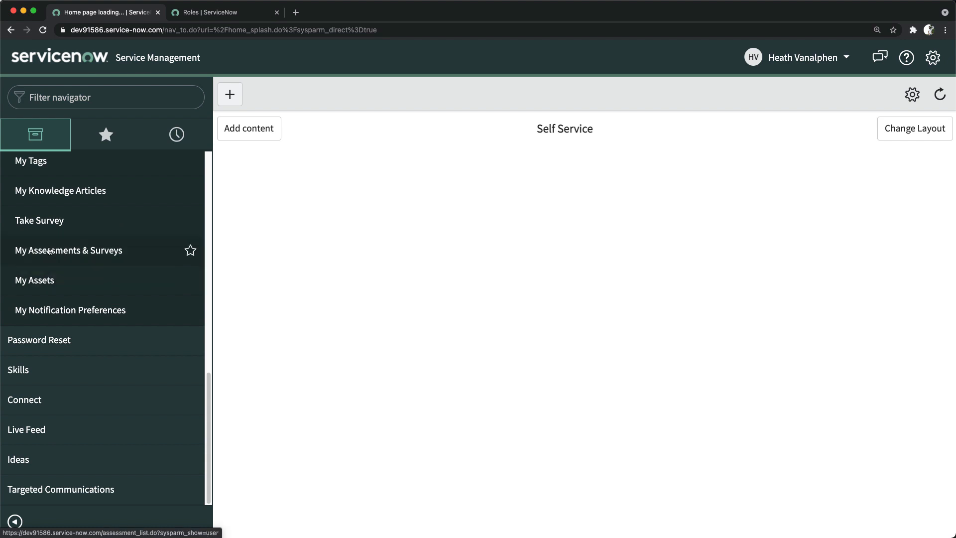
pyautogui.click(51, 252)
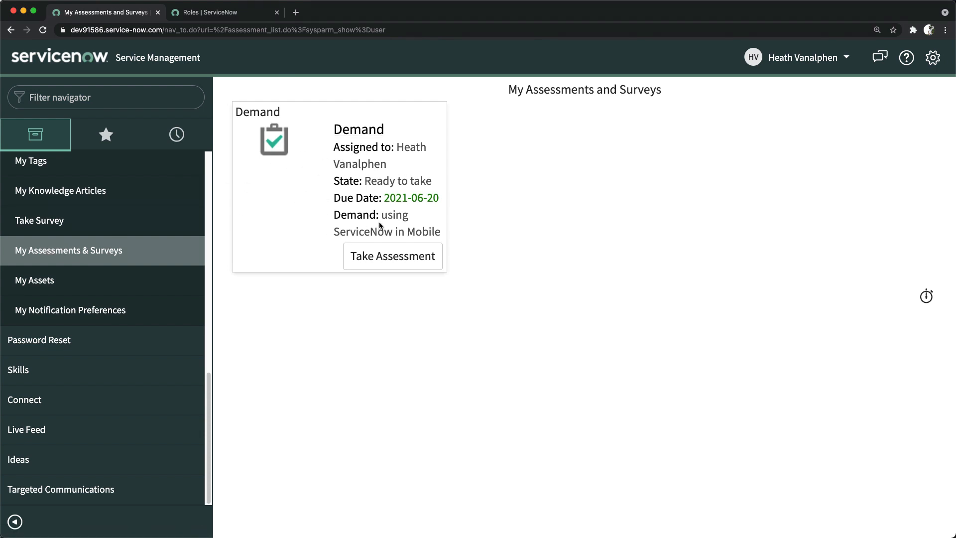
pyautogui.moveTo(388, 215); pyautogui.dragTo(440, 235)
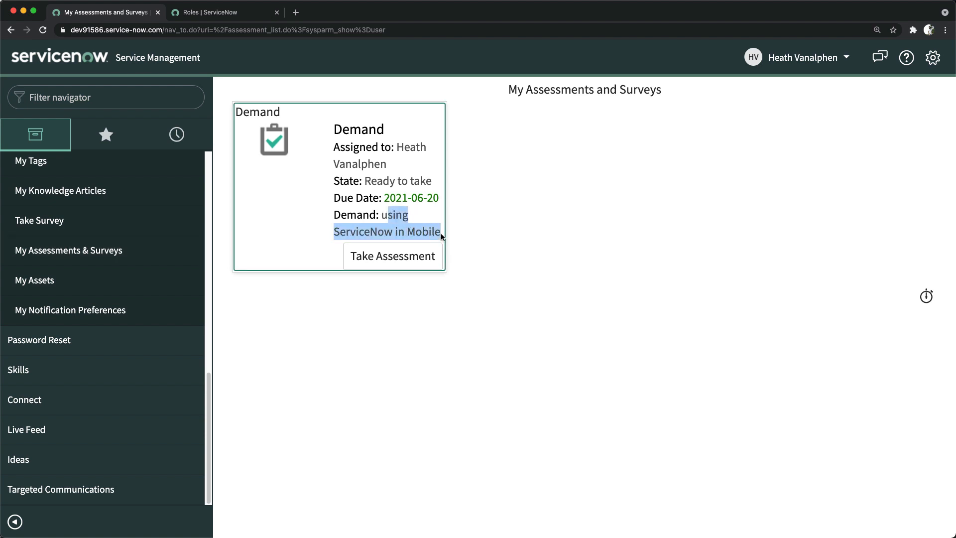
# Start the Demand assessment for "using ServiceNow in Mobile" and score corporate initiative 10 and job efficiencies 10 under Strategic Alignment.
pyautogui.click(384, 263)
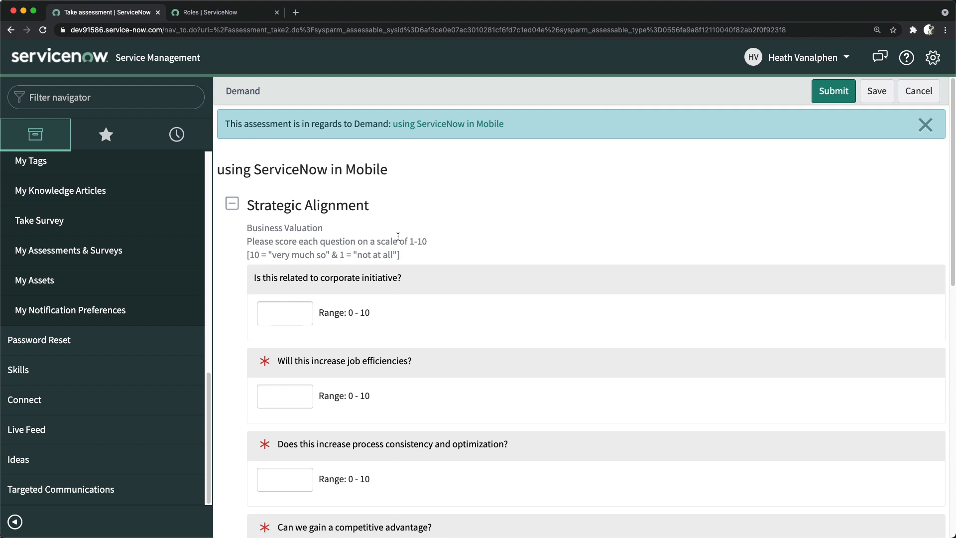
pyautogui.scroll(-3, 342, 343)
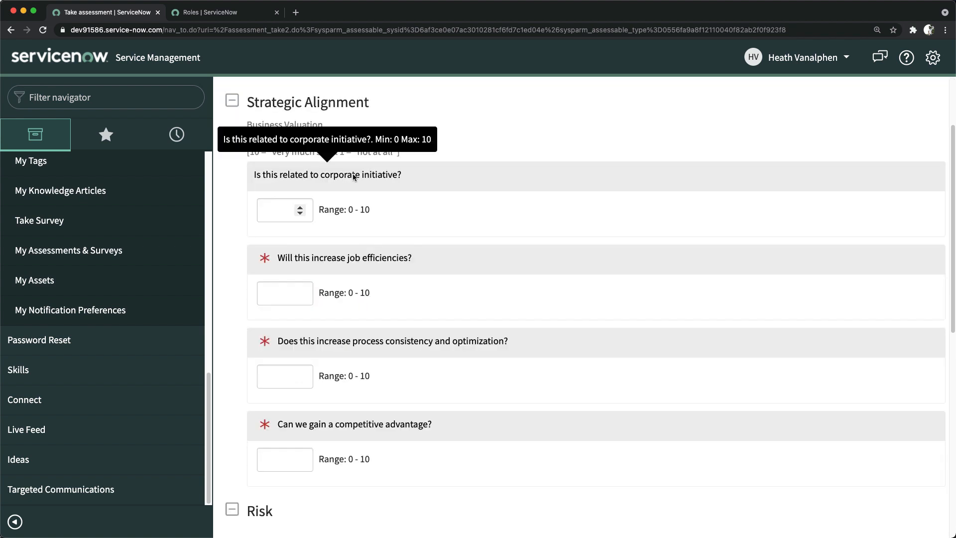
pyautogui.click(289, 206)
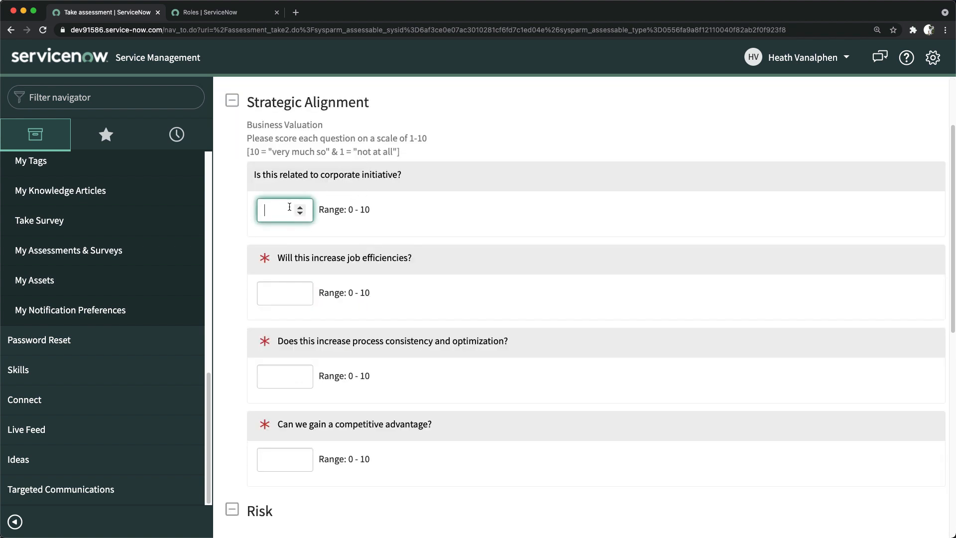
pyautogui.write('10')
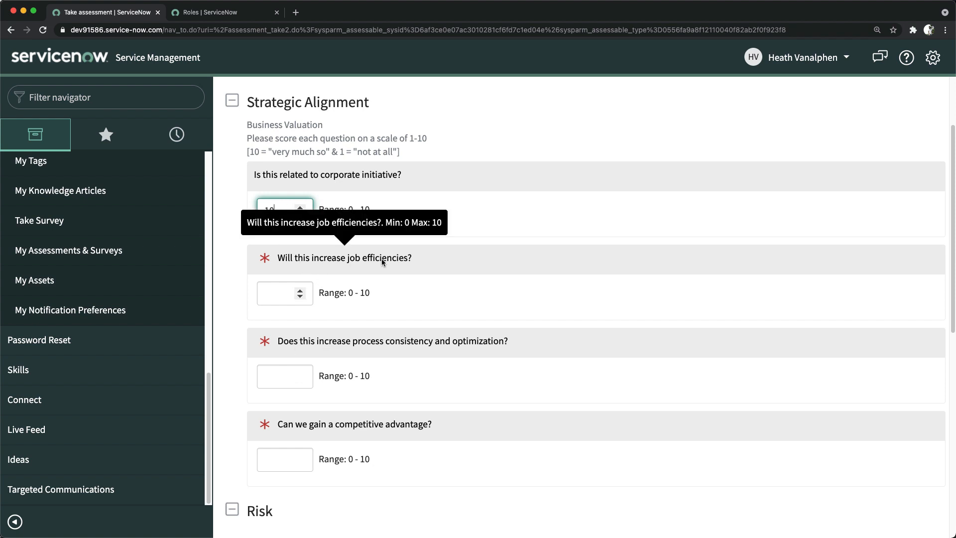
pyautogui.click(292, 288)
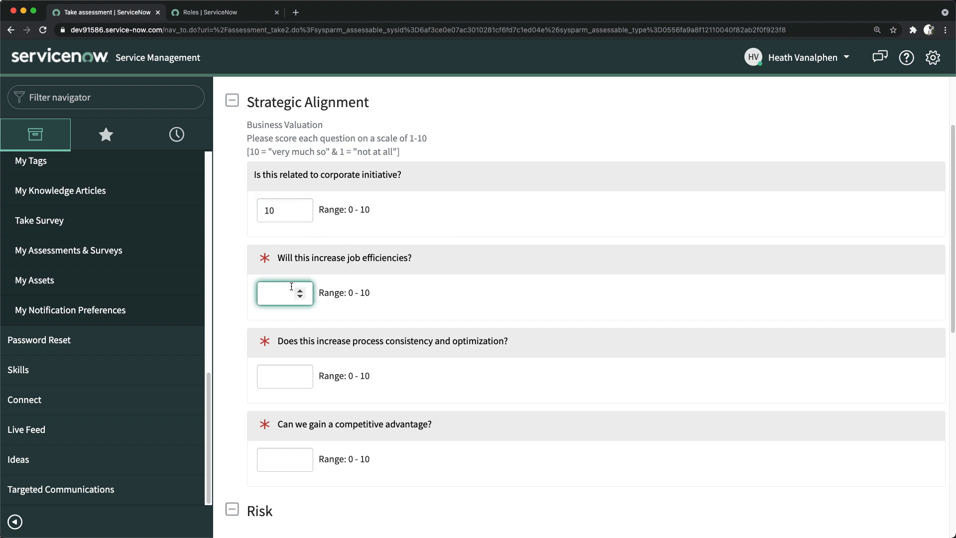
pyautogui.write('0')
pyautogui.scroll(-1, 384, 269)
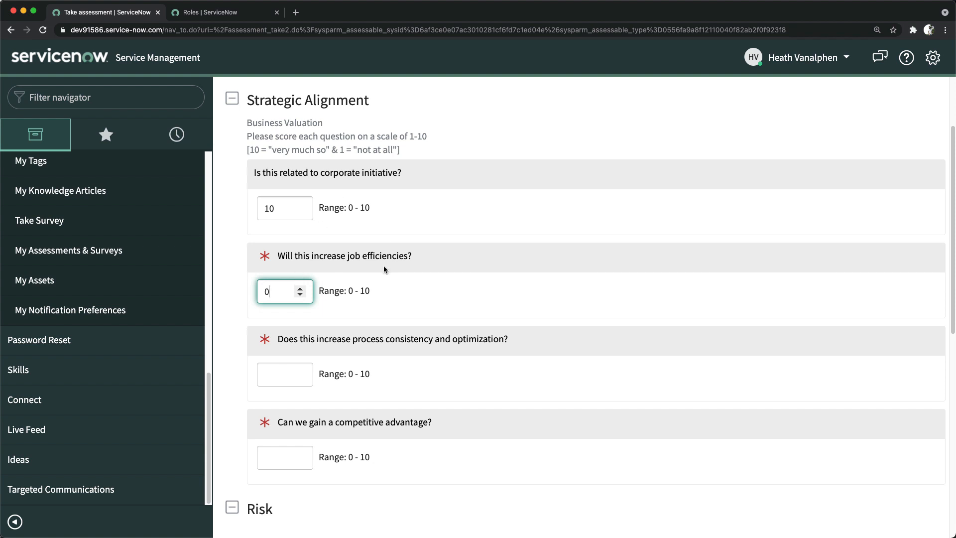
pyautogui.moveTo(281, 258); pyautogui.dragTo(213, 255)
pyautogui.write('10')
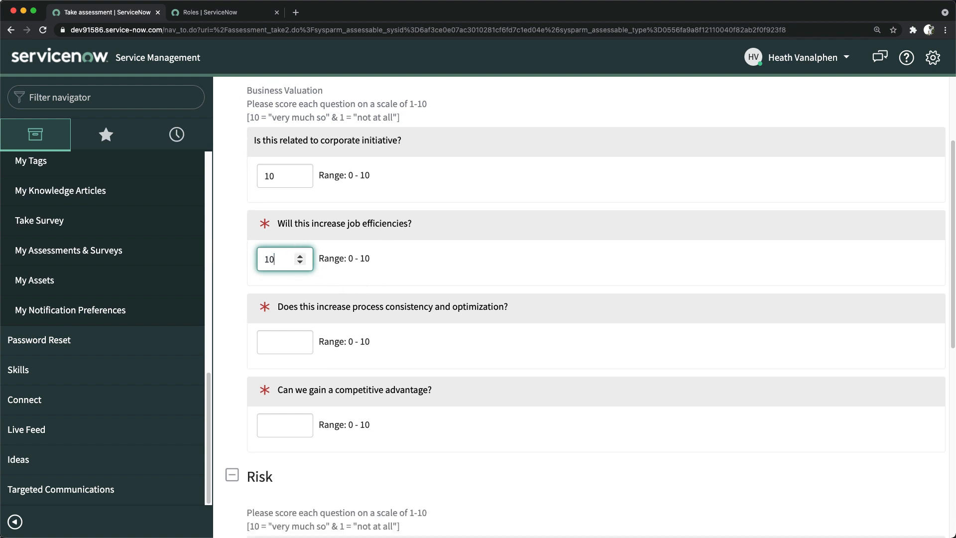
# Score process consistency and optimization 5 and competitive advantage 7 in the Strategic Alignment section.
pyautogui.scroll(-1, 329, 306)
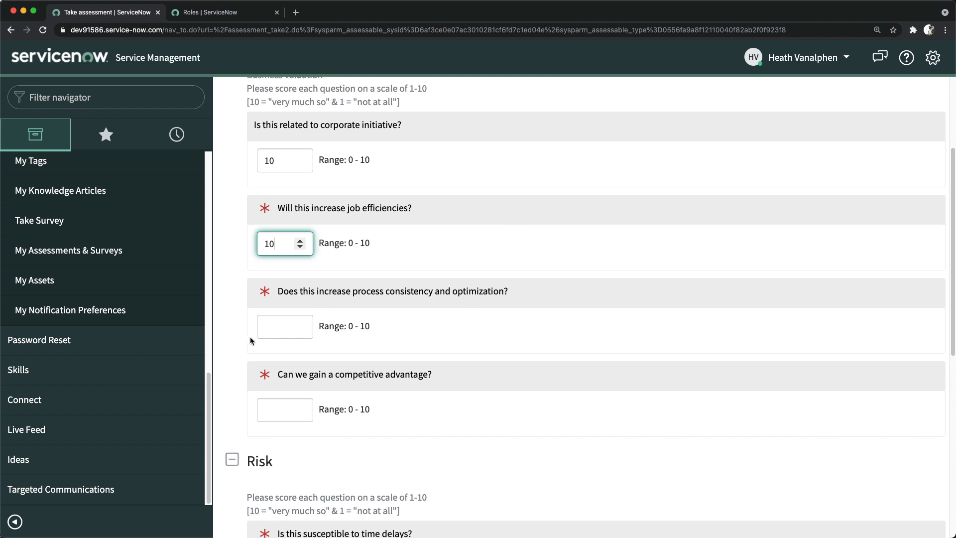
pyautogui.click(282, 328)
pyautogui.write('10')
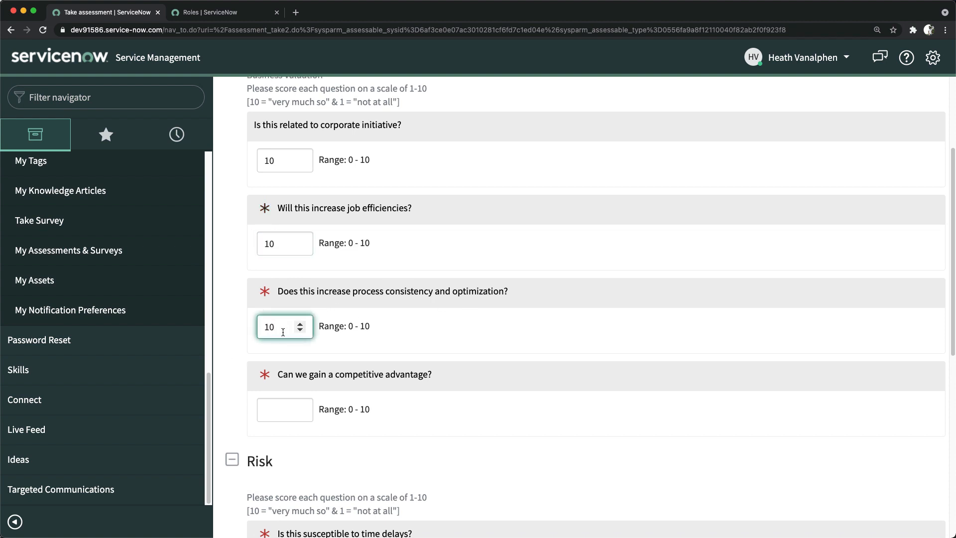
pyautogui.doubleClick(283, 333)
pyautogui.write('5')
pyautogui.scroll(-1, 341, 377)
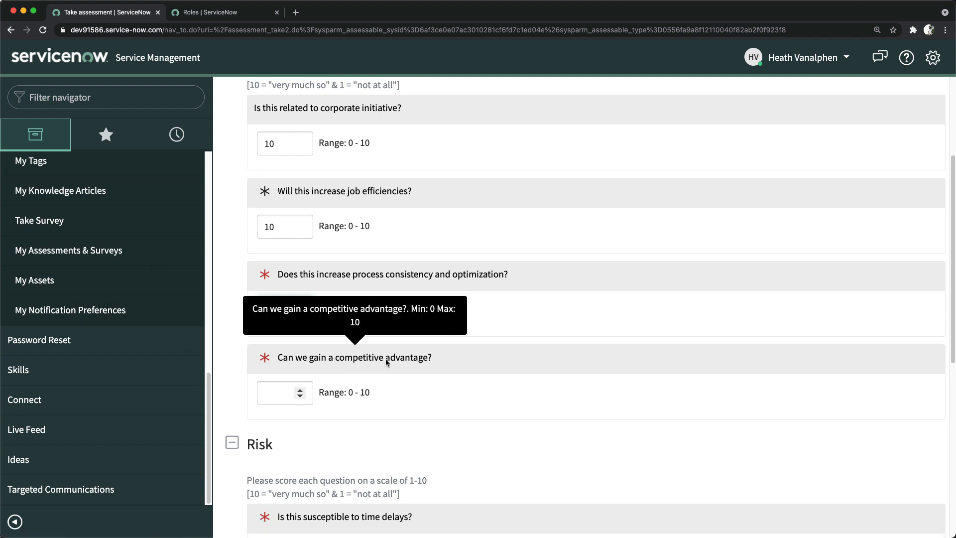
pyautogui.click(274, 393)
pyautogui.write('5')
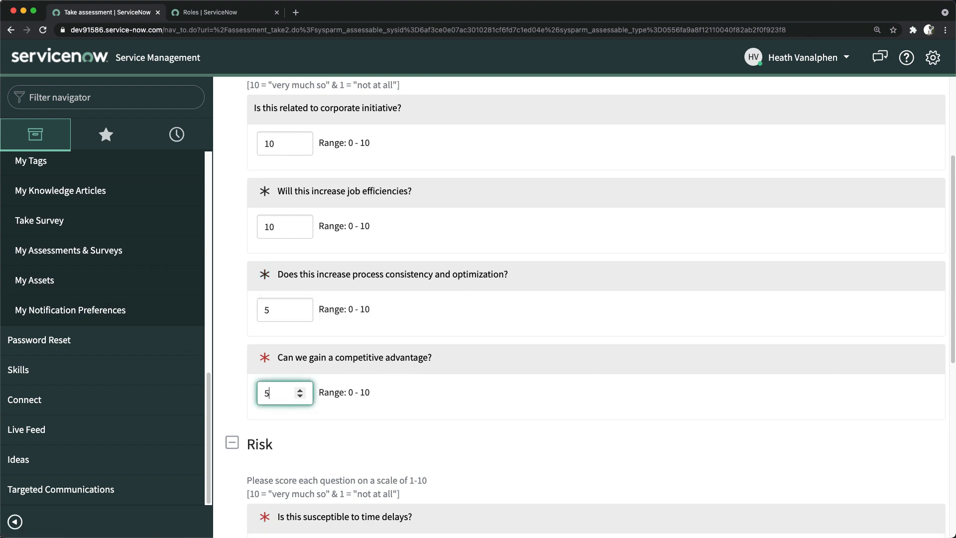
pyautogui.scroll(-5, 299, 390)
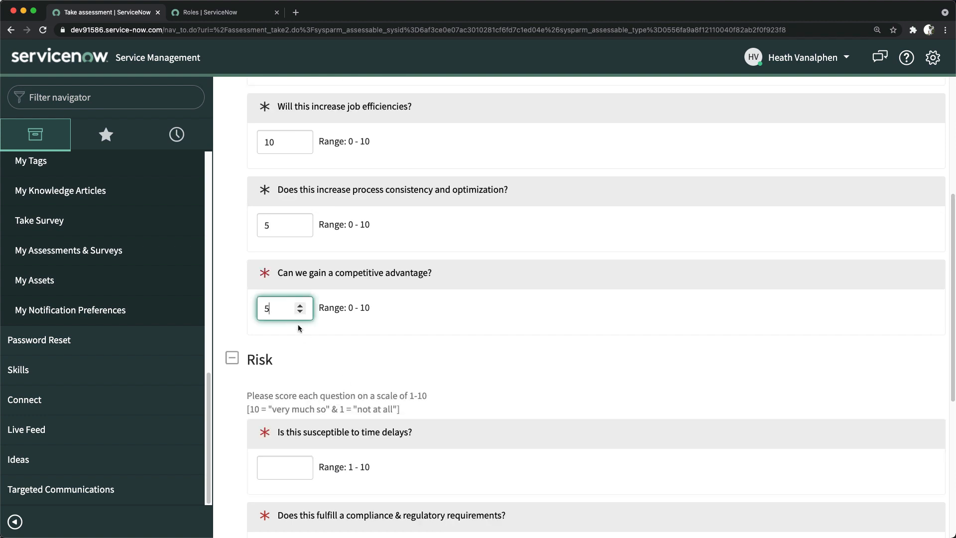
pyautogui.doubleClick(269, 309)
pyautogui.write('7')
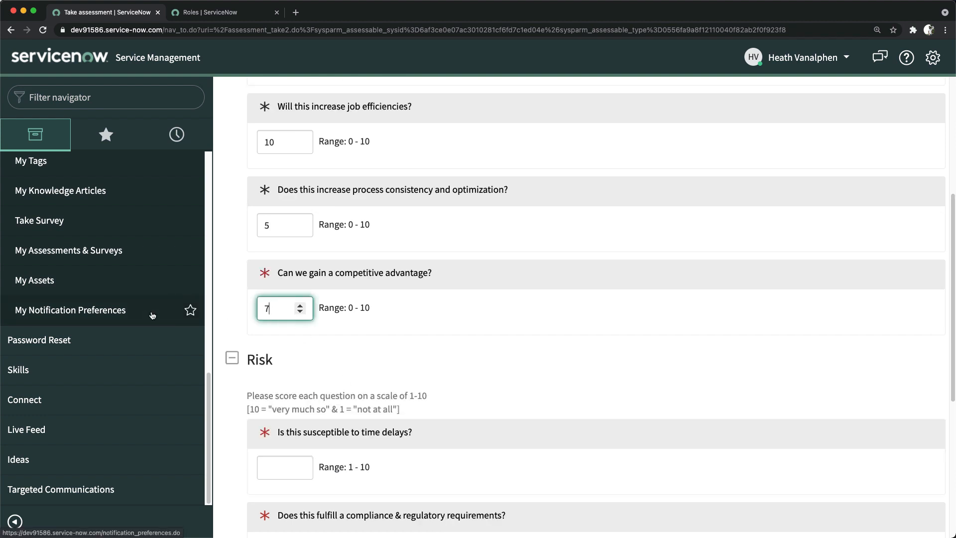
# In the Risk section, score susceptibility to time delays 4 and compliance and regulatory requirements 10.
pyautogui.scroll(-8, 445, 285)
pyautogui.scroll(-5, 445, 285)
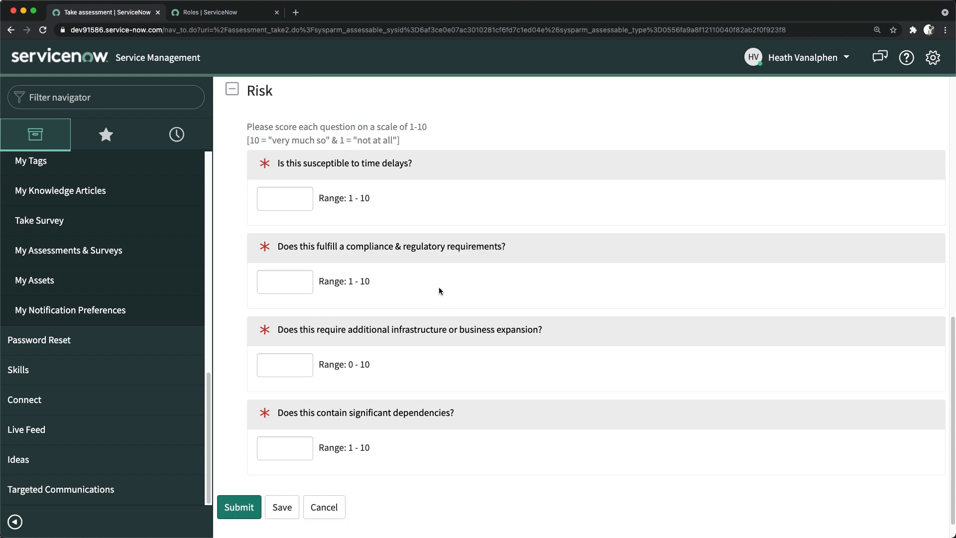
pyautogui.scroll(3, 438, 288)
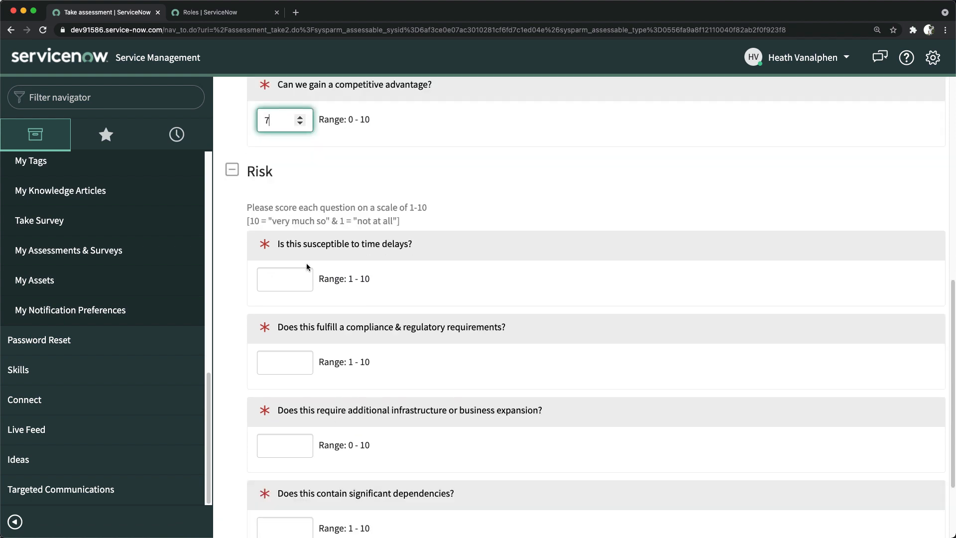
pyautogui.moveTo(348, 249)
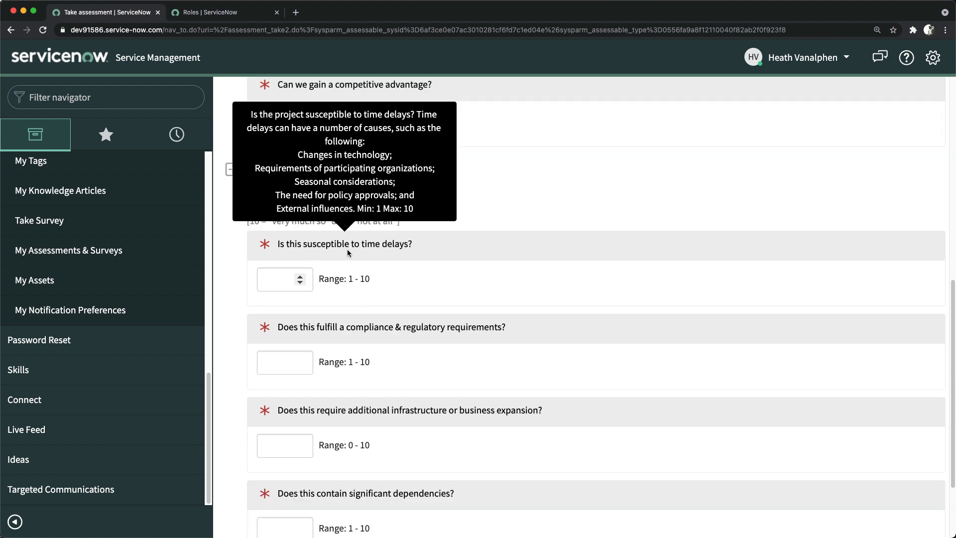
pyautogui.click(279, 280)
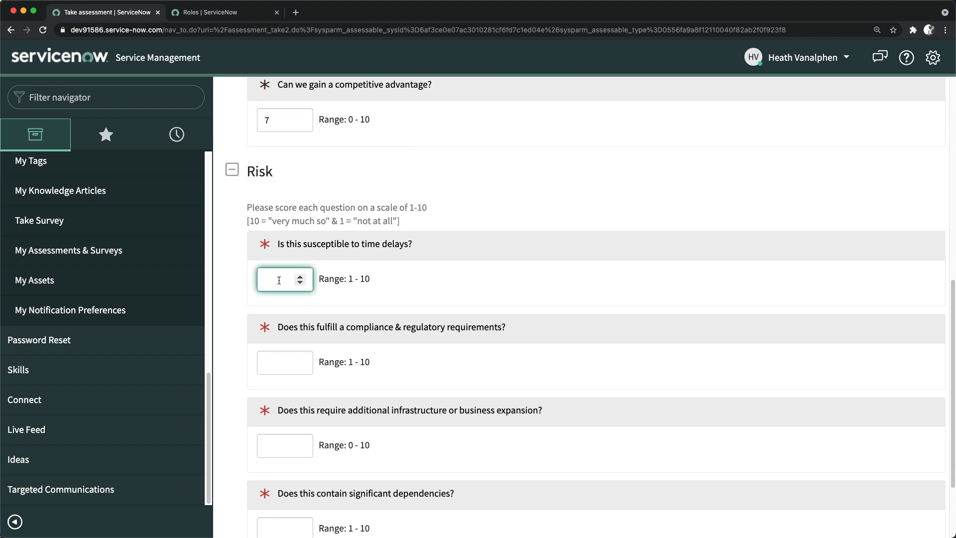
pyautogui.write('5')
pyautogui.press('BackSpace')
pyautogui.write('4')
pyautogui.scroll(-1, 342, 297)
pyautogui.moveTo(374, 310)
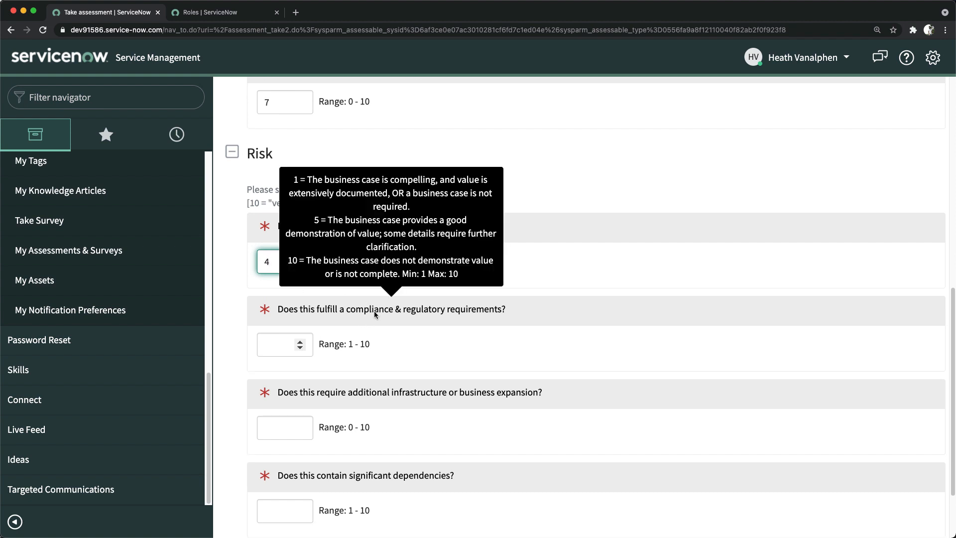
pyautogui.click(284, 342)
pyautogui.write('10')
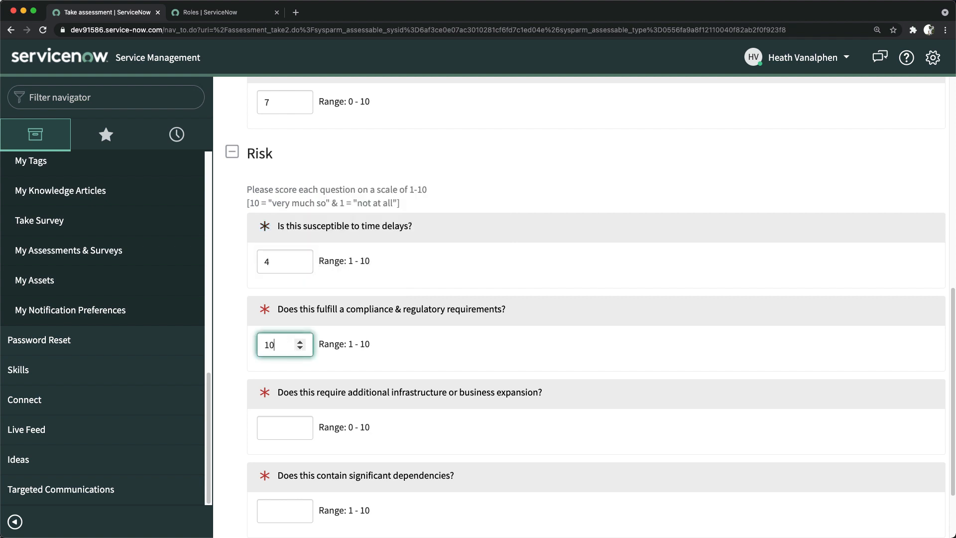
# Score additional infrastructure or business expansion 0 and significant dependencies 5 in the Risk section.
pyautogui.scroll(-3, 286, 343)
pyautogui.moveTo(373, 304)
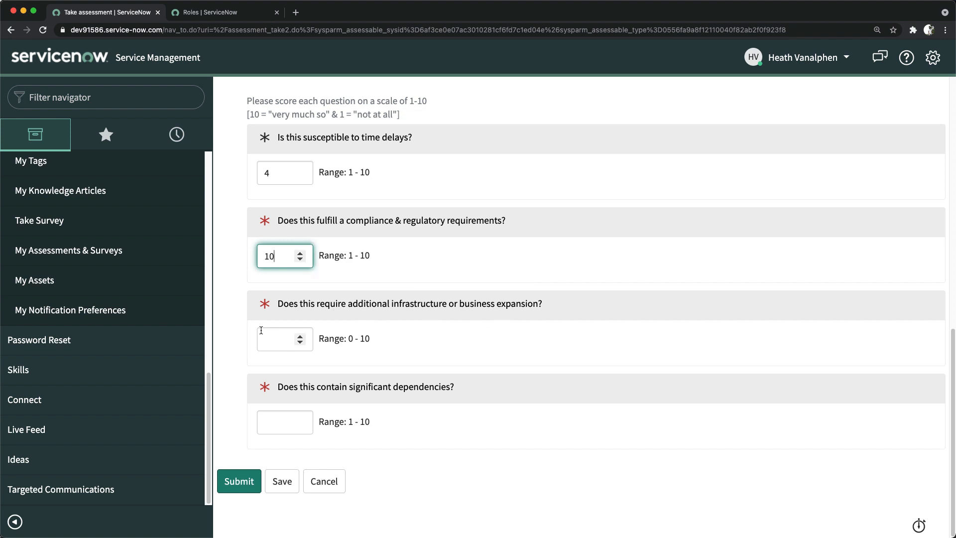
pyautogui.click(277, 337)
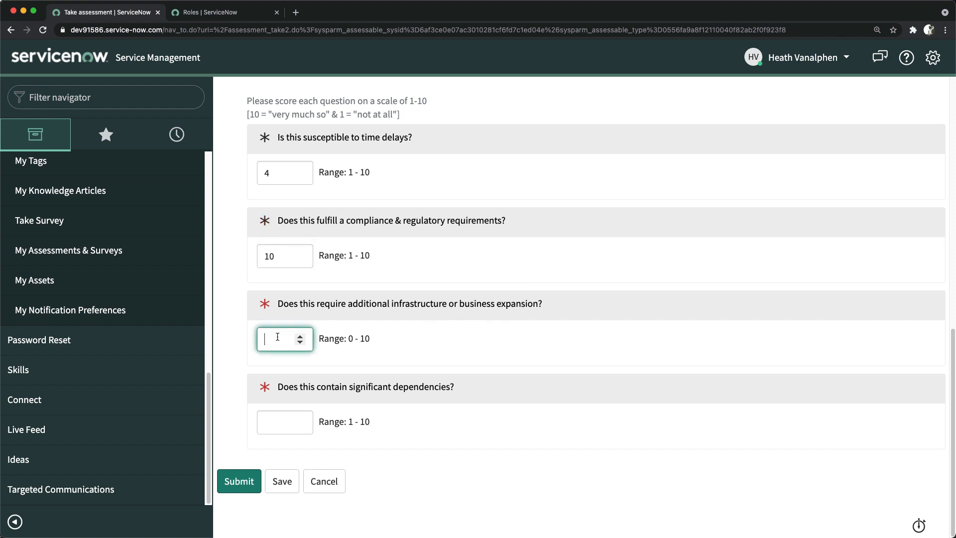
pyautogui.write('0')
pyautogui.moveTo(322, 389)
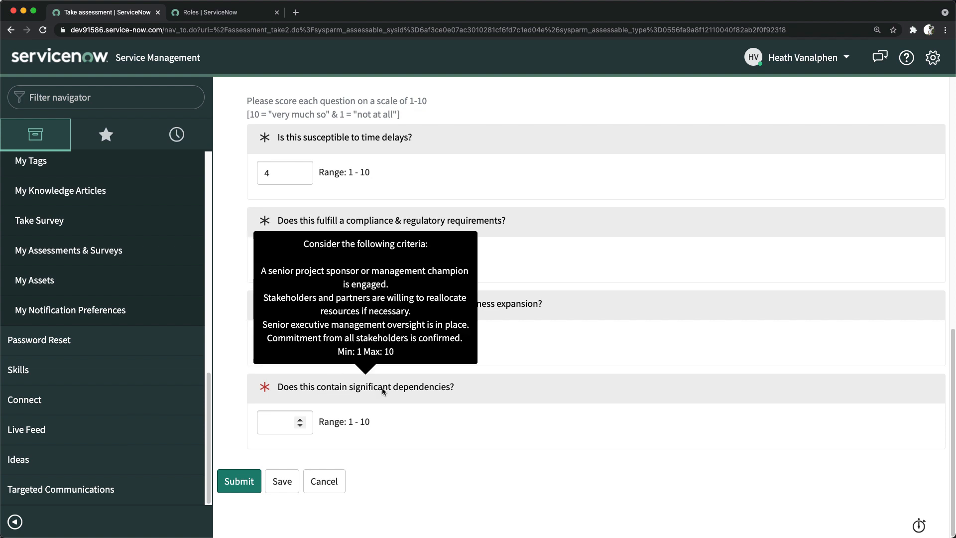
pyautogui.click(276, 418)
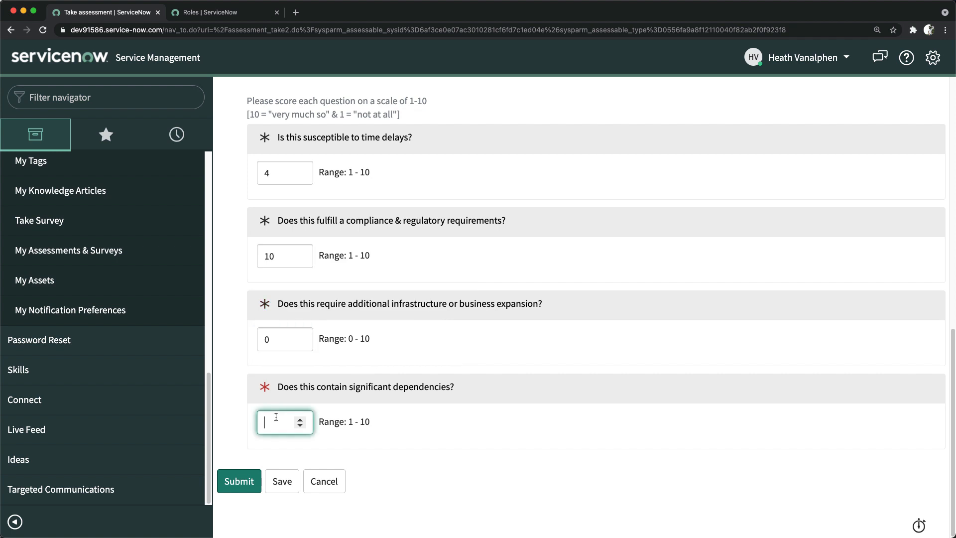
pyautogui.write('5')
# Review all the assessment answers and submit the completed assessment.
pyautogui.scroll(10, 601, 379)
pyautogui.scroll(-10, 601, 380)
pyautogui.scroll(5, 594, 385)
pyautogui.scroll(-5, 297, 463)
pyautogui.click(243, 482)
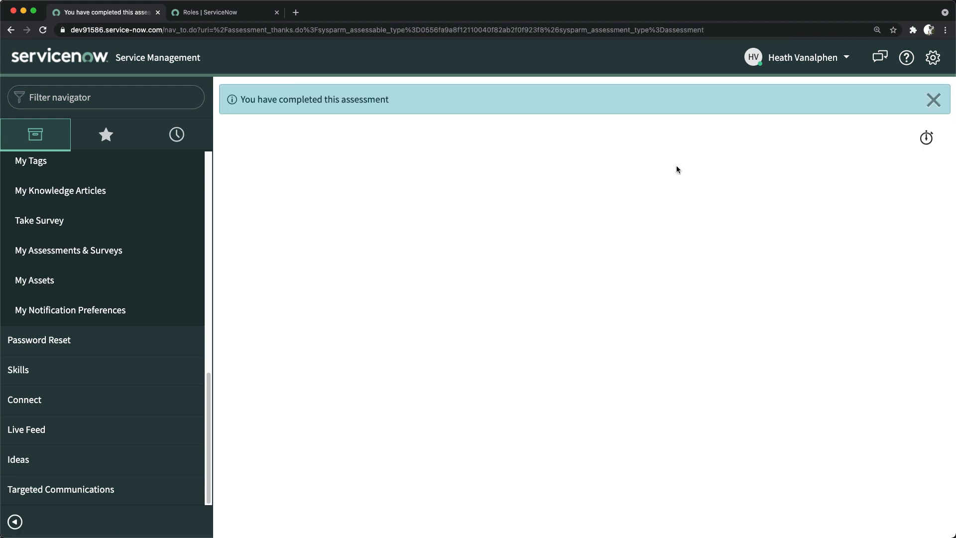
# Switch the impersonation to the Demand Manager user from the recent impersonations.
pyautogui.click(803, 59)
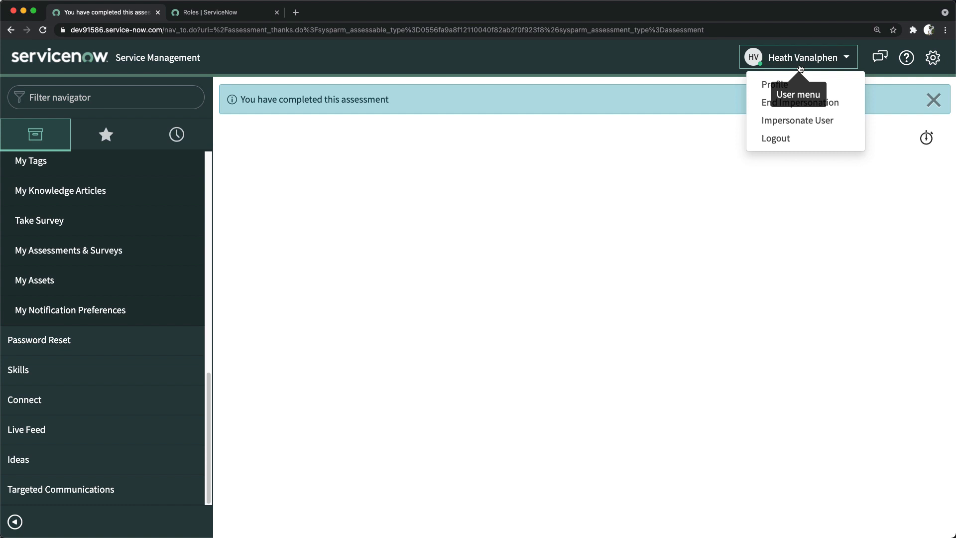
pyautogui.click(797, 120)
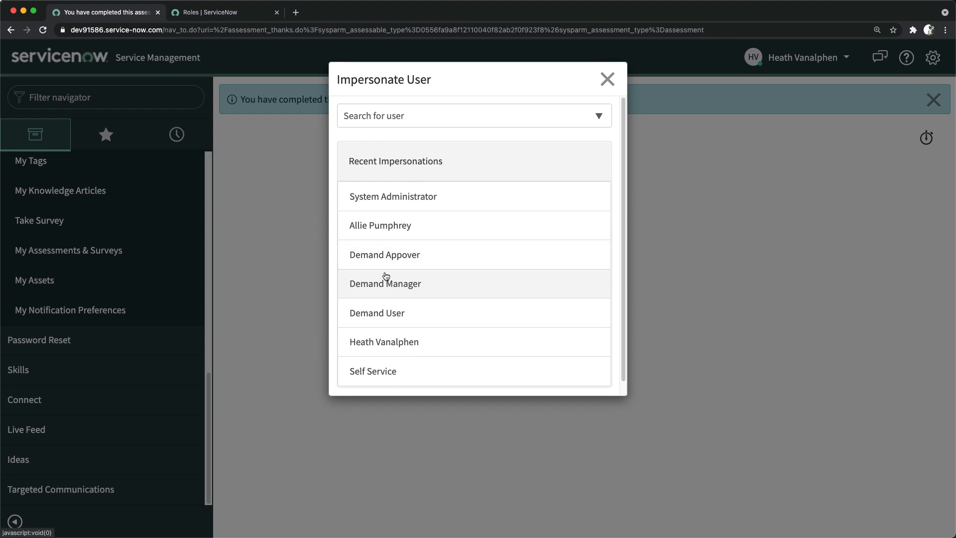
pyautogui.click(442, 239)
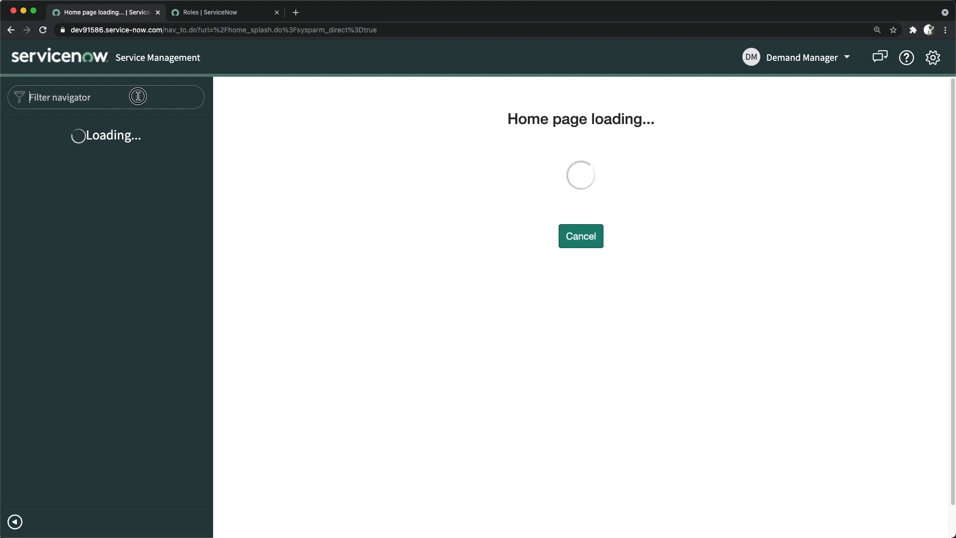
# Find the list of all demands by filtering for "demand" and open the "using ServiceNow in Mobile" demand.
pyautogui.click(134, 96)
pyautogui.write('demand')
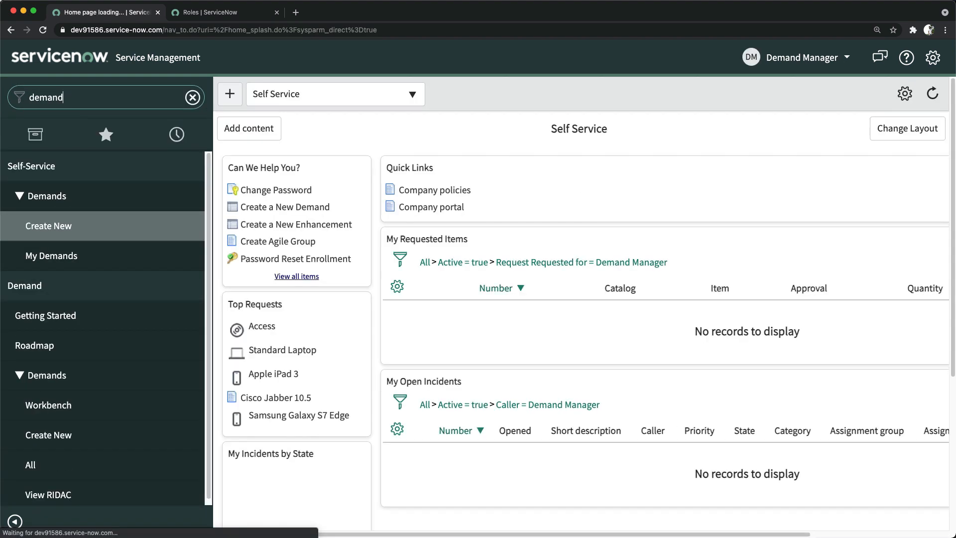
pyautogui.click(35, 459)
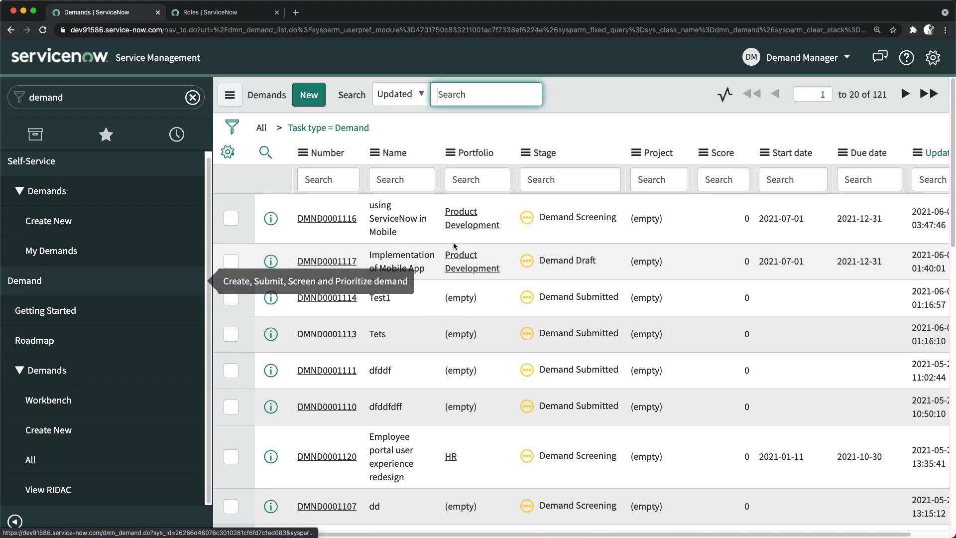
pyautogui.click(325, 219)
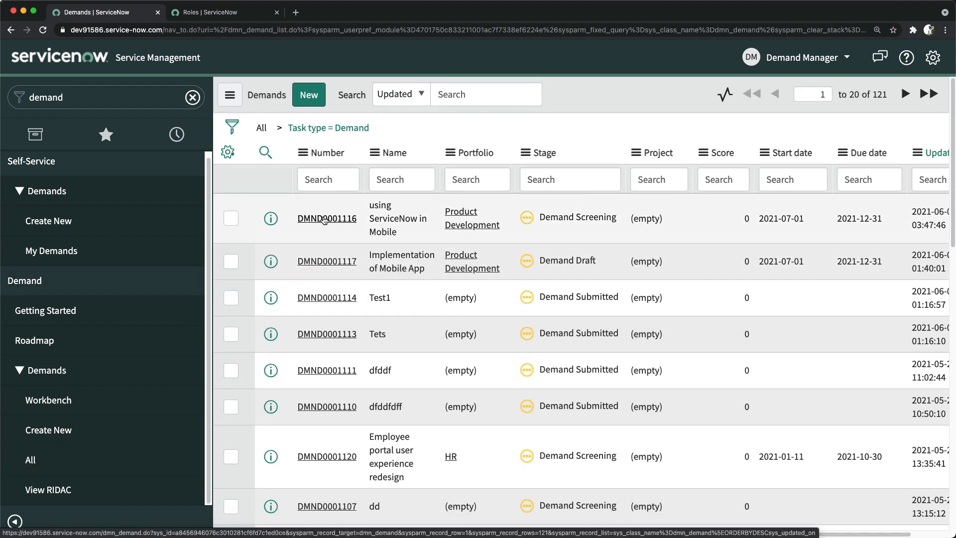
# Examine the demand's related stakeholders and assessment instances lists.
pyautogui.scroll(-5, 455, 327)
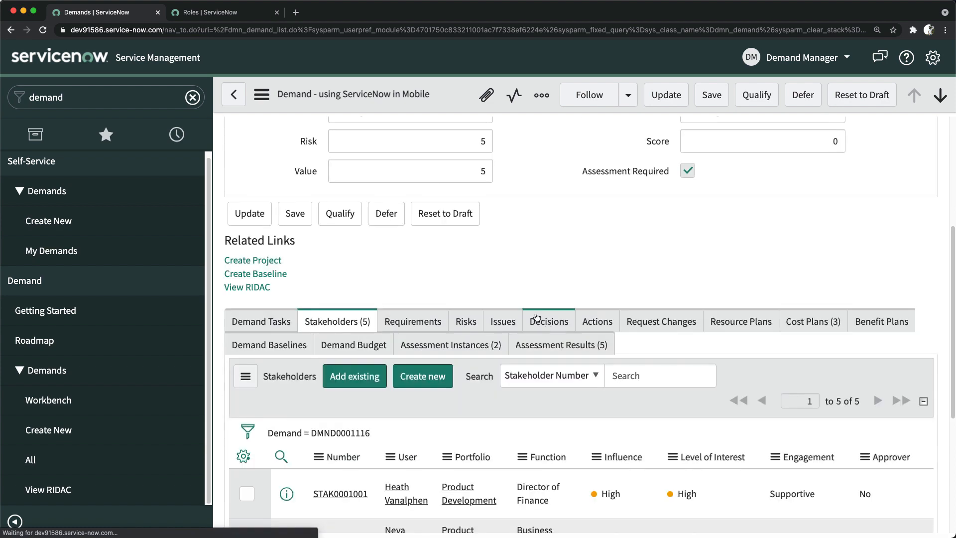
pyautogui.scroll(-10, 536, 311)
pyautogui.scroll(10, 537, 311)
pyautogui.scroll(-10, 537, 311)
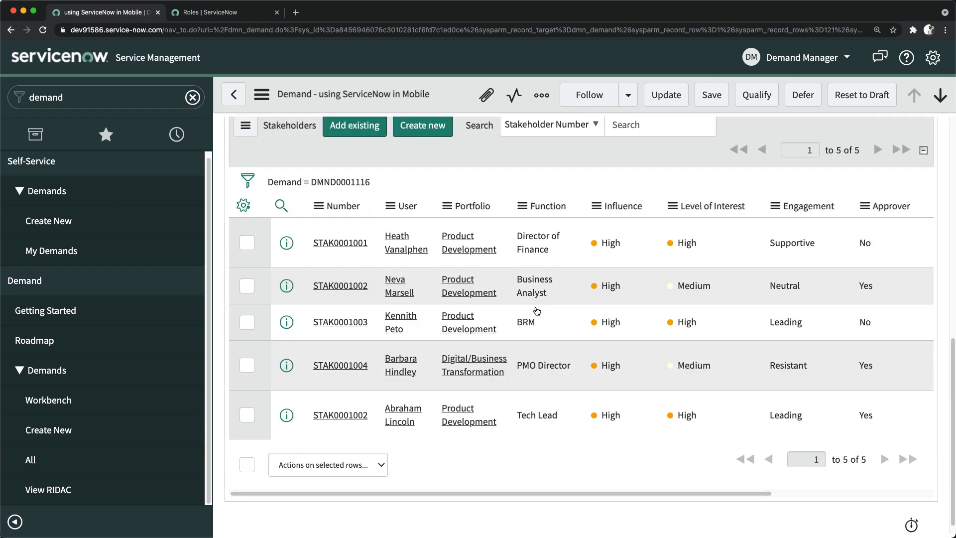
pyautogui.scroll(7, 537, 311)
pyautogui.scroll(-2, 537, 311)
pyautogui.click(438, 345)
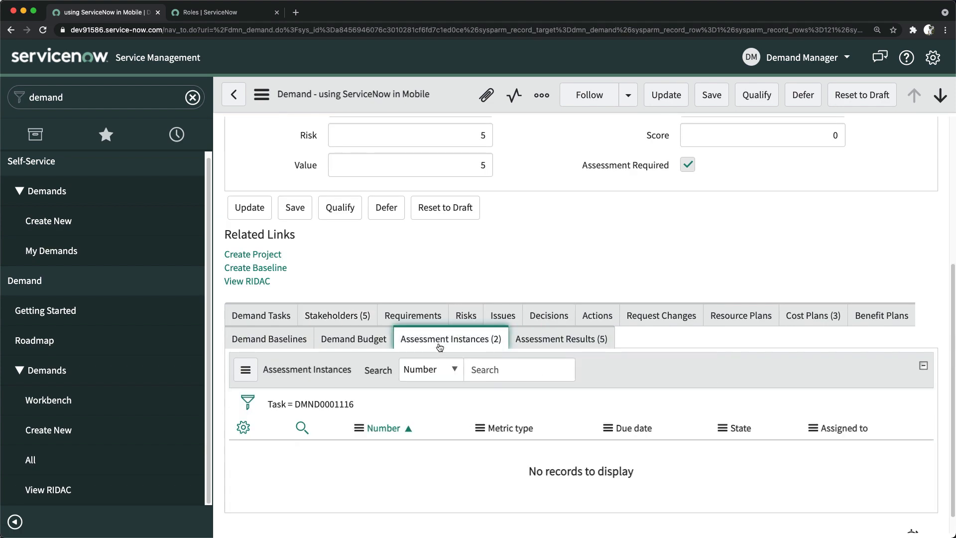
pyautogui.scroll(-1, 438, 342)
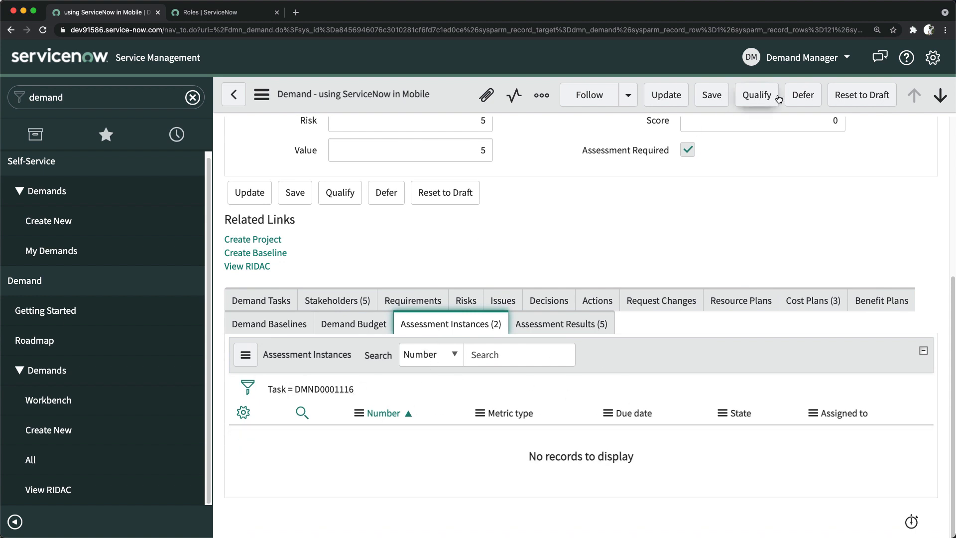
# Examine the demand's assessment results and sort them by category.
pyautogui.click(804, 57)
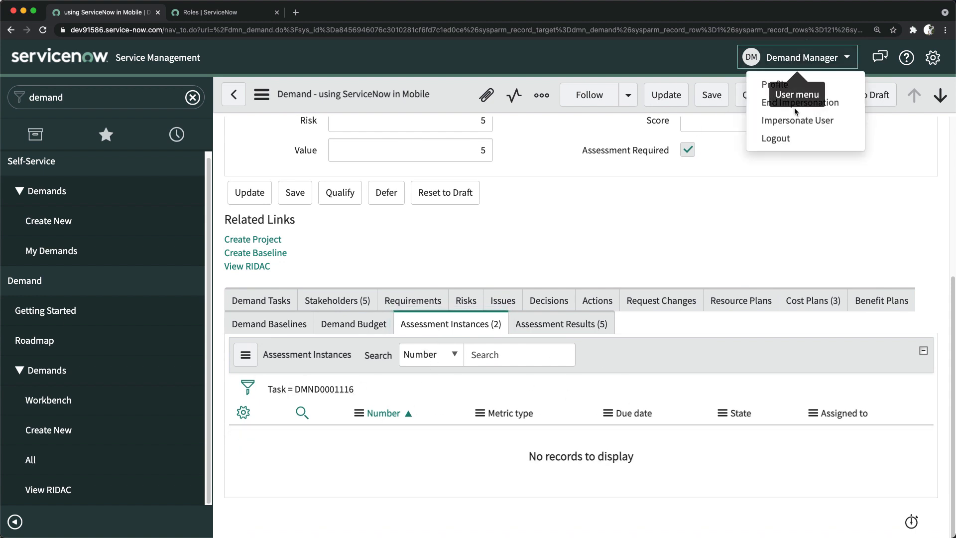
pyautogui.click(563, 328)
pyautogui.scroll(-3, 563, 330)
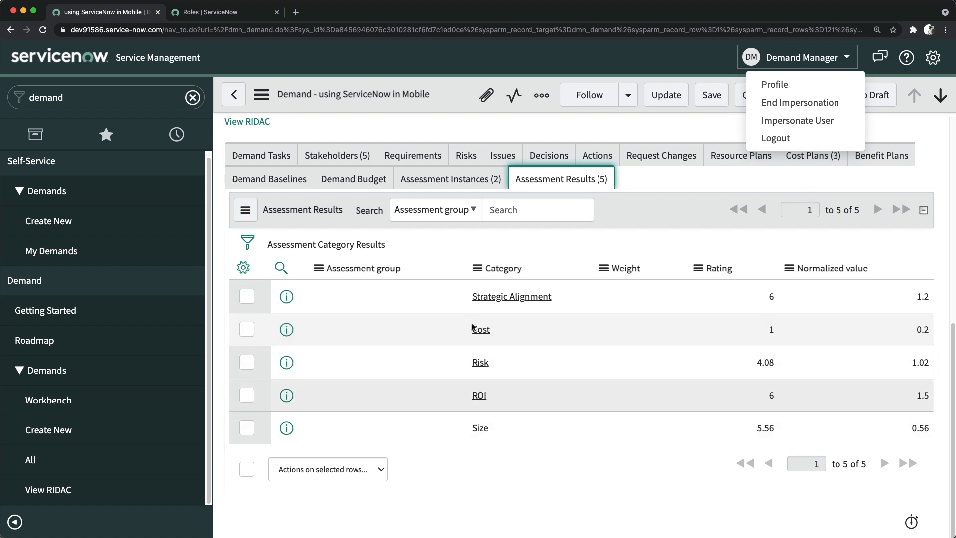
pyautogui.click(512, 275)
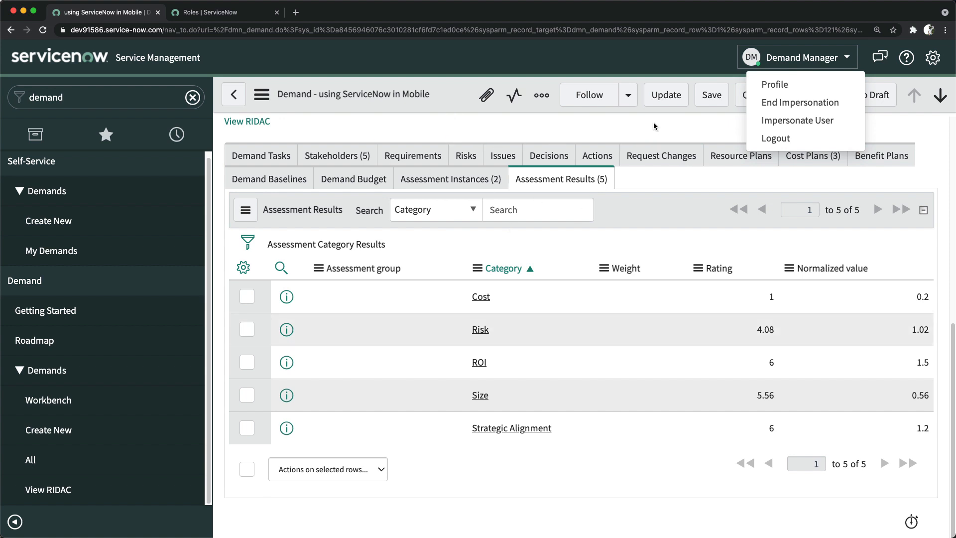
pyautogui.click(810, 67)
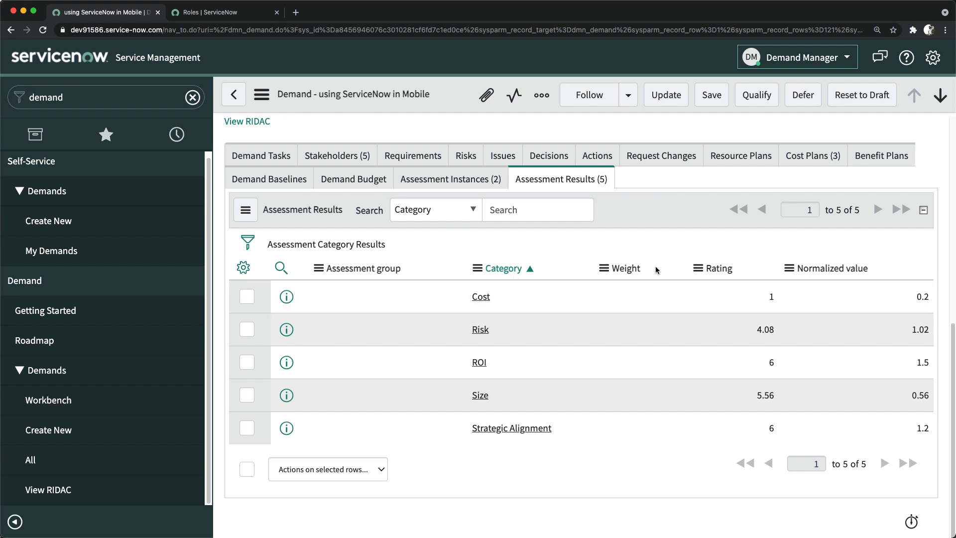
# Qualify the "using ServiceNow in Mobile" demand and reload its form.
pyautogui.scroll(10, 686, 268)
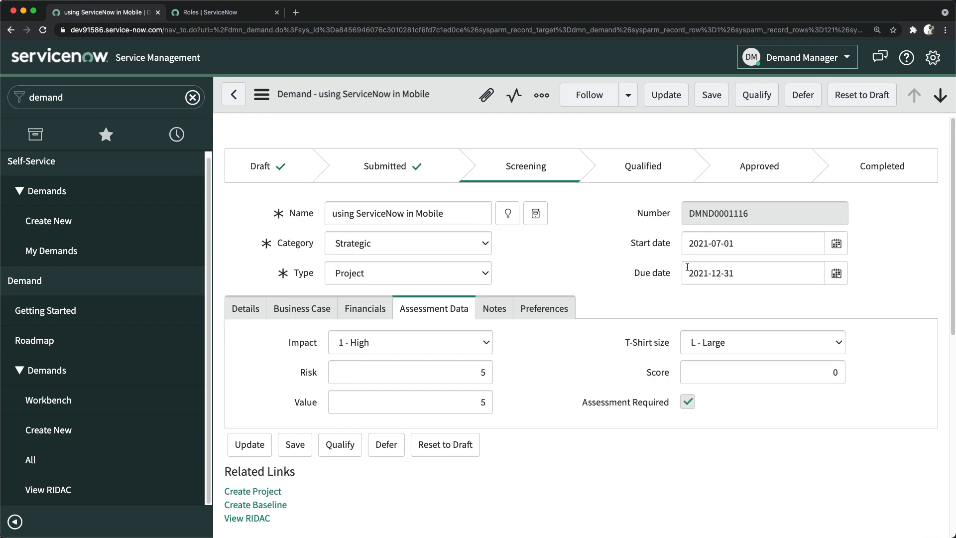
pyautogui.click(760, 98)
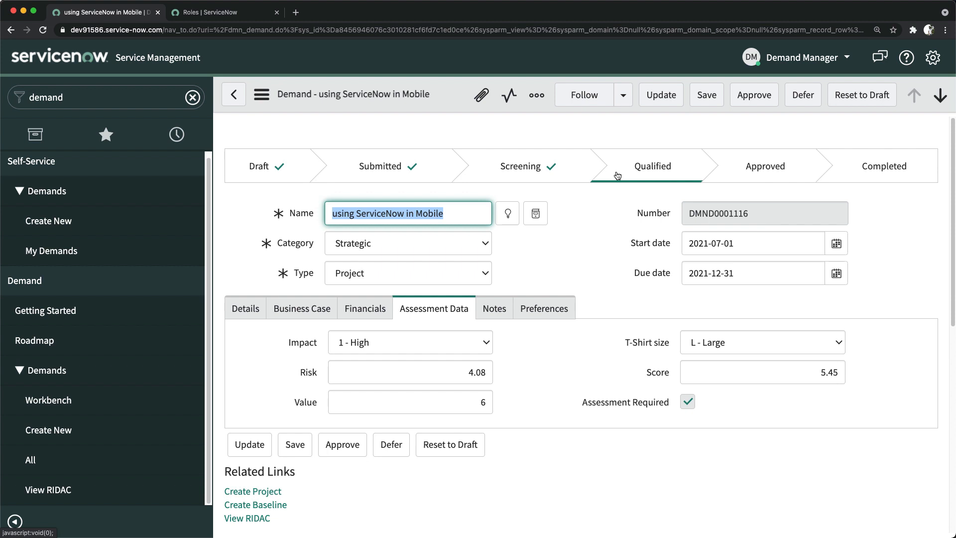
pyautogui.scroll(-7, 648, 343)
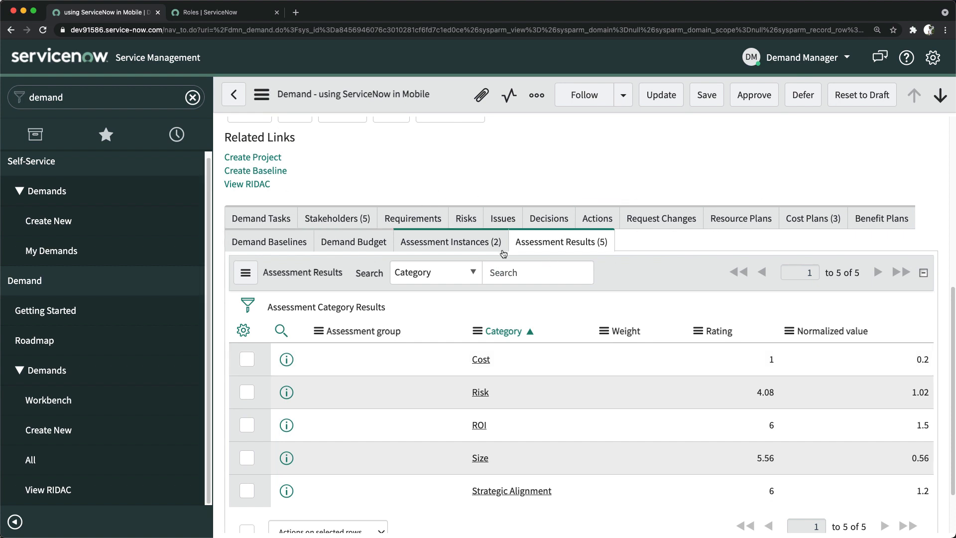
pyautogui.scroll(7, 348, 172)
pyautogui.rightClick(442, 101)
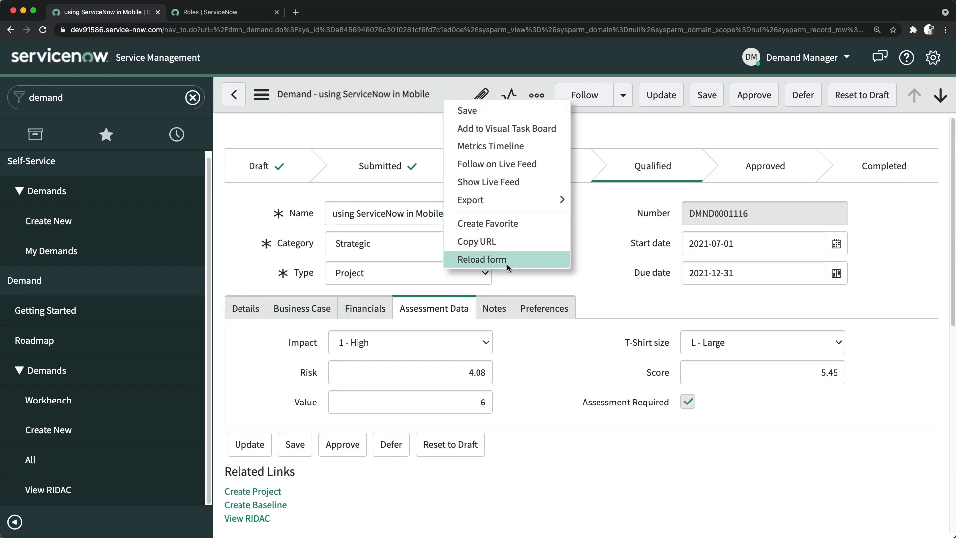
pyautogui.click(504, 256)
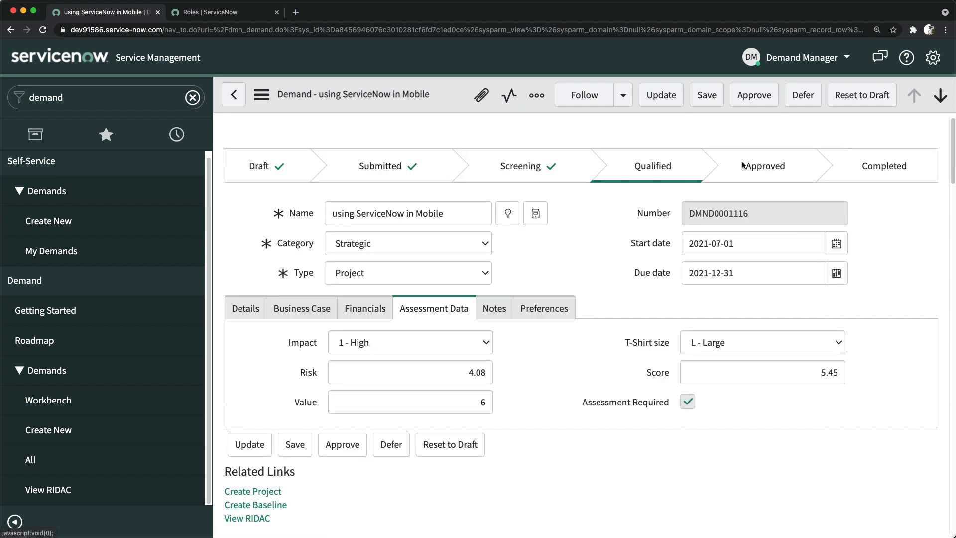
# Review the demand's stakeholders and copy the name of the Business Analyst stakeholder.
pyautogui.scroll(-5, 686, 306)
pyautogui.scroll(-3, 686, 308)
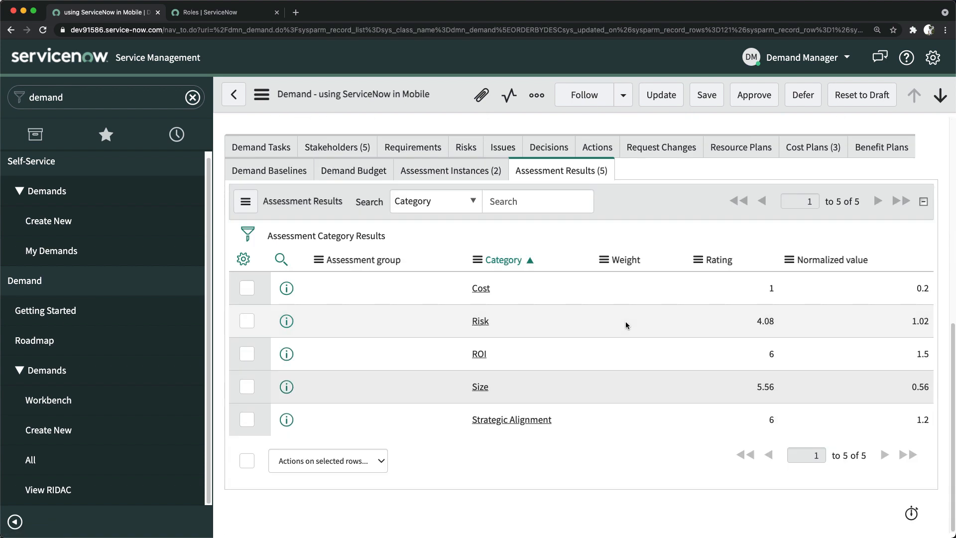
pyautogui.scroll(1, 626, 321)
pyautogui.click(347, 165)
pyautogui.scroll(-1, 663, 326)
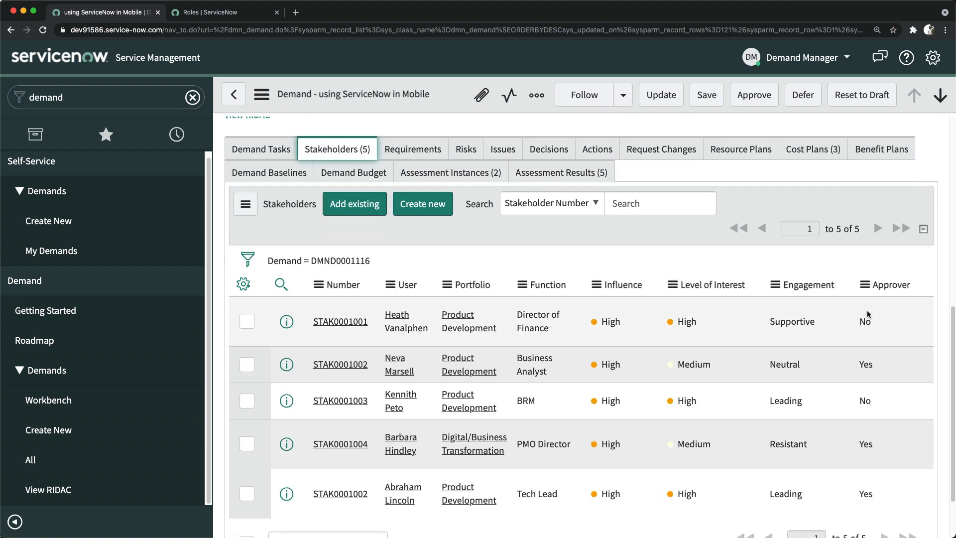
pyautogui.scroll(-2, 887, 368)
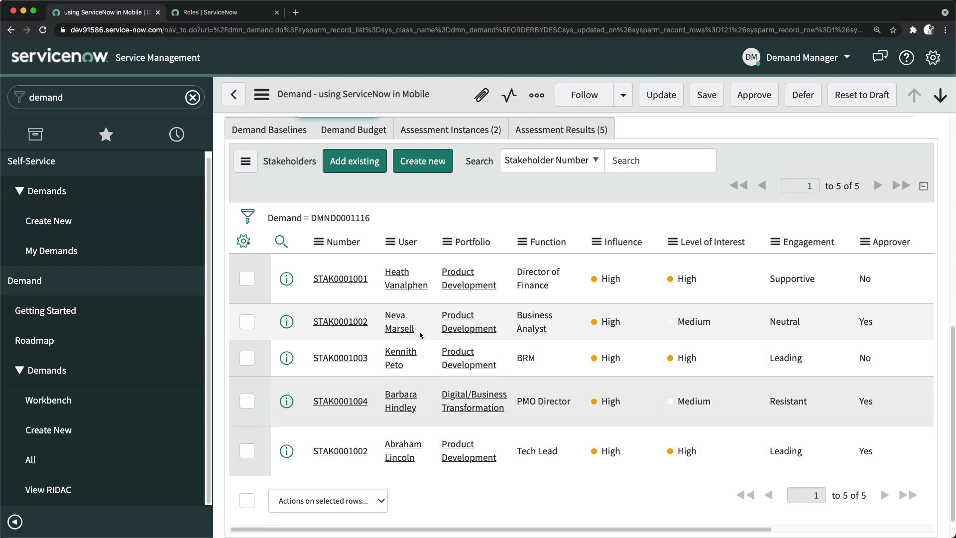
pyautogui.moveTo(422, 332); pyautogui.dragTo(381, 317)
pyautogui.press('super+c')
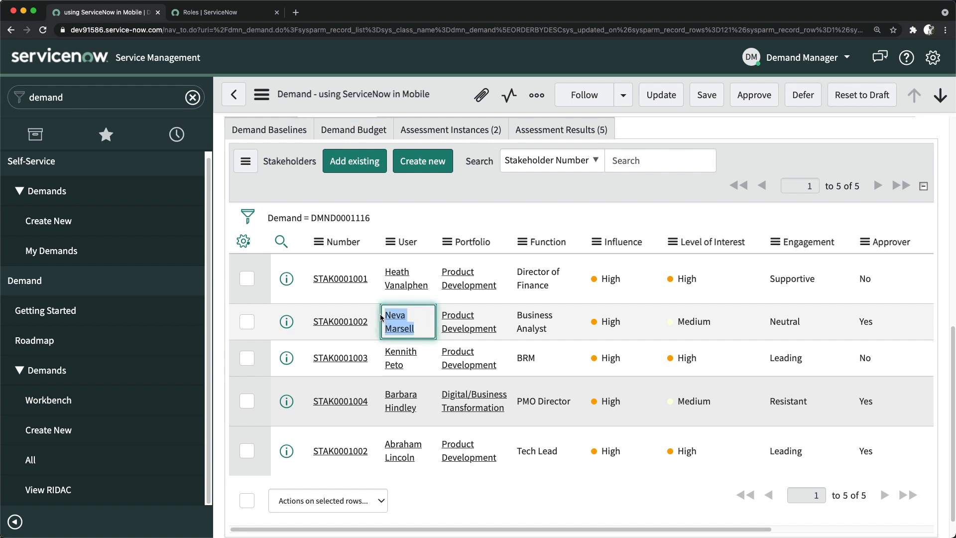
# Impersonate the Business Analyst stakeholder by searching for the copied user name.
pyautogui.scroll(10, 620, 247)
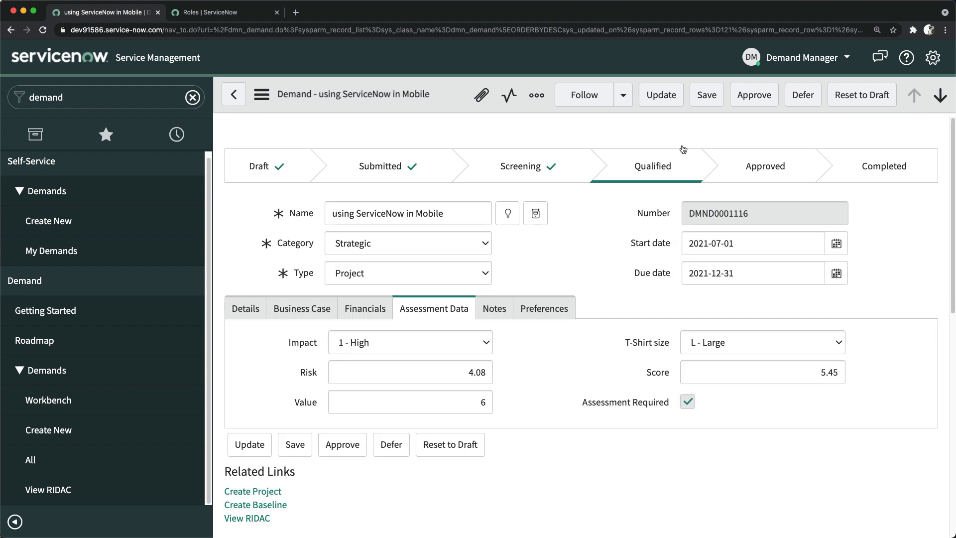
pyautogui.click(797, 54)
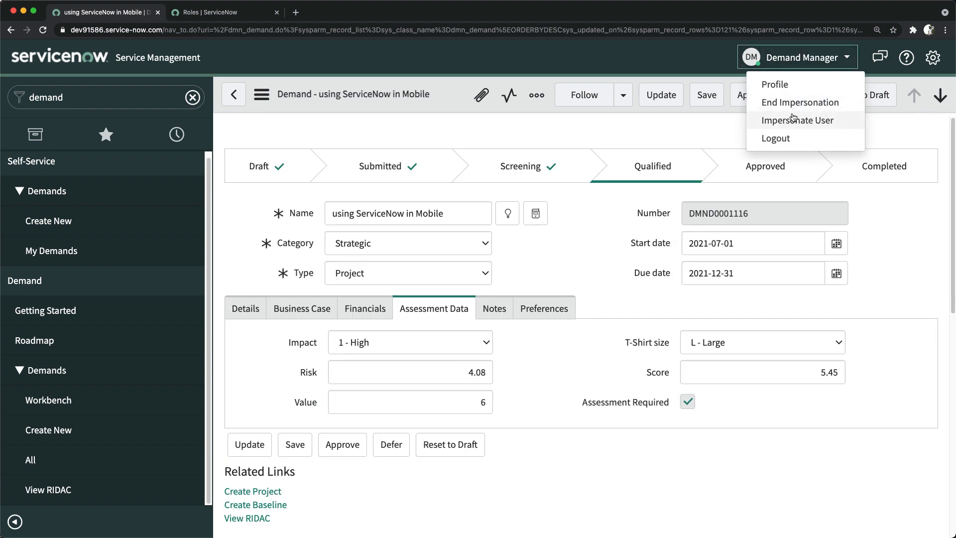
pyautogui.click(797, 115)
pyautogui.click(380, 115)
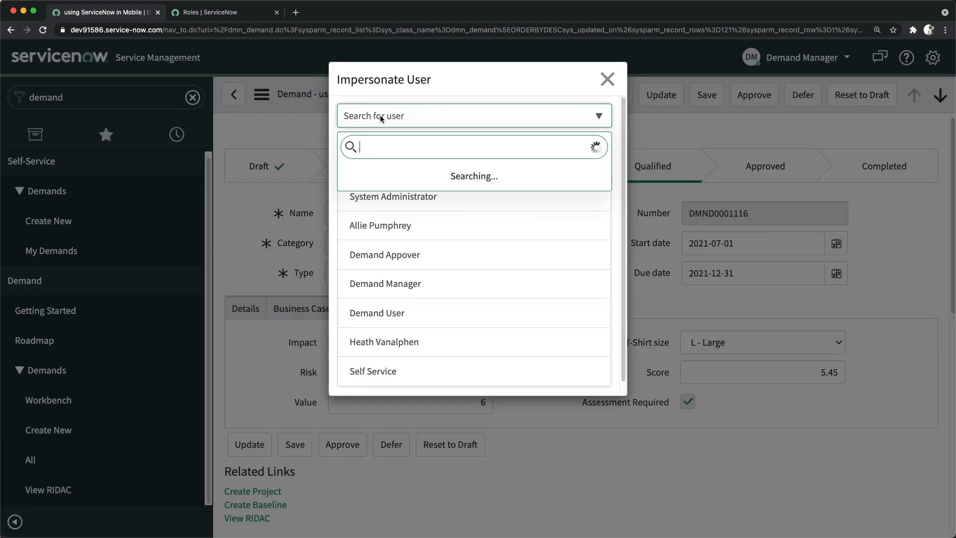
pyautogui.press('super+v')
pyautogui.click(407, 172)
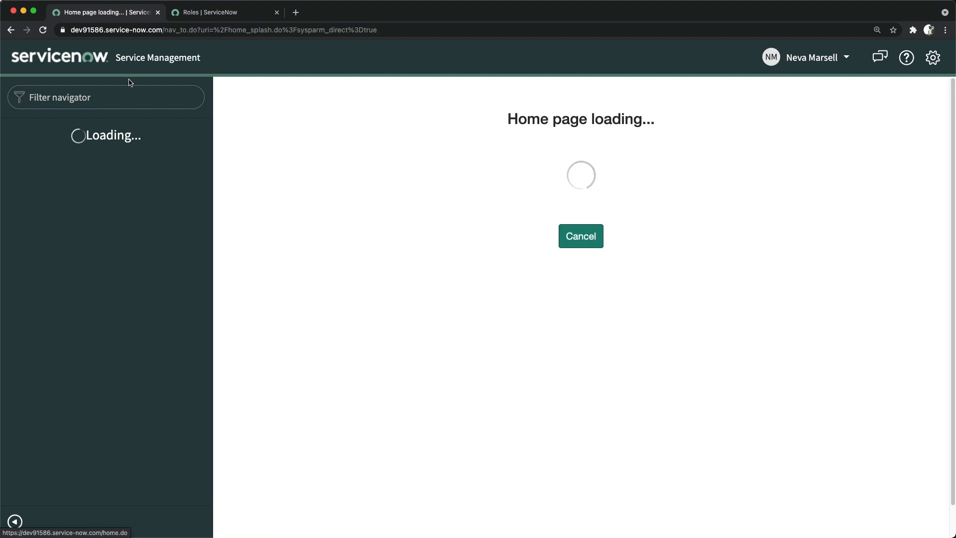
# Look for approval and demand modules available to this stakeholder, filter for "demand" and open My Demands.
pyautogui.scroll(-10, 115, 277)
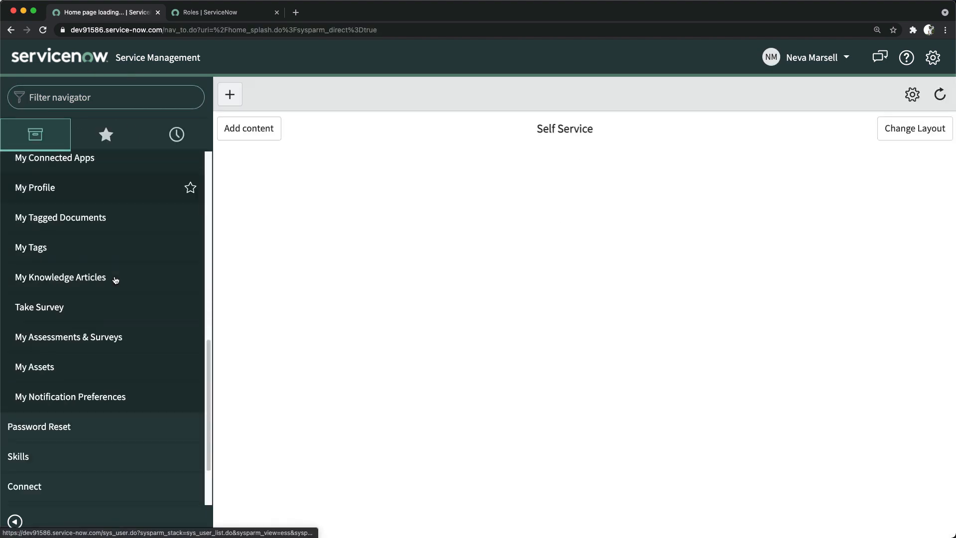
pyautogui.scroll(2, 57, 275)
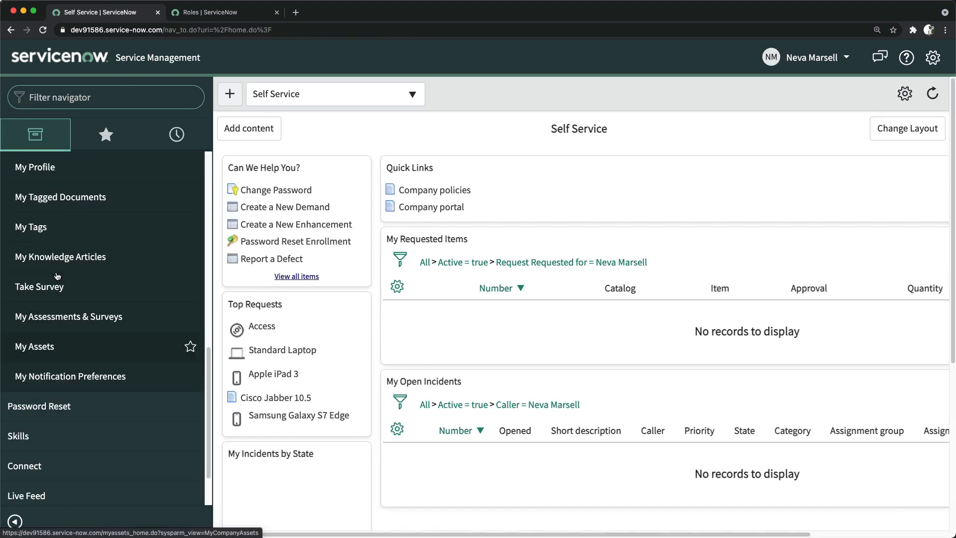
pyautogui.scroll(-2, 56, 275)
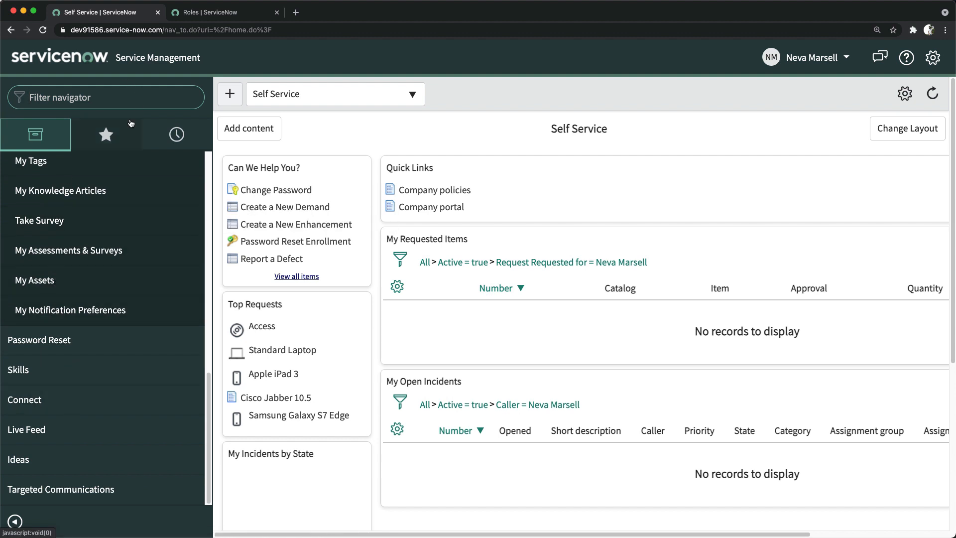
pyautogui.click(103, 93)
pyautogui.write('app')
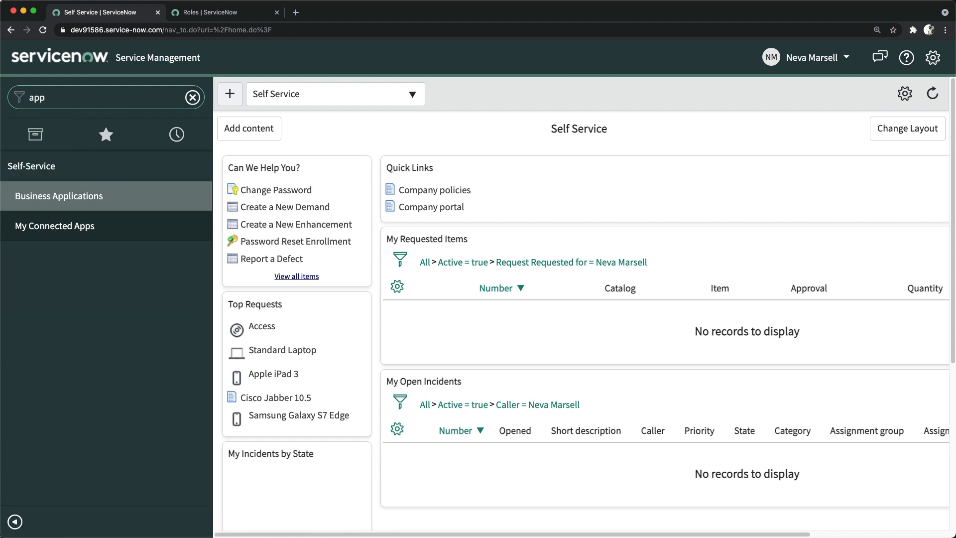
pyautogui.press('BackSpace')
pyautogui.write('demand')
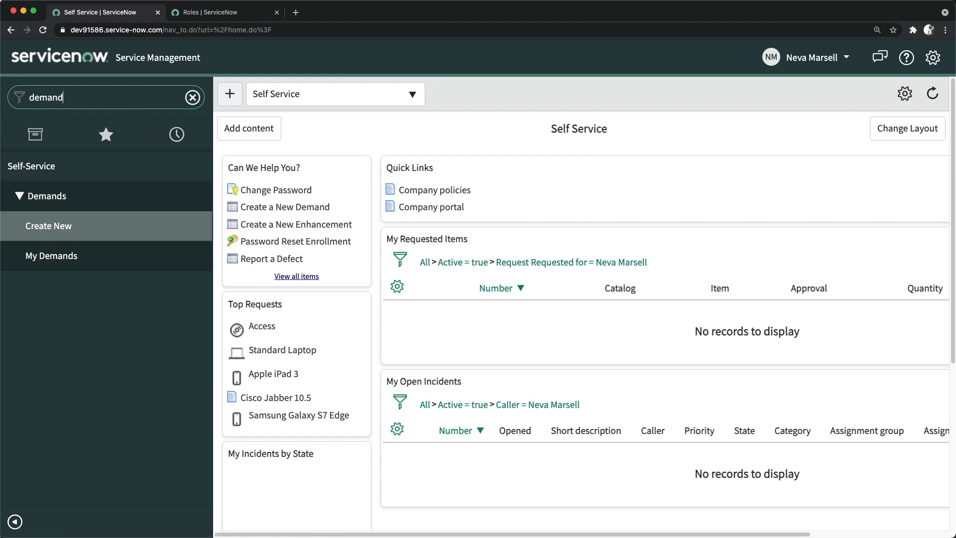
pyautogui.click(52, 260)
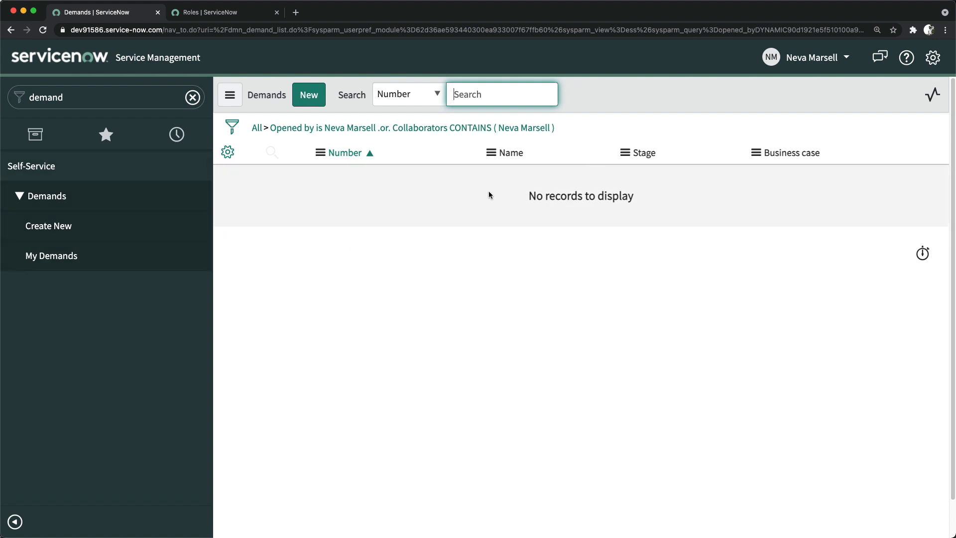
# End the stakeholder's impersonation and impersonate the Demand Manager user from the recent impersonations.
pyautogui.click(811, 57)
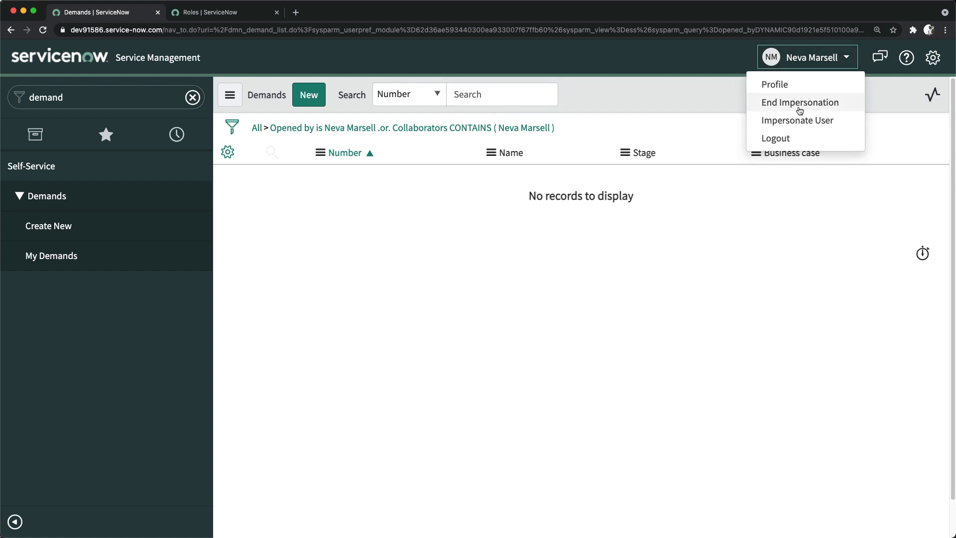
pyautogui.click(788, 104)
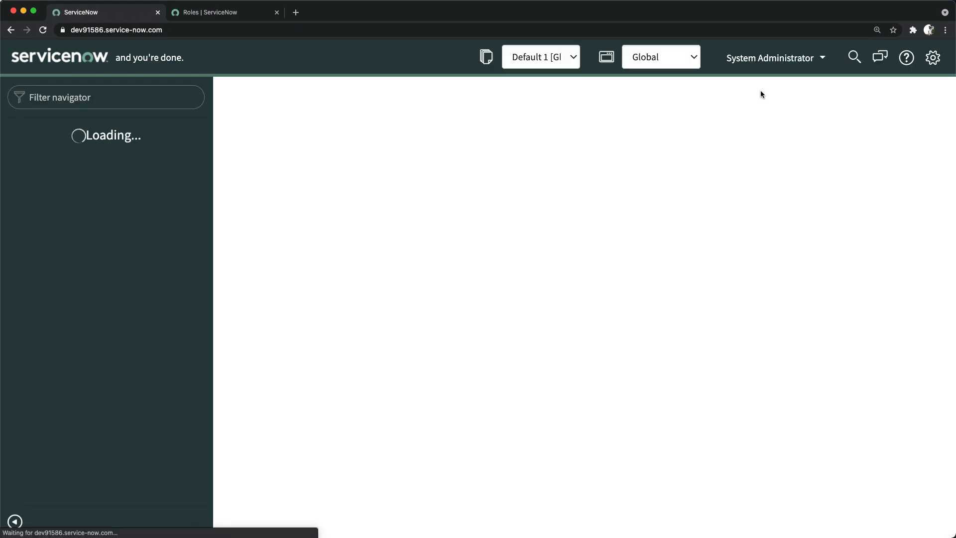
pyautogui.click(770, 59)
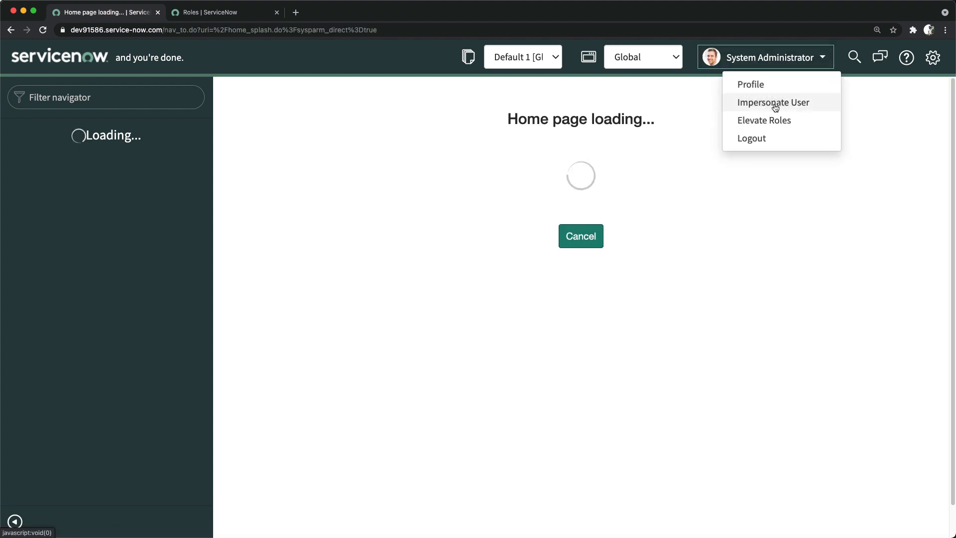
pyautogui.click(772, 105)
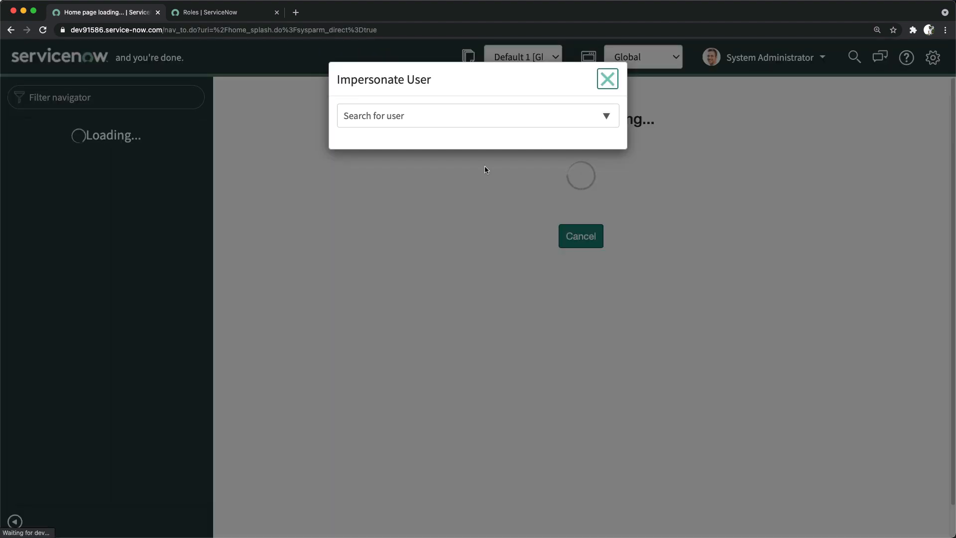
pyautogui.click(414, 124)
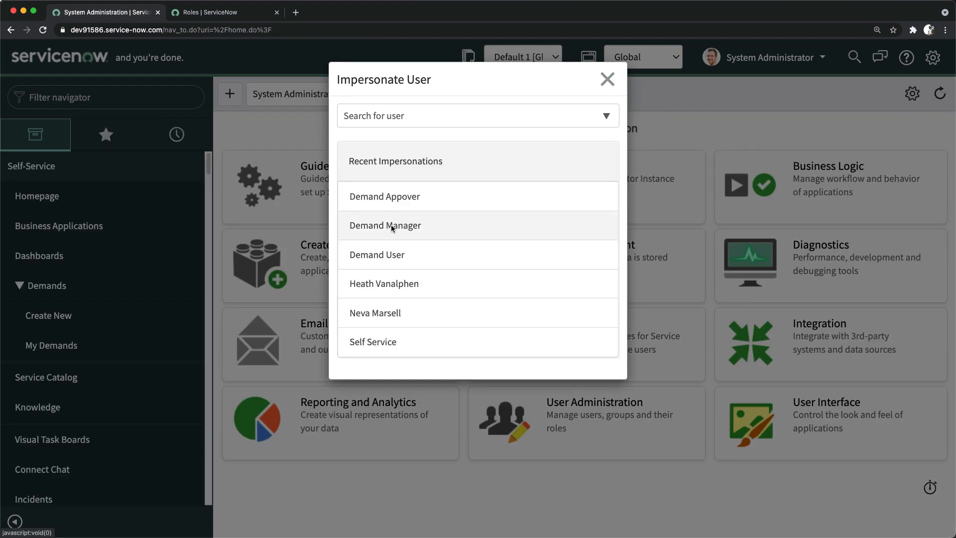
pyautogui.click(411, 226)
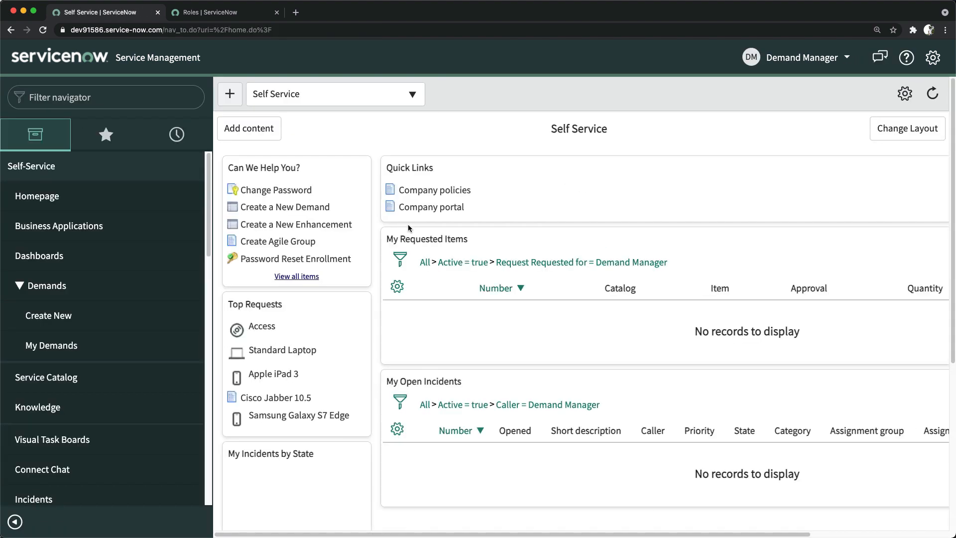
# Open the "using ServiceNow in Mobile" demand from the list of all demands and approve it.
pyautogui.scroll(-5, 130, 390)
pyautogui.scroll(-3, 131, 390)
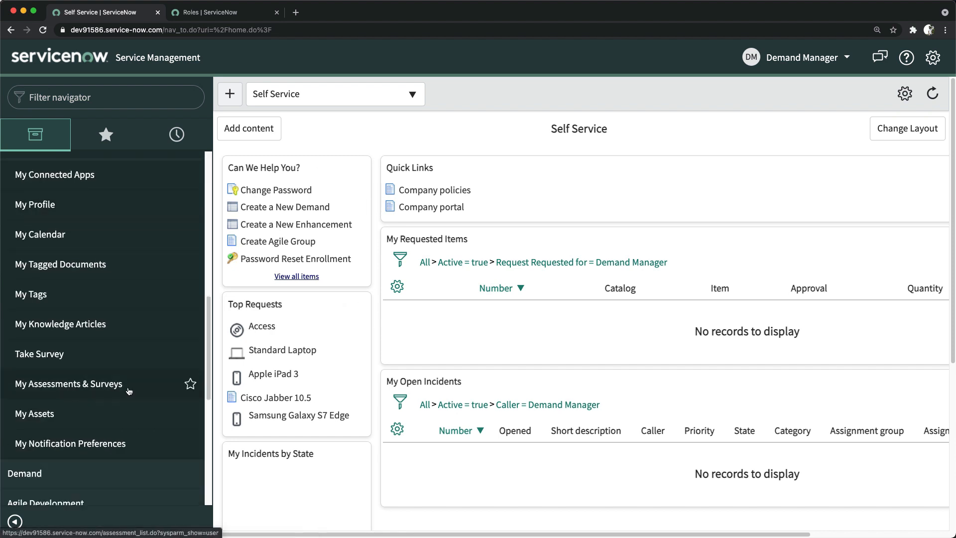
pyautogui.scroll(-3, 55, 384)
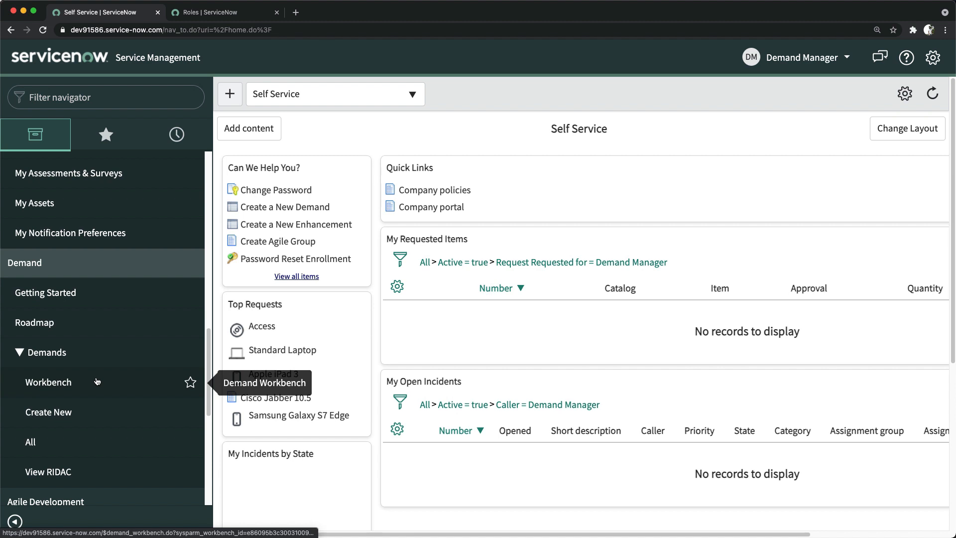
pyautogui.scroll(-3, 97, 382)
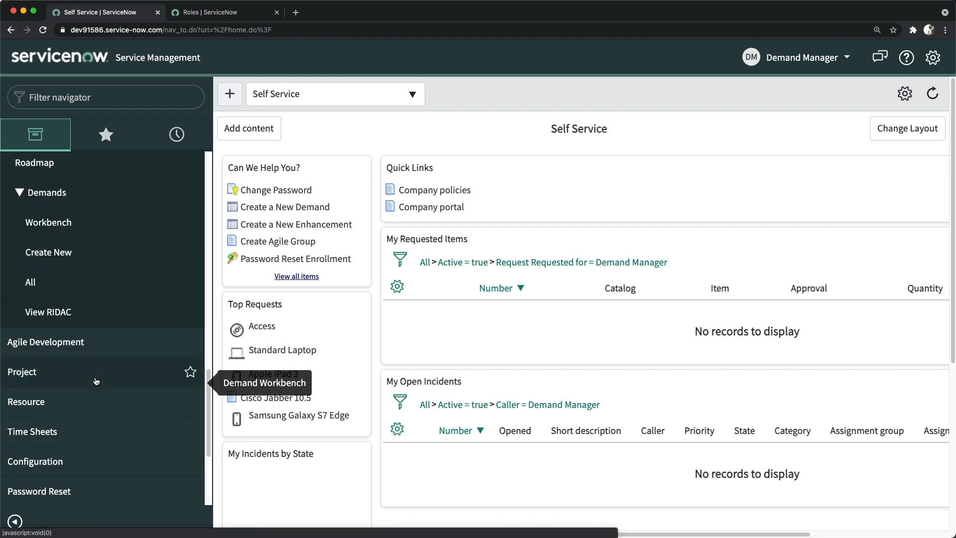
pyautogui.click(29, 290)
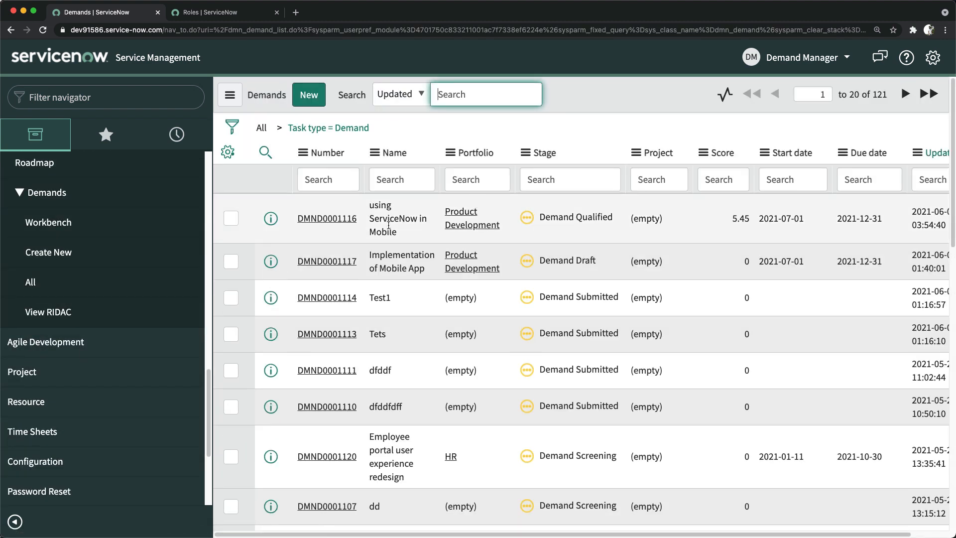
pyautogui.click(329, 222)
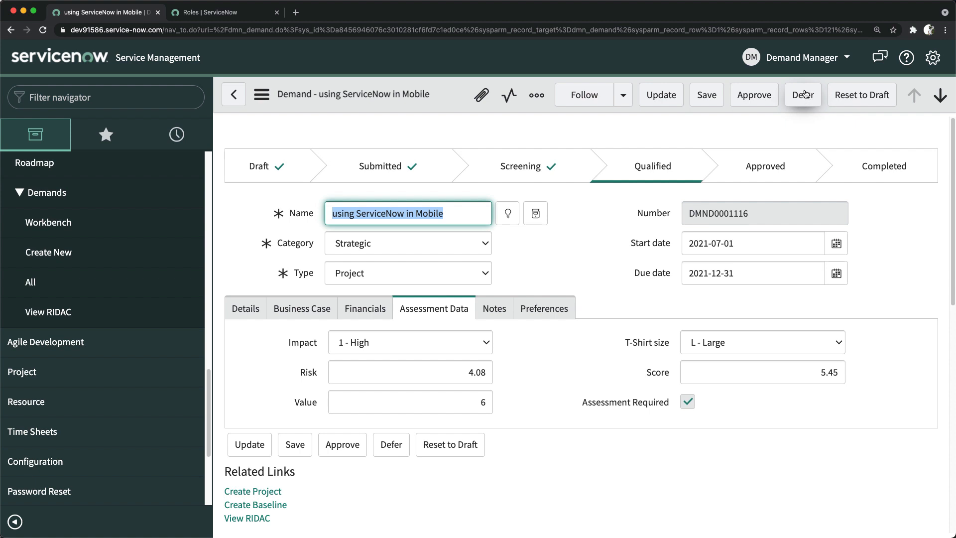
pyautogui.click(758, 97)
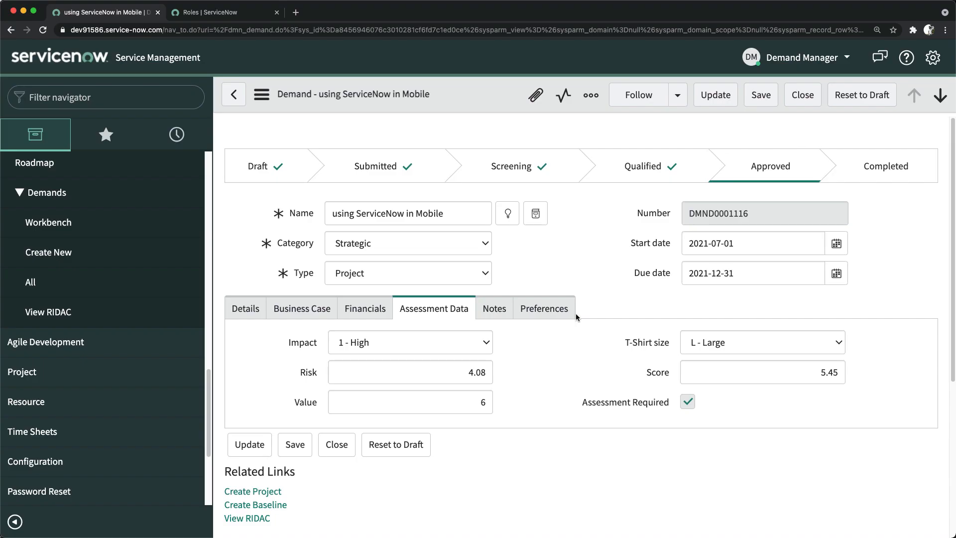
# Create a new demand task for the demand with the short description "Planning Resources".
pyautogui.scroll(-5, 492, 337)
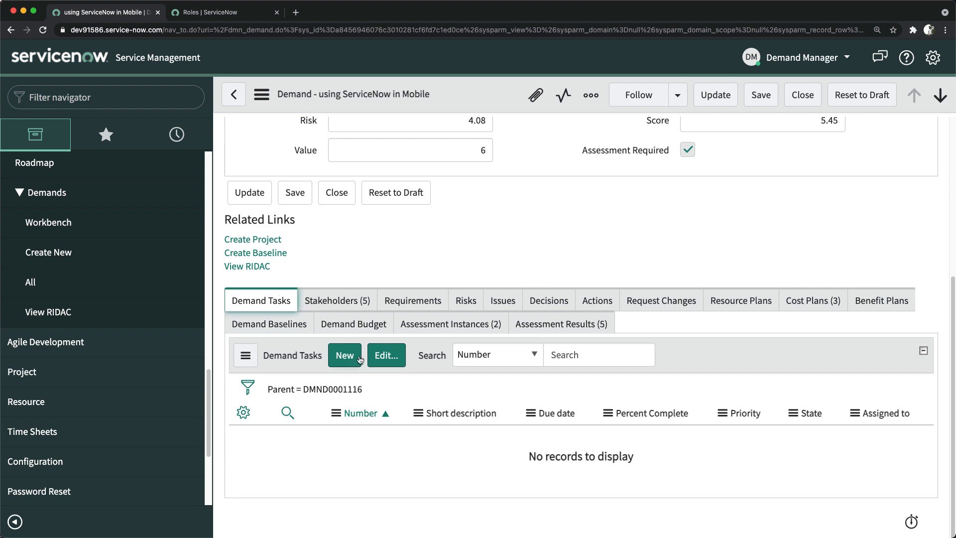
pyautogui.click(345, 355)
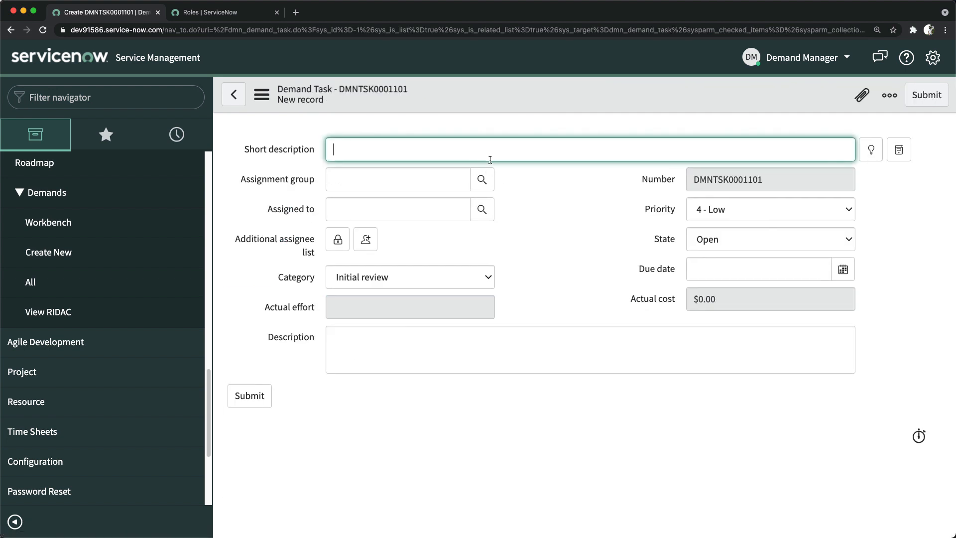
pyautogui.write('Sta')
pyautogui.press('BackSpace')
pyautogui.press('BackSpace')
pyautogui.press('BackSpace')
pyautogui.write('Plg')
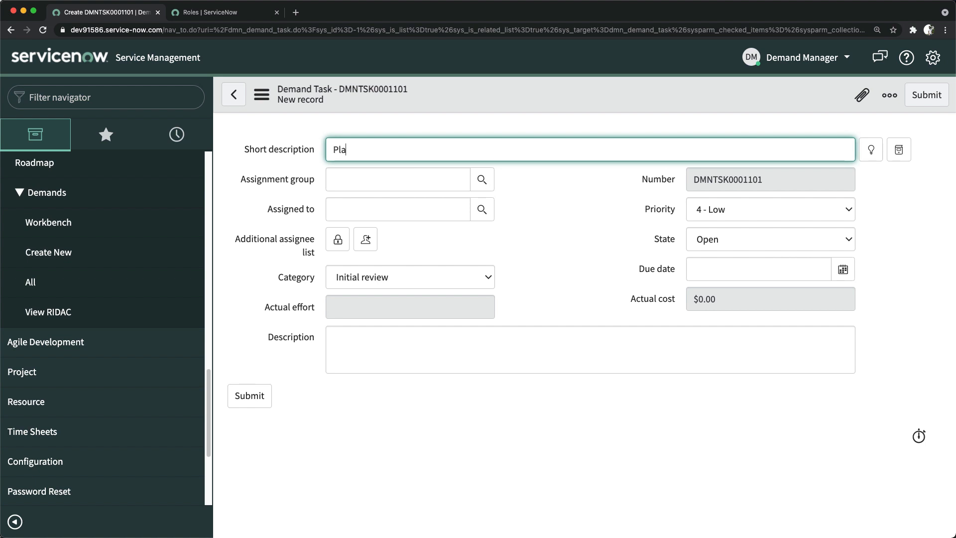
pyautogui.press('BackSpace')
pyautogui.write('ann')
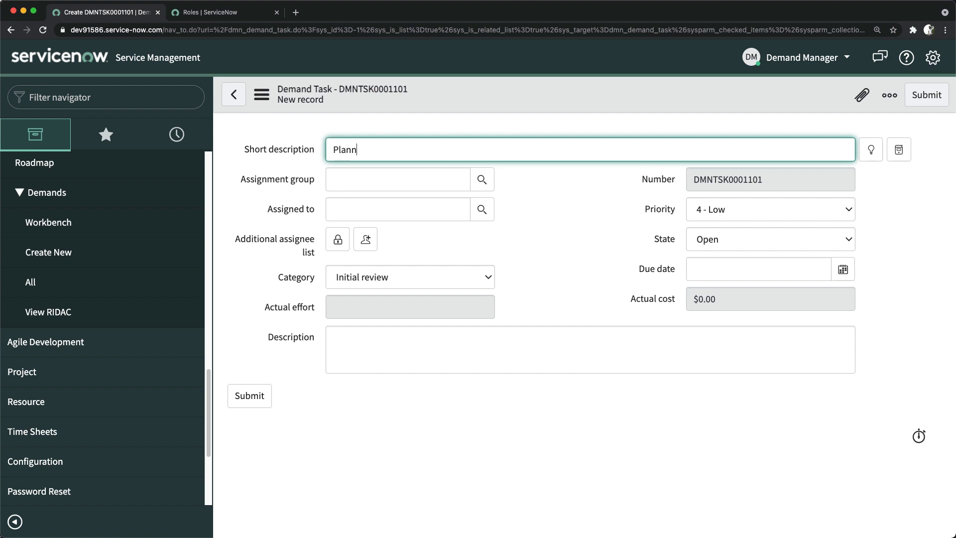
pyautogui.write('ing Resources')
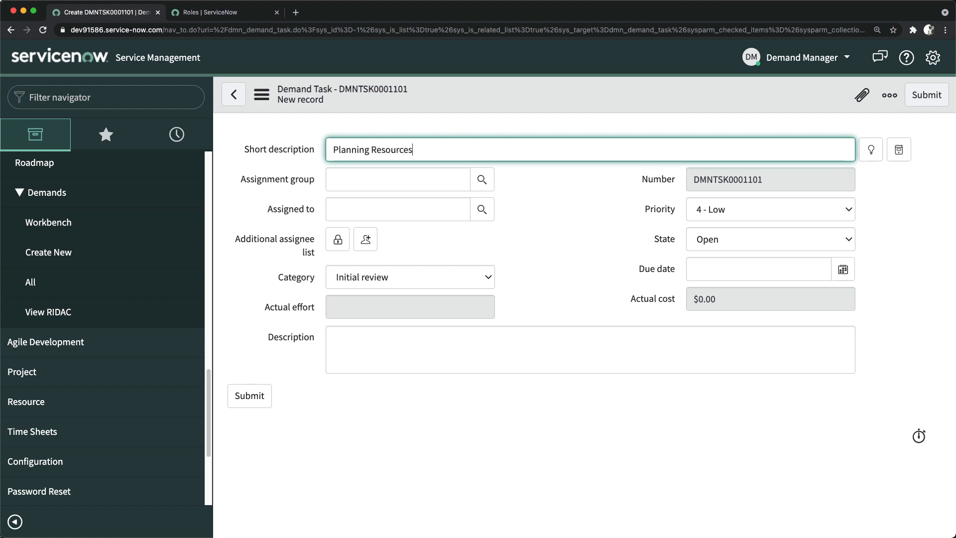
pyautogui.click(571, 190)
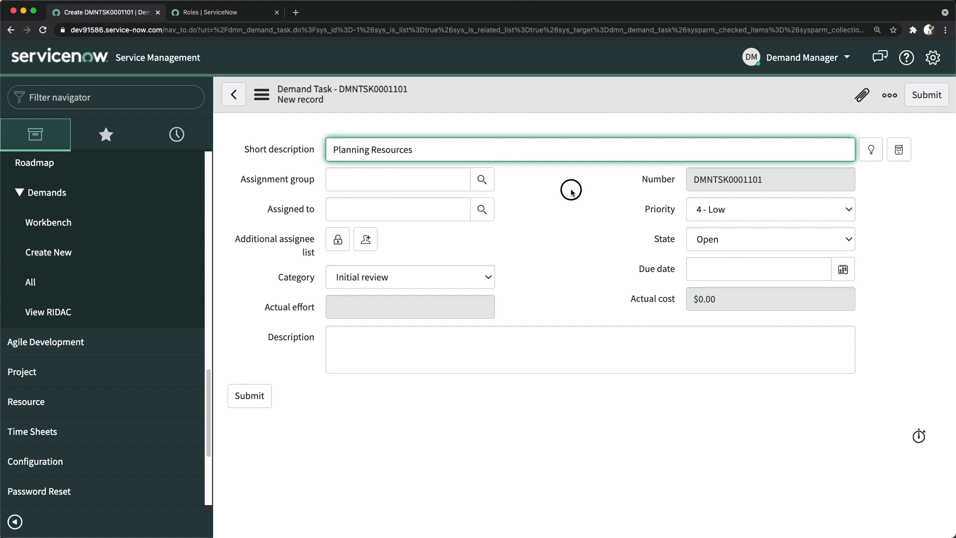
# Set the demand task's category to Resource estimate and its due date to 2021-06-11, and submit it.
pyautogui.click(350, 277)
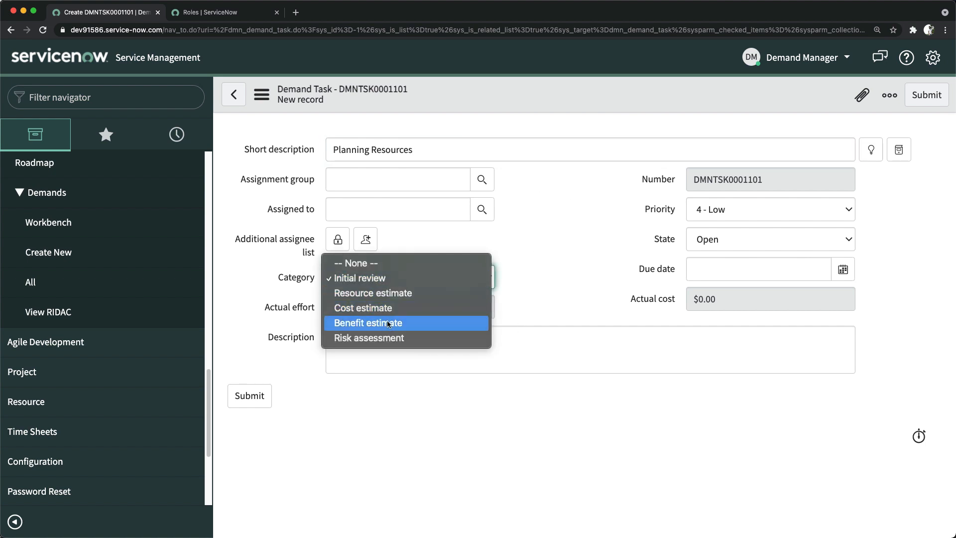
pyautogui.click(395, 294)
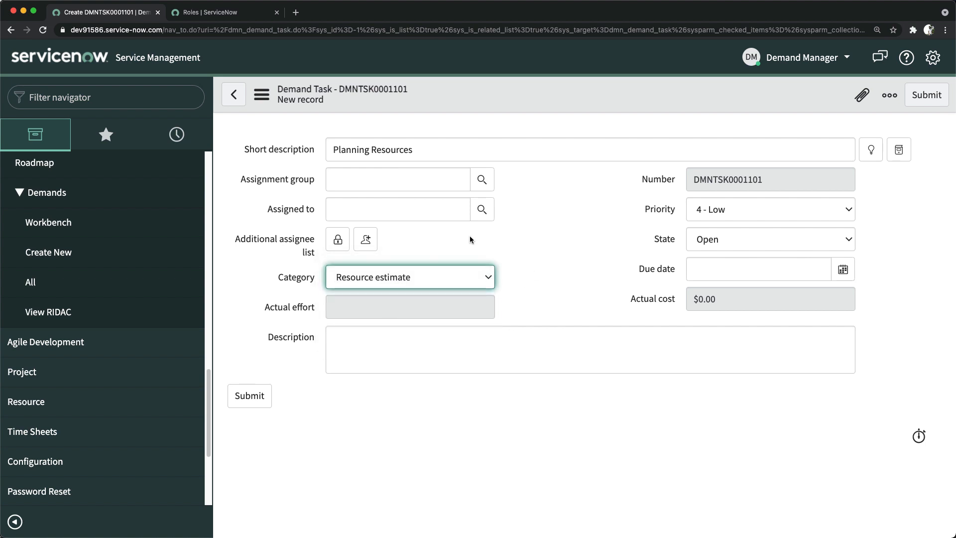
pyautogui.click(459, 258)
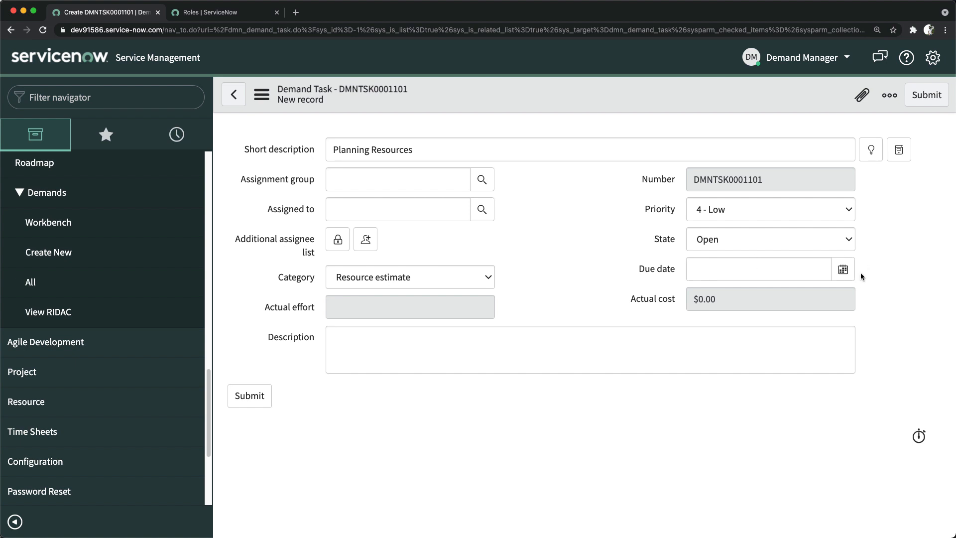
pyautogui.click(842, 269)
pyautogui.click(735, 340)
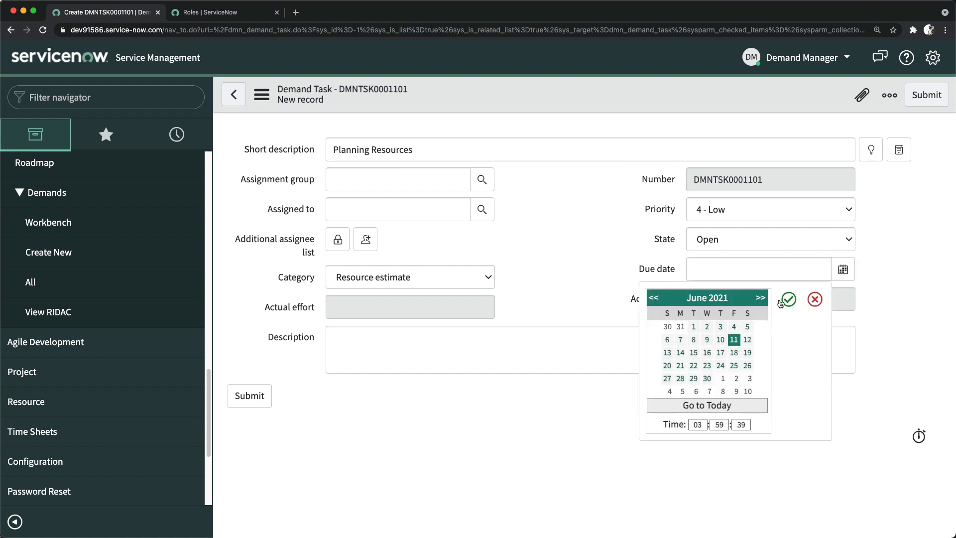
pyautogui.click(789, 299)
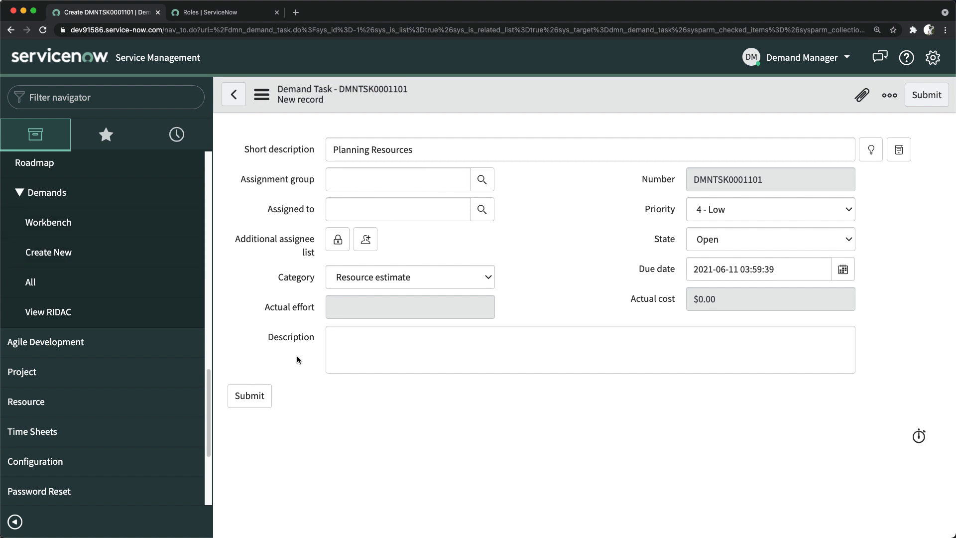
pyautogui.click(251, 397)
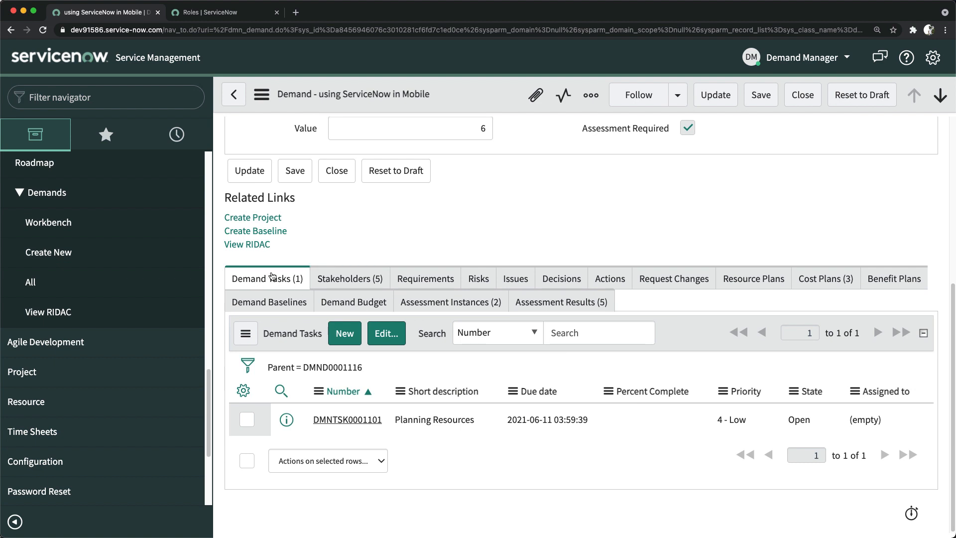
# Add a requirement of type Business to the demand with the short description "Enable Incident management in mobile app".
pyautogui.click(349, 280)
pyautogui.click(425, 280)
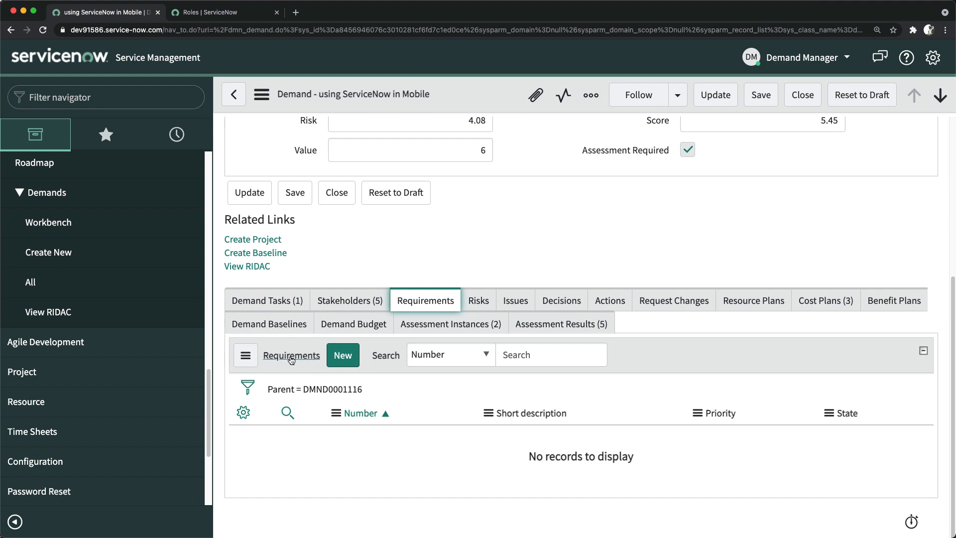
pyautogui.click(342, 359)
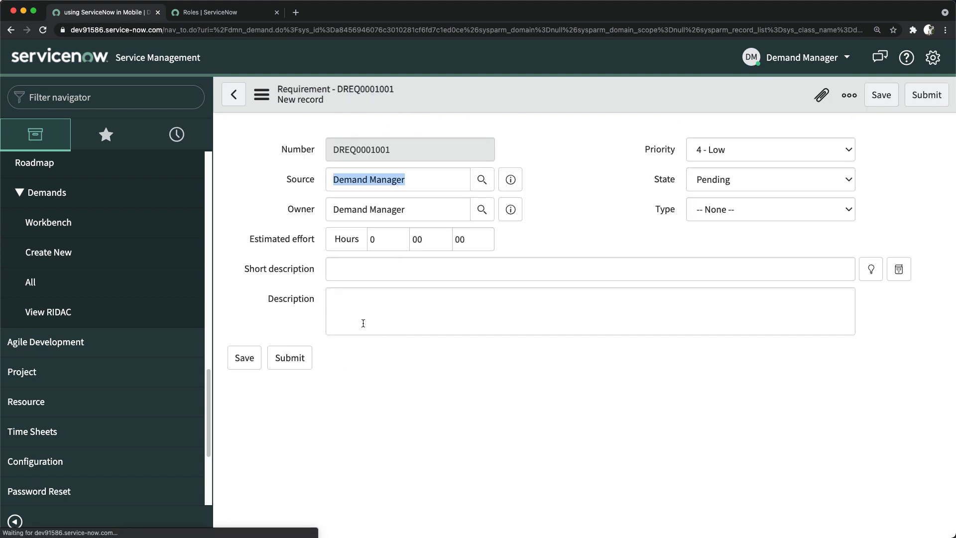
pyautogui.click(387, 272)
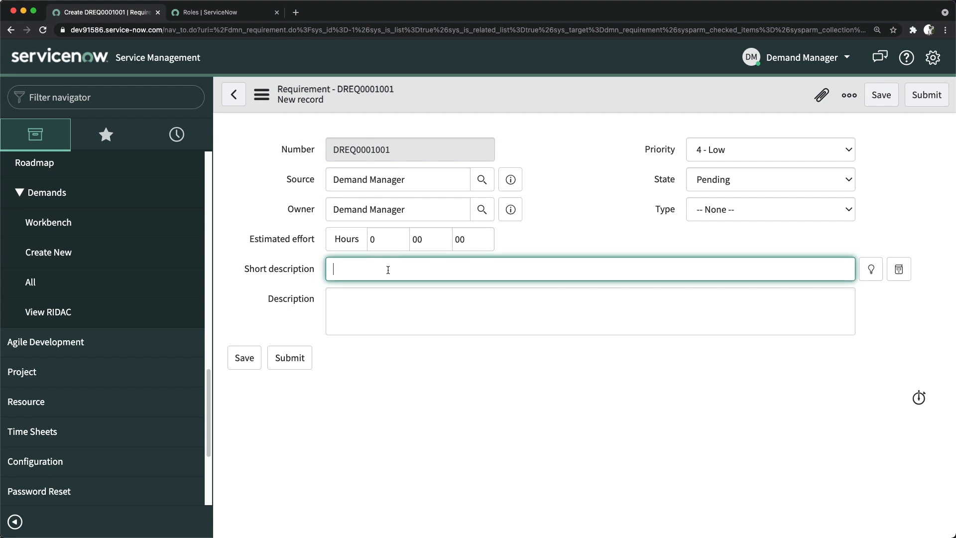
pyautogui.write('Enabl')
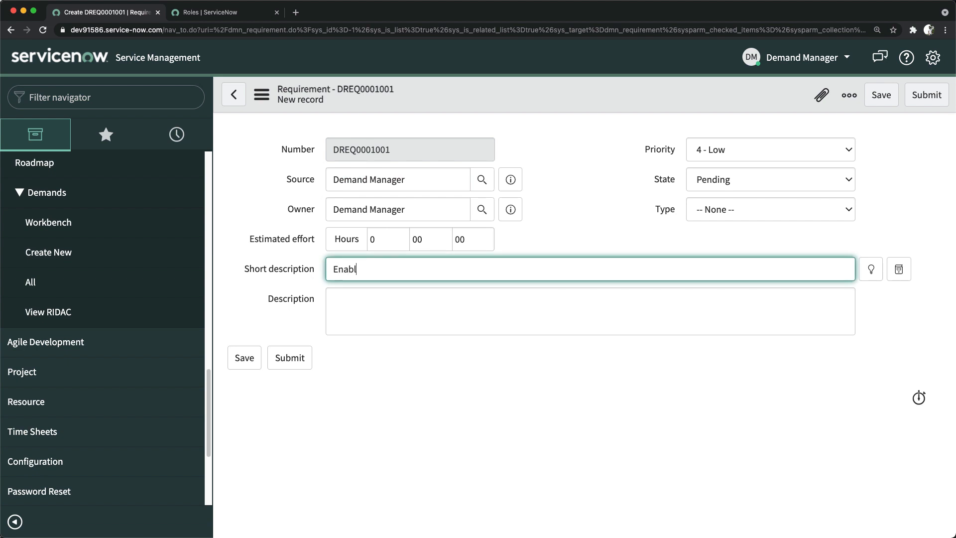
pyautogui.write('e Incident management in mobile app')
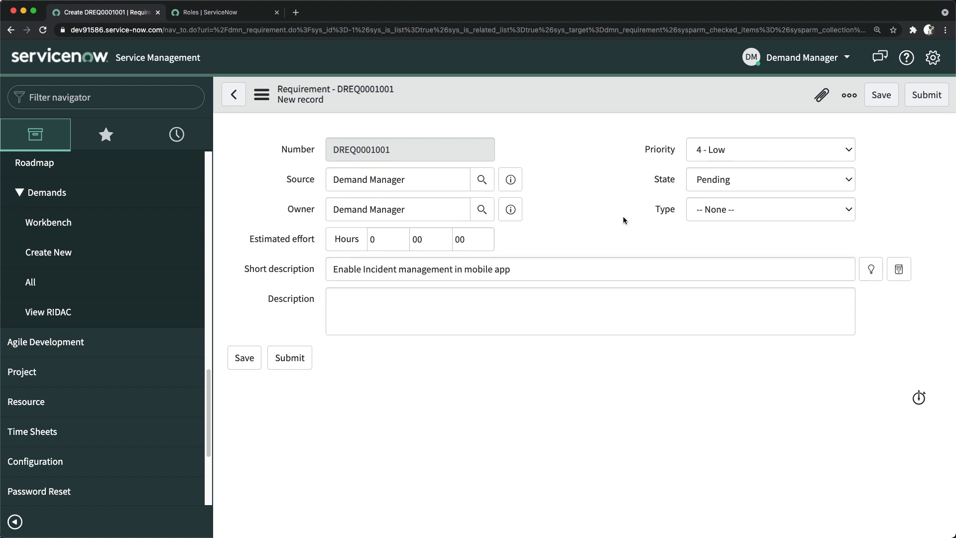
pyautogui.click(710, 208)
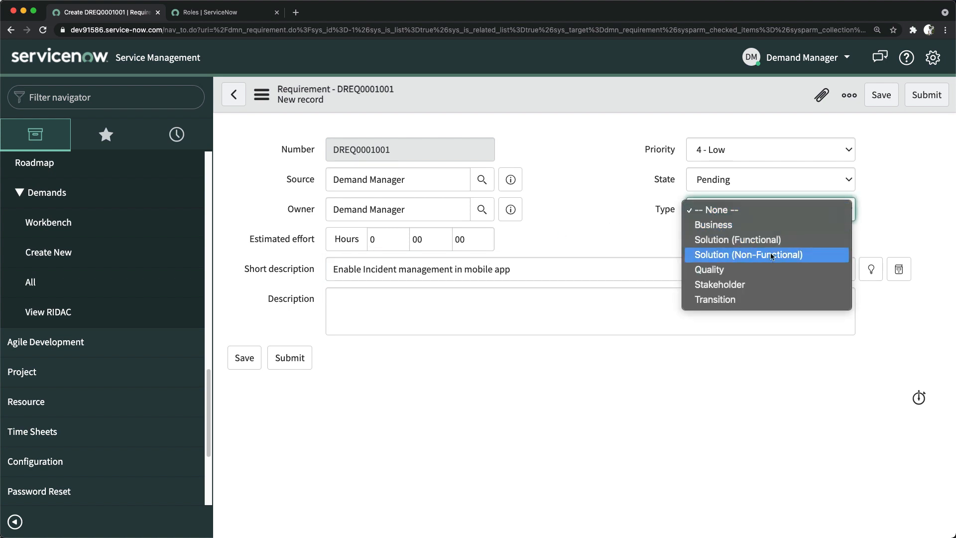
pyautogui.click(731, 227)
pyautogui.click(291, 357)
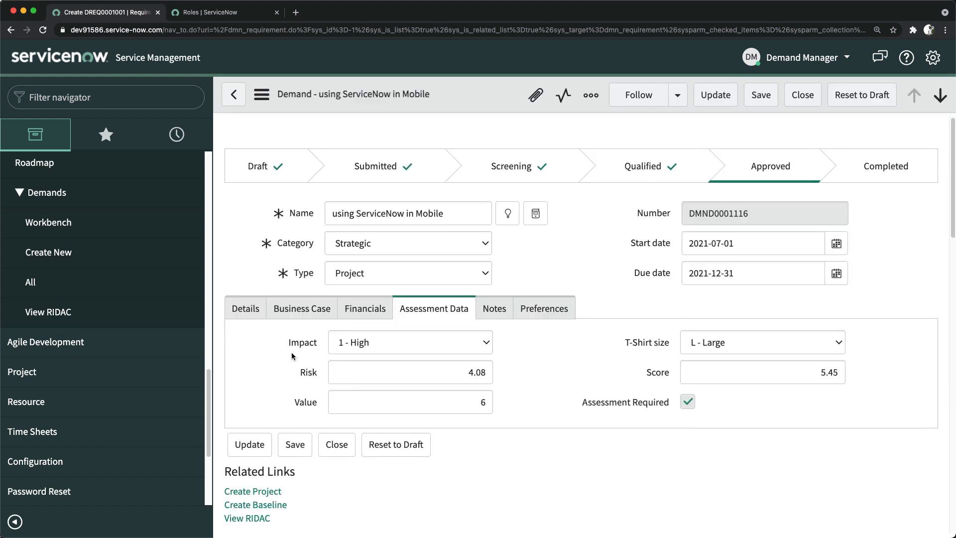
# Open the "Enable Incident management in mobile app" requirement, review its available types and return to the demand.
pyautogui.scroll(-4, 501, 351)
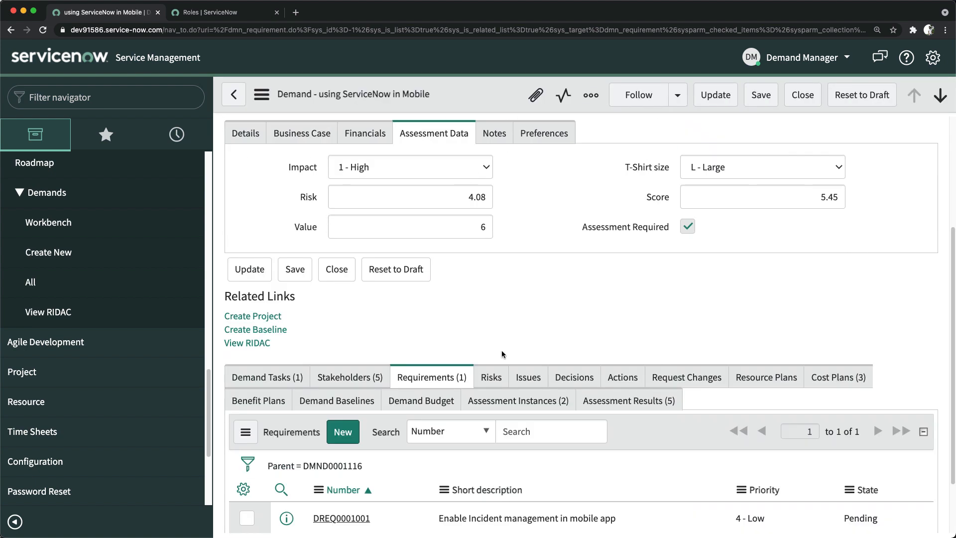
pyautogui.scroll(-2, 502, 354)
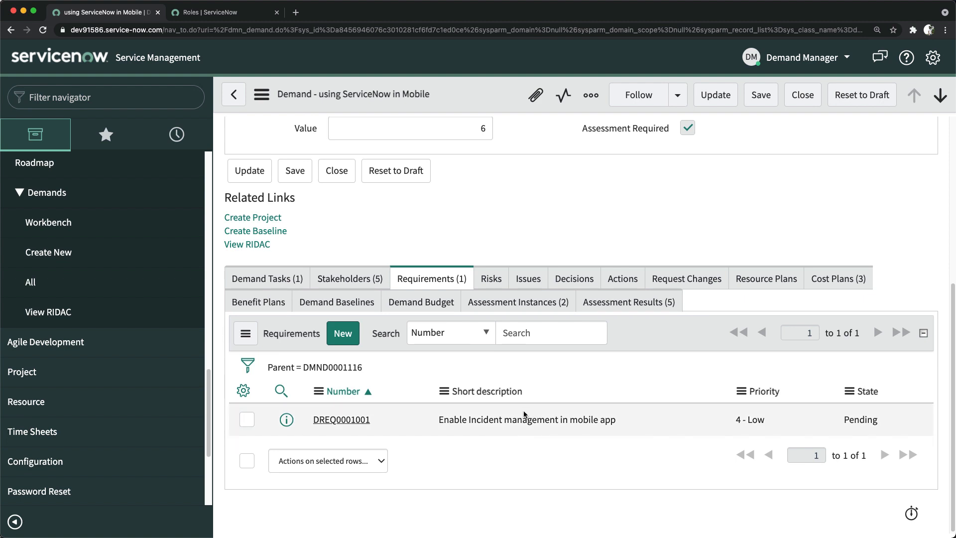
pyautogui.click(337, 420)
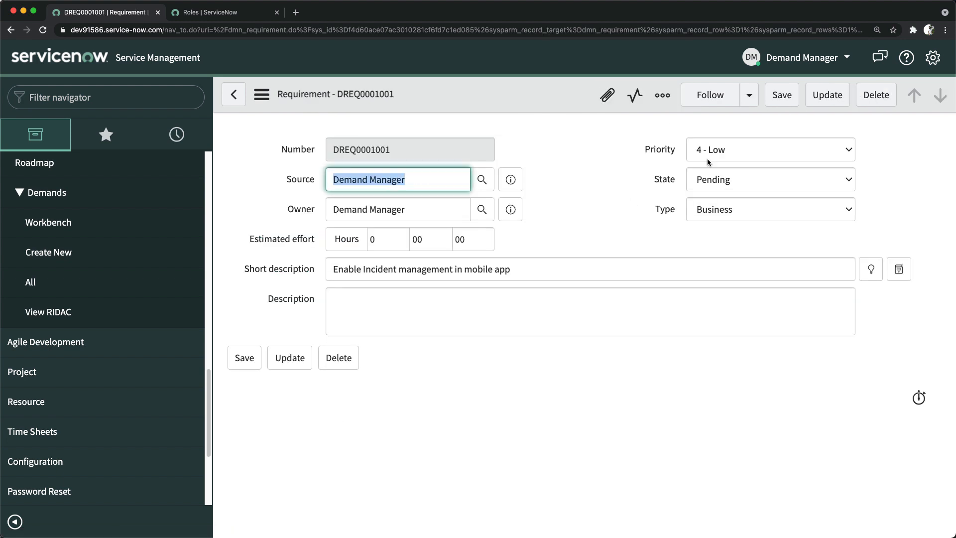
pyautogui.click(722, 211)
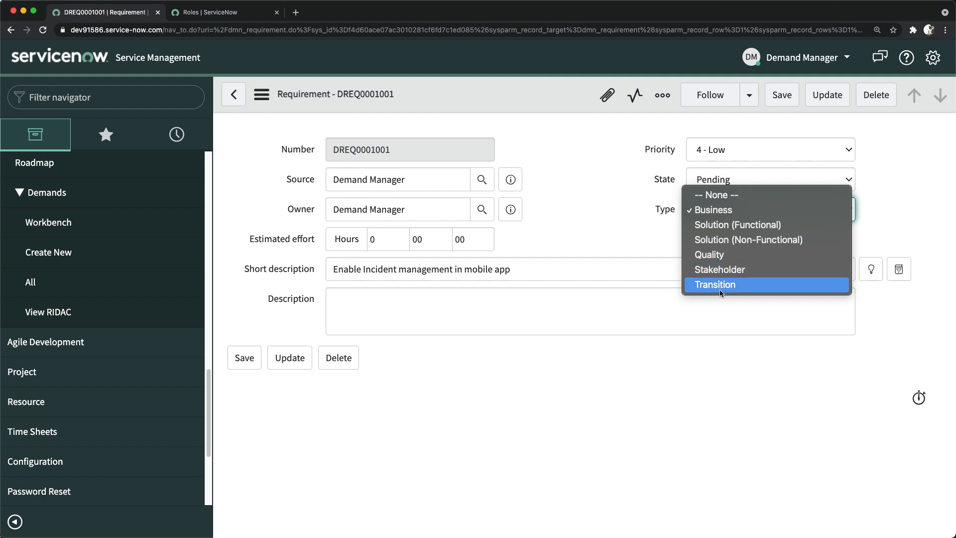
pyautogui.click(622, 203)
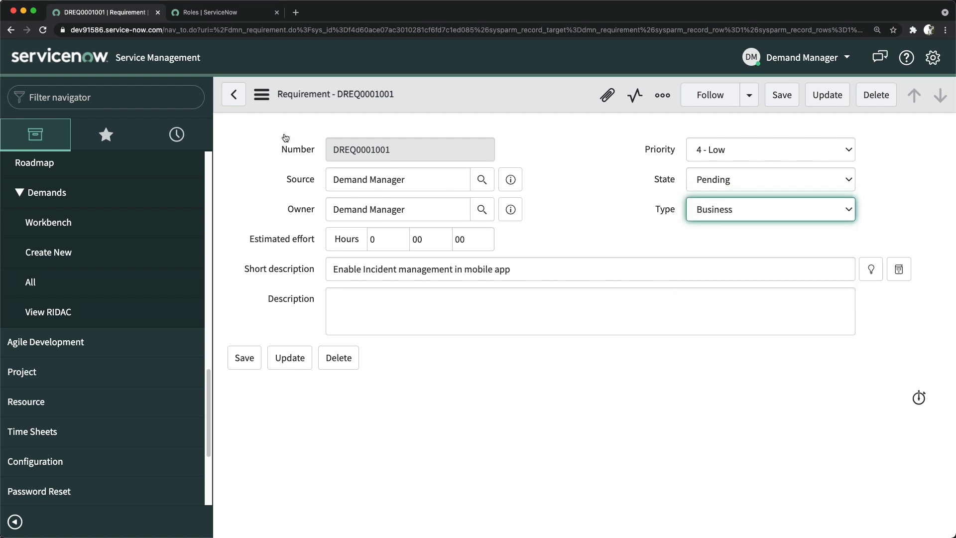
pyautogui.click(11, 30)
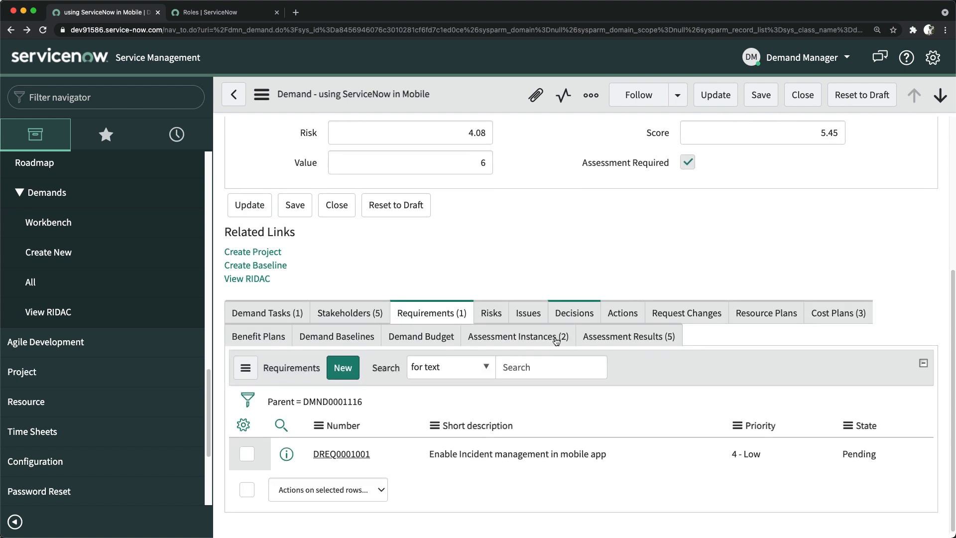
# Review the demand's assessment instances and results, along with its cost, resource and benefit plans.
pyautogui.scroll(-5, 556, 341)
pyautogui.scroll(2, 558, 341)
pyautogui.scroll(-2, 557, 341)
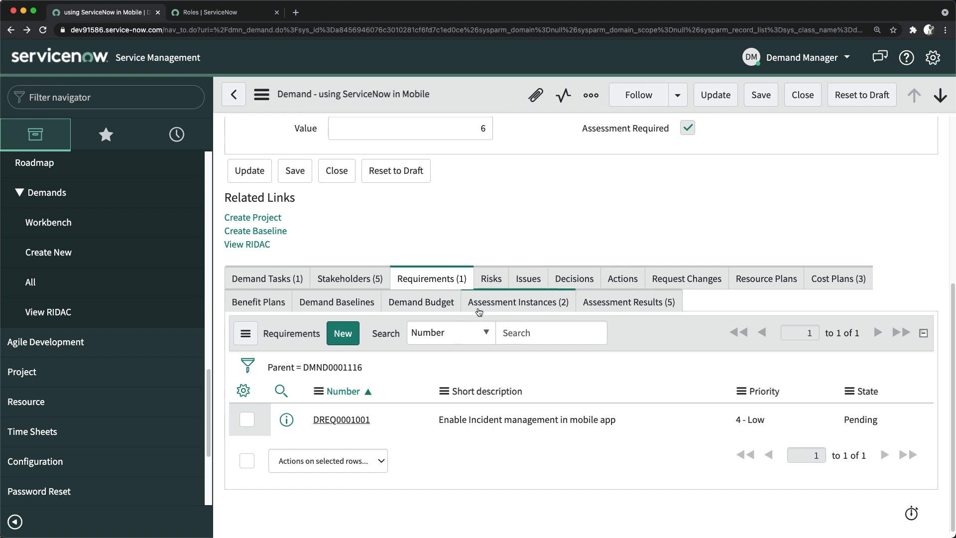
pyautogui.click(548, 310)
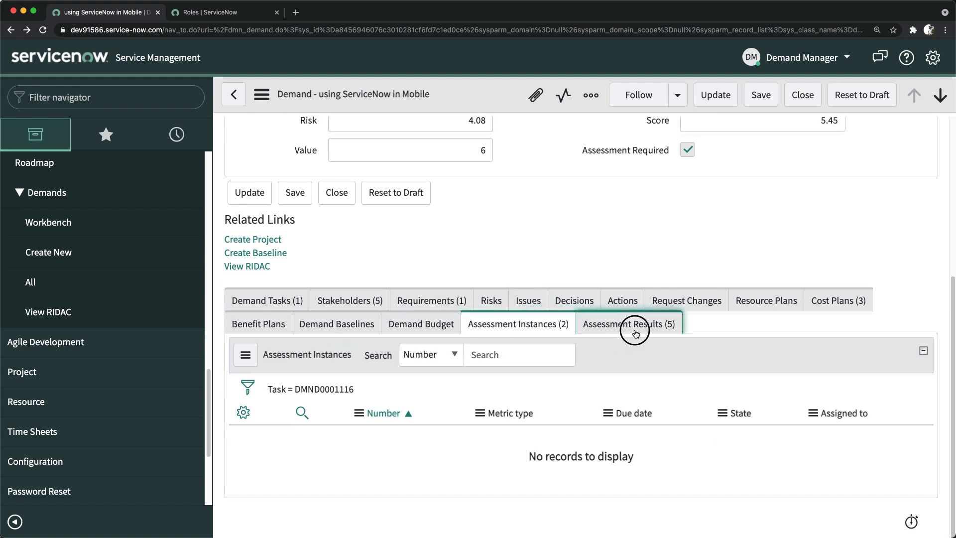
pyautogui.click(636, 333)
pyautogui.click(828, 301)
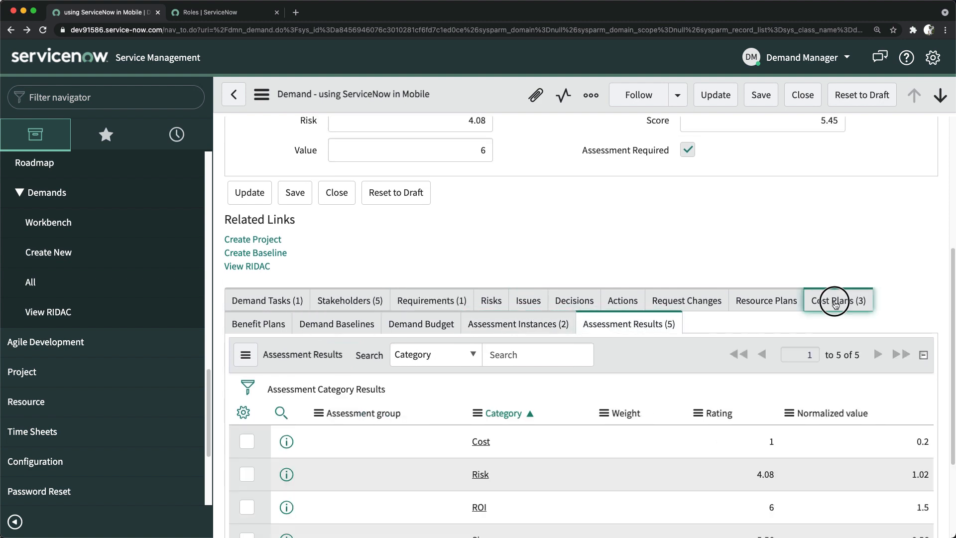
pyautogui.click(759, 302)
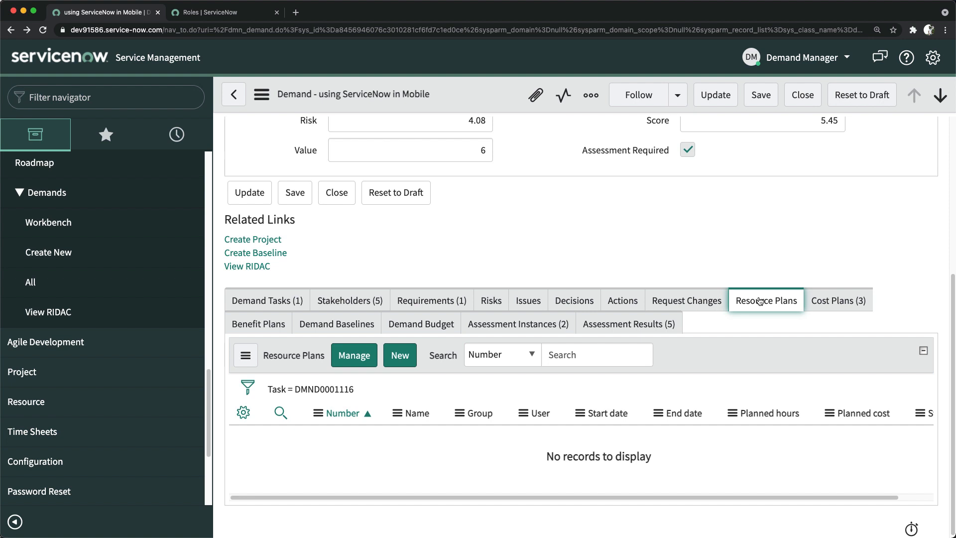
pyautogui.click(261, 326)
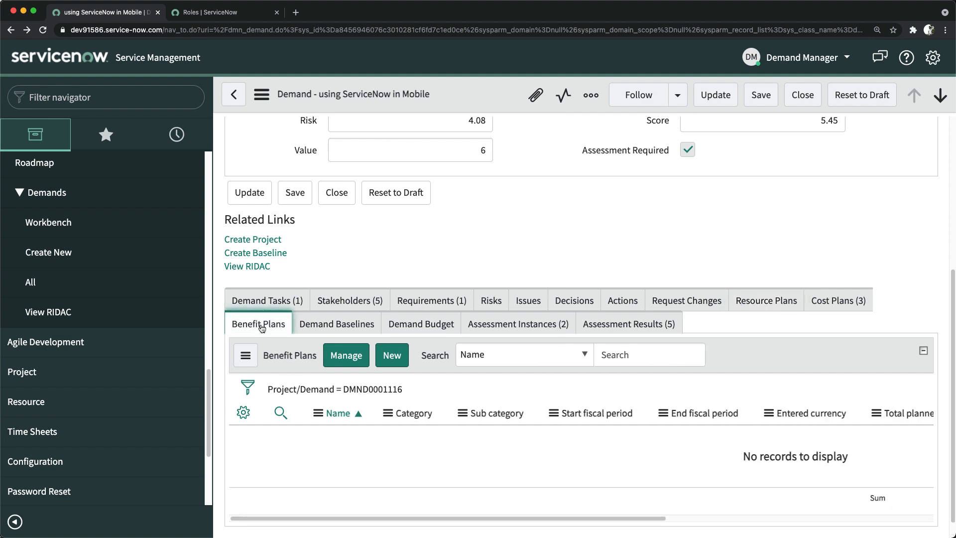
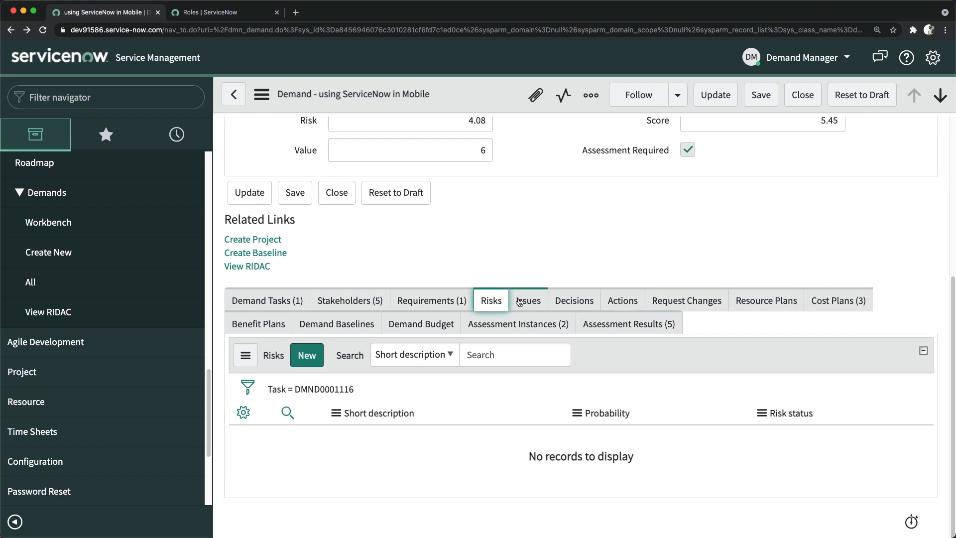
# Review the demand's related issues, decisions, actions and request changes.
pyautogui.click(518, 302)
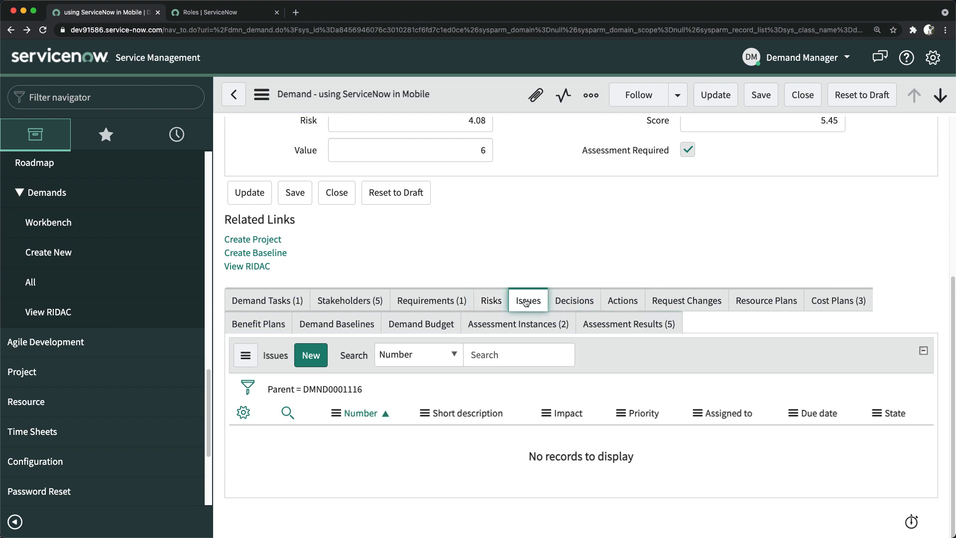
pyautogui.click(564, 312)
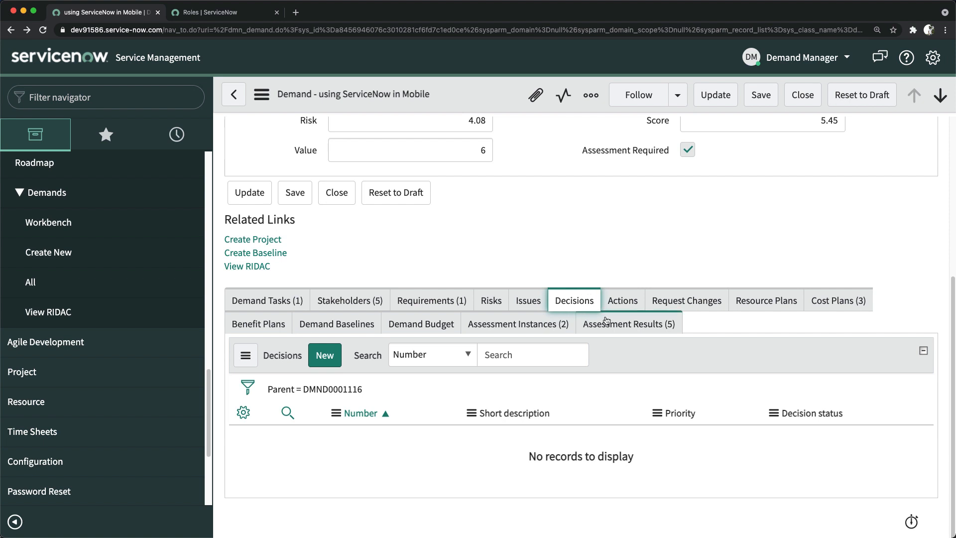
pyautogui.click(624, 312)
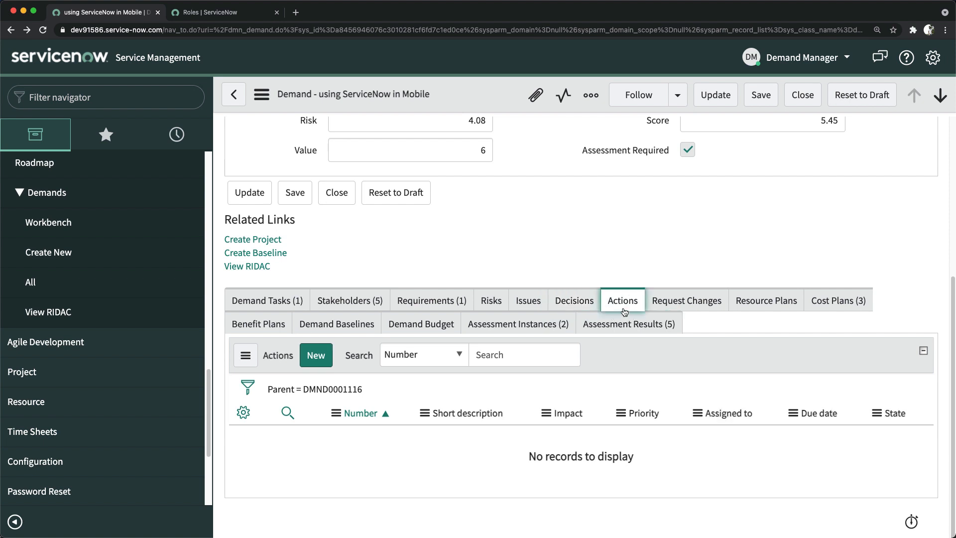
pyautogui.click(672, 312)
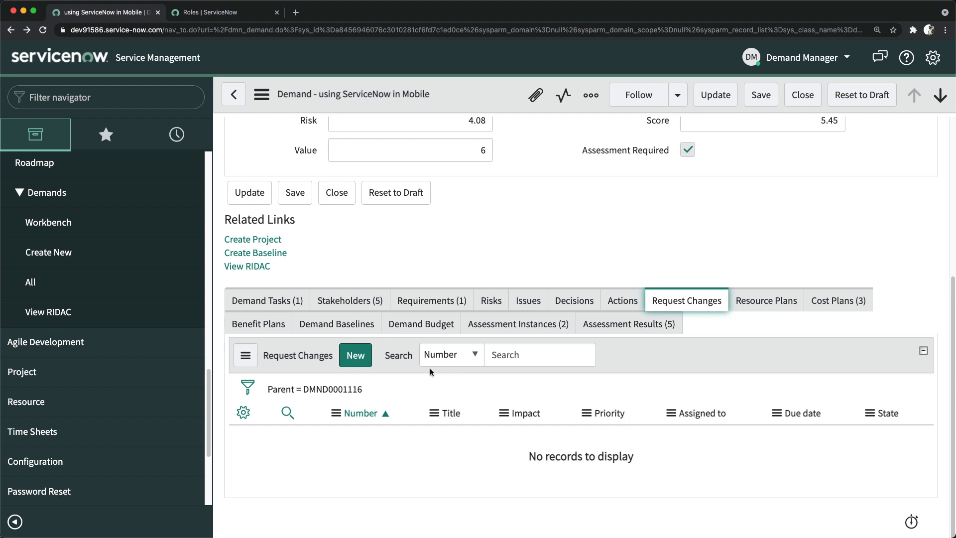
# Add a risk to the demand with the short description "Test Risk".
pyautogui.click(350, 357)
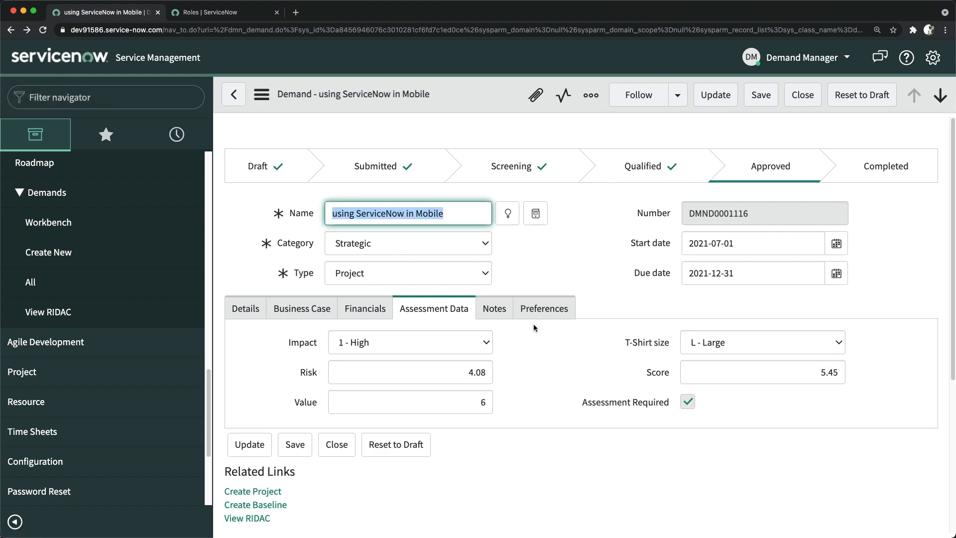
pyautogui.scroll(-5, 533, 323)
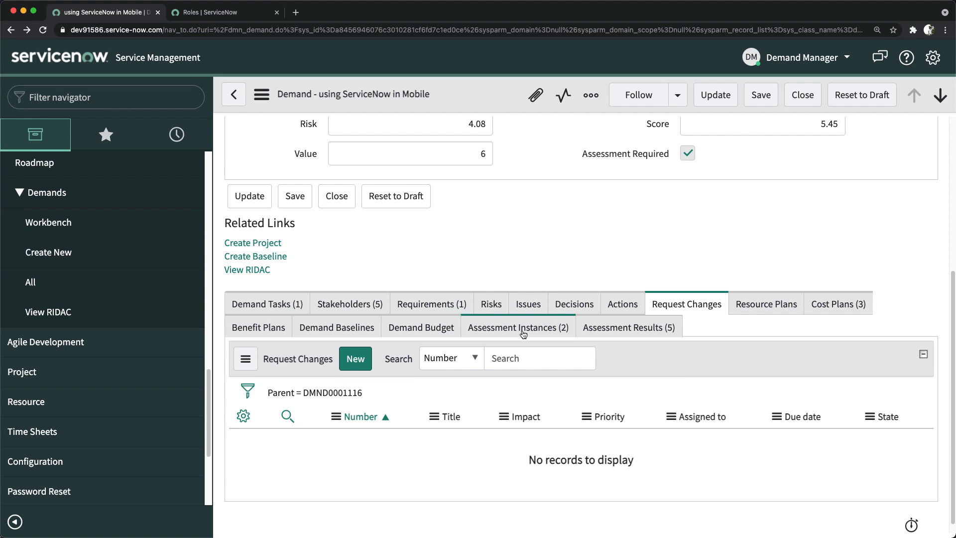
pyautogui.click(492, 302)
pyautogui.click(309, 362)
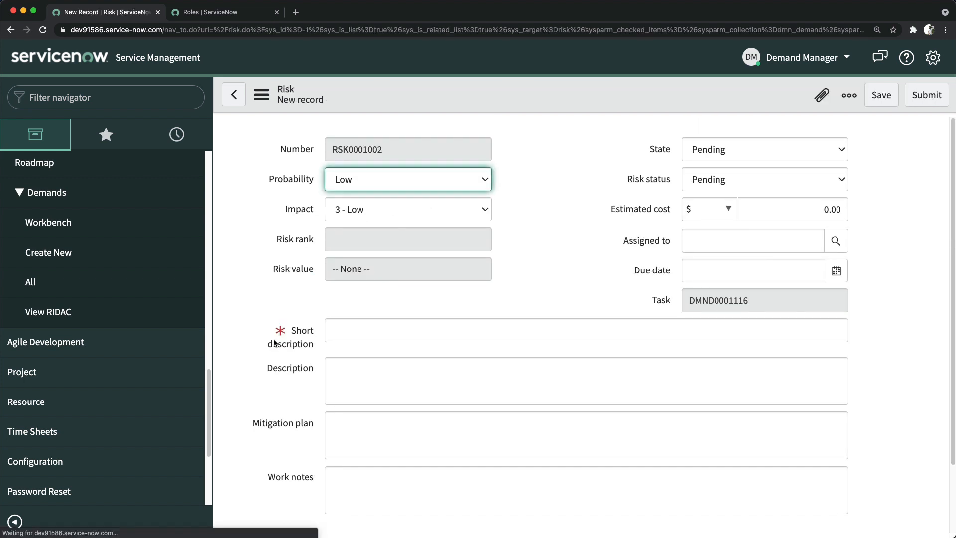
pyautogui.click(358, 333)
pyautogui.write('Test')
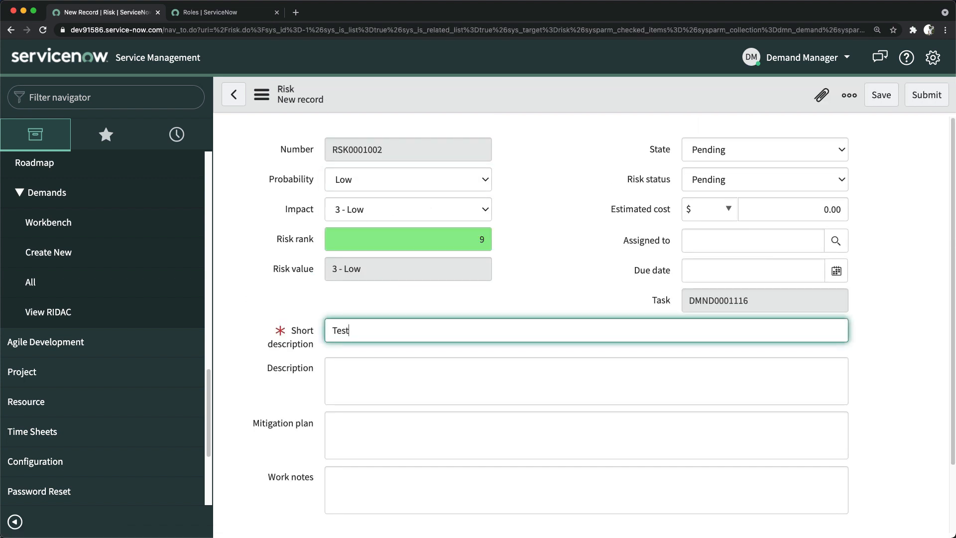
pyautogui.write(' Rosk')
pyautogui.press('BackSpace')
pyautogui.press('BackSpace')
pyautogui.write('isk')
pyautogui.click(525, 258)
pyautogui.scroll(-2, 505, 303)
pyautogui.click(287, 473)
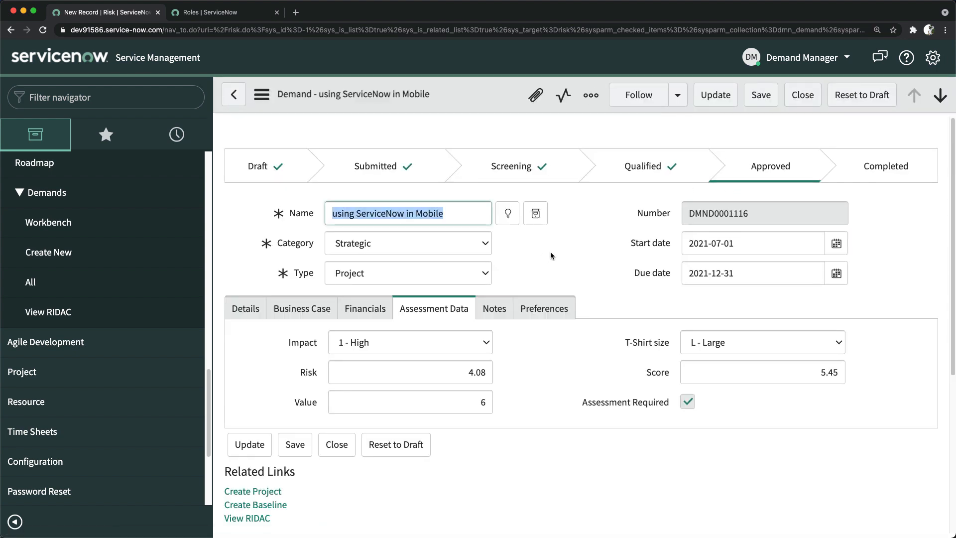
# Open the "Test Risk" record from the demand's related risks.
pyautogui.scroll(-2, 518, 364)
pyautogui.scroll(-5, 518, 366)
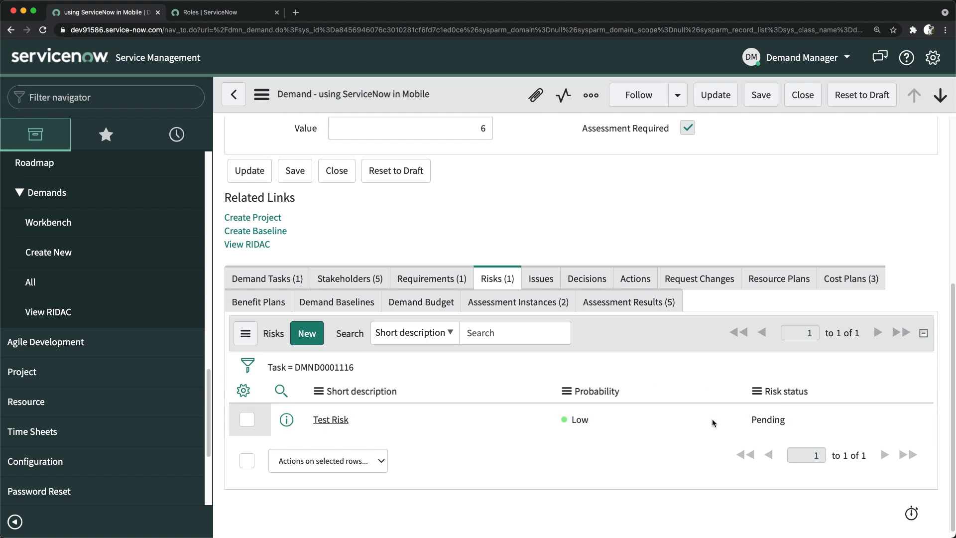
pyautogui.click(534, 280)
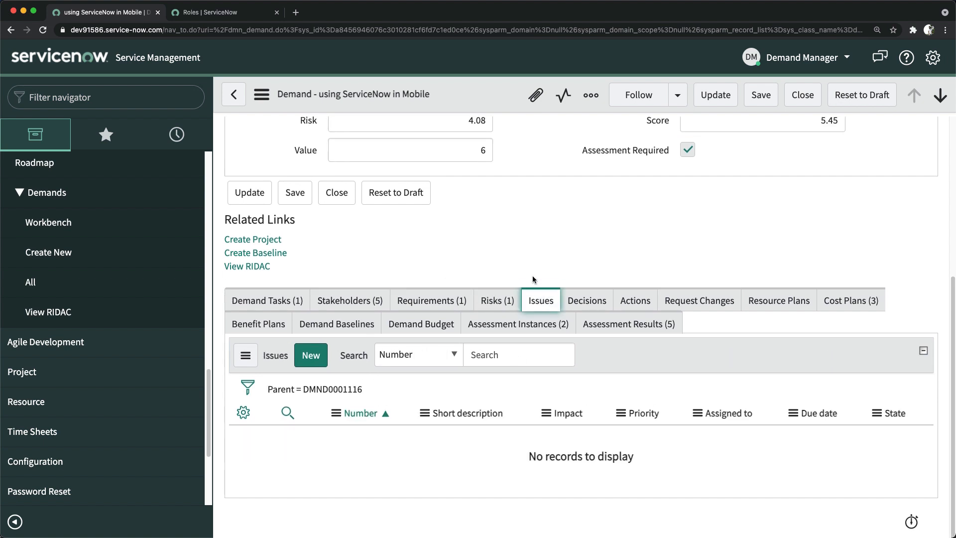
pyautogui.click(499, 307)
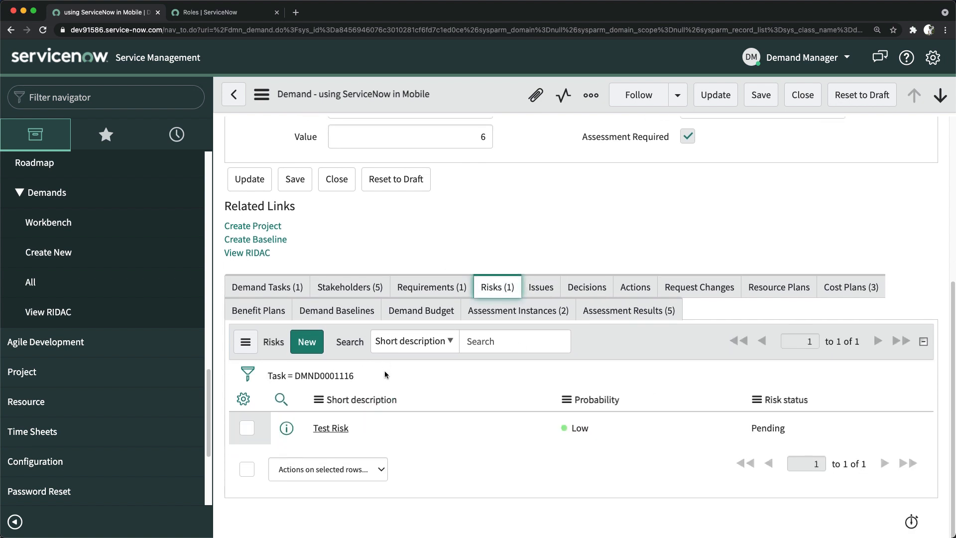
pyautogui.click(333, 429)
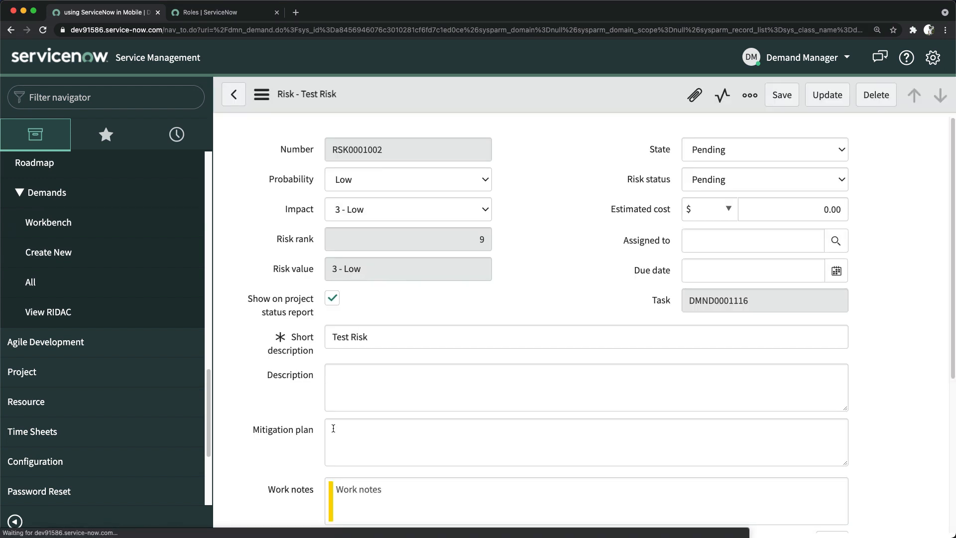
pyautogui.scroll(-5, 464, 295)
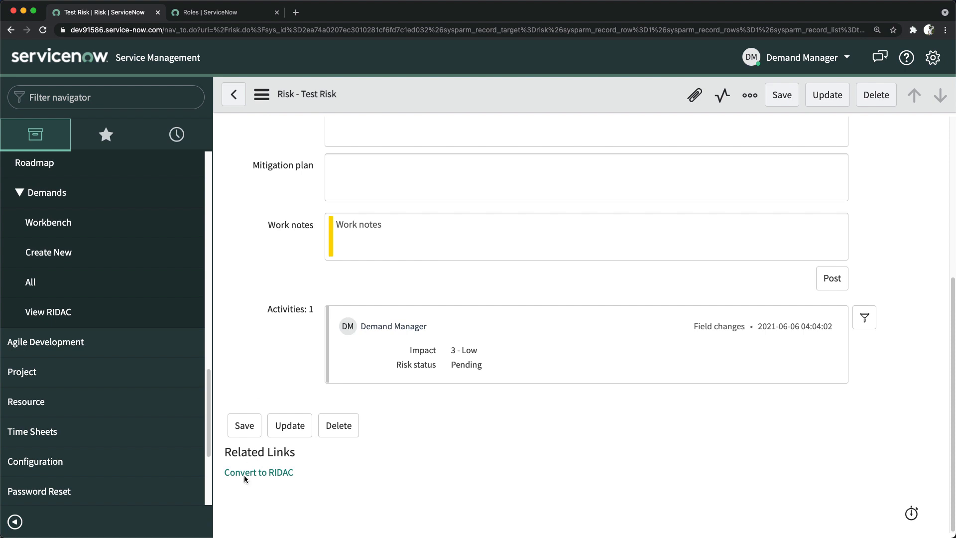
# Convert the "Test Risk" risk to an Issue through RIDAC conversion, with the option to close the risk enabled.
pyautogui.click(276, 476)
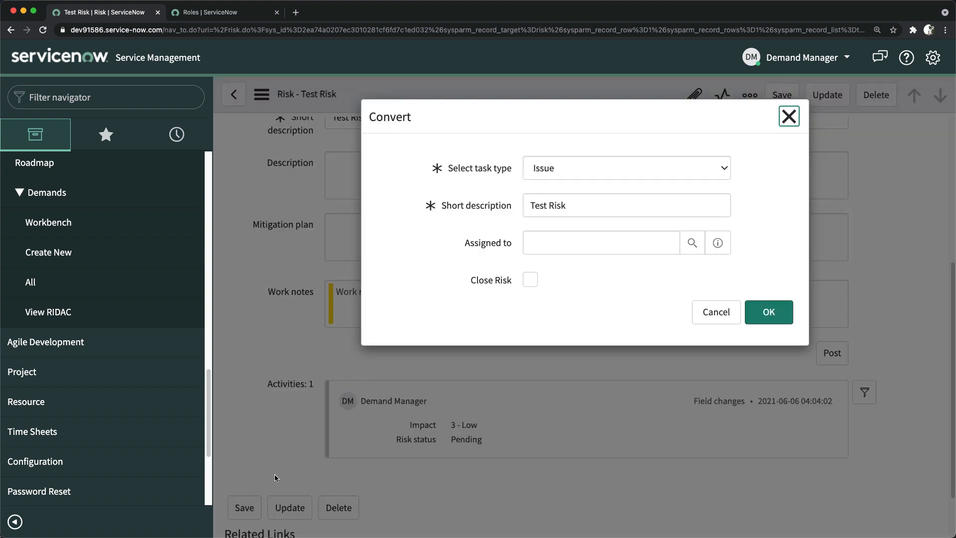
pyautogui.click(545, 168)
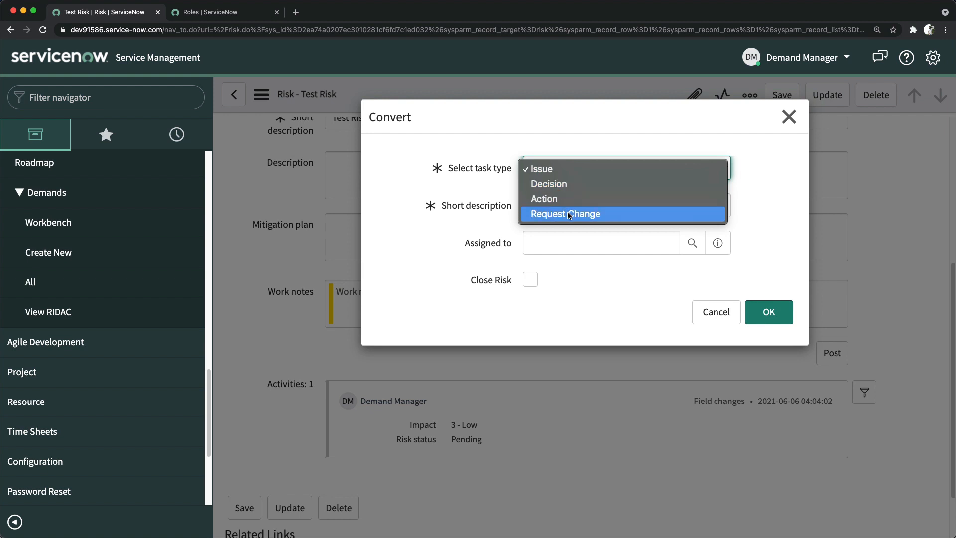
pyautogui.click(567, 170)
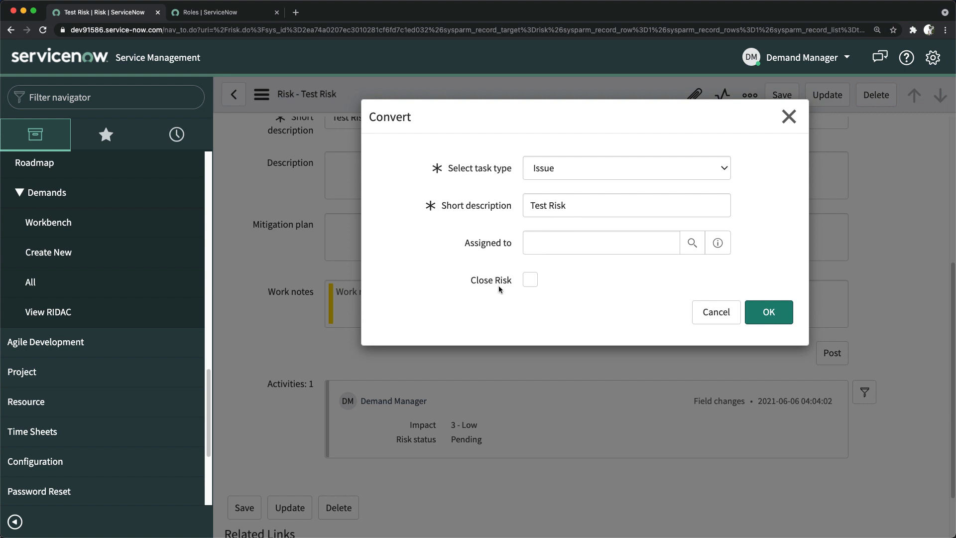
pyautogui.click(530, 280)
pyautogui.click(767, 313)
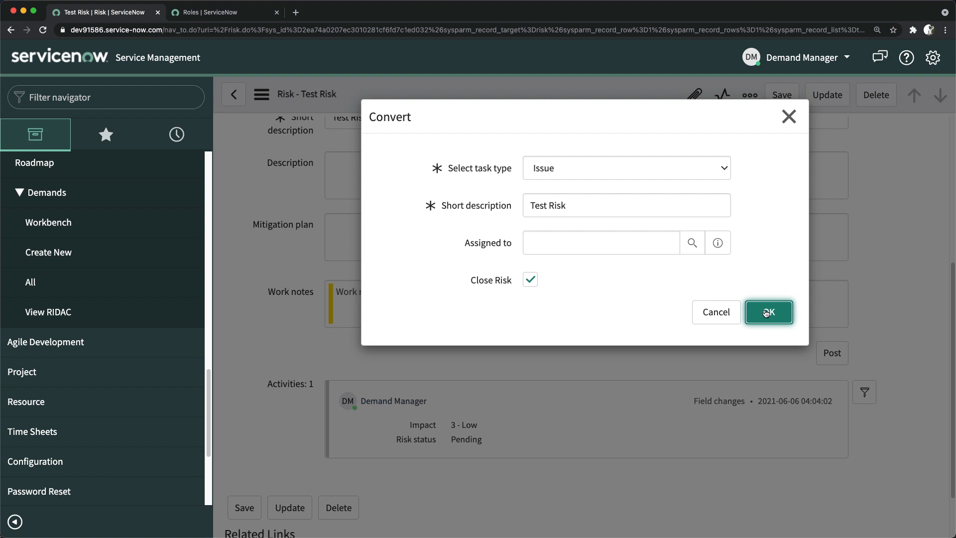
pyautogui.click(767, 313)
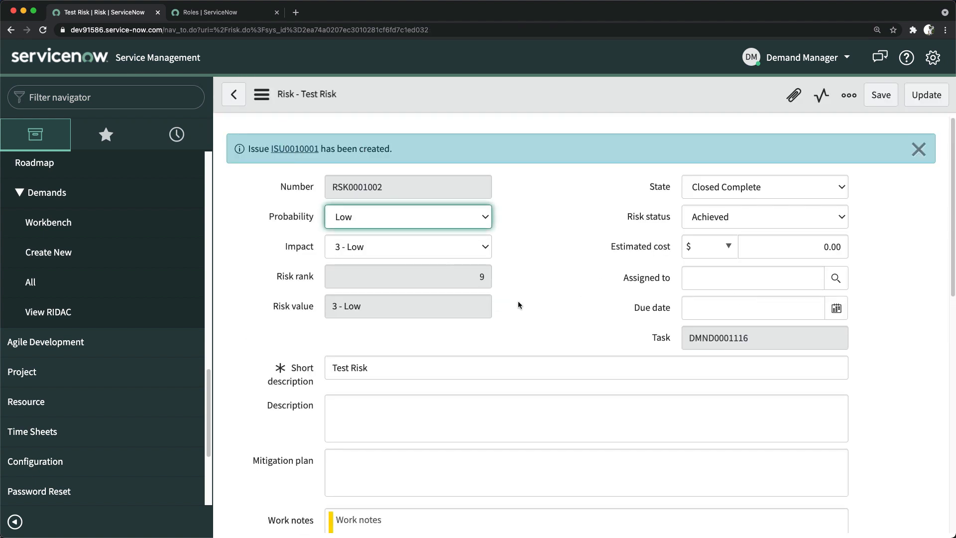
# Review the closed risk record, open the issue created from it and examine its RIDAC entries.
pyautogui.scroll(-15, 525, 302)
pyautogui.scroll(-2, 551, 289)
pyautogui.scroll(10, 552, 289)
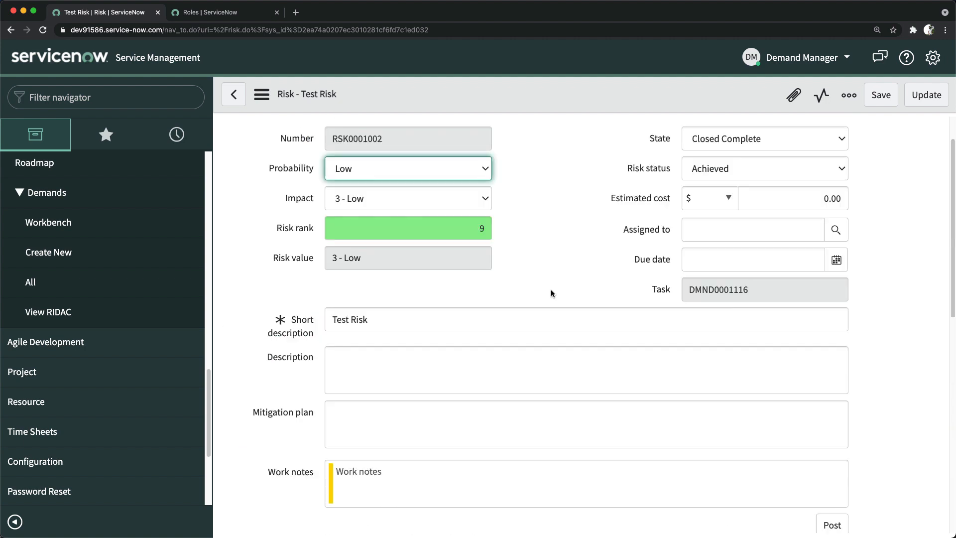
pyautogui.scroll(-10, 551, 289)
pyautogui.scroll(15, 344, 313)
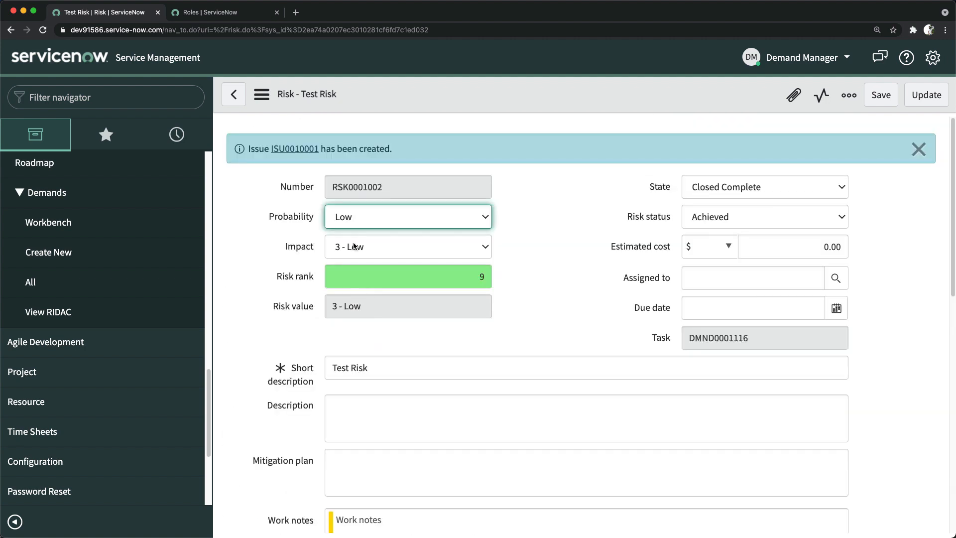
pyautogui.click(304, 149)
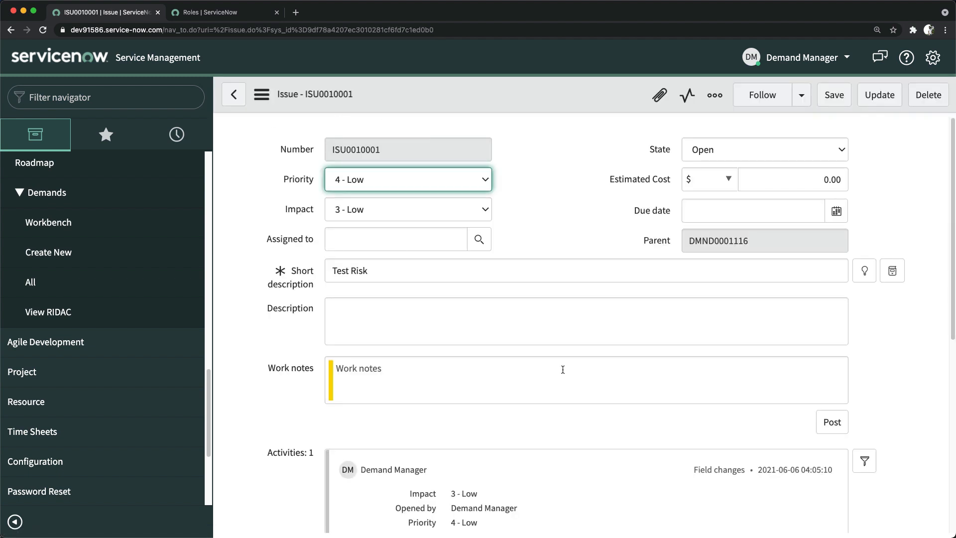
pyautogui.scroll(-7, 563, 370)
pyautogui.scroll(7, 537, 320)
pyautogui.scroll(-7, 315, 336)
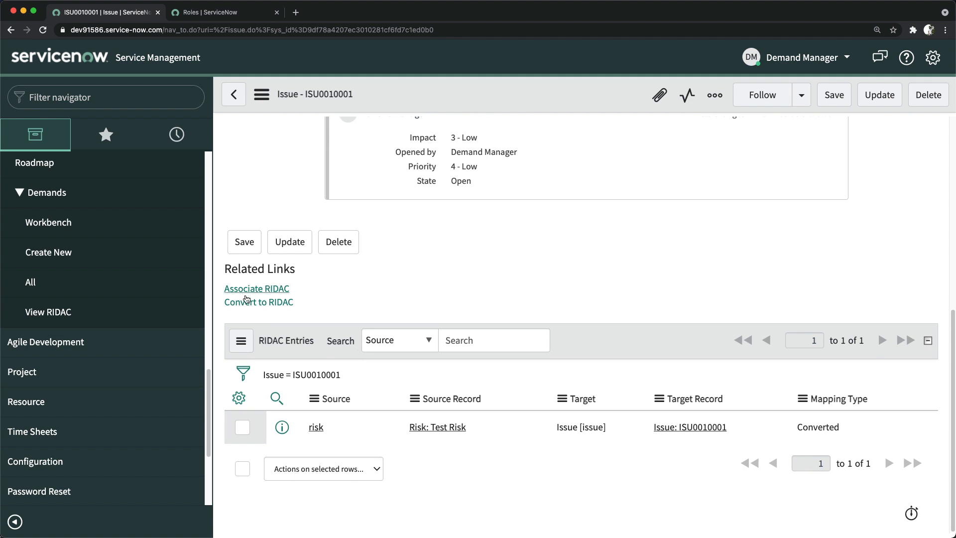
# Convert the issue to a Decision through RIDAC conversion, with the option to close the issue enabled.
pyautogui.click(276, 304)
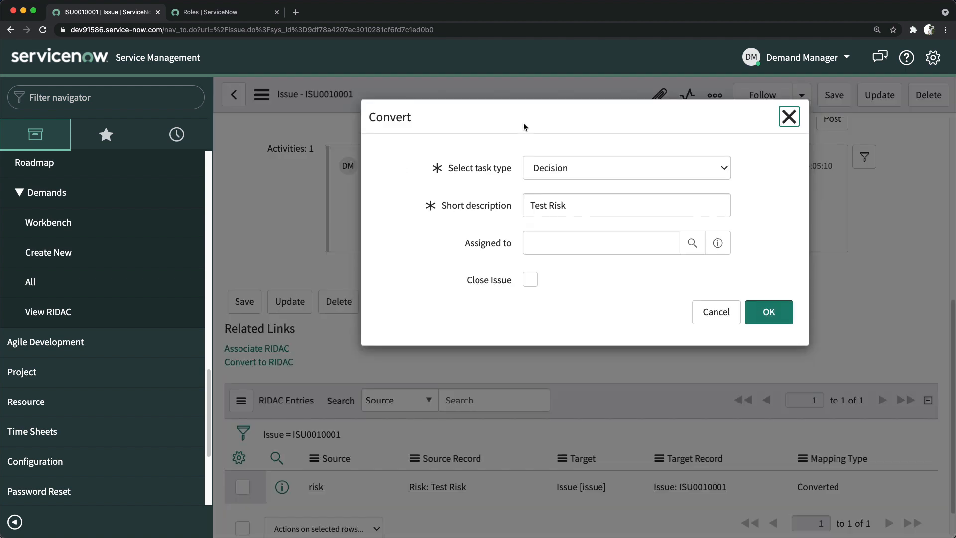
pyautogui.click(554, 165)
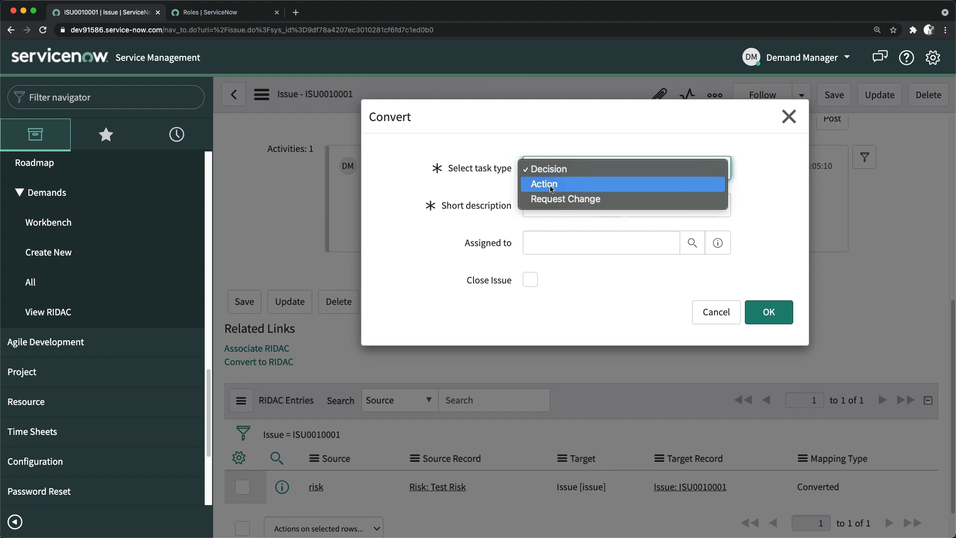
pyautogui.click(566, 169)
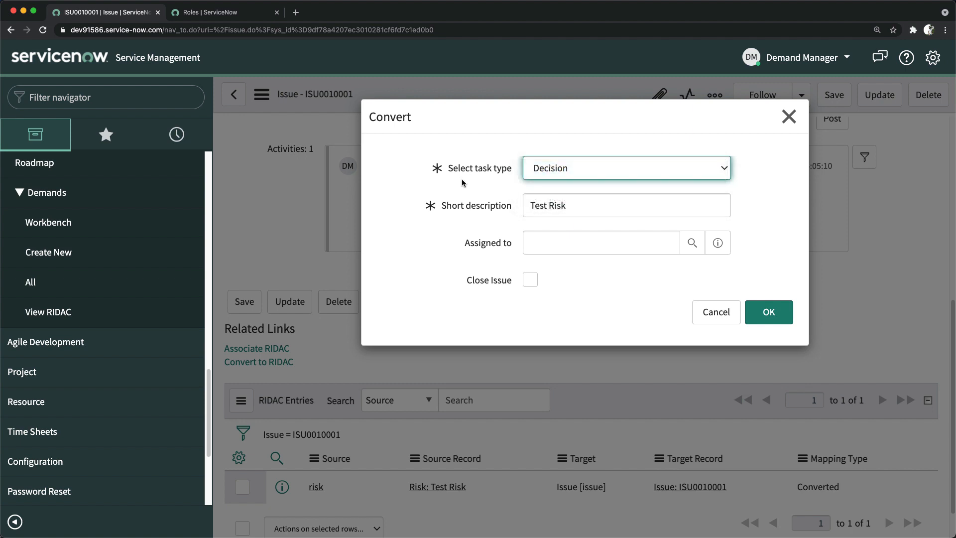
pyautogui.click(531, 279)
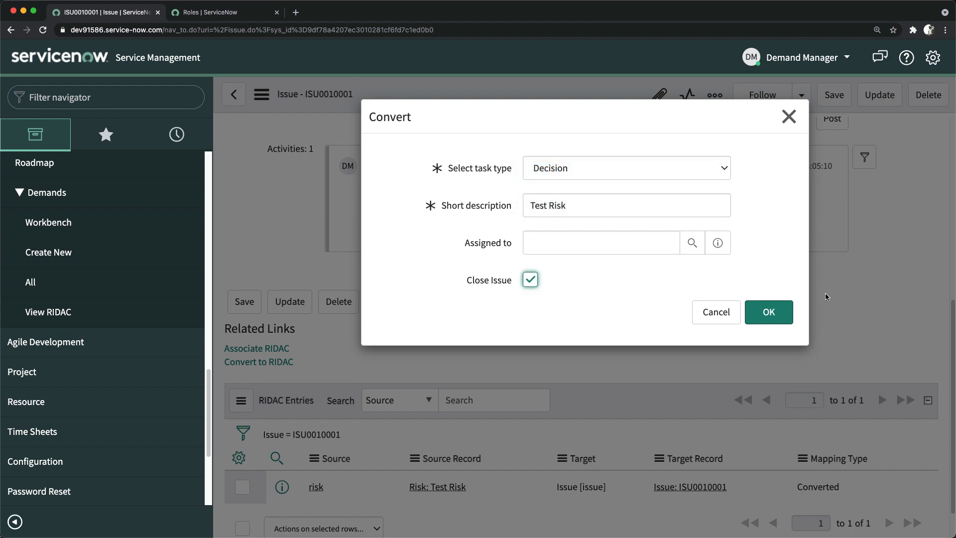
pyautogui.click(767, 311)
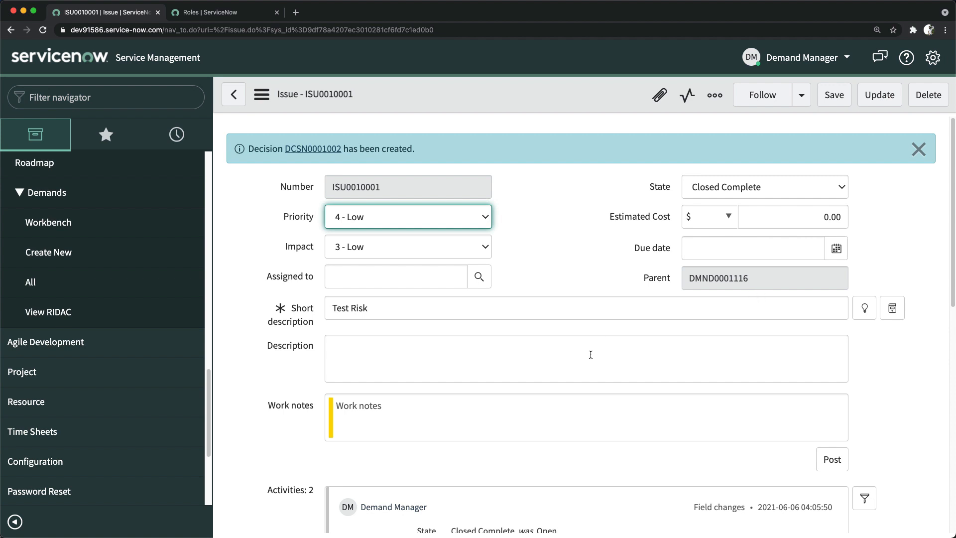
# Review the issue's RIDAC entries and open the decision created from the issue.
pyautogui.scroll(-10, 498, 349)
pyautogui.scroll(-2, 445, 345)
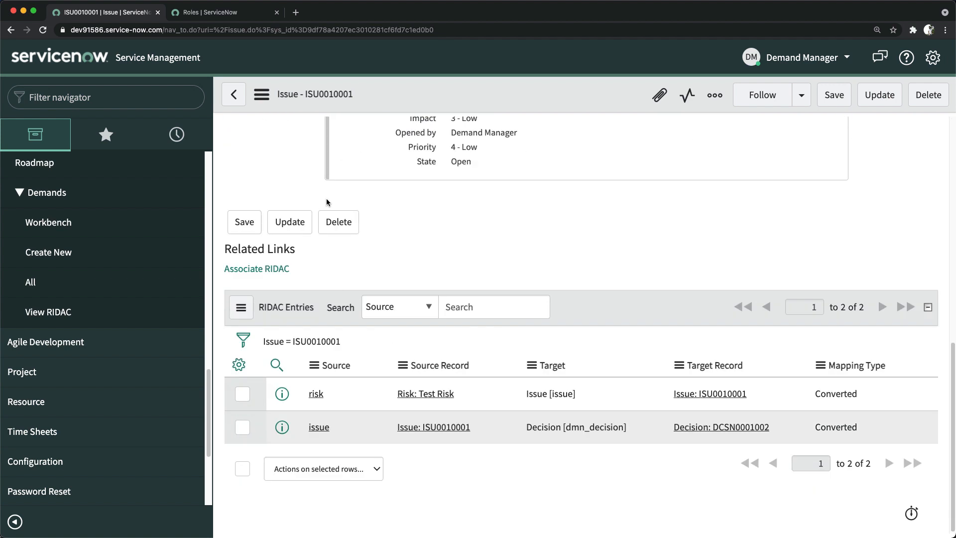
pyautogui.scroll(15, 326, 198)
pyautogui.click(318, 149)
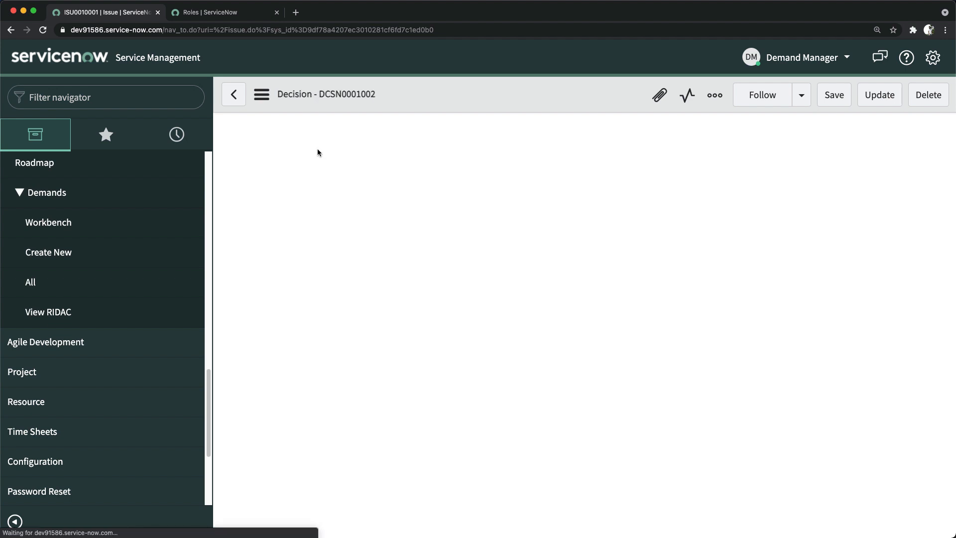
# Convert the decision to an Action through RIDAC conversion, with the option to close the decision enabled.
pyautogui.scroll(-15, 341, 277)
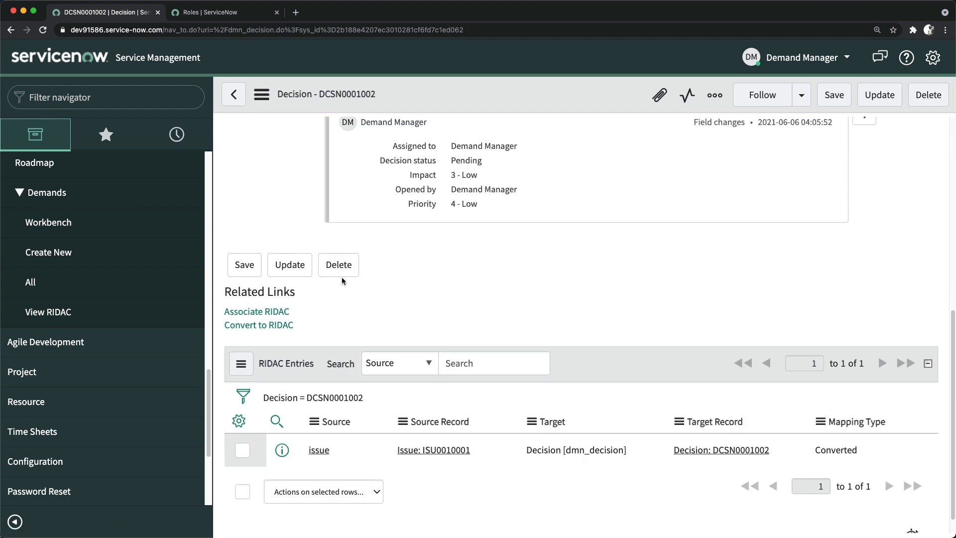
pyautogui.click(259, 322)
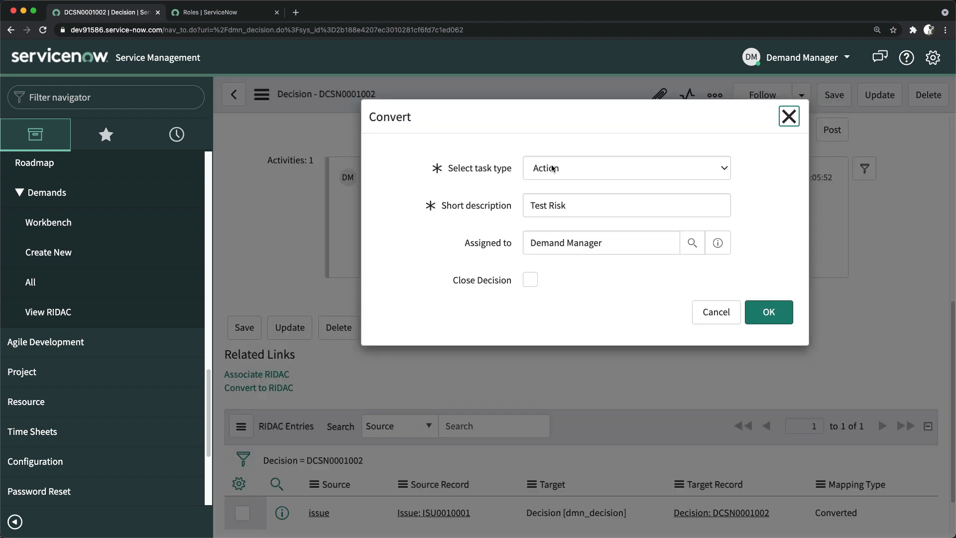
pyautogui.click(553, 168)
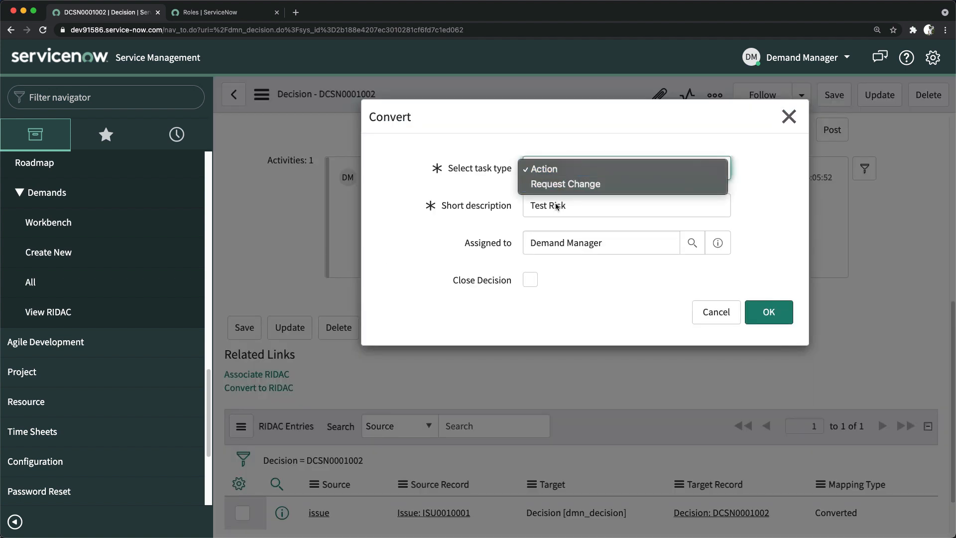
pyautogui.click(432, 167)
pyautogui.click(531, 281)
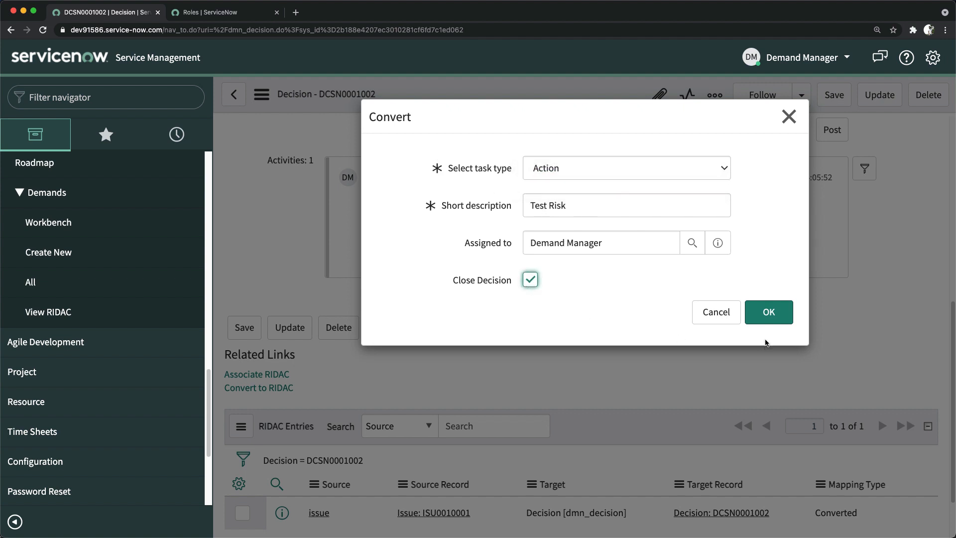
pyautogui.click(768, 316)
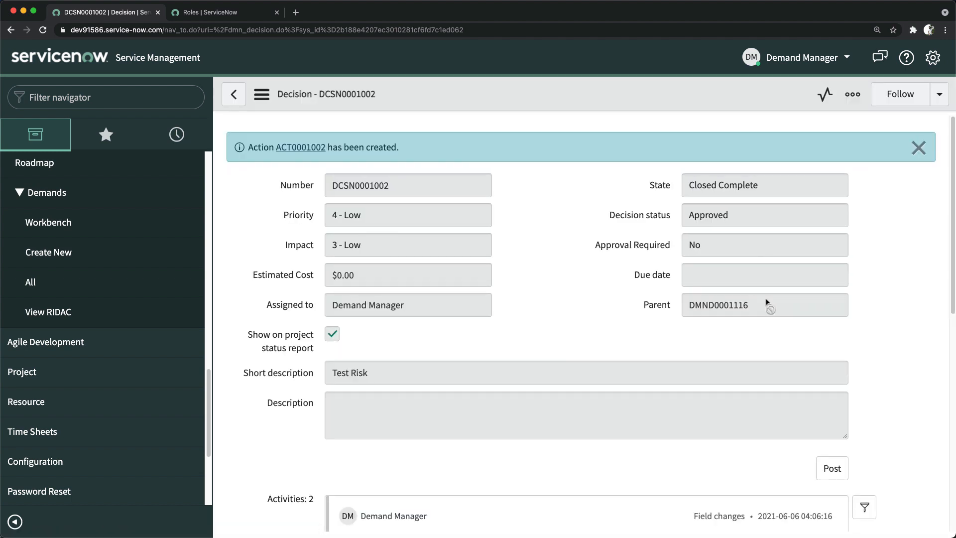
# Open the action created from the decision and convert it to a Request Change, with the option to close the action enabled.
pyautogui.click(297, 150)
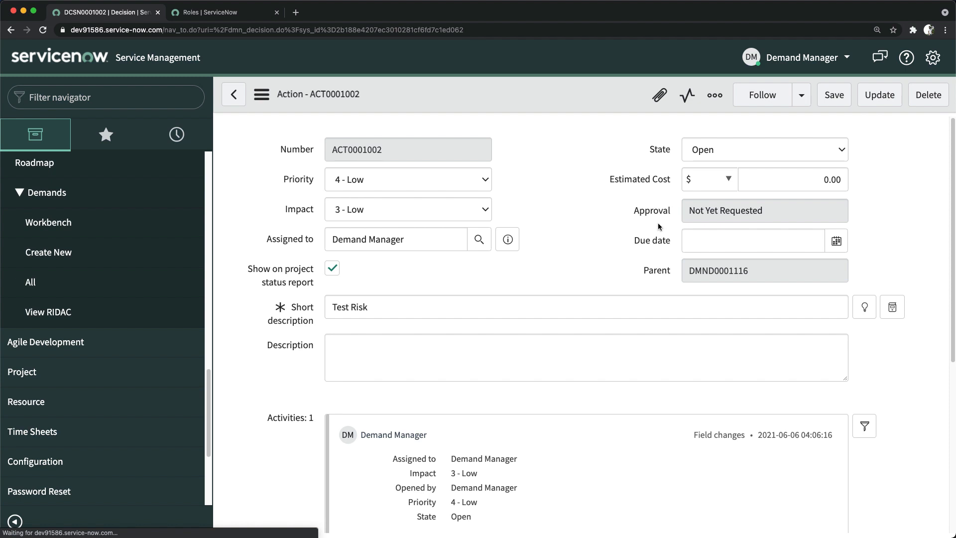
pyautogui.scroll(-6, 302, 387)
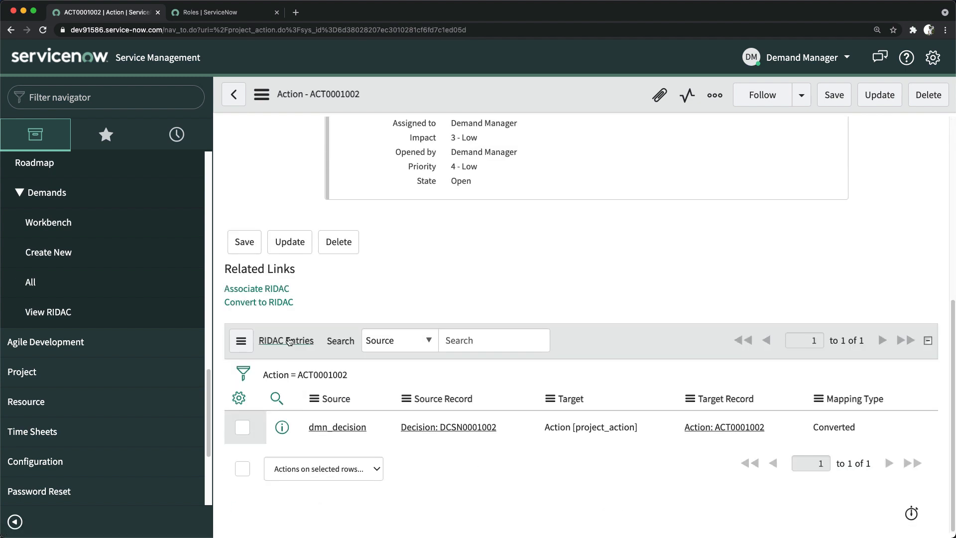
pyautogui.click(269, 303)
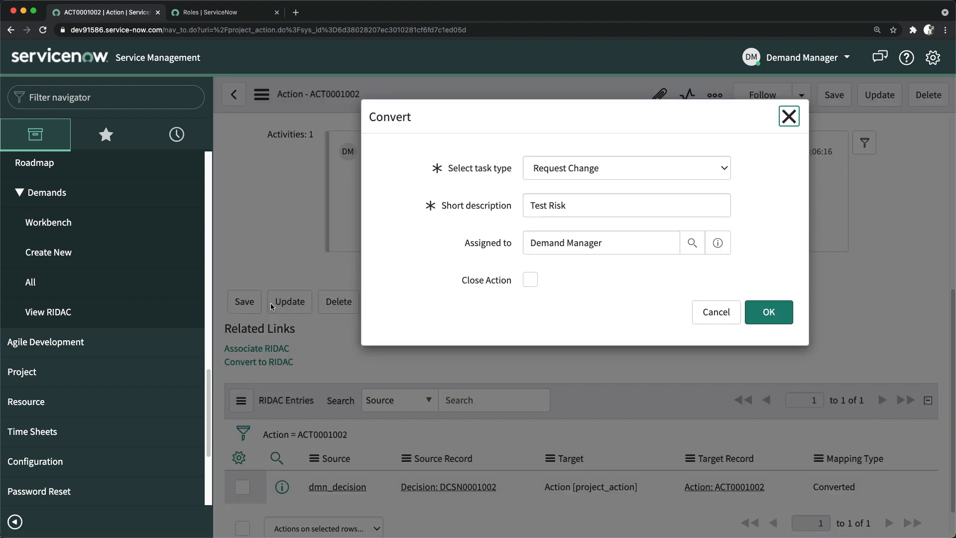
pyautogui.click(600, 169)
pyautogui.click(446, 188)
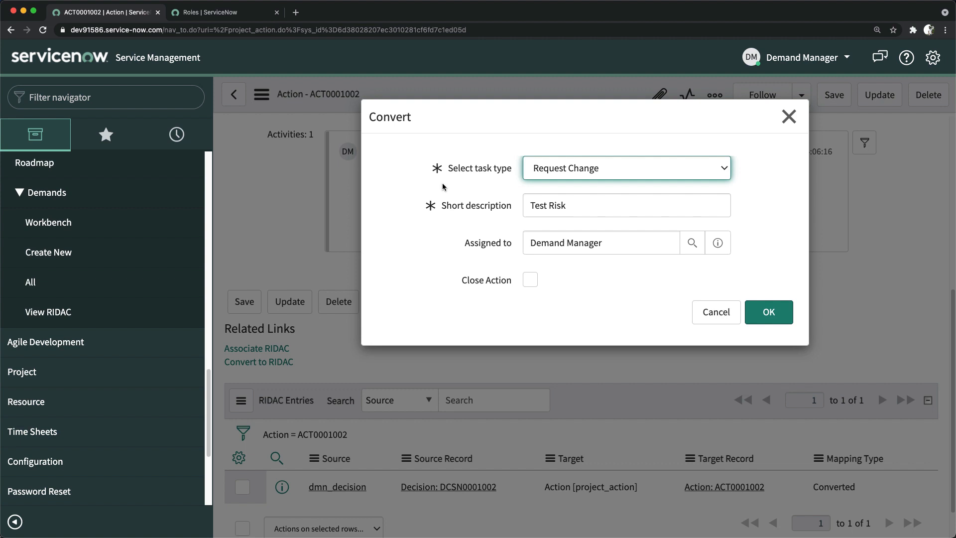
pyautogui.click(531, 281)
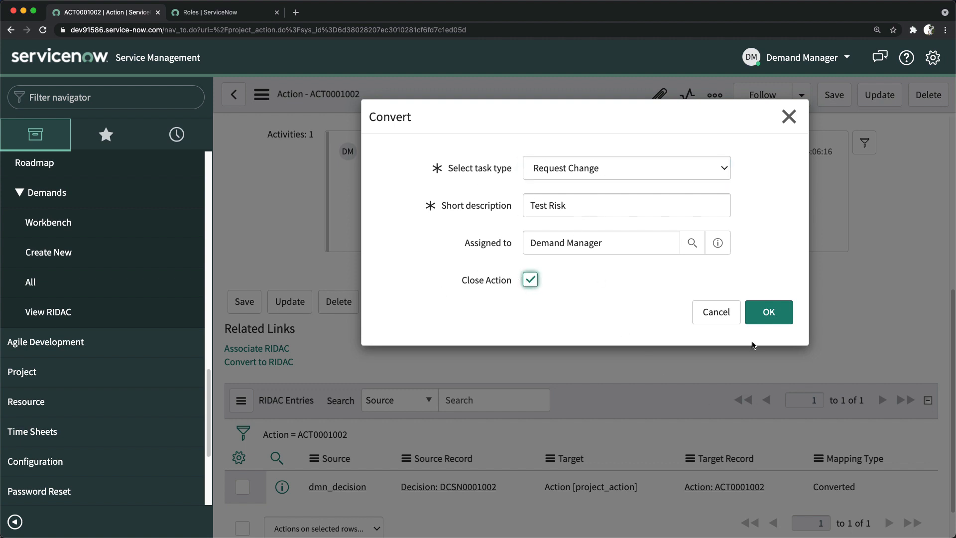
pyautogui.click(762, 318)
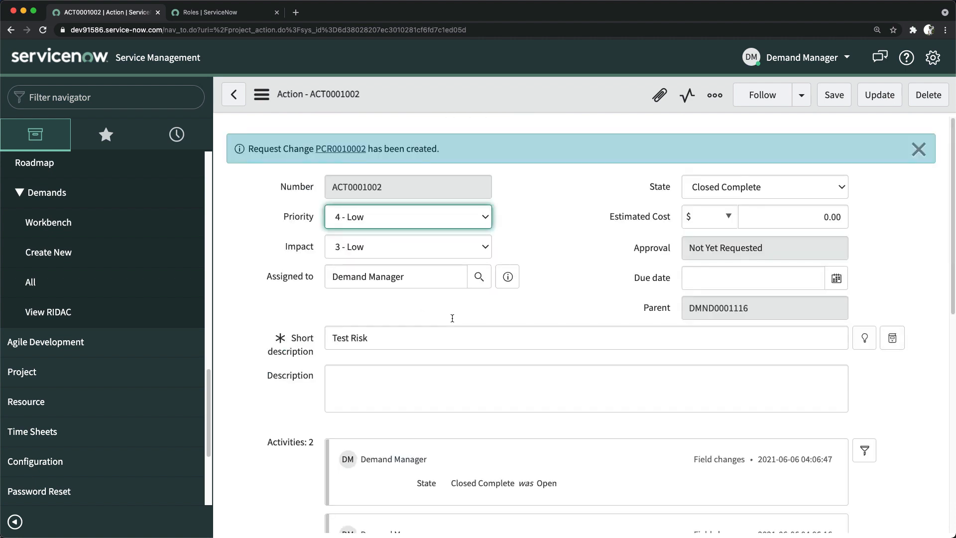
# Review the closed action's RIDAC entries and open the demand "using ServiceNow in Mobile" from the list of all demands.
pyautogui.scroll(-10, 452, 319)
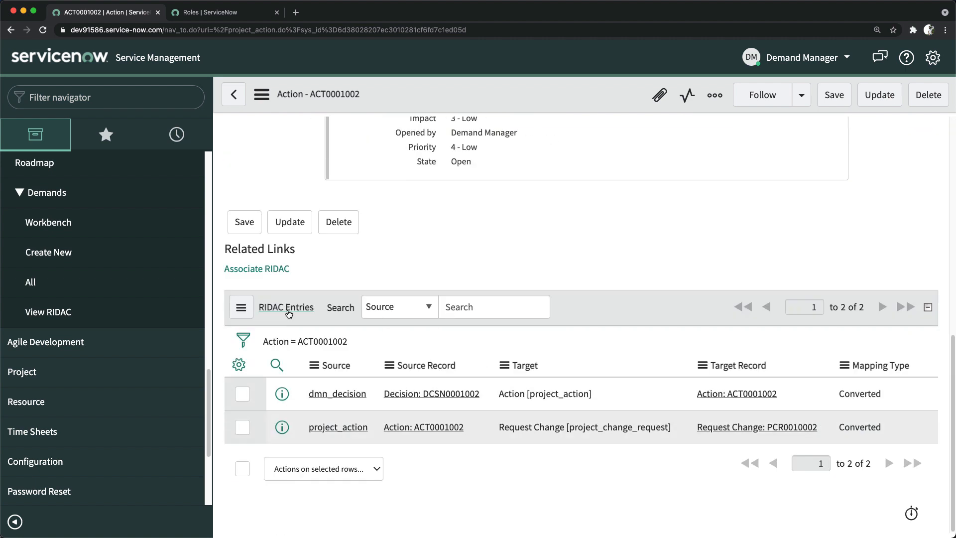
pyautogui.scroll(2, 55, 312)
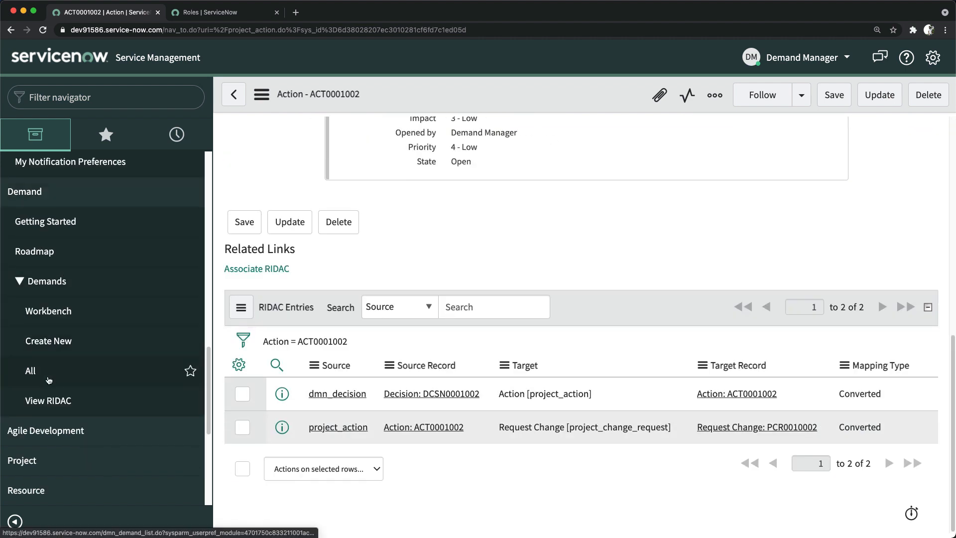
pyautogui.click(36, 375)
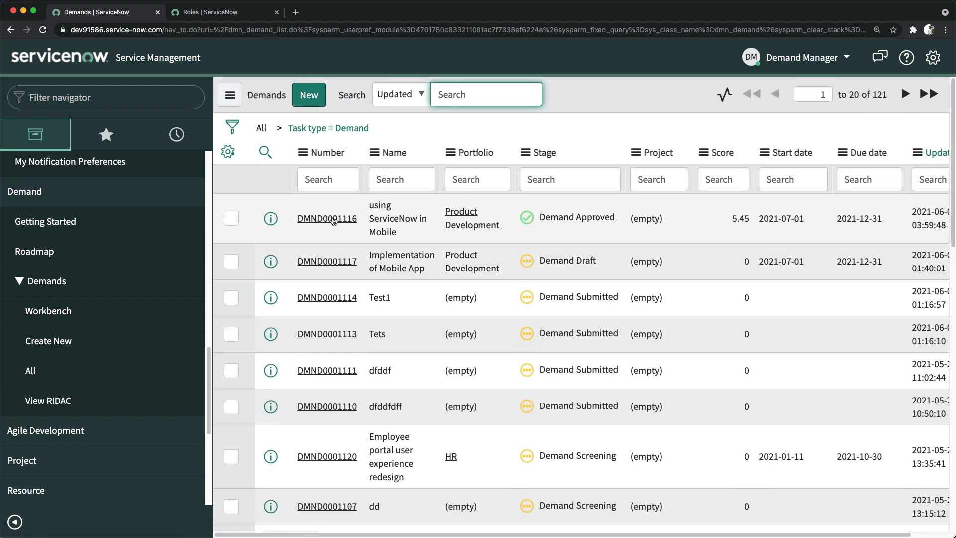
pyautogui.click(323, 220)
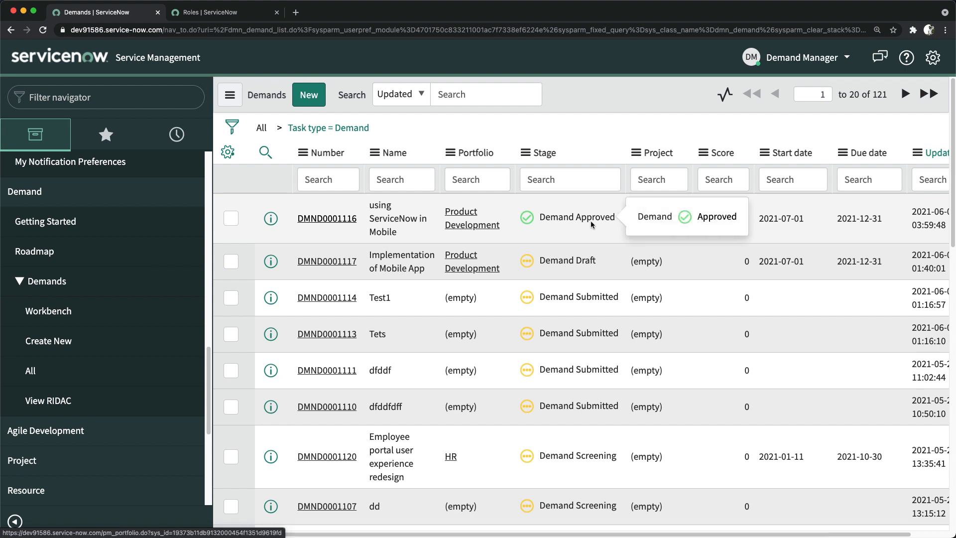
pyautogui.click(319, 222)
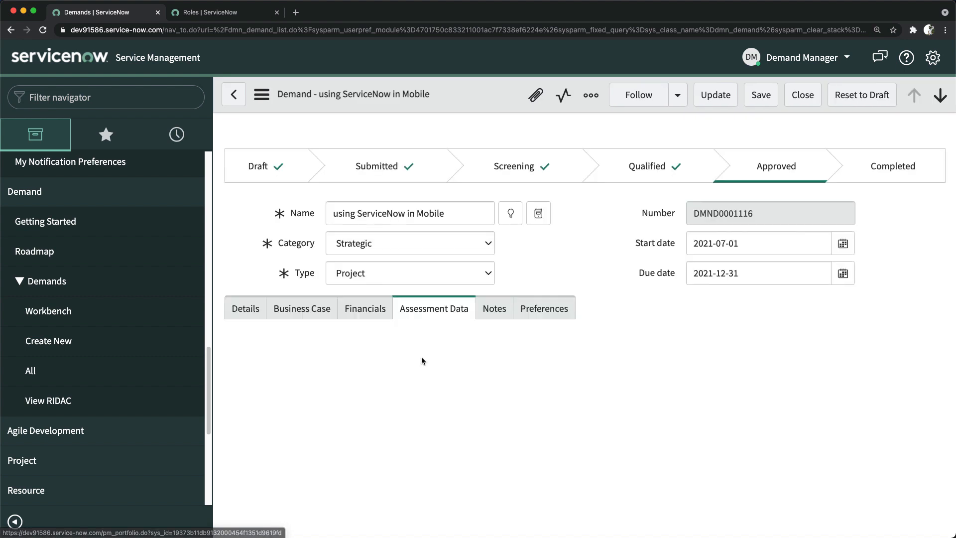
# Examine the demand's related risks, issues, decisions, actions and request changes.
pyautogui.scroll(-10, 500, 366)
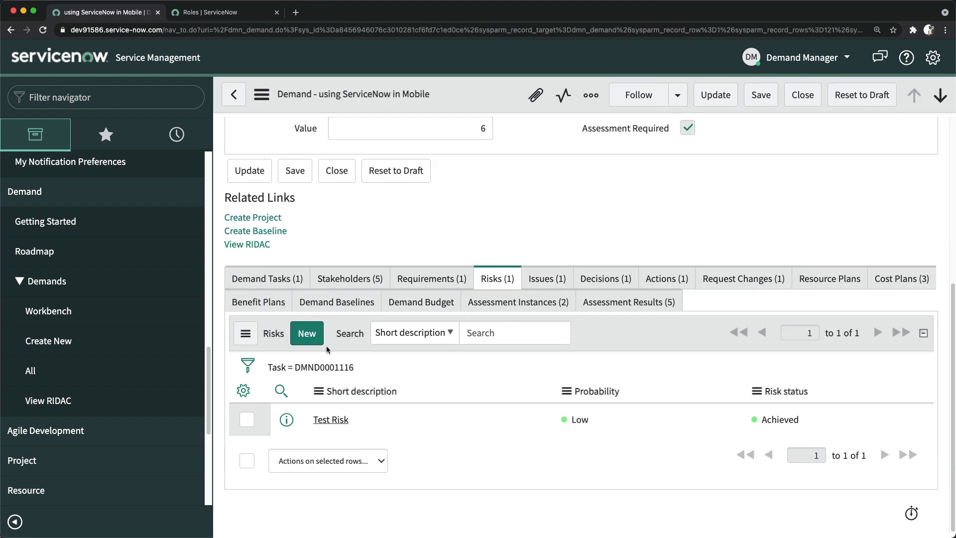
pyautogui.click(547, 279)
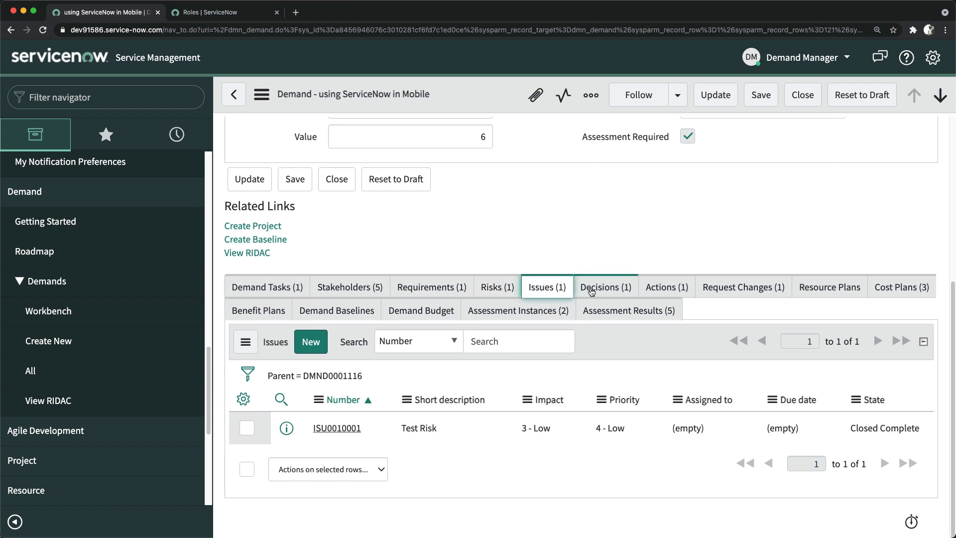
pyautogui.click(593, 292)
pyautogui.click(648, 289)
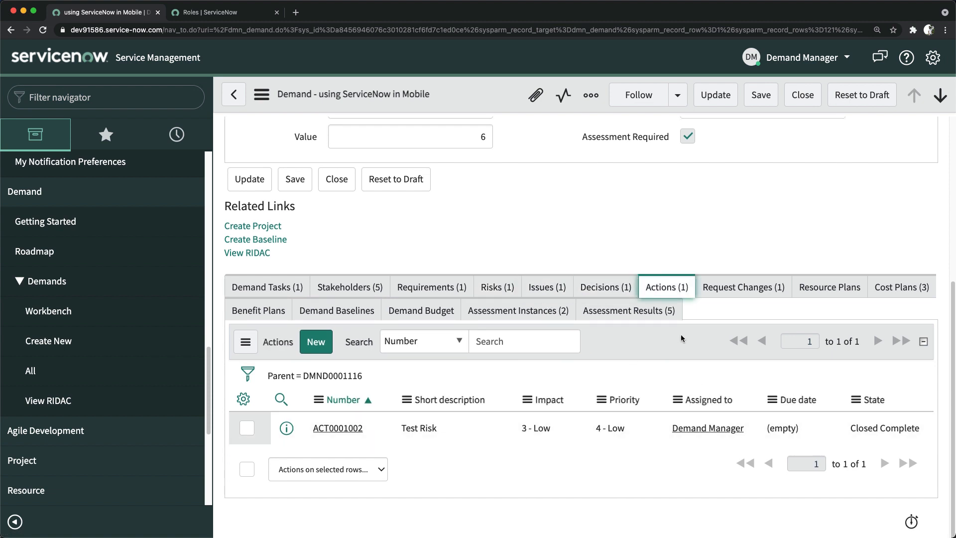
pyautogui.click(732, 292)
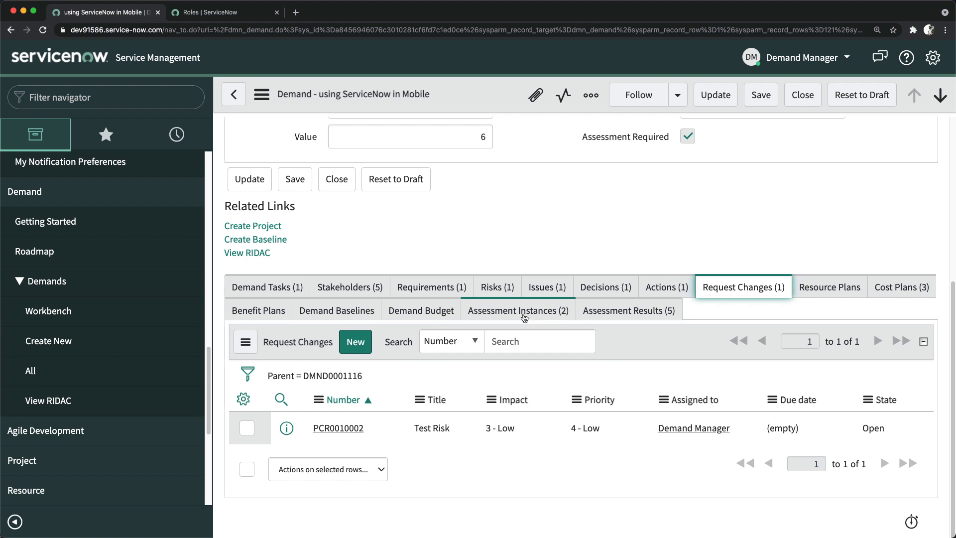
# Open the RIDAC entries list for demands and sort it by From Task in descending order.
pyautogui.click(55, 403)
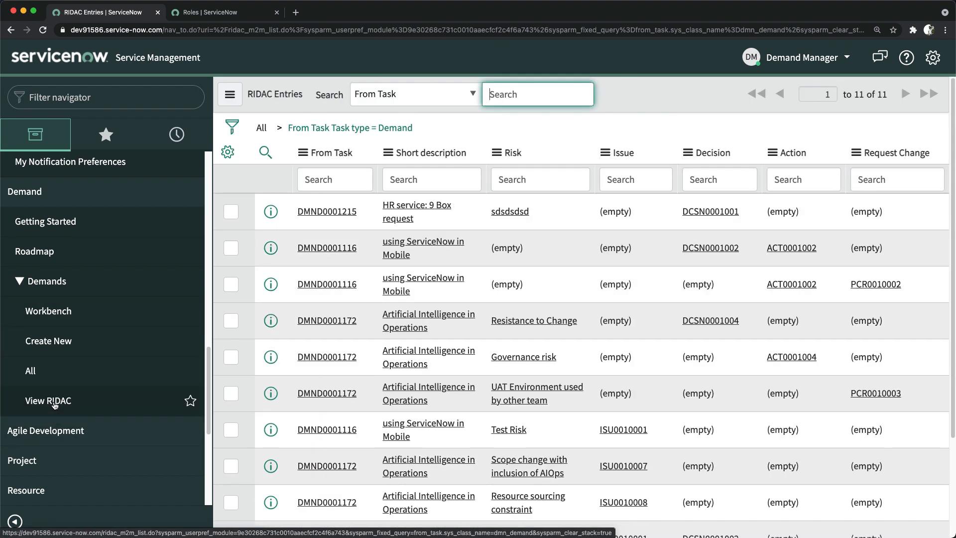
pyautogui.click(332, 153)
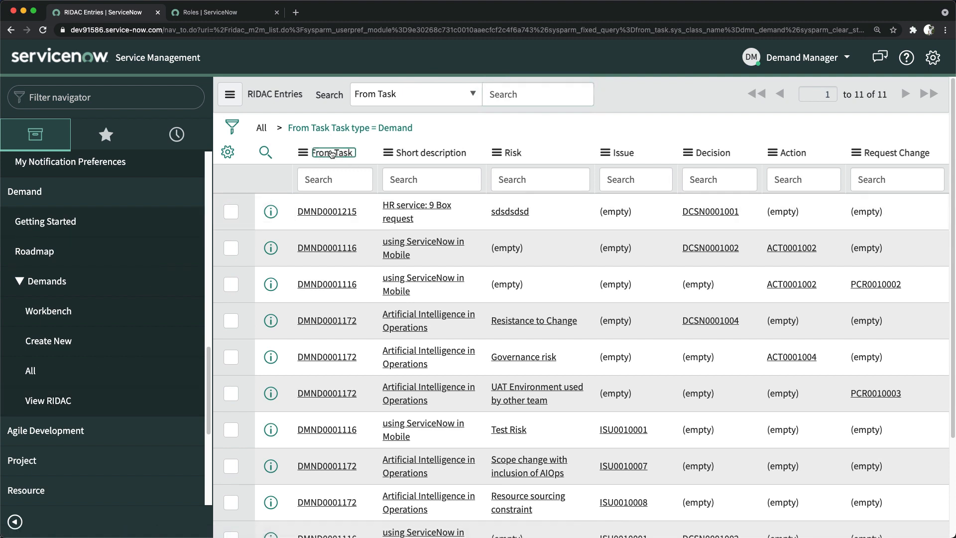
pyautogui.click(333, 155)
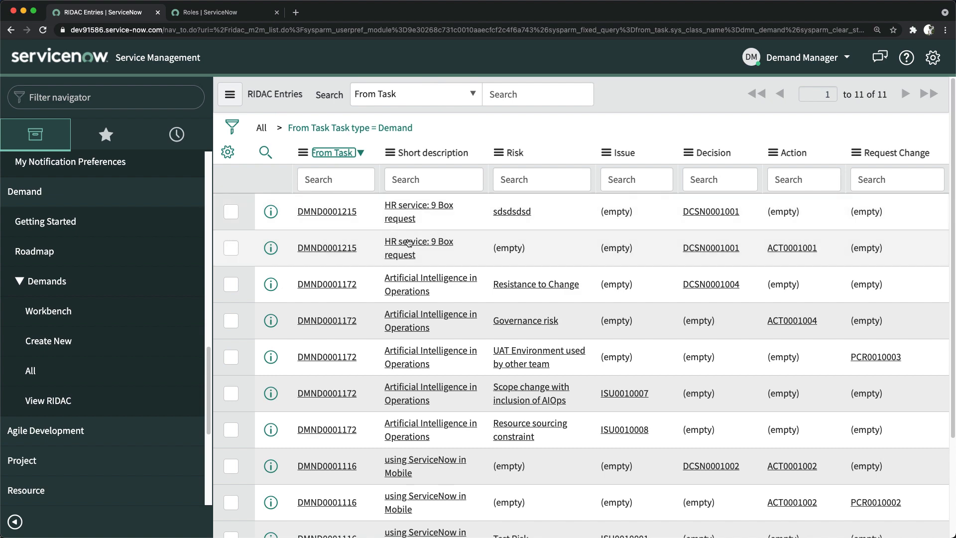
pyautogui.scroll(-3, 338, 225)
pyautogui.scroll(3, 378, 299)
pyautogui.scroll(-3, 423, 369)
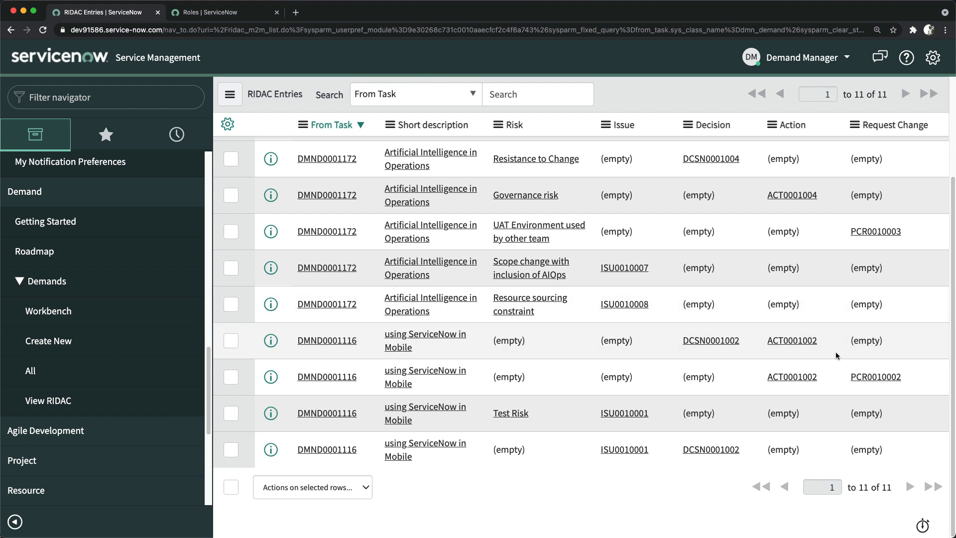
# Open request change PCR0010002 from the RIDAC entries and review its details and RIDAC mapping.
pyautogui.click(880, 376)
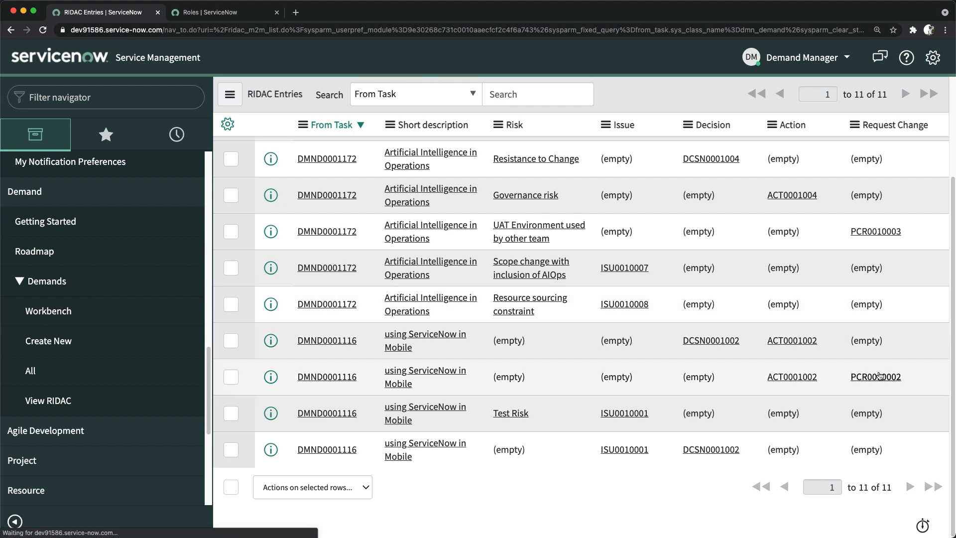
pyautogui.scroll(-8, 479, 367)
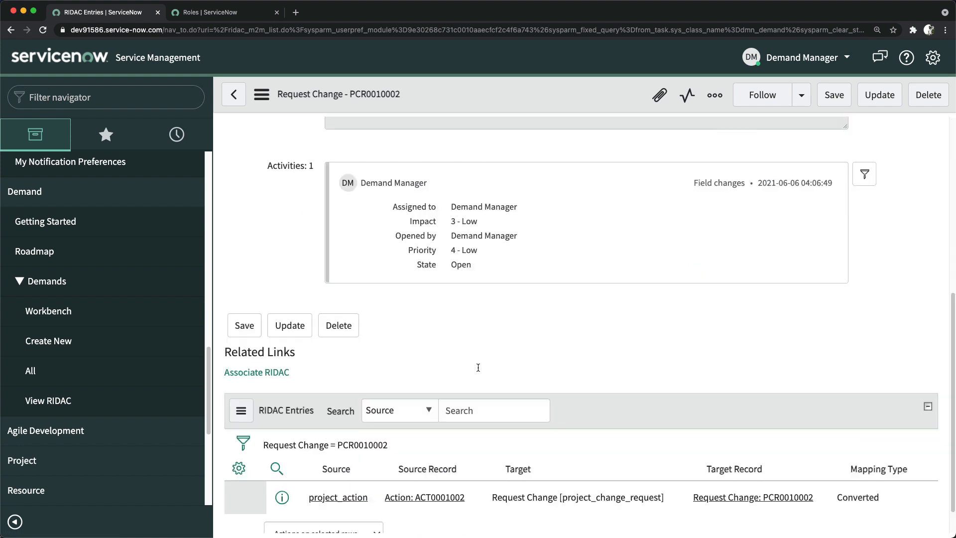
pyautogui.scroll(7, 476, 369)
pyautogui.scroll(-7, 447, 376)
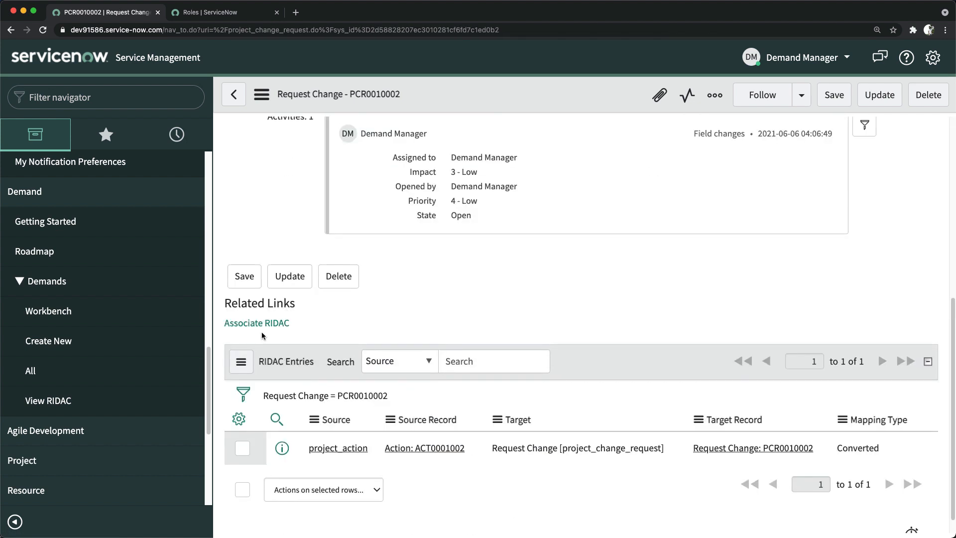
# Associate the request change with the risk RSK0001002: Test Risk through RIDAC association.
pyautogui.click(253, 307)
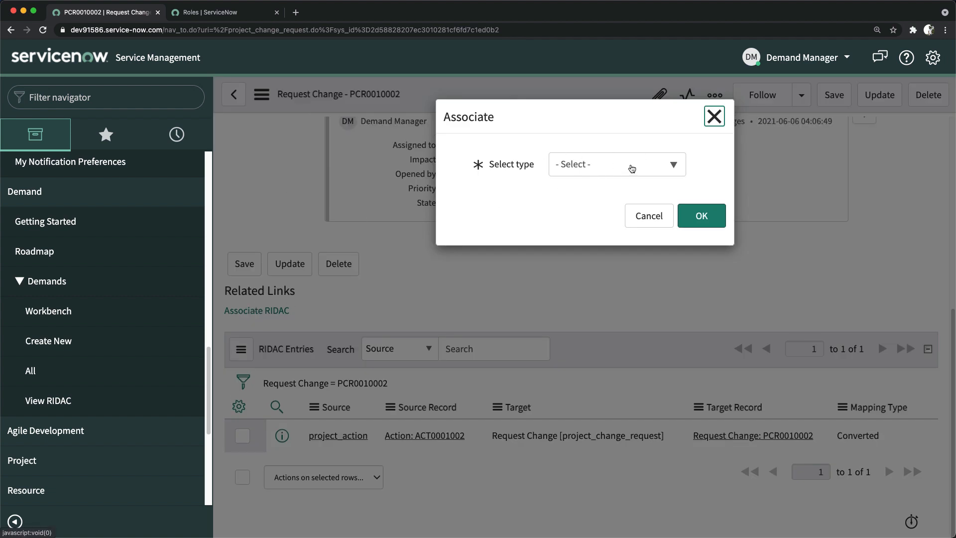
pyautogui.click(674, 166)
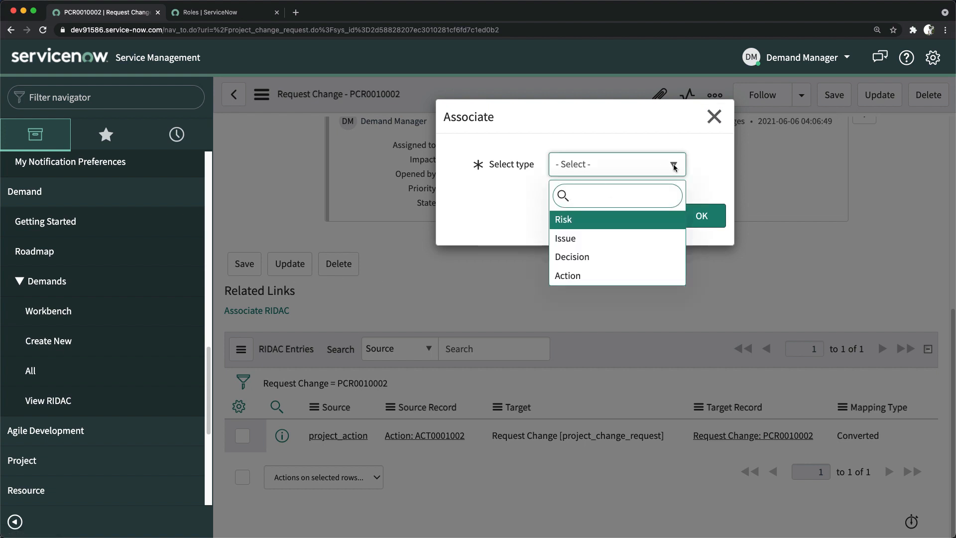
pyautogui.click(584, 220)
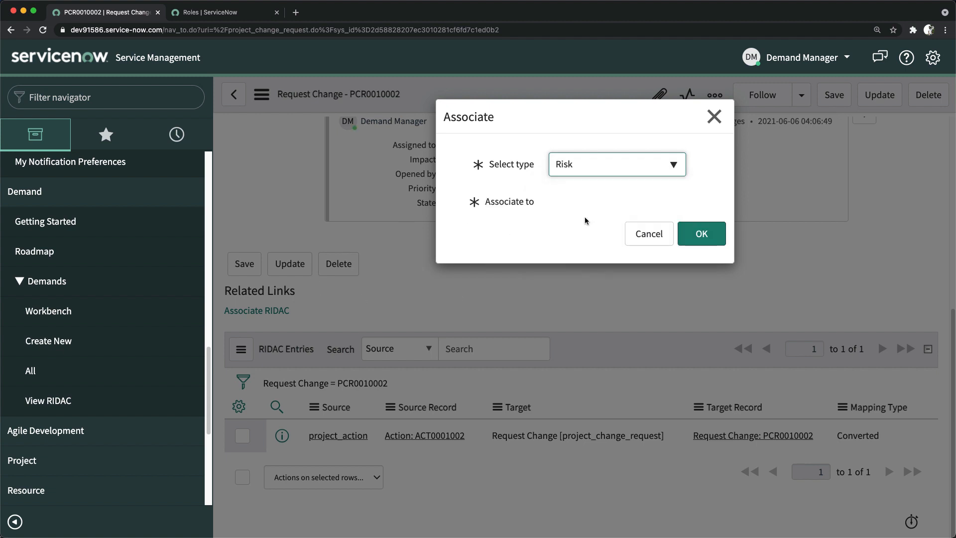
pyautogui.click(587, 205)
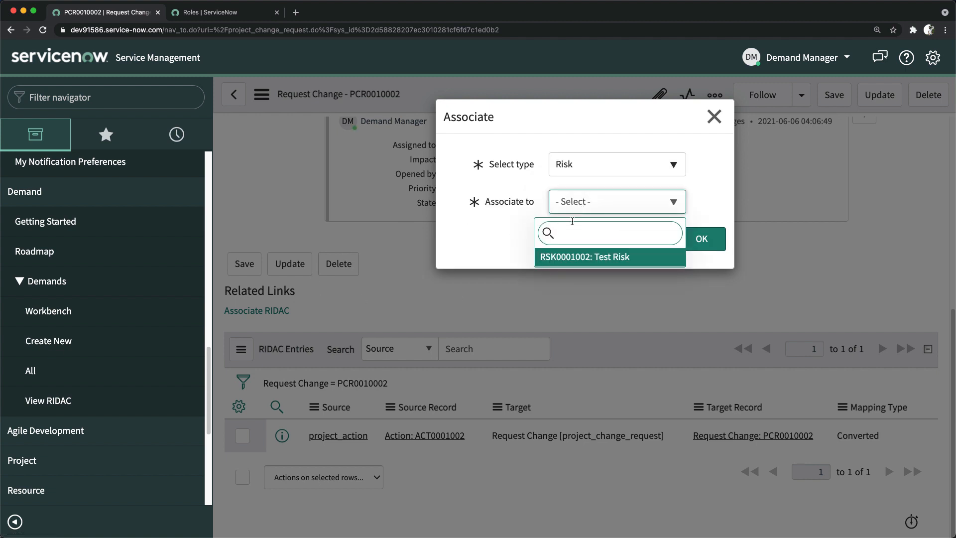
pyautogui.click(576, 257)
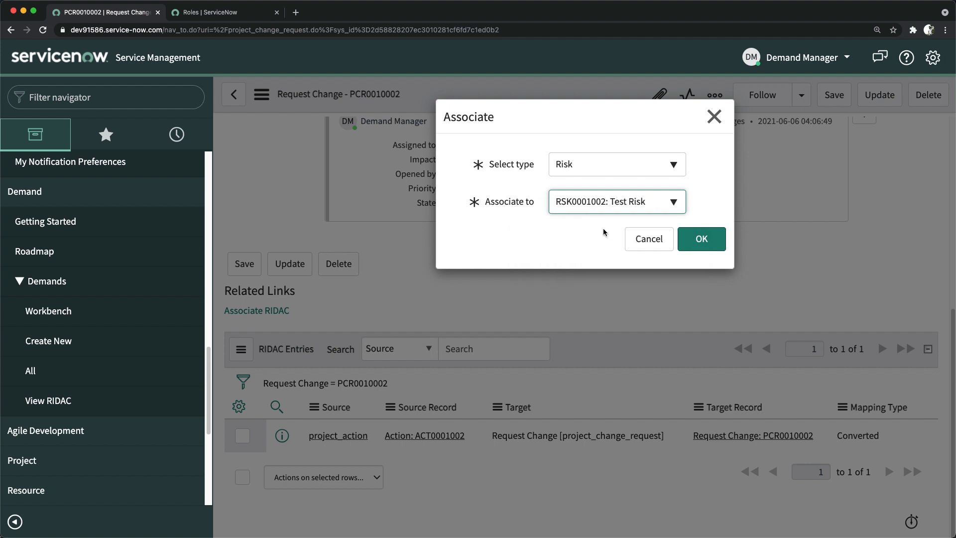
pyautogui.click(703, 239)
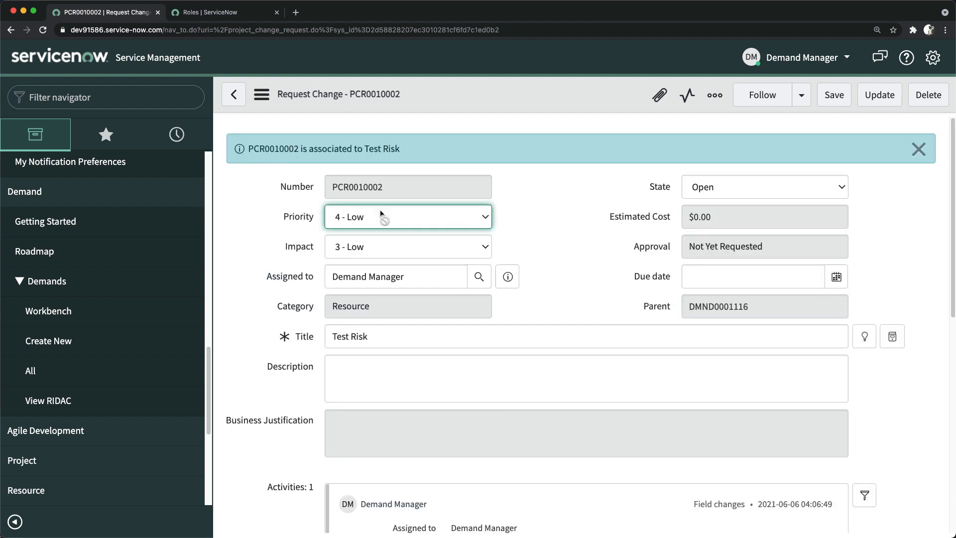
# Reopen the demand RIDAC entries list and filter it to entries whose Request Change is PCR0010002.
pyautogui.click(65, 405)
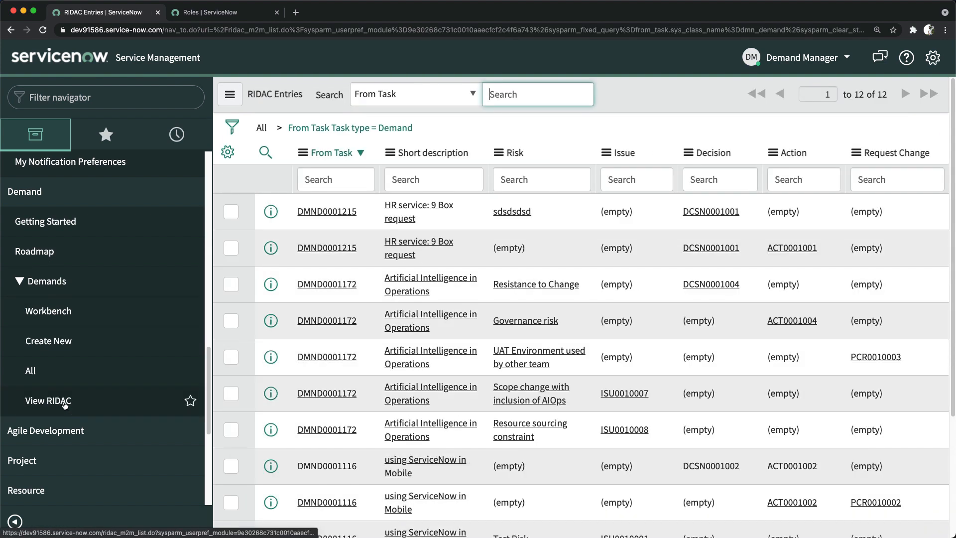
pyautogui.scroll(-3, 588, 394)
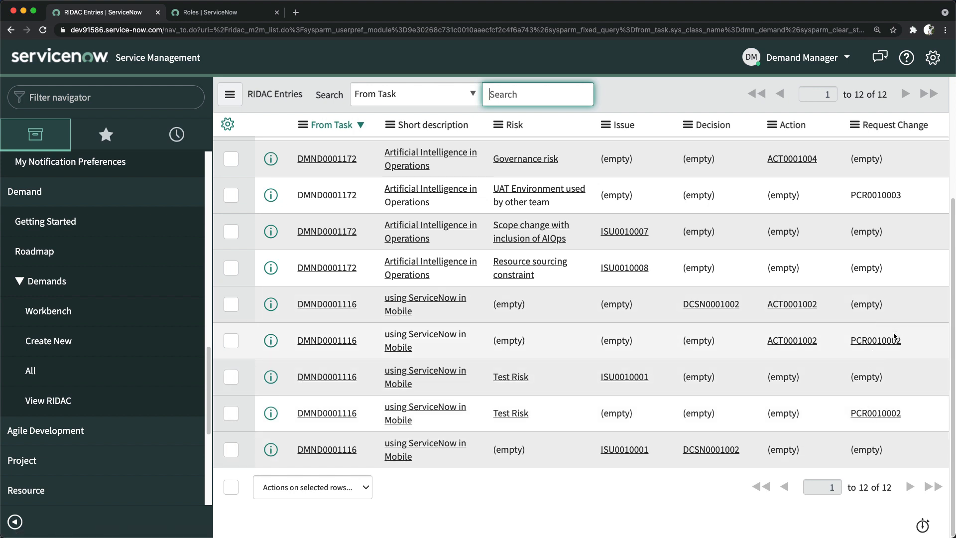
pyautogui.rightClick(875, 343)
pyautogui.click(840, 349)
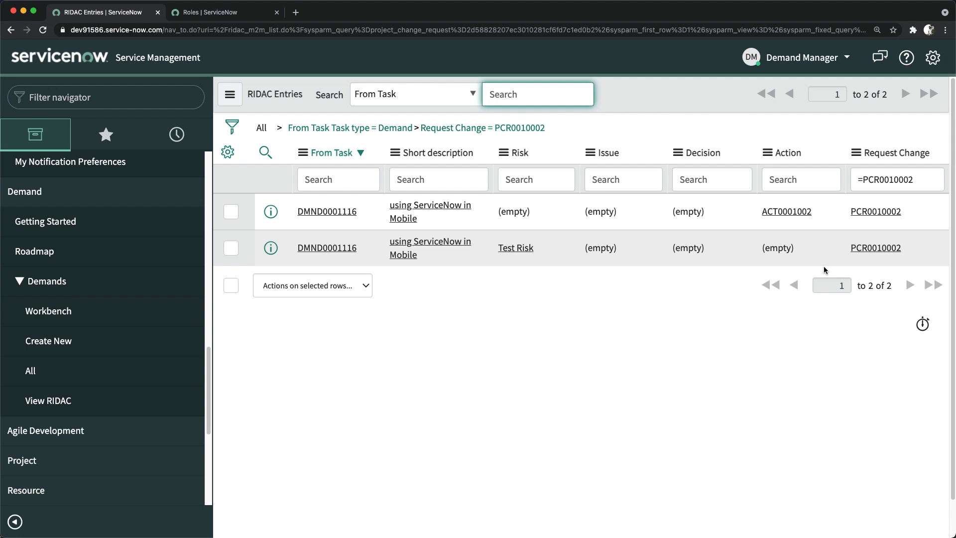
pyautogui.click(501, 364)
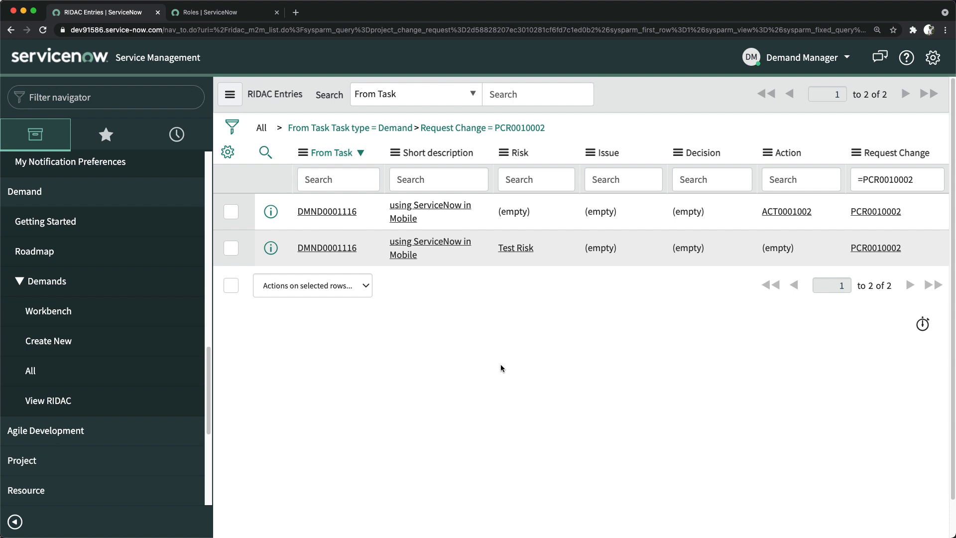
# Open demand DMND0001116 from the filtered RIDAC entries and review its related links and request changes.
pyautogui.click(323, 212)
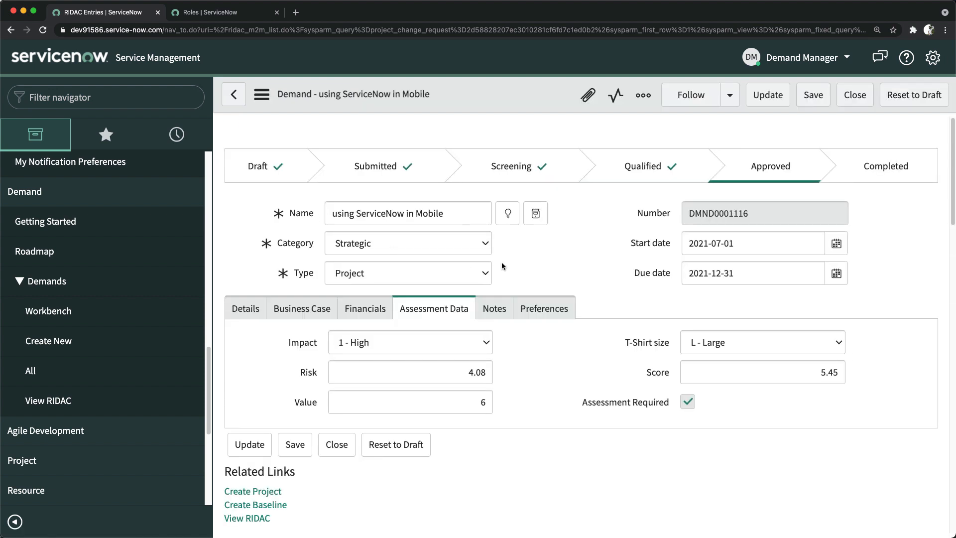
pyautogui.scroll(-5, 579, 310)
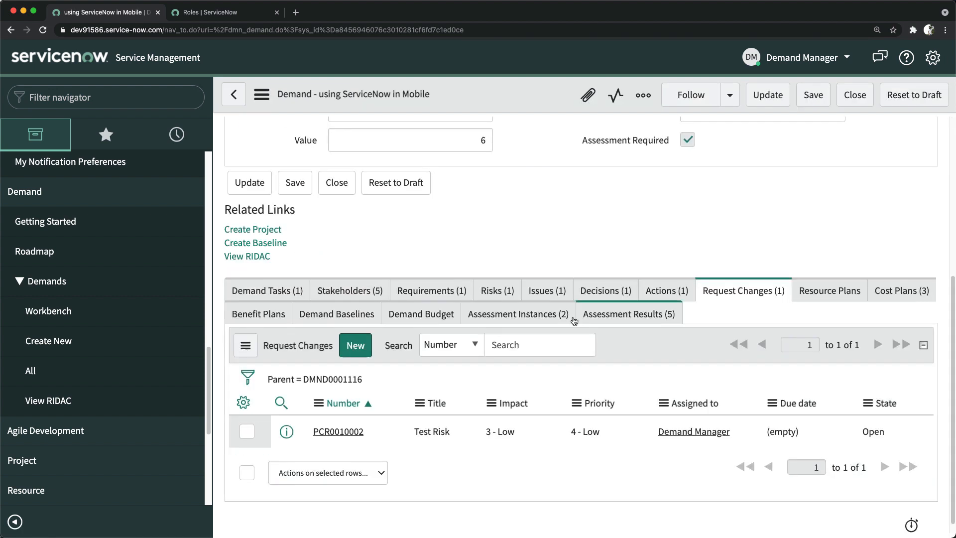
pyautogui.scroll(-1, 572, 317)
pyautogui.scroll(1, 437, 223)
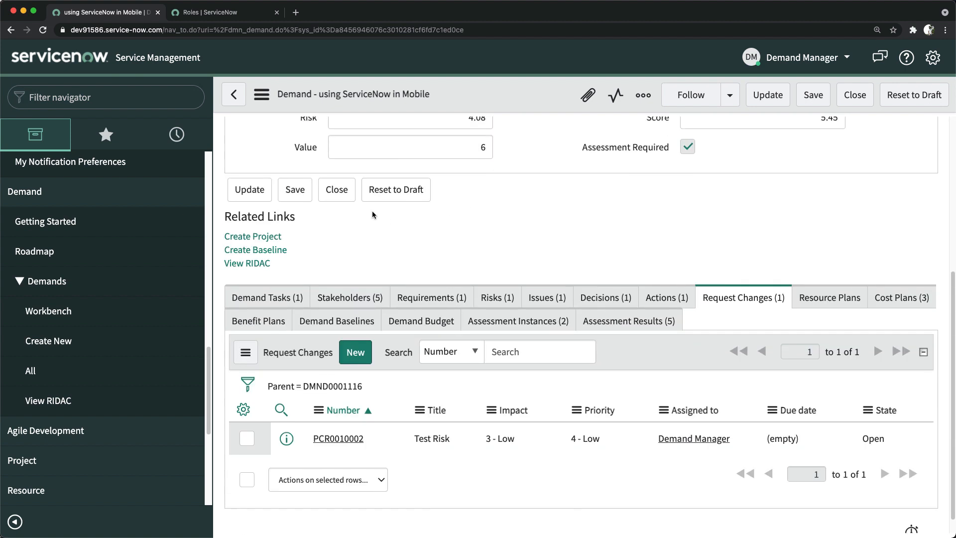
# Create a project from demand DMND0001116 and open the new project record.
pyautogui.click(255, 236)
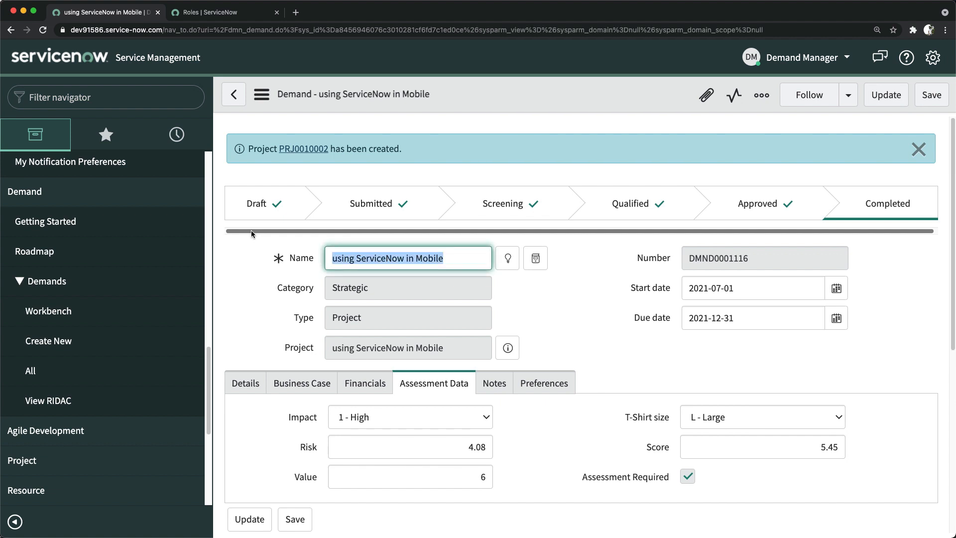
pyautogui.click(314, 153)
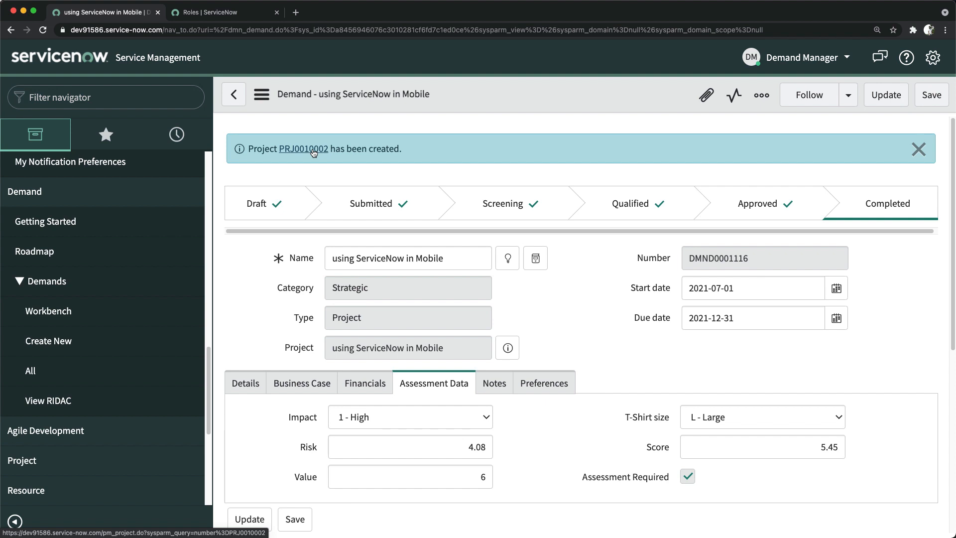
pyautogui.click(314, 151)
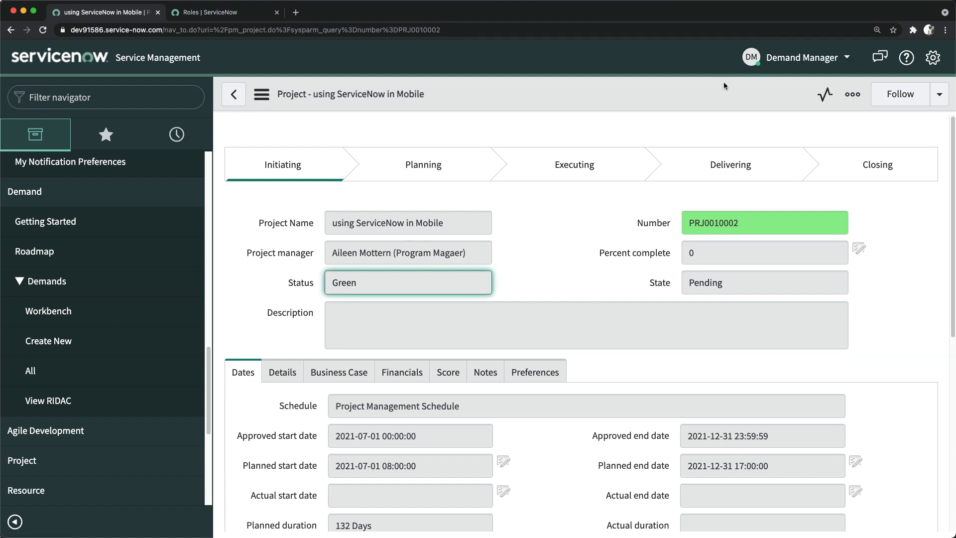
# Examine the new project's dates, business case, financials, preferences, notes and score details.
pyautogui.scroll(-6, 516, 367)
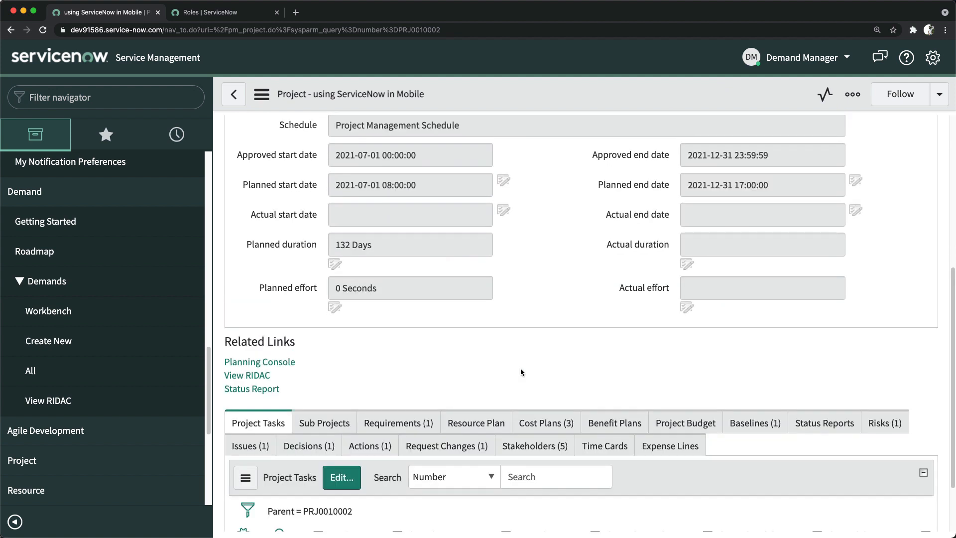
pyautogui.scroll(-1, 521, 372)
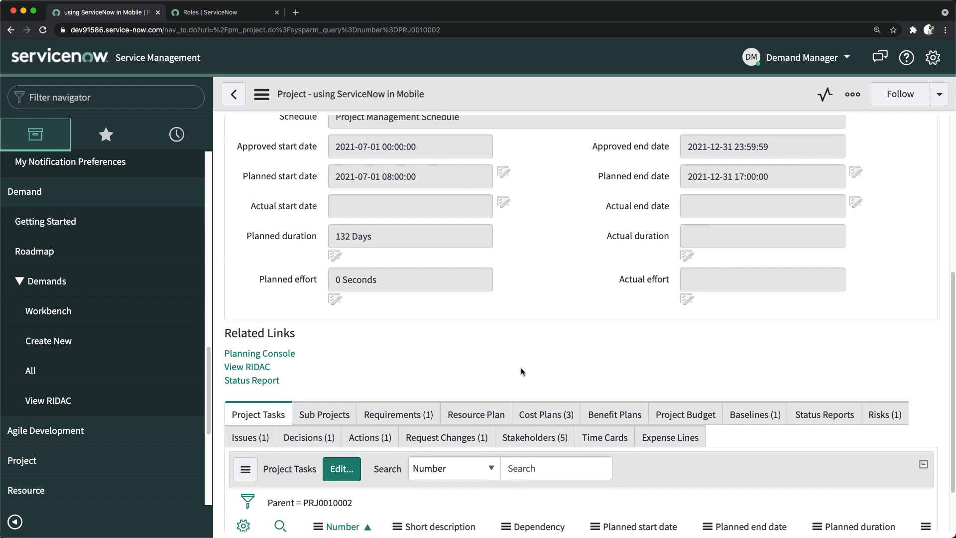
pyautogui.scroll(6, 522, 371)
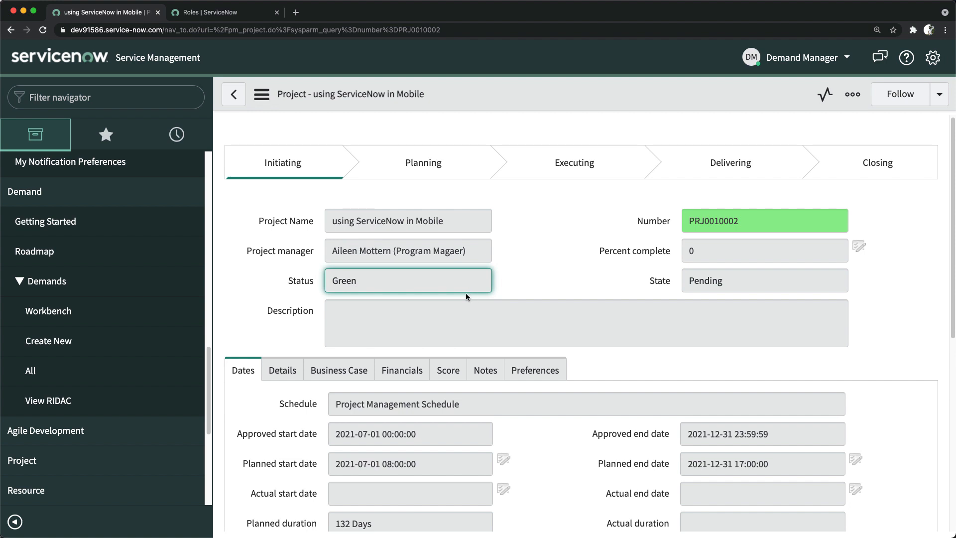
pyautogui.scroll(-5, 433, 316)
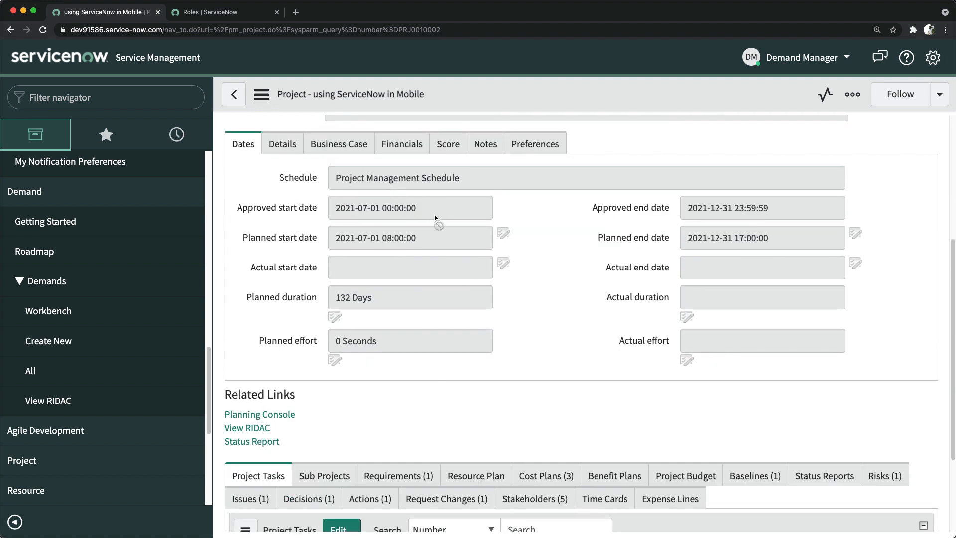
pyautogui.click(338, 146)
pyautogui.click(398, 146)
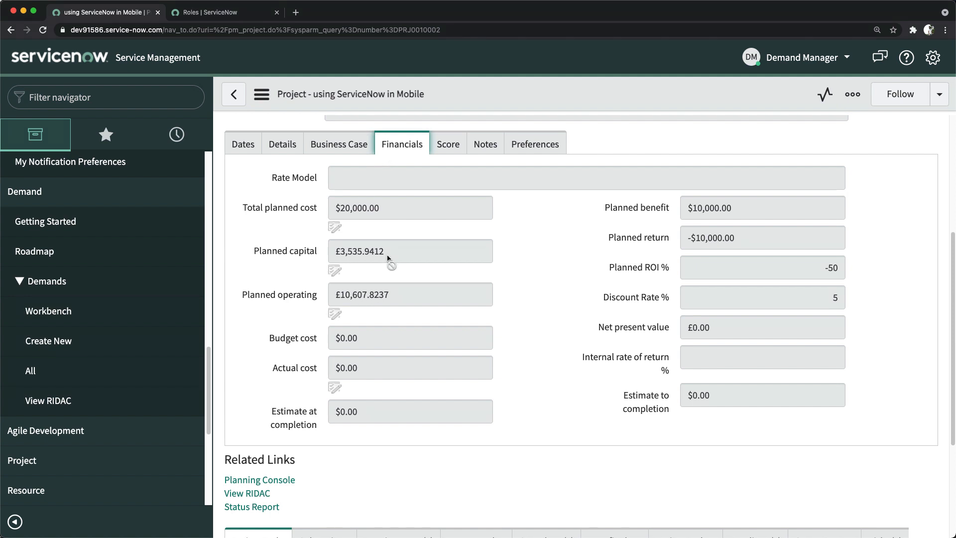
pyautogui.click(335, 155)
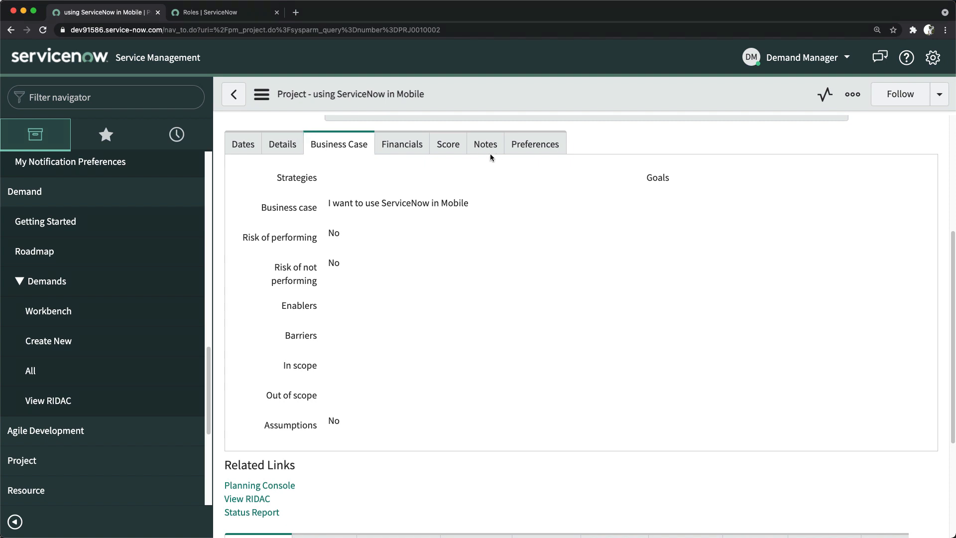
pyautogui.click(523, 147)
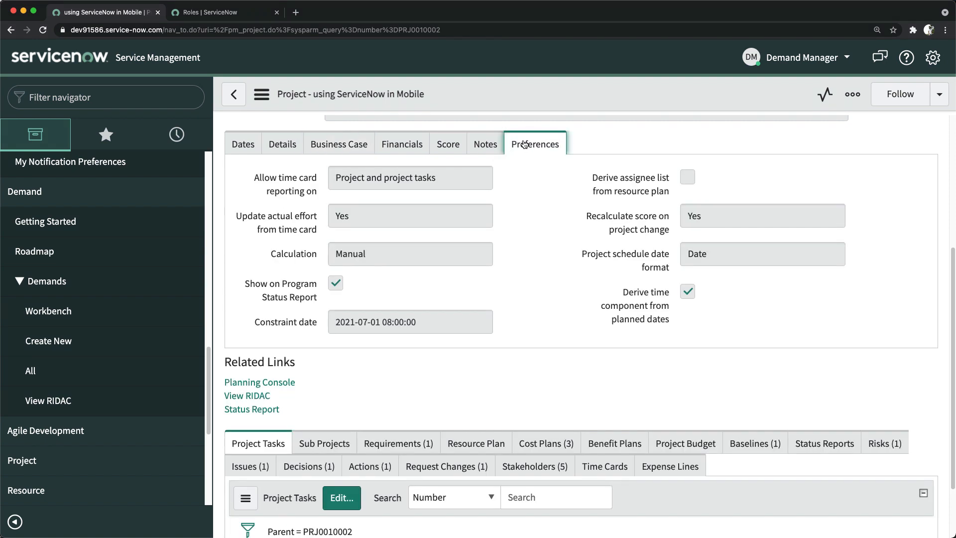
pyautogui.click(477, 144)
pyautogui.click(448, 144)
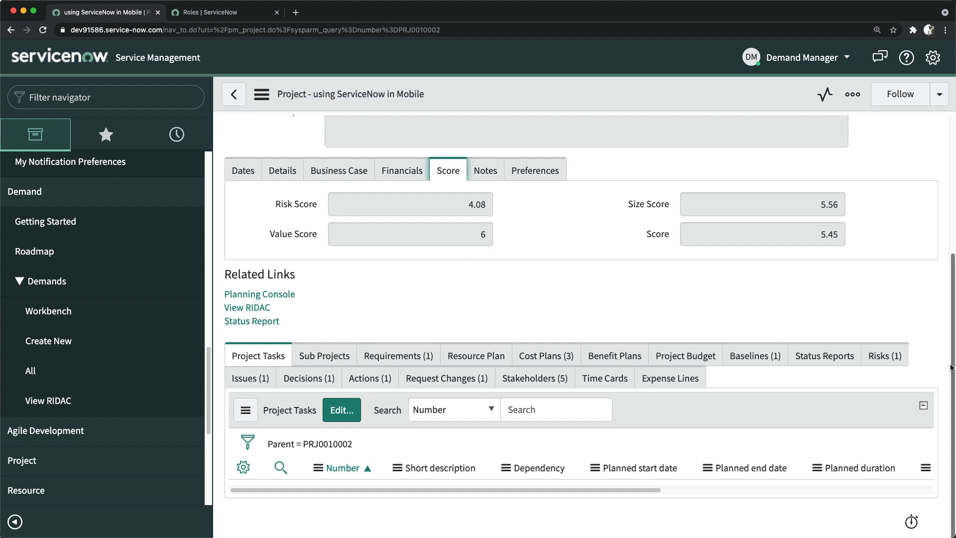
# Examine the requirements, cost plans and baselines related to the project.
pyautogui.click(406, 357)
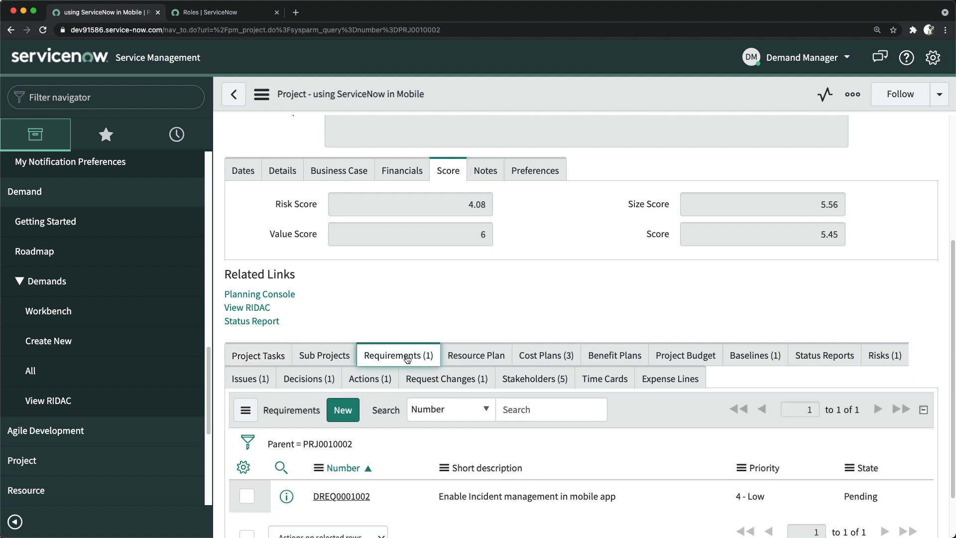
pyautogui.scroll(-2, 406, 357)
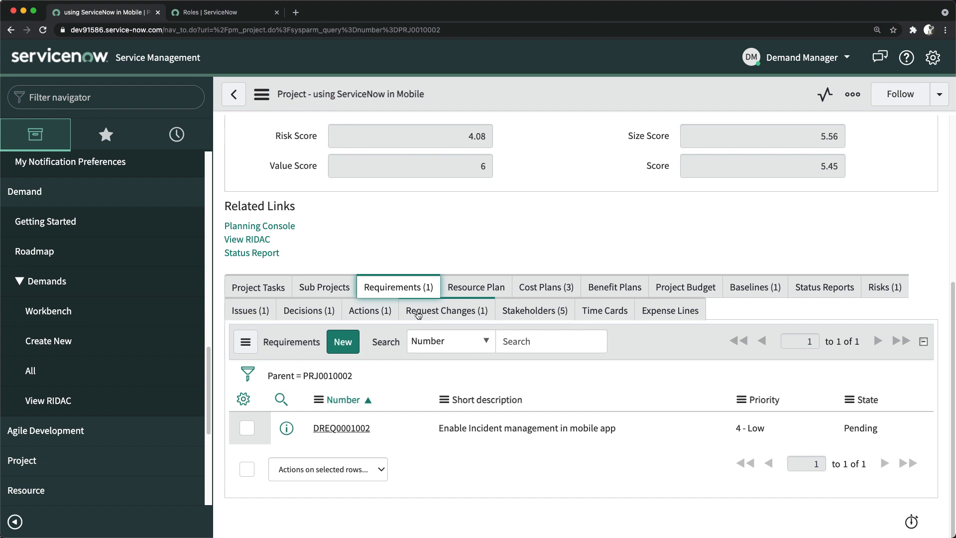
pyautogui.click(539, 291)
pyautogui.click(749, 292)
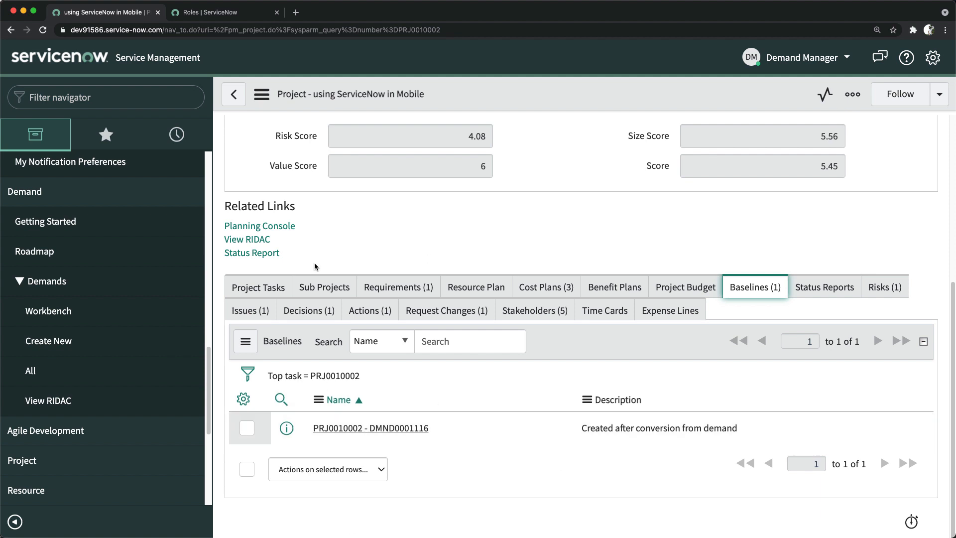
# Examine the project's related risks, issues, decisions, actions, request changes and stakeholders.
pyautogui.click(883, 287)
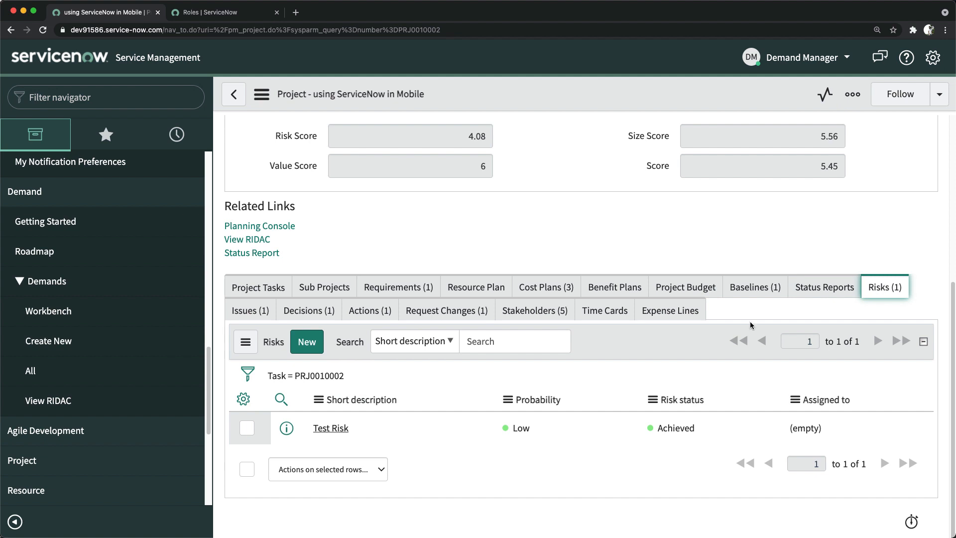
pyautogui.click(269, 310)
pyautogui.click(309, 313)
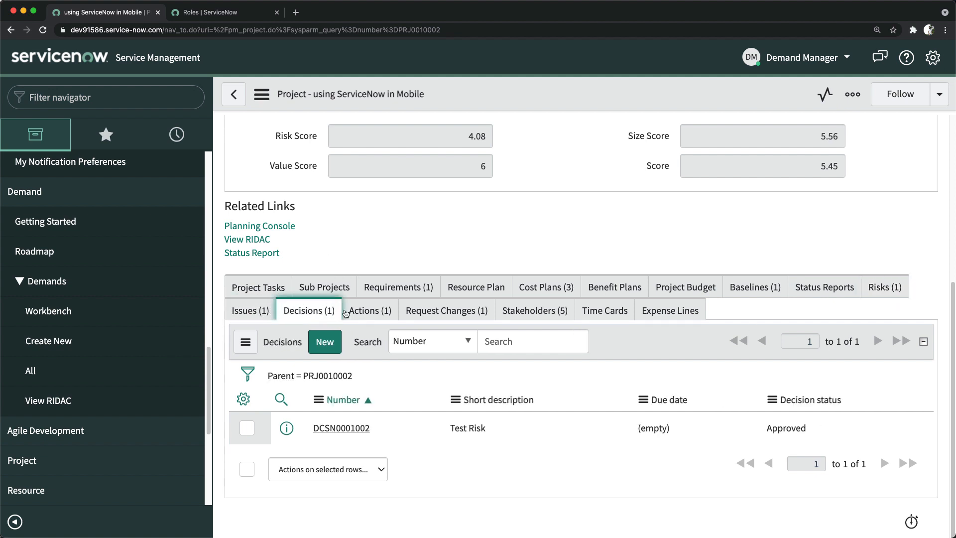
pyautogui.click(371, 313)
pyautogui.click(458, 314)
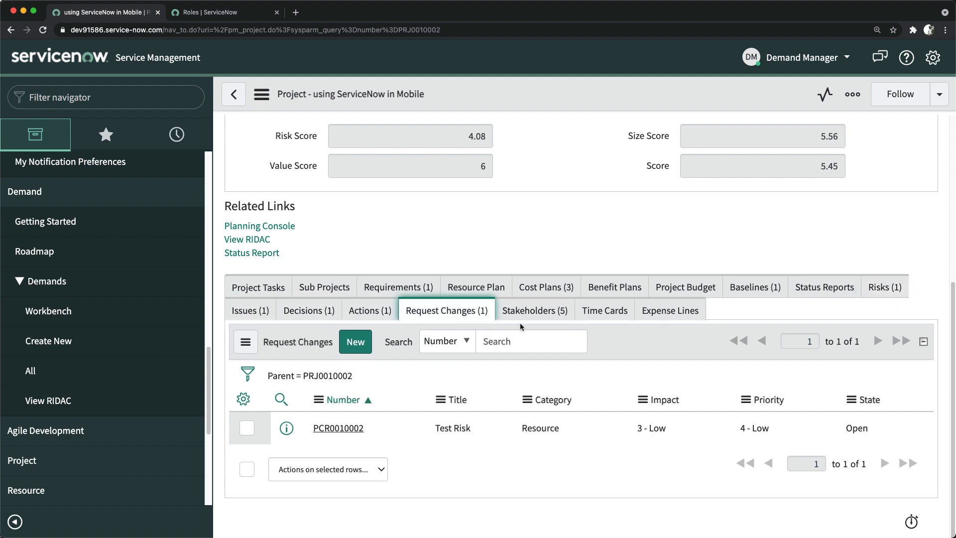
pyautogui.click(554, 314)
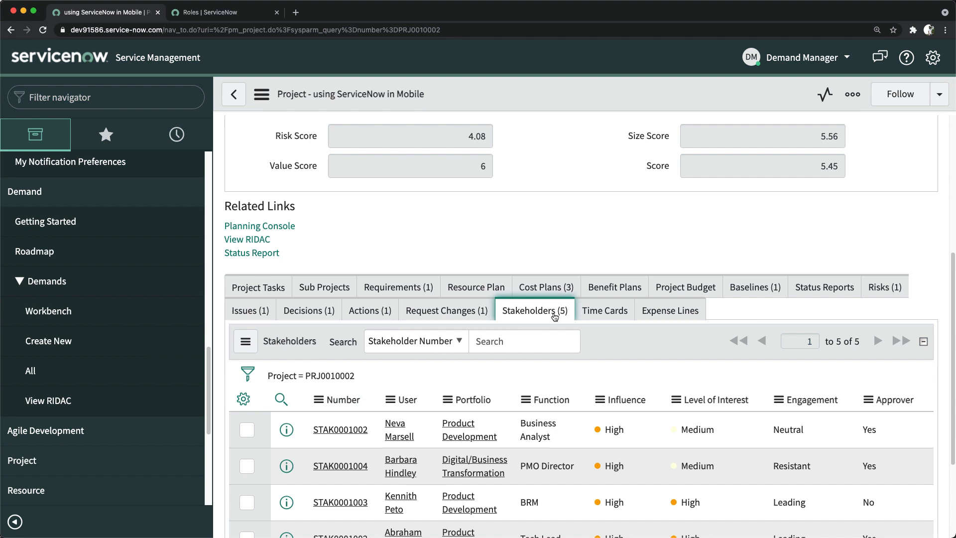